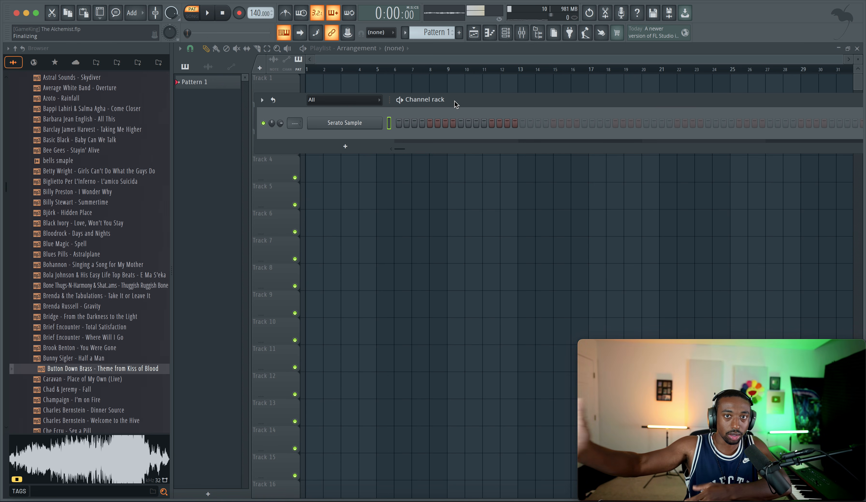
Step: Open the Serato Sample instrument, audition the chops of Theme from Kiss of Blood, and close its window
left_click(366, 127)
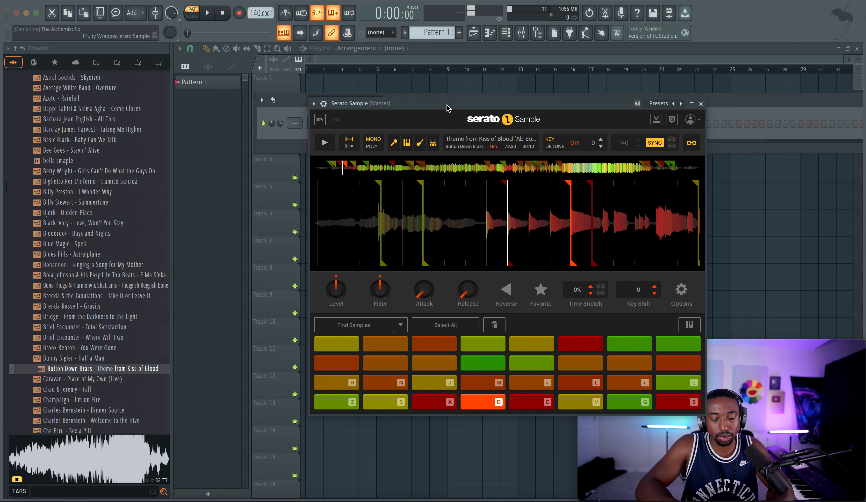
key("v")
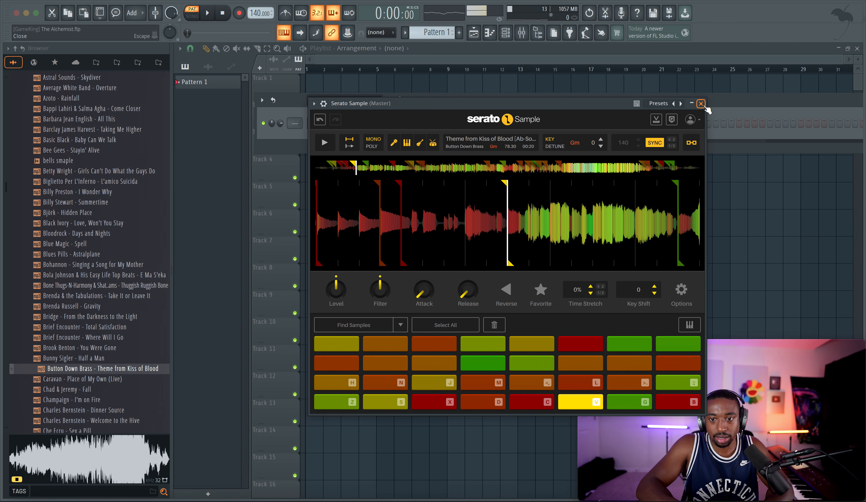
left_click(701, 103)
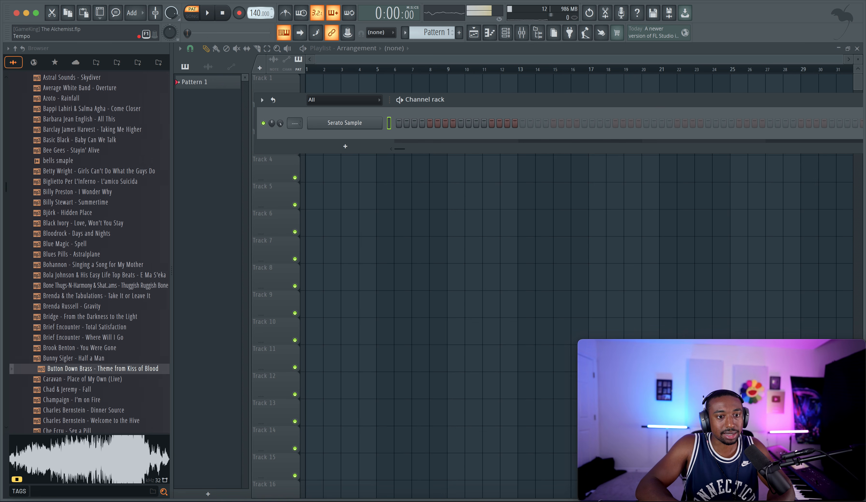
Step: Set the project tempo to 70 BPM and audition the Serato Sample chops at that tempo
left_click_drag(257, 13, 256, 50)
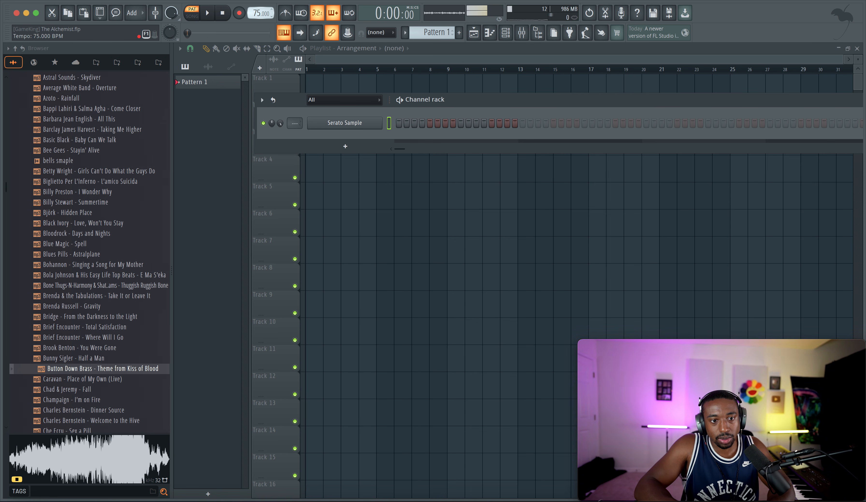
left_click(355, 130)
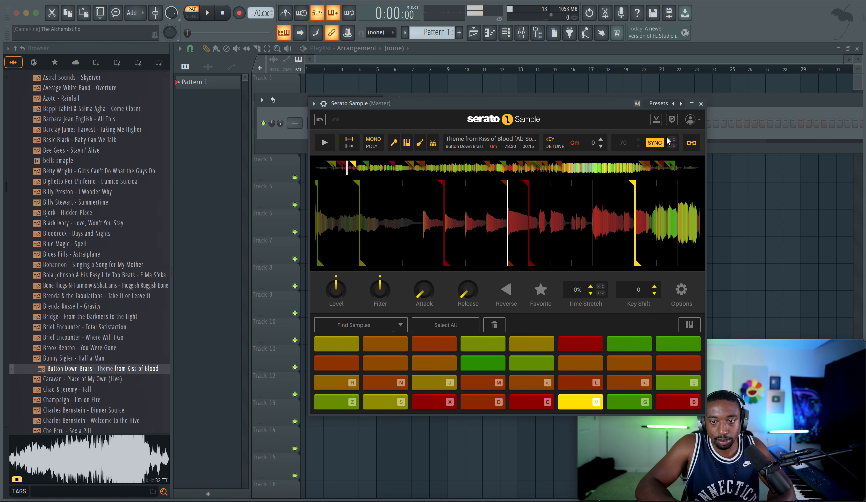
key("Escape")
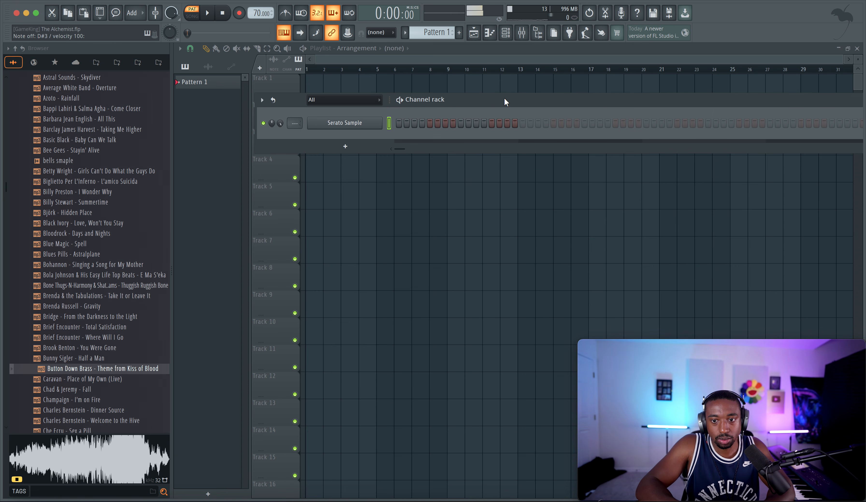
Step: Enable the metronome and record a live performance of the Serato Sample chops into Pattern 1
left_click(285, 13)
key("r")
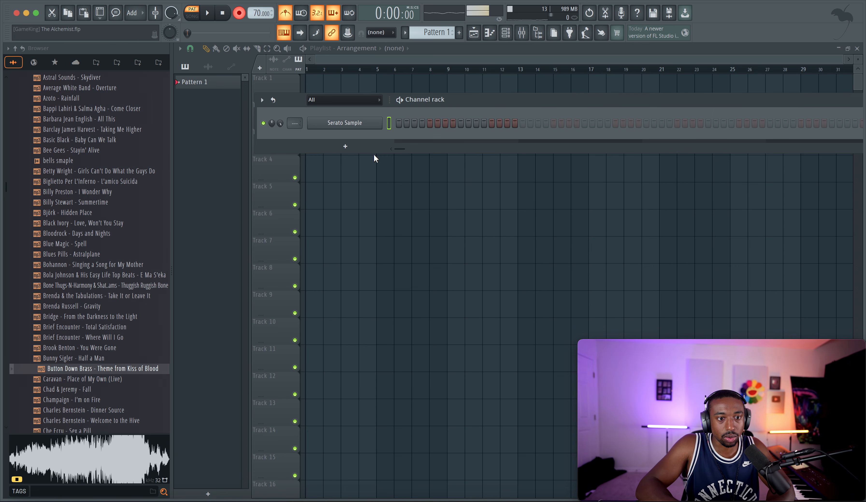
key("space")
right_click(400, 201)
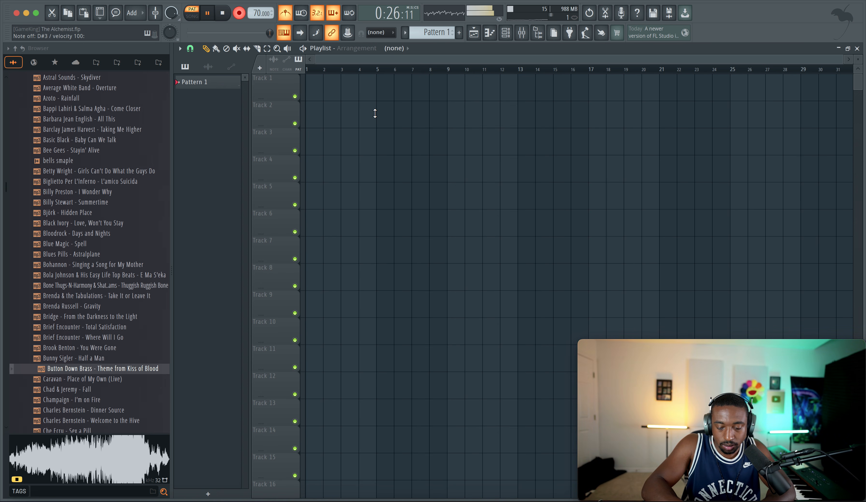
key("space")
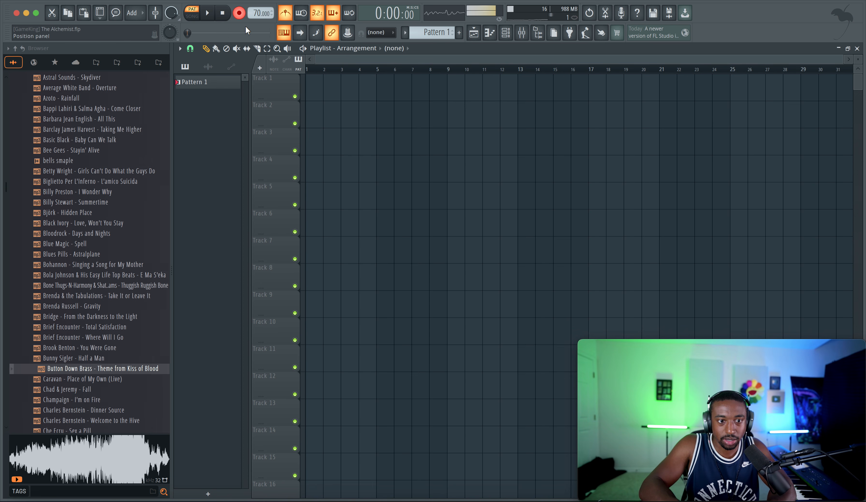
Step: Open the recorded Serato Sample notes in the piano roll, close the gaps between them, and play the pattern back
left_click(505, 32)
right_click(362, 123)
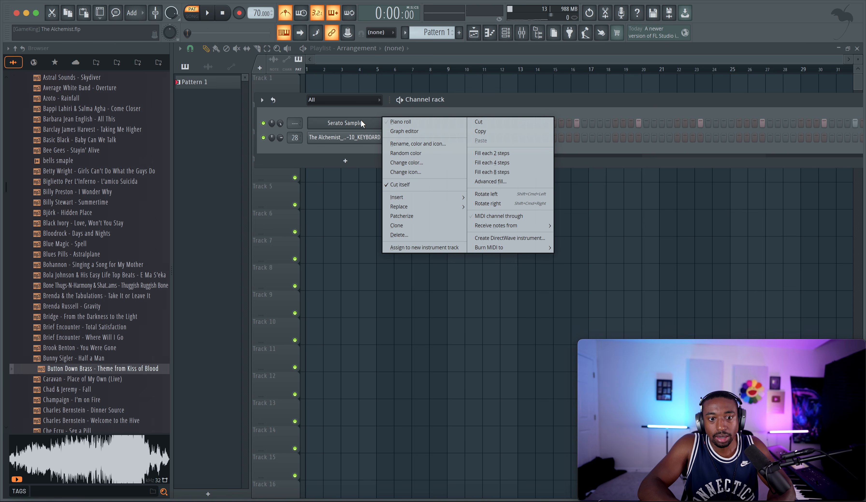
left_click(400, 121)
scroll(371, 149, "up", 5)
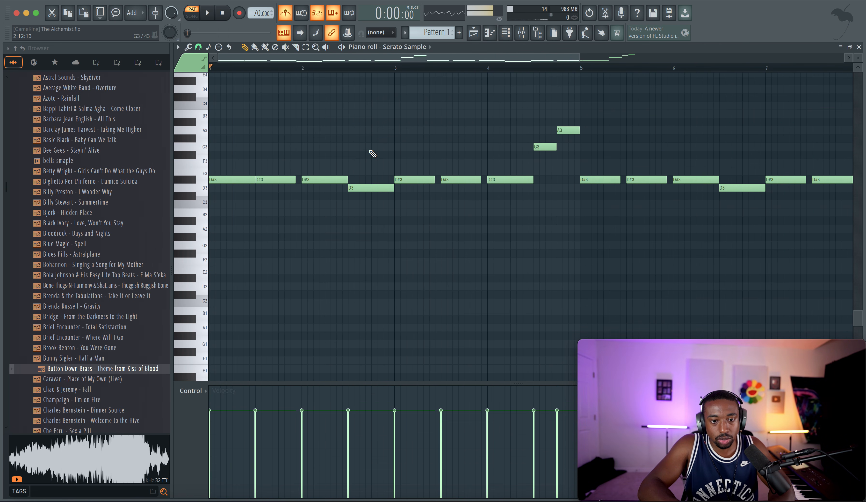
key("space")
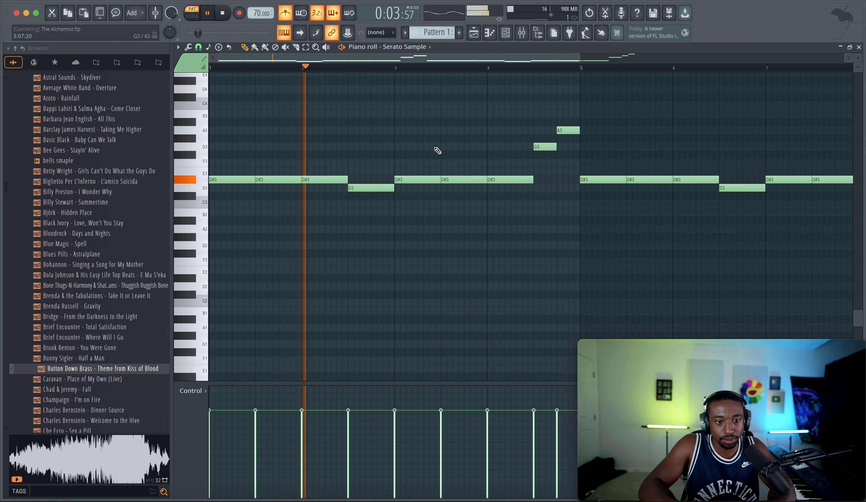
scroll(438, 150, "down", 3)
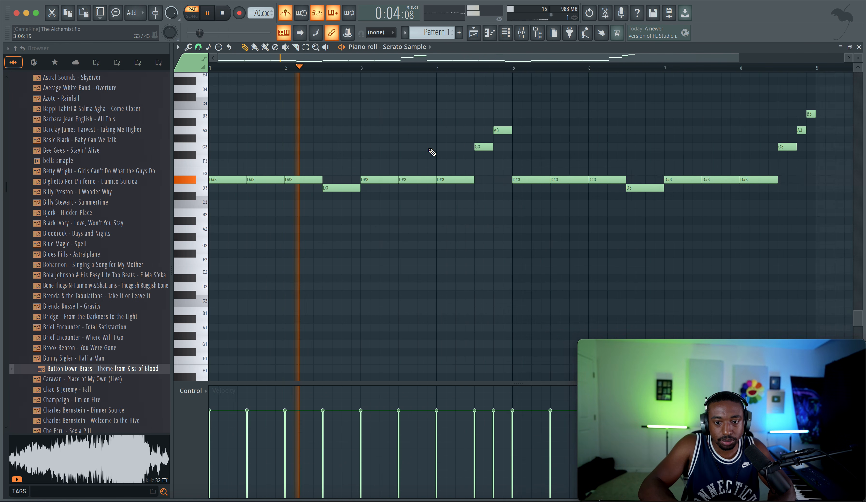
Step: Place Pattern 1 at bar 1 of Track 1 in the playlist and switch playback to Song mode with the metronome off
left_click(860, 48)
left_click(309, 86)
key("space")
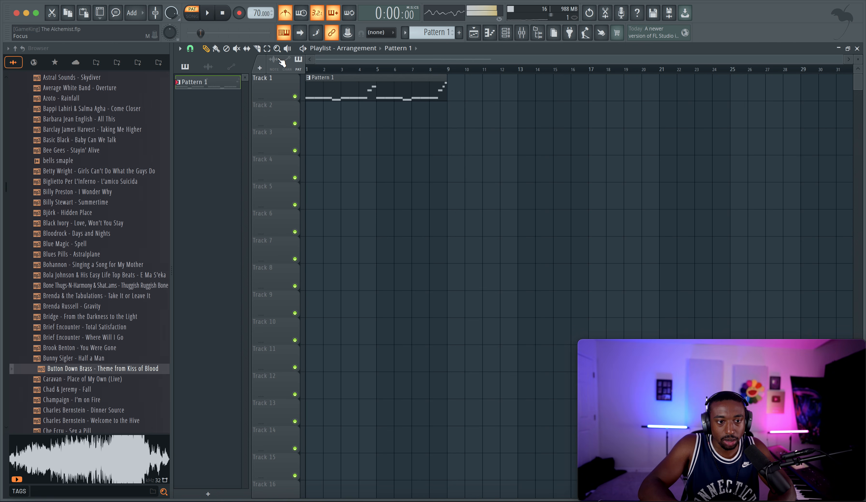
left_click(190, 17)
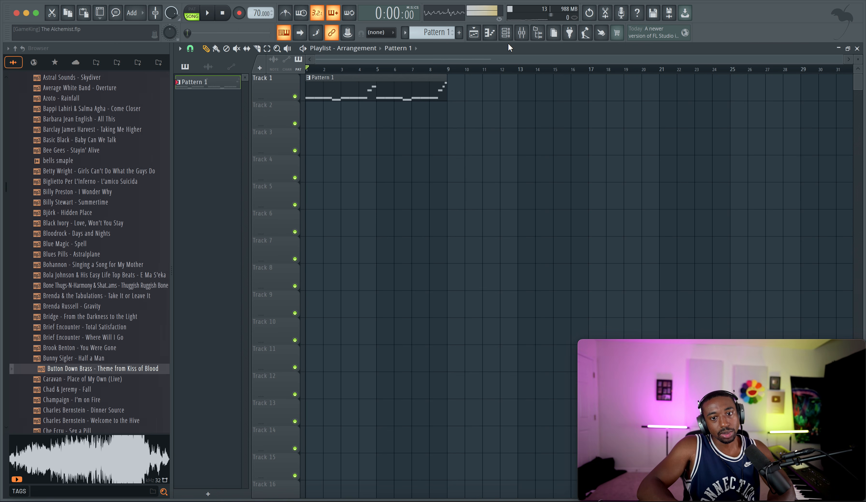
Step: Create Pattern 2, route the Serato Sample channel to mixer track 2, and play the arrangement
left_click(493, 38)
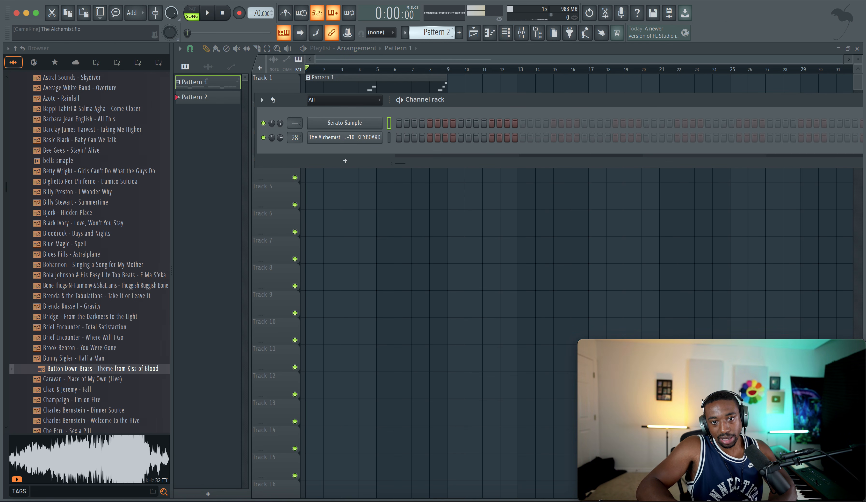
scroll(437, 30, "up", 1)
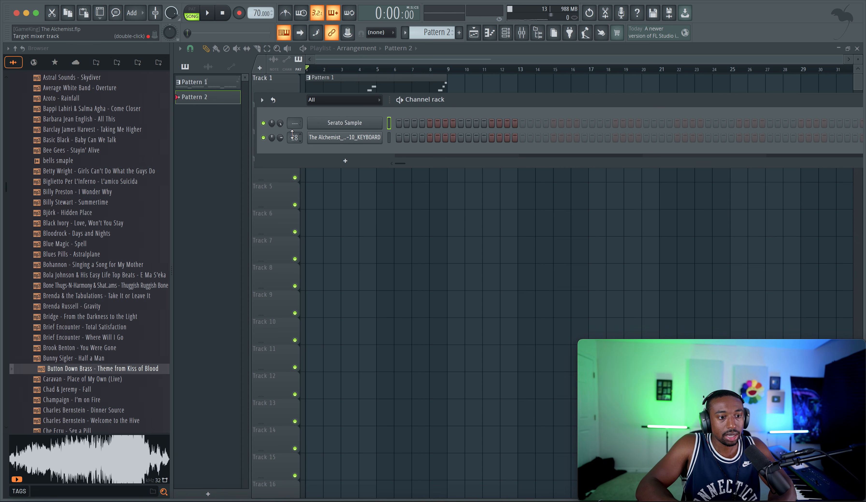
double_click(294, 123)
key("space")
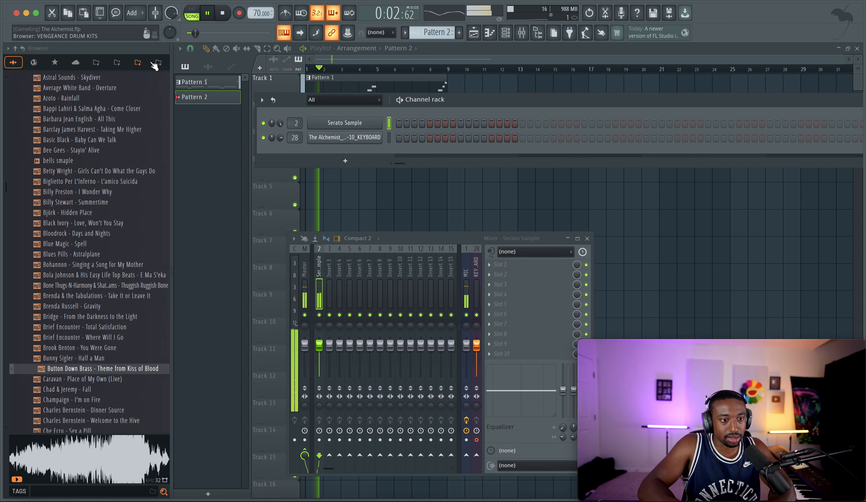
Step: Preview several drum breaks from the Breaks folder of Juesswork - Berlin Breaks, including the Brethren and Funkadelic breaks
left_click(158, 62)
key("space")
left_click(40, 110)
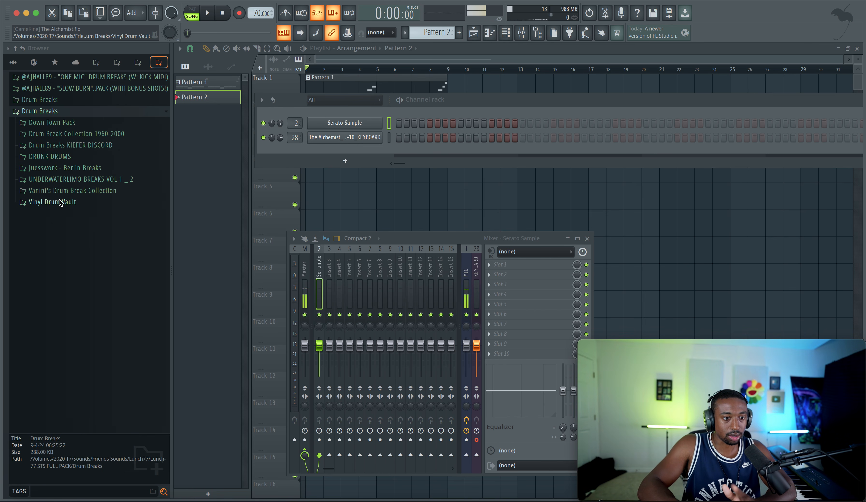
left_click(69, 169)
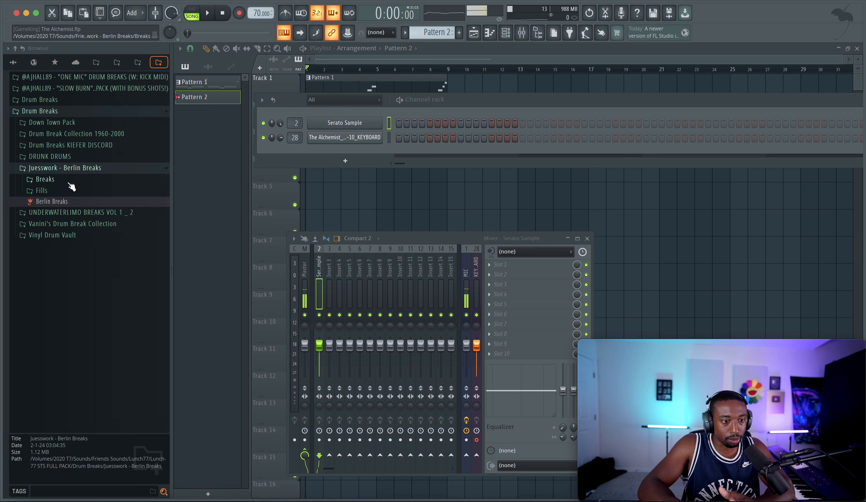
left_click(69, 180)
left_click(76, 211)
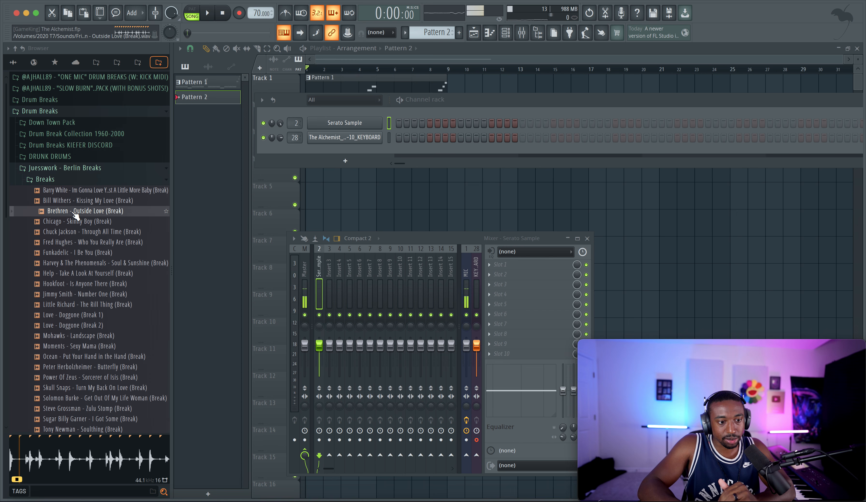
left_click(74, 232)
left_click(76, 252)
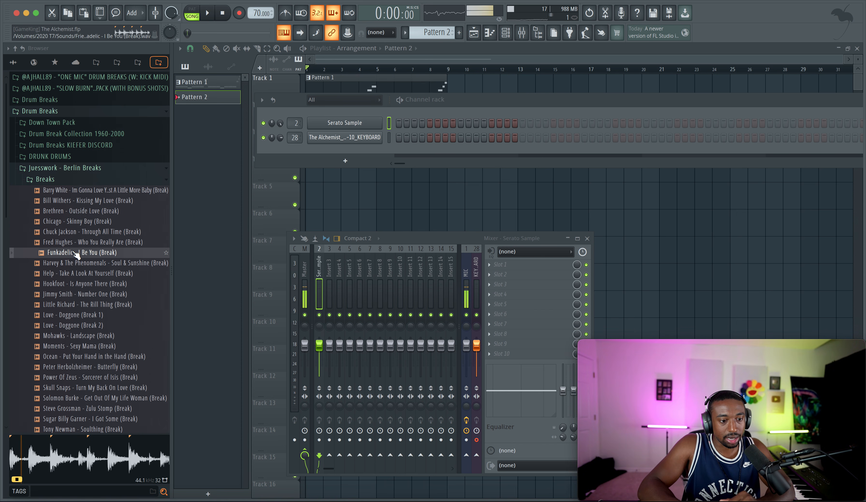
key("space")
key("space")
left_click(86, 169)
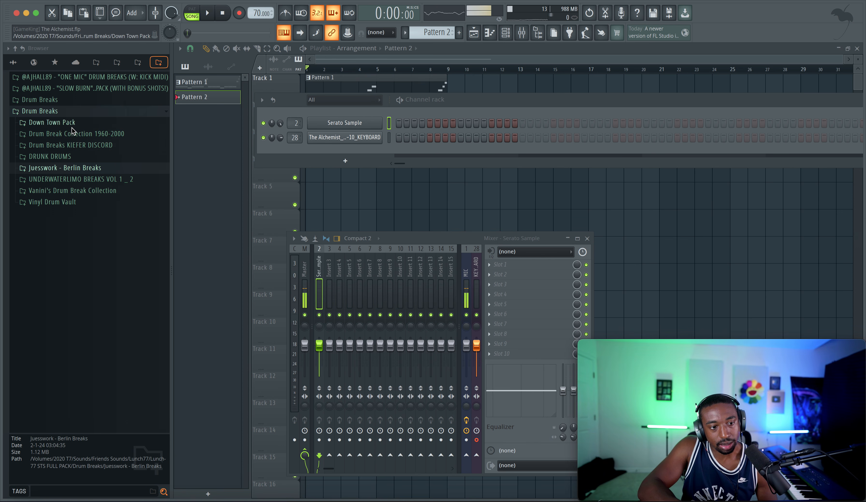
Step: Preview Break 12 (91BPM) from the Breaks folder of the Down Town Pack and collapse the pack
left_click(71, 126)
left_click(62, 134)
left_click(71, 156)
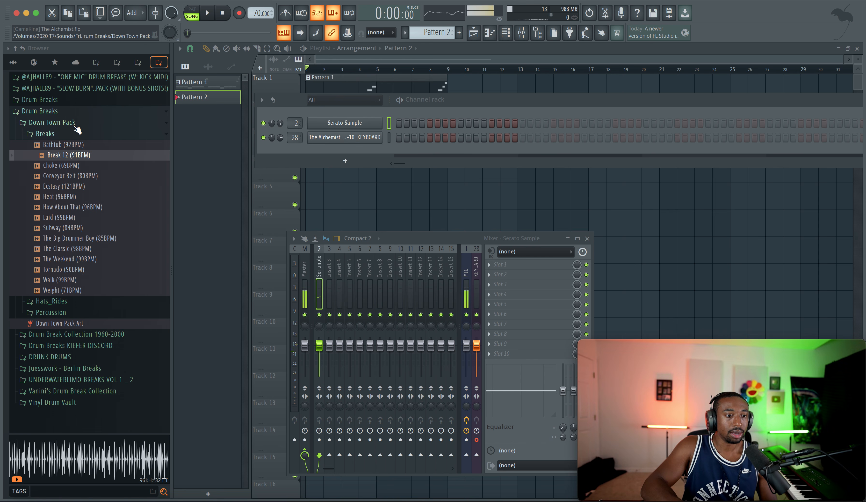
left_click(73, 136)
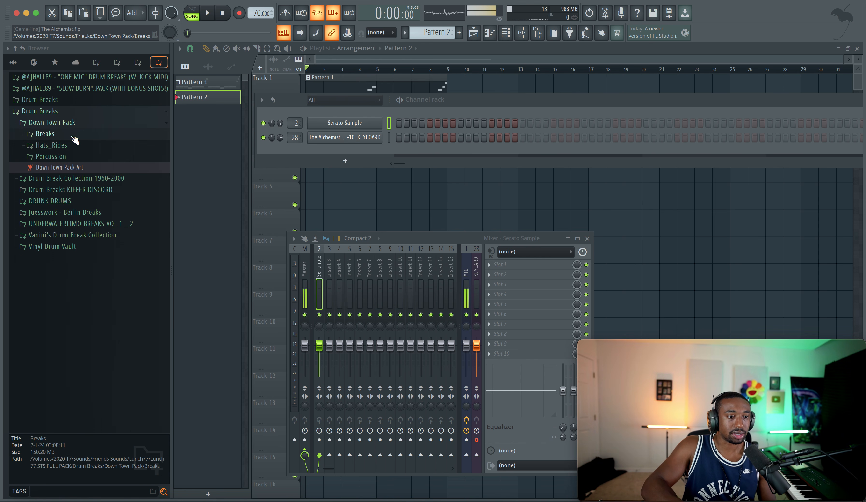
left_click(64, 124)
Step: Look through Drum Break Collection 1960-2000 and preview Muggs Breaks 01 and 03 against the playing arrangement
left_click(63, 135)
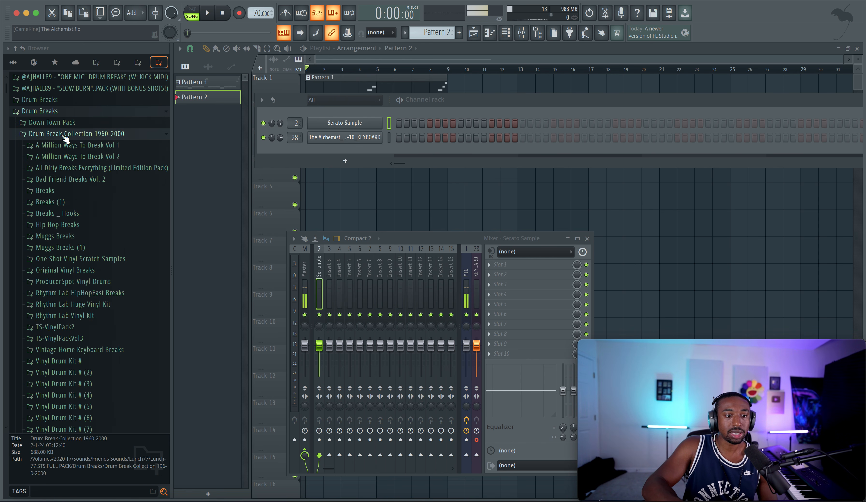
scroll(60, 198, "down", 3)
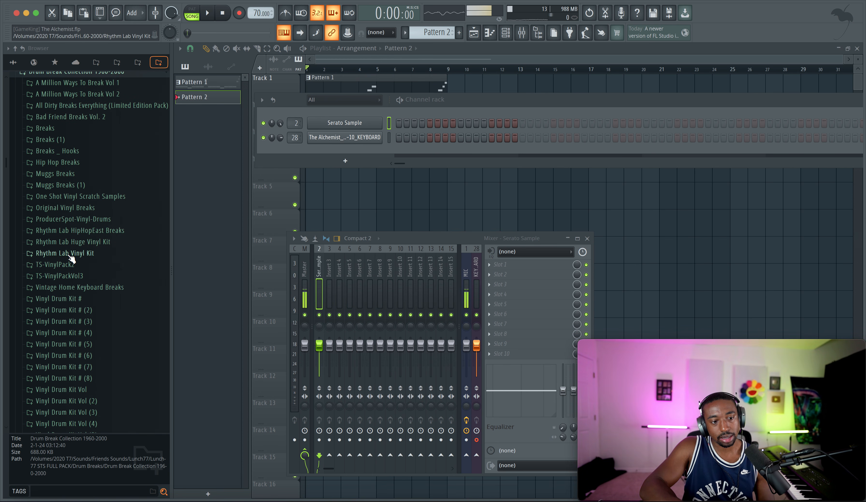
key("space")
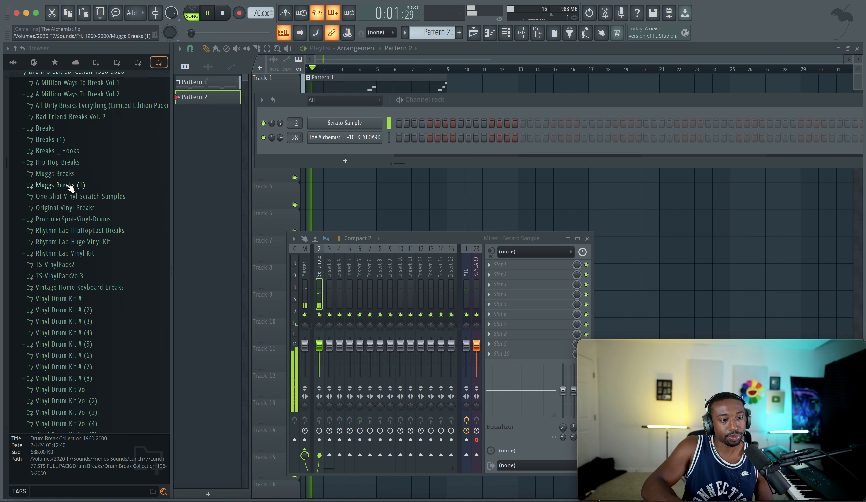
key("space")
key("space")
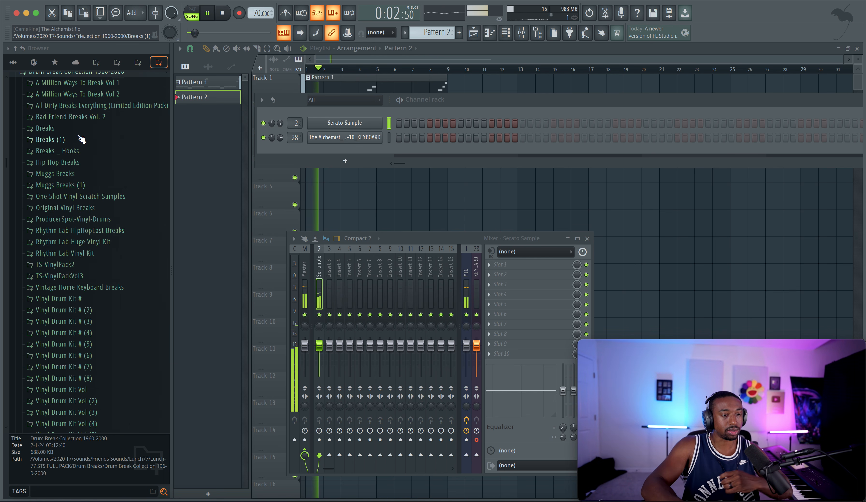
left_click(69, 173)
left_click(71, 185)
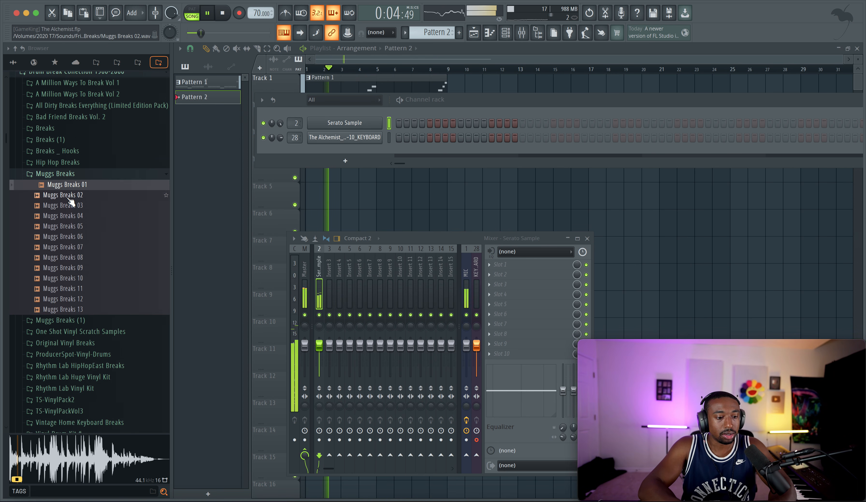
left_click(72, 205)
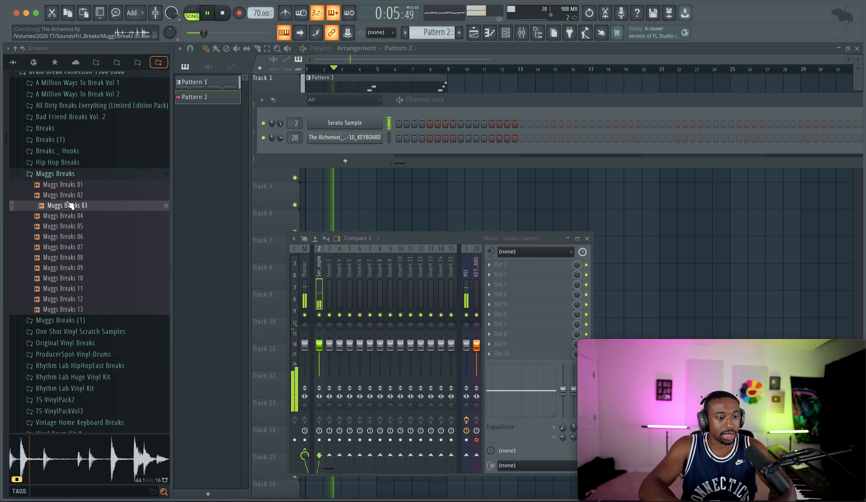
left_click(68, 173)
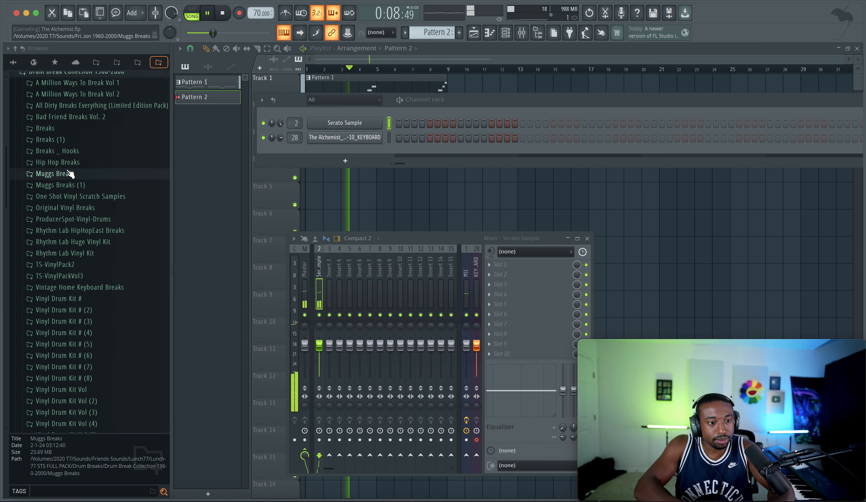
scroll(69, 173, "up", 4)
left_click(59, 112)
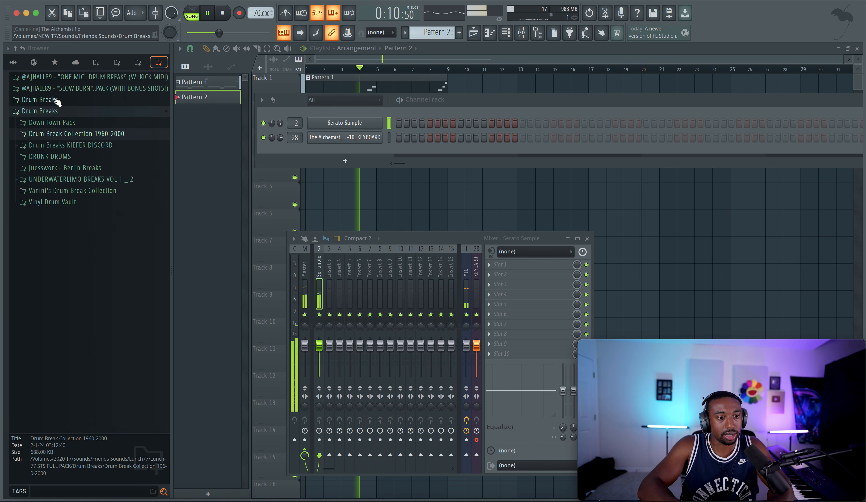
Step: Preview the drum breaks in the Down Town Pack's Breaks folder, from Bathtub through The Big Drummer Boy, against the playing arrangement
left_click(52, 122)
left_click(45, 134)
left_click(71, 155)
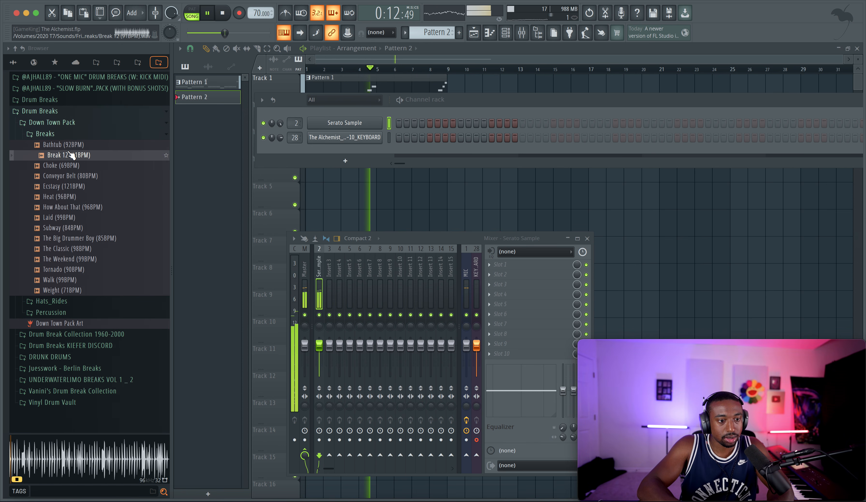
left_click(73, 145)
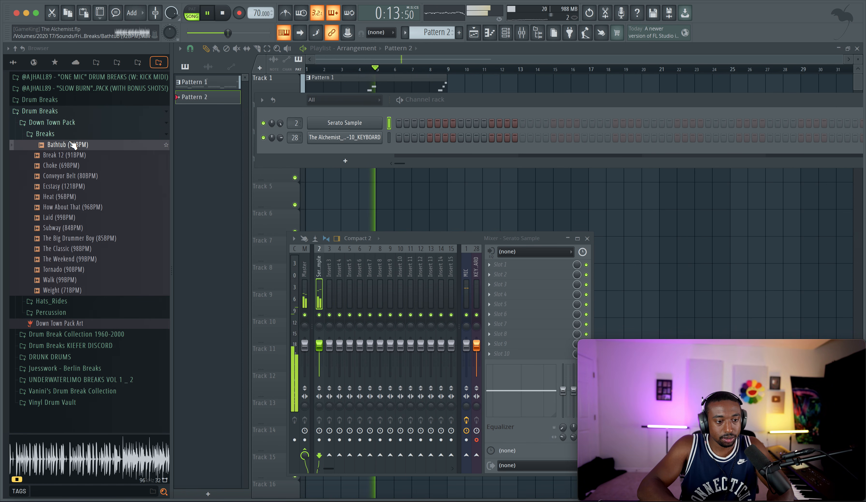
left_click(72, 165)
left_click(72, 175)
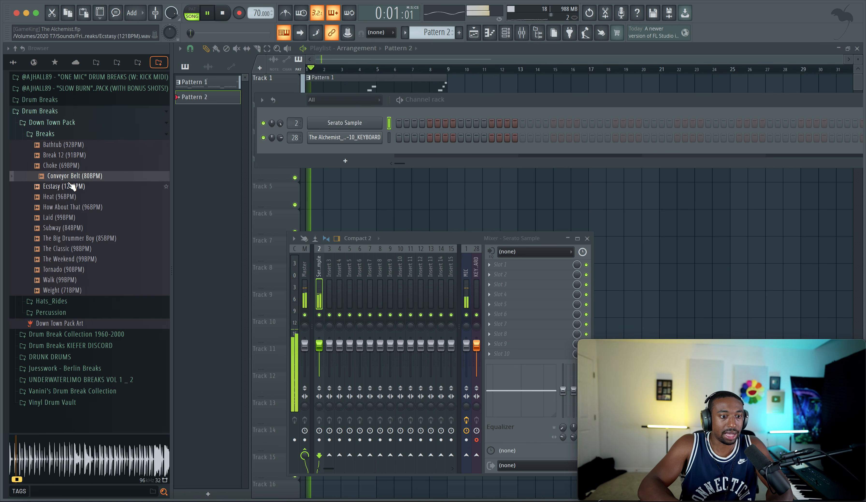
left_click(70, 186)
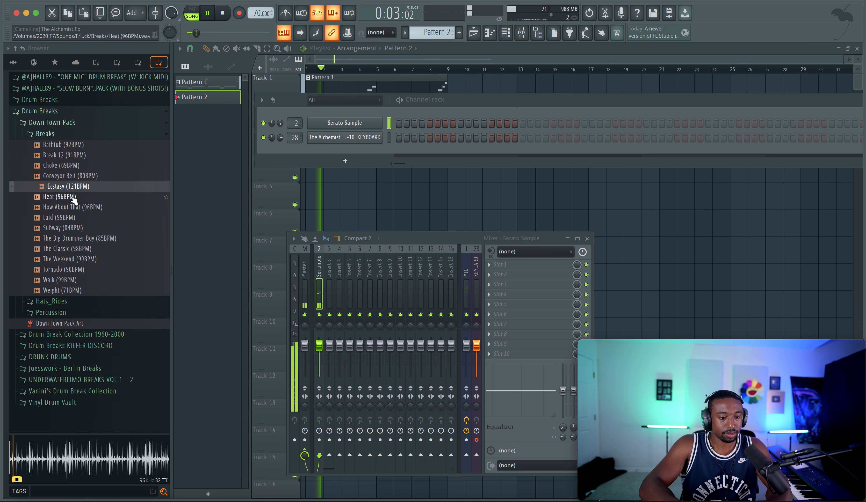
left_click(73, 196)
left_click(73, 207)
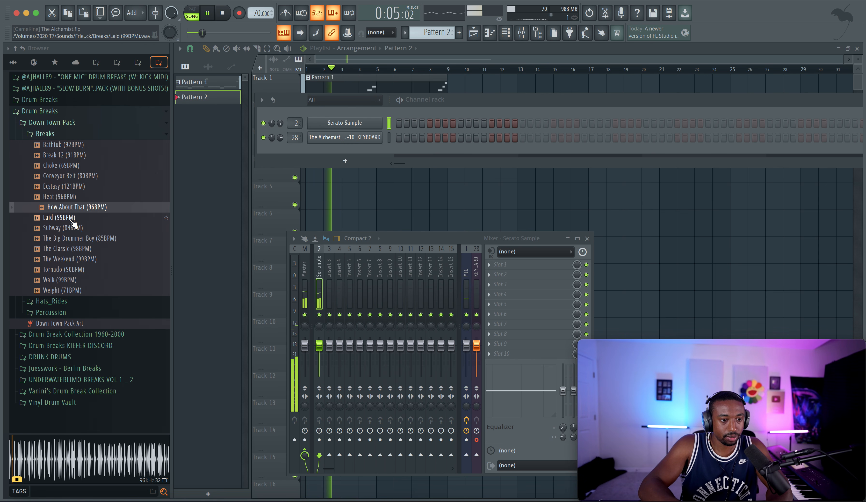
left_click(72, 218)
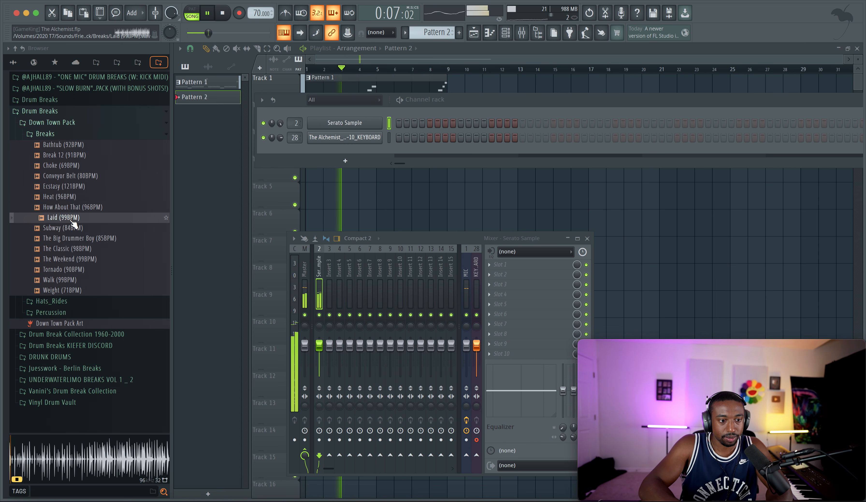
left_click(73, 228)
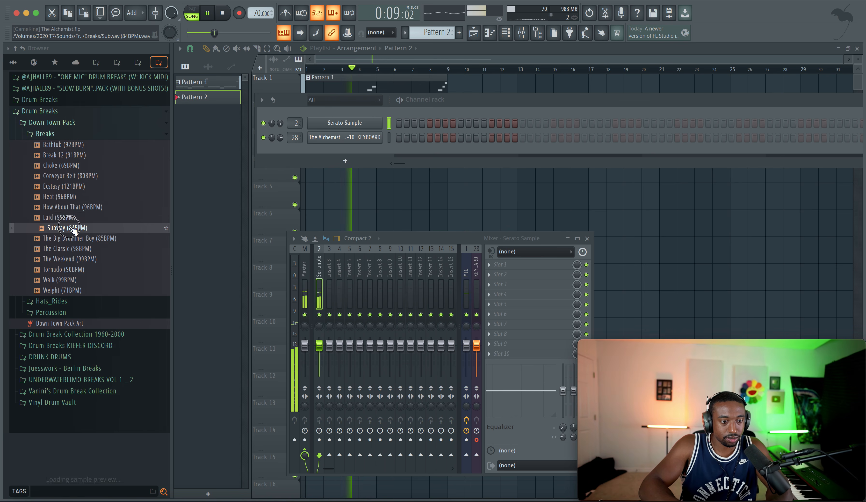
left_click(74, 238)
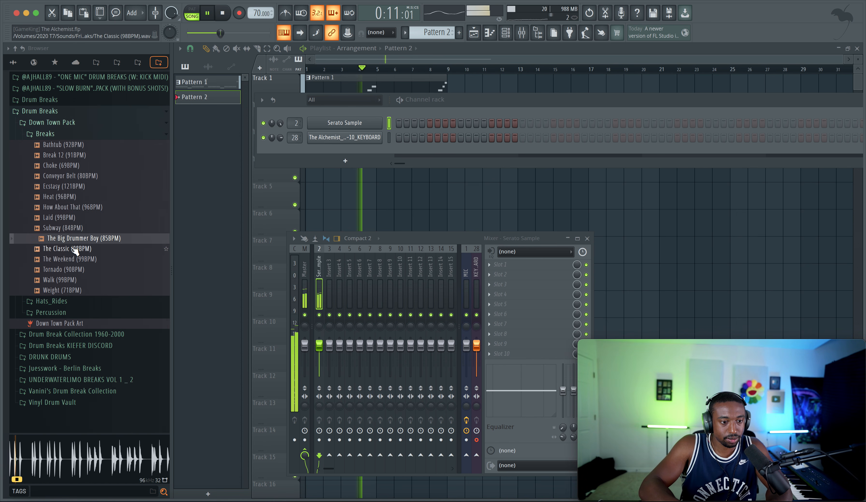
Step: Load The Big Drummer Boy (85BPM) into a new Slicex channel and stop playback
right_click(69, 240)
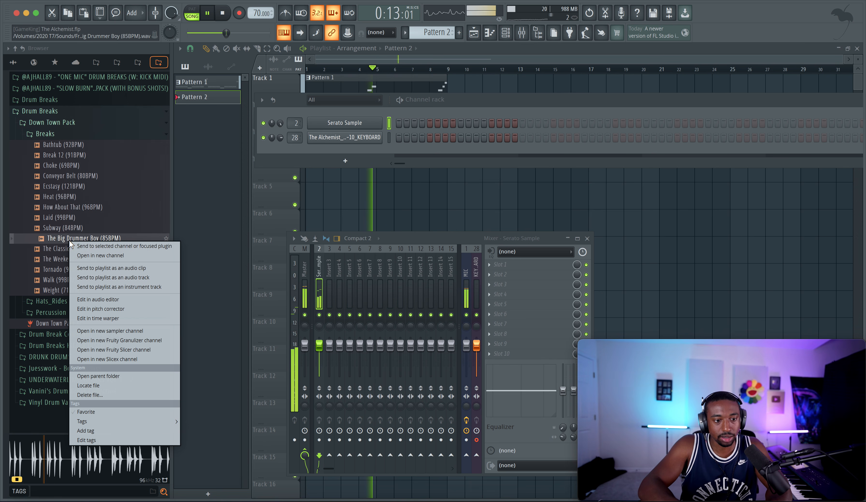
left_click(104, 359)
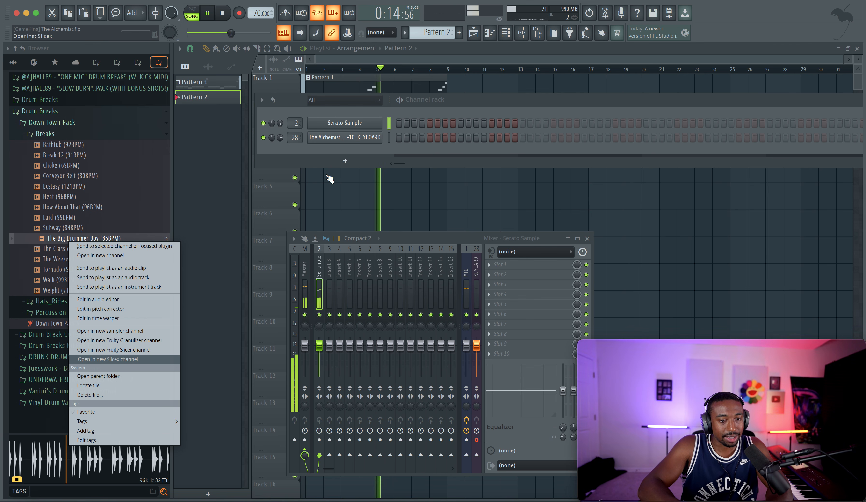
left_click(478, 99)
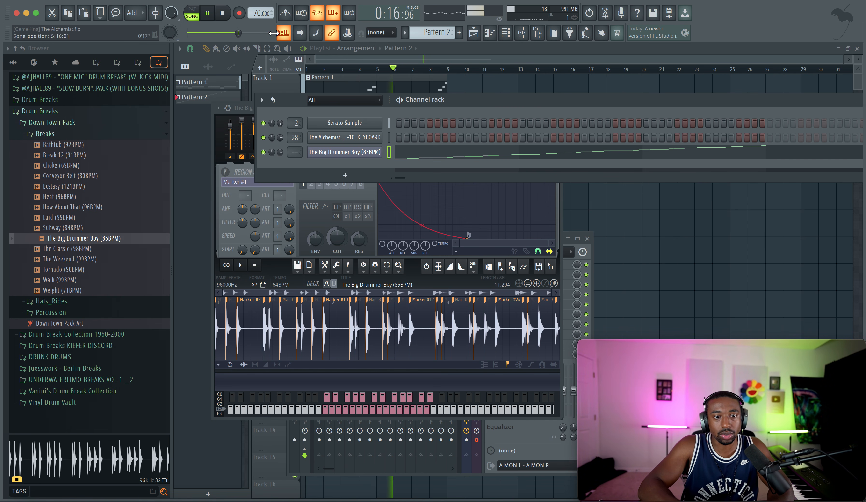
key("space")
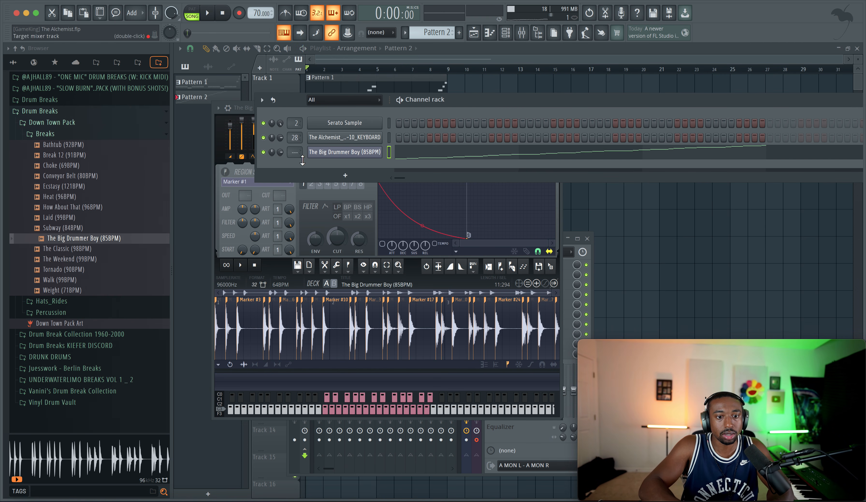
Step: View the typing keyboard's layout options and cut the automatically generated slice notes from The Big Drummer Boy channel
left_click(284, 32)
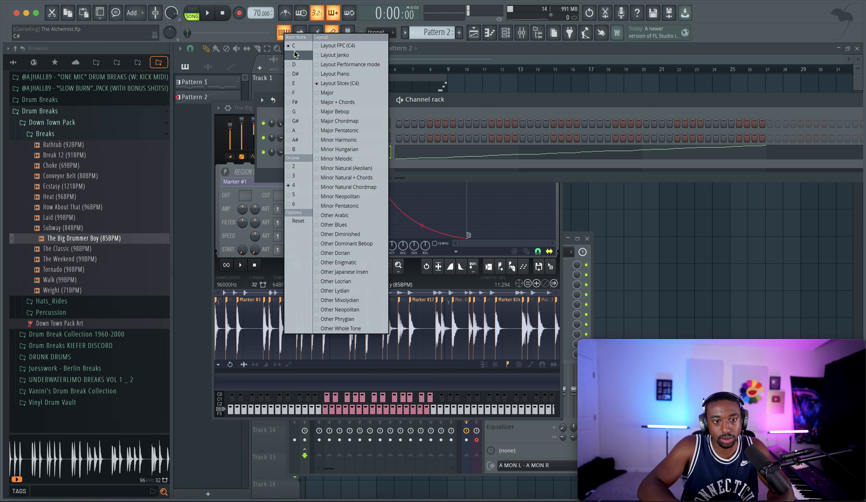
left_click(427, 107)
key("super+x")
Step: Audition the first slices of The Big Drummer Boy by playing them one after another
key("x")
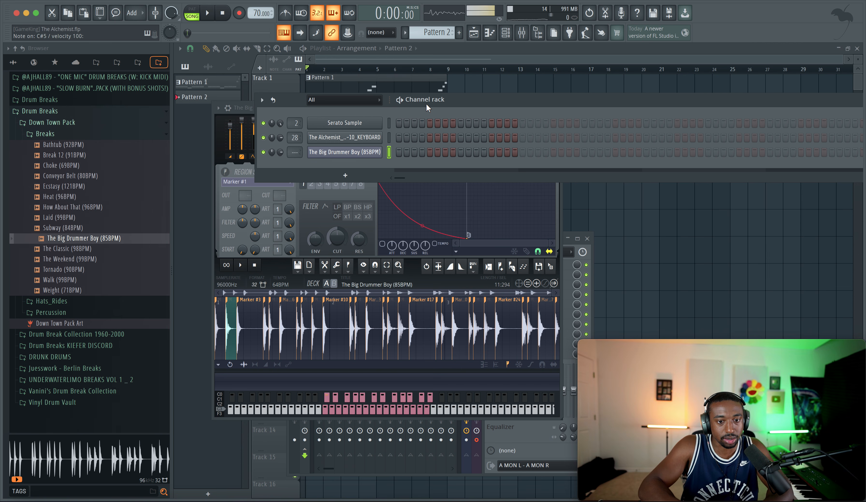
key("c")
key("x")
key("z")
key("x")
key("c")
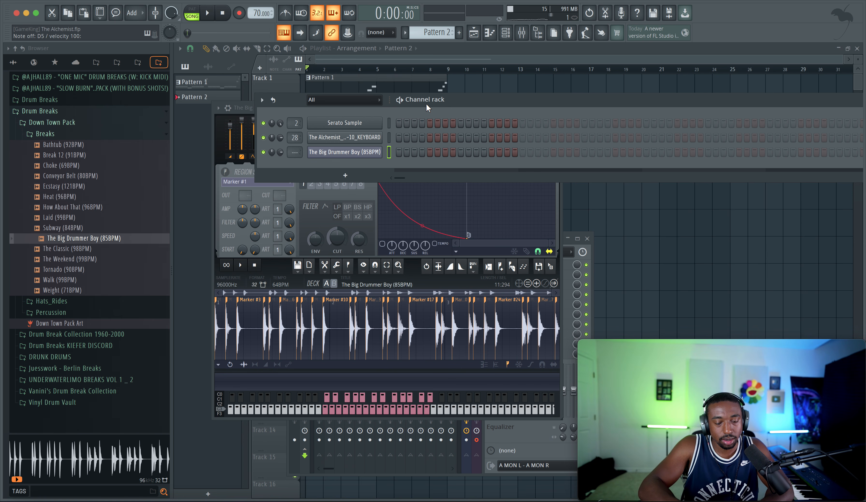
key("v")
key("b")
key("n")
key("m")
key("comma")
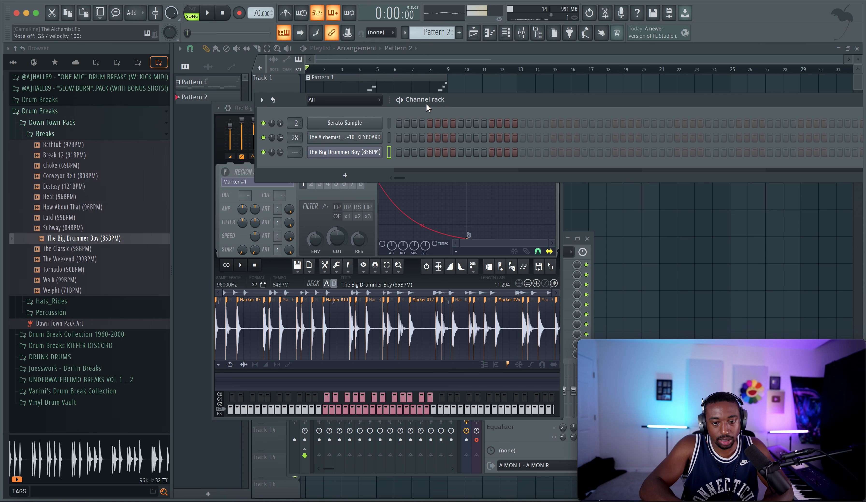
Step: Play the arrangement and rehearse a drum pattern over it with The Big Drummer Boy slices
key("space")
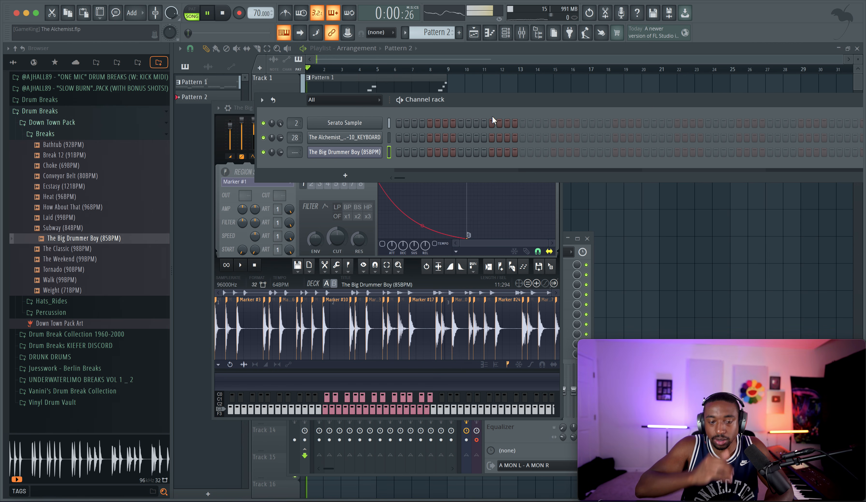
left_click(686, 225)
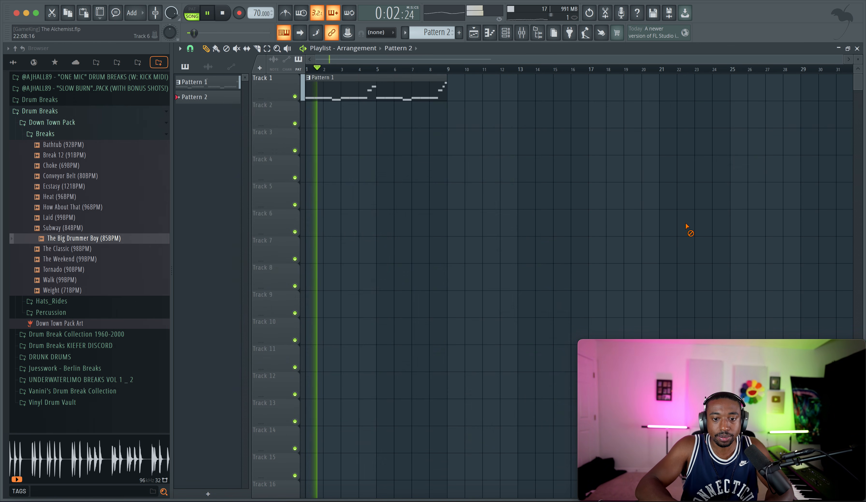
key("x")
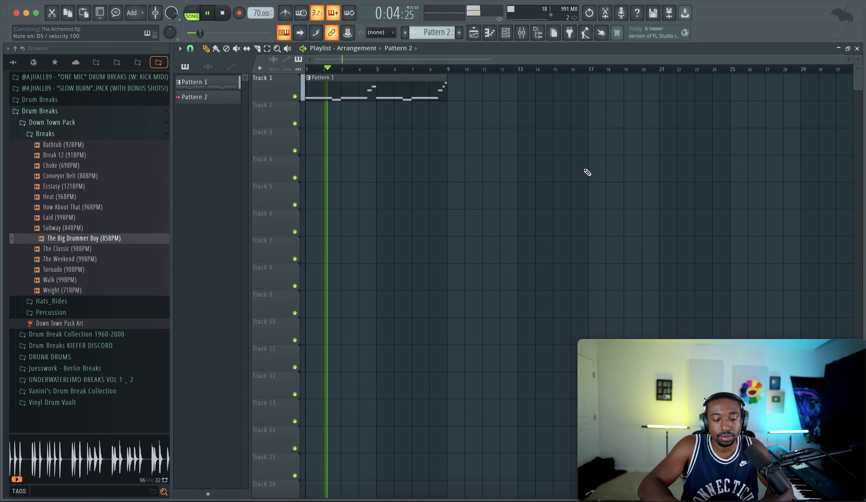
key("space")
key("space")
key("s")
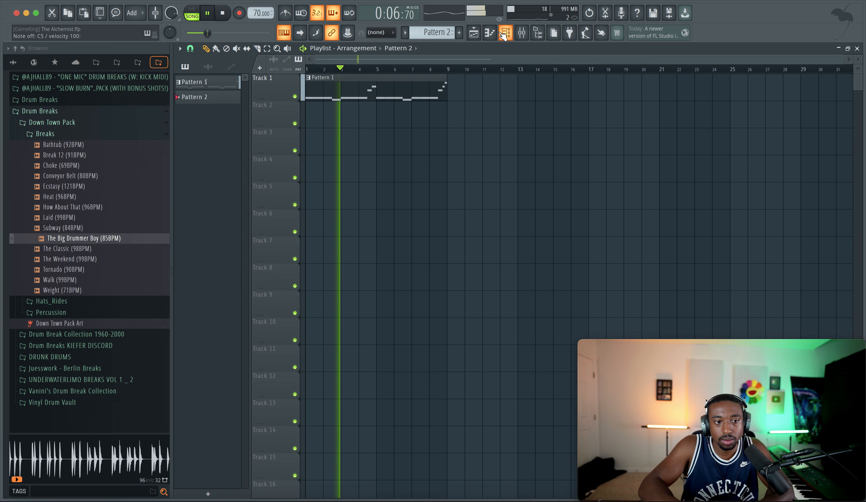
Step: Record a four-bar performance of The Big Drummer Boy slices into Pattern 2 over the arrangement
left_click(504, 34)
key("space")
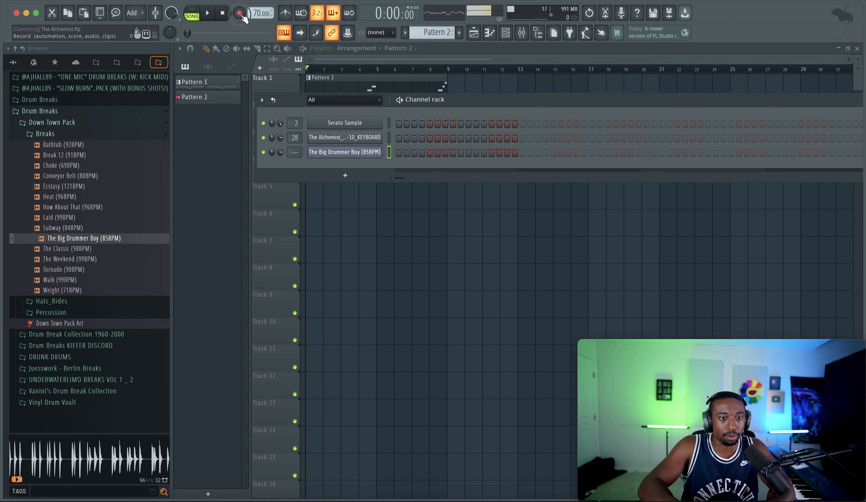
left_click(375, 236)
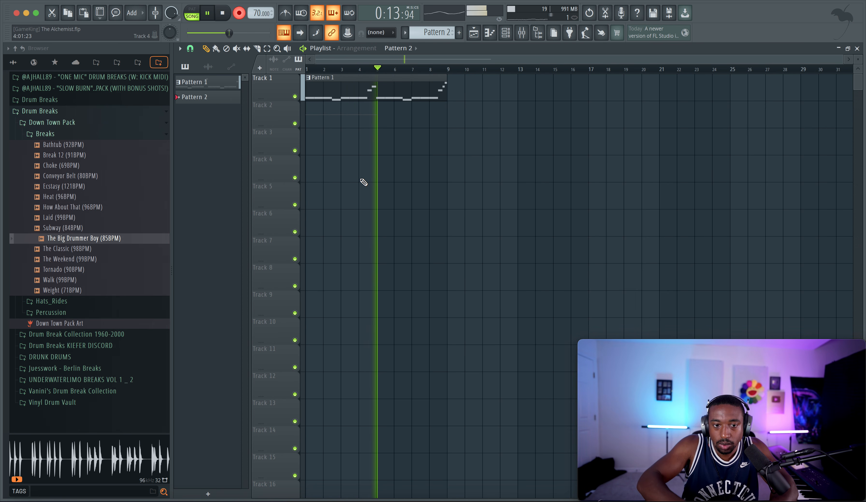
key("space")
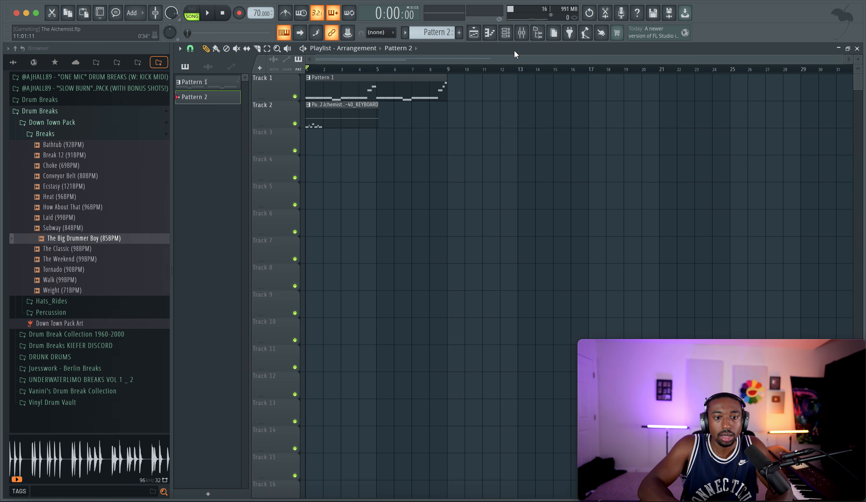
Step: Remove the recorded keyboard audio clip from Track 2 and extend the Pattern 2 clip to four bars
left_click_drag(364, 119, 358, 217)
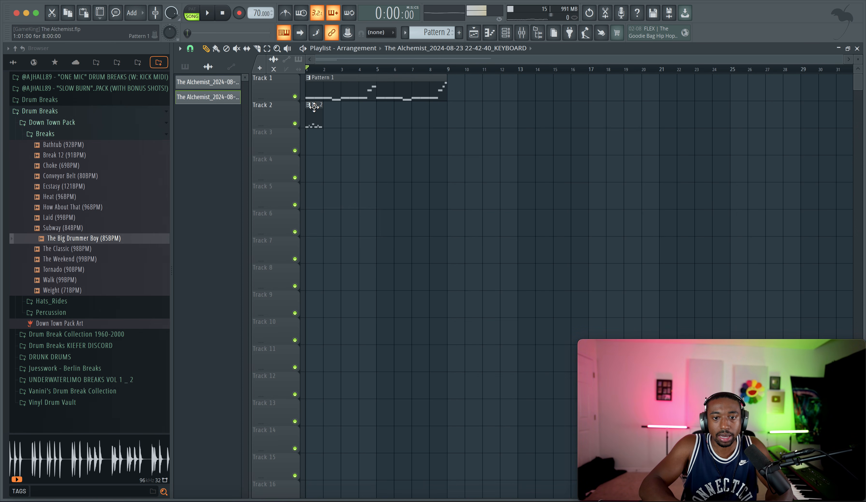
left_click_drag(372, 118, 373, 118)
key("space")
Step: Open The Big Drummer Boy notes of Pattern 2 in the piano roll and quantize them
double_click(364, 112)
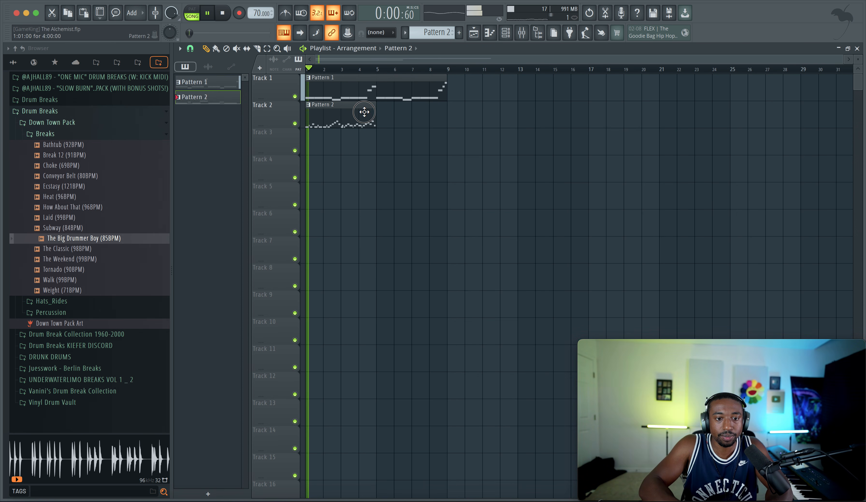
scroll(393, 163, "up", 9)
scroll(393, 162, "left", 3)
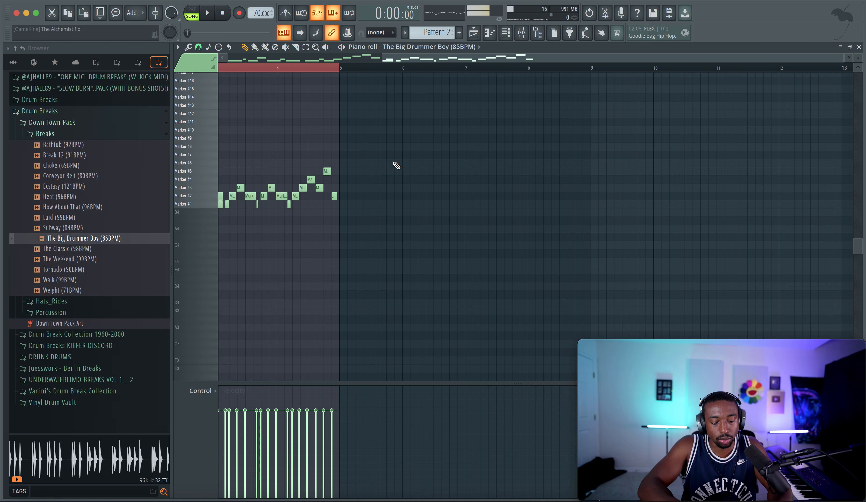
key("alt+q")
key("Escape")
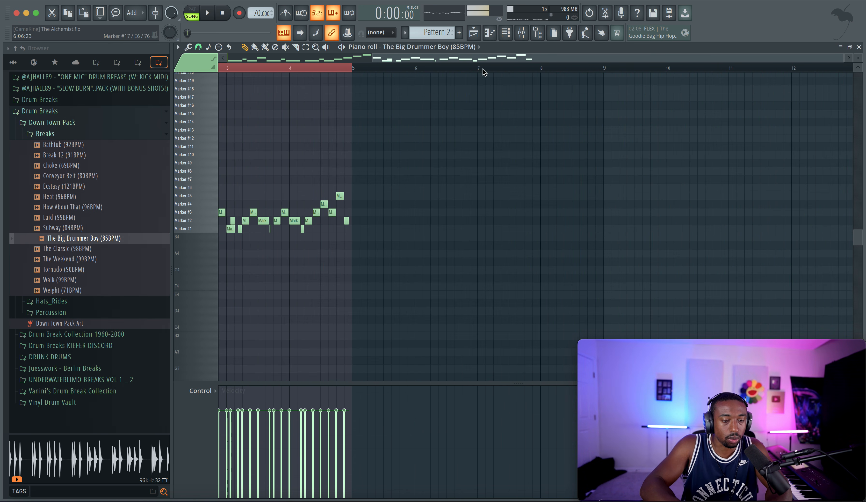
Step: Route The Big Drummer Boy channel to mixer track 3 while the arrangement plays
left_click(520, 32)
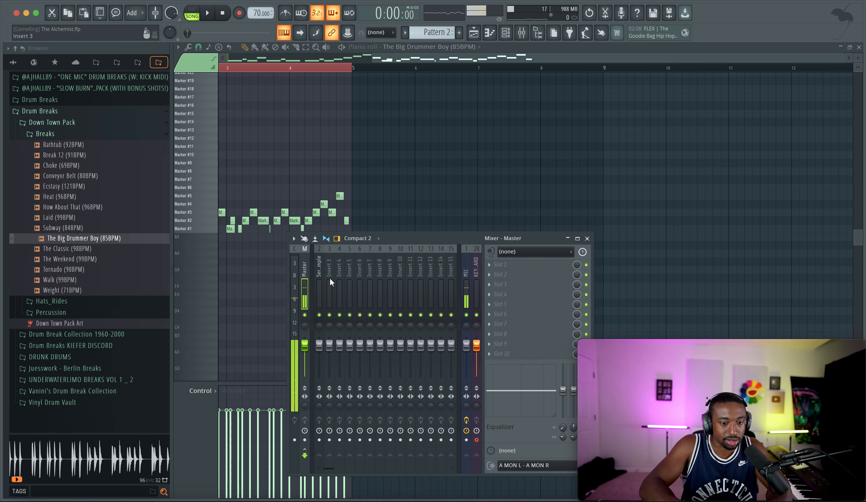
left_click(314, 277)
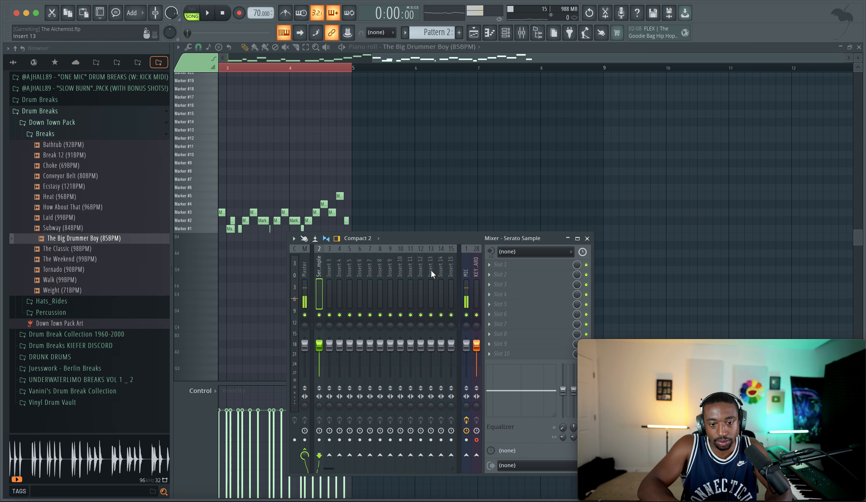
key("space")
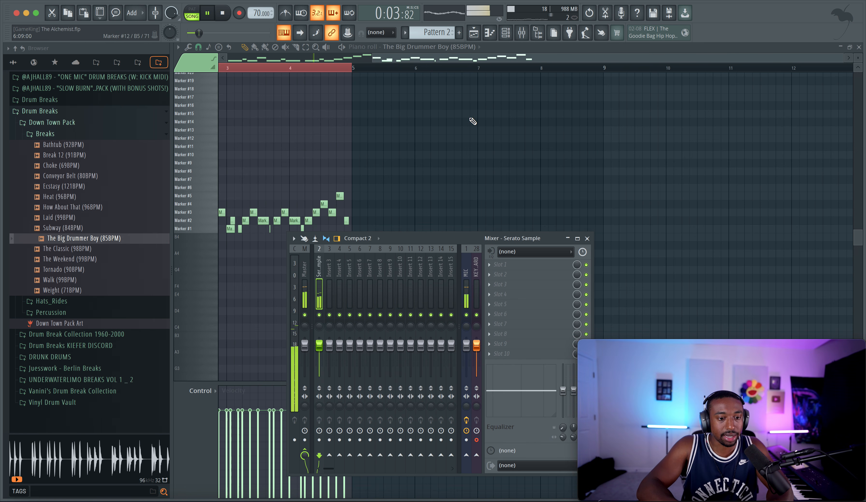
left_click(505, 35)
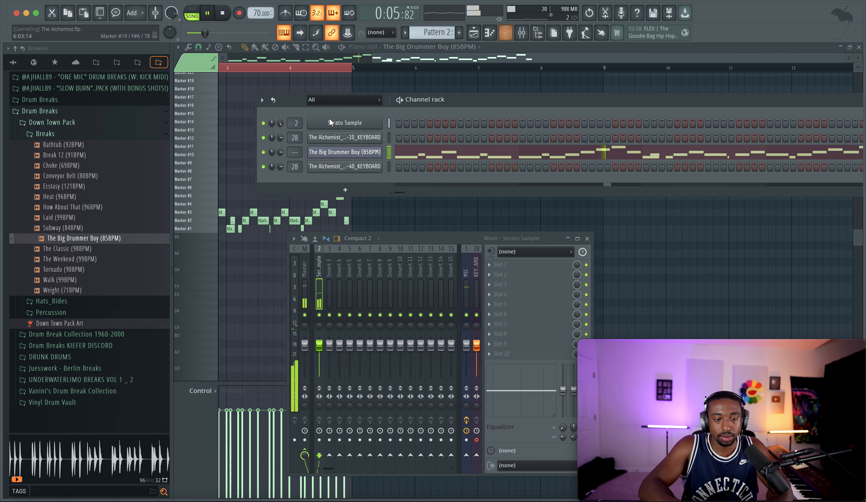
key("ctrl+l")
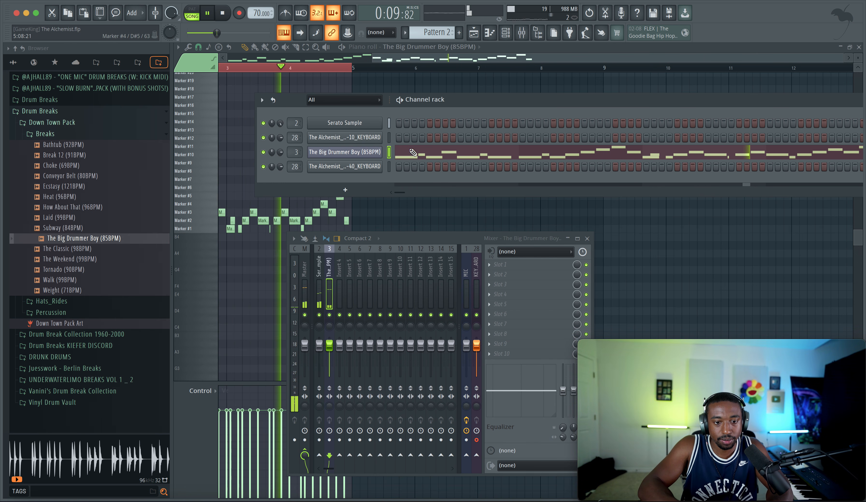
Step: Duplicate the Pattern 2 clip on Track 2 into bars 5 to 8 of the playlist and show the channel rack
left_click(489, 32)
key("space")
left_click(384, 118)
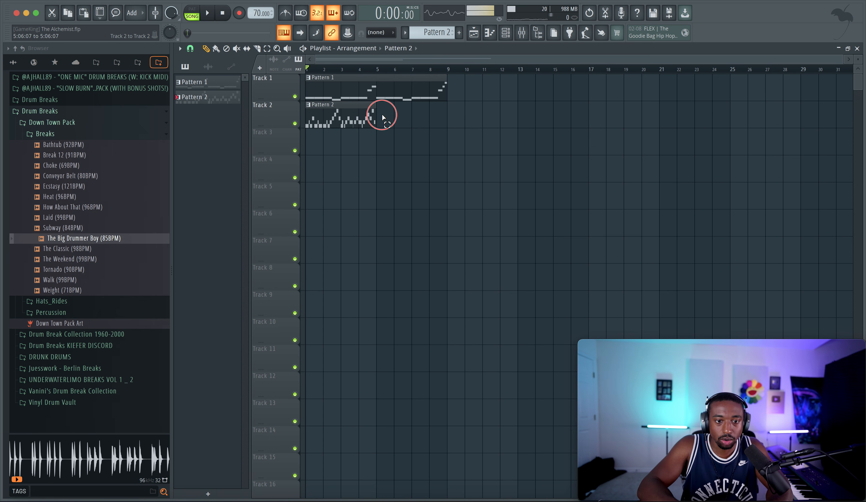
key("ctrl+b")
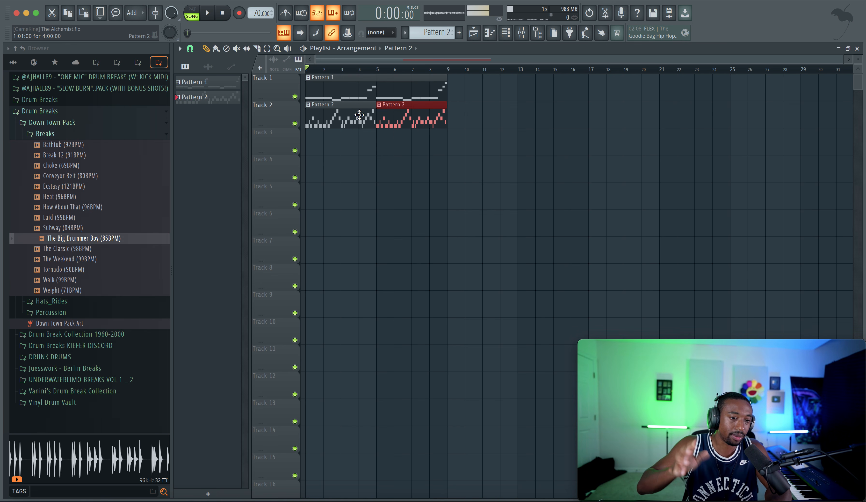
key("space")
left_click(505, 33)
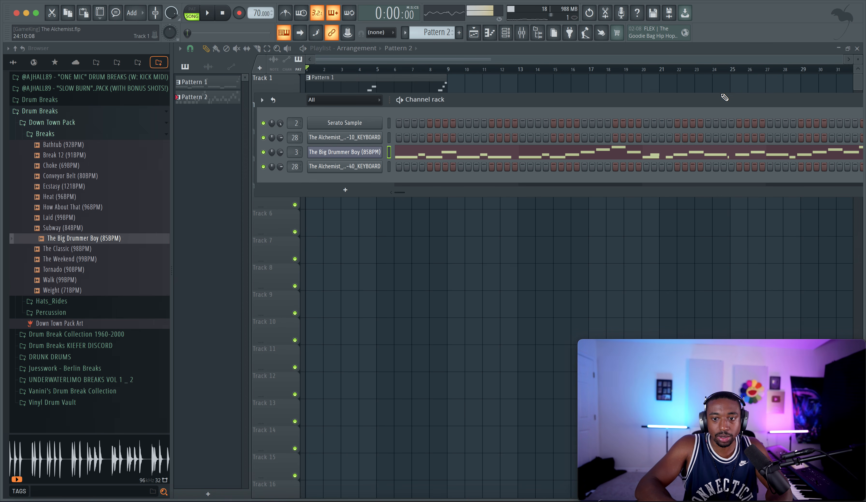
Step: Hide the browser and set the main swing in the channel rack to 100% while the arrangement plays
left_click(539, 33)
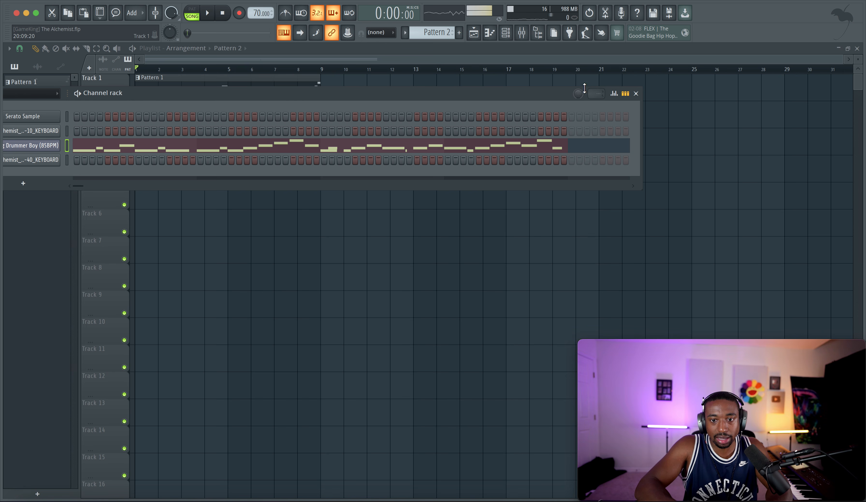
left_click_drag(578, 93, 578, 41)
key("space")
left_click_drag(528, 94, 599, 92)
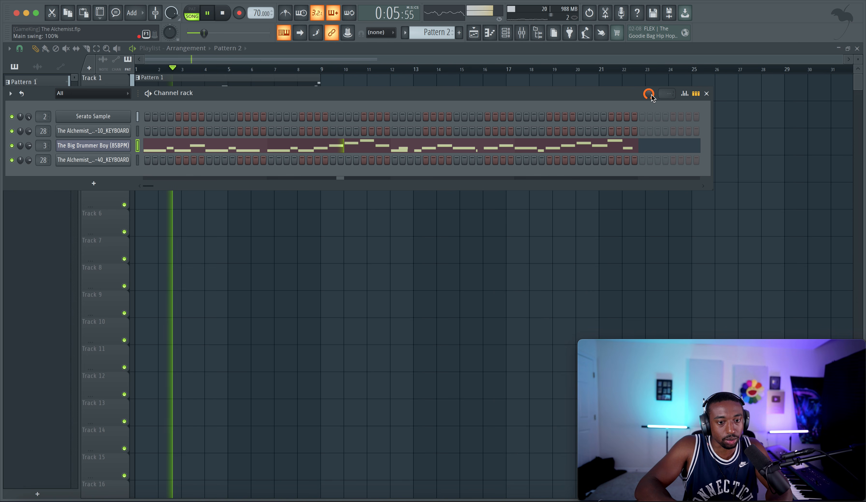
right_click(438, 212)
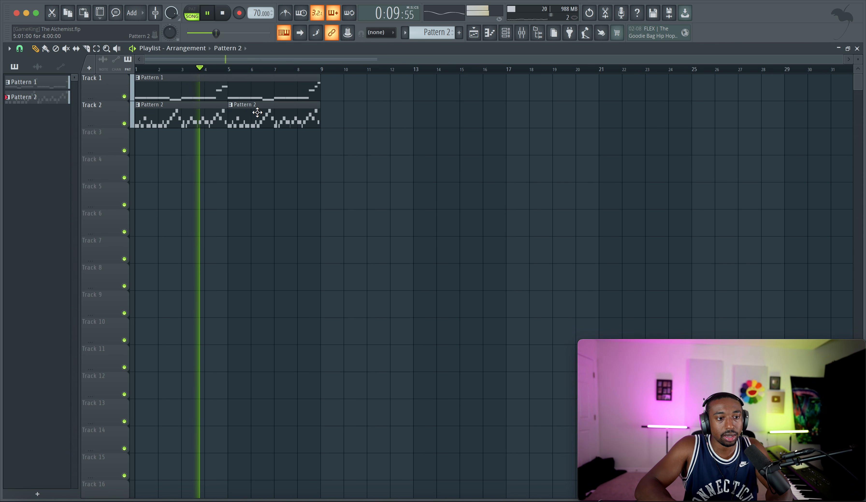
Step: Insert StandardCLIP in the first effect slot of The Big Drummer Boy's mixer track
key("F9")
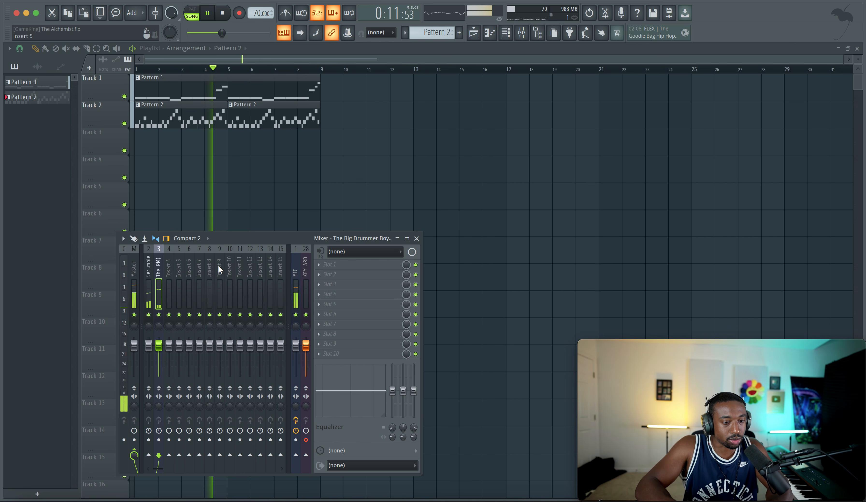
left_click(343, 267)
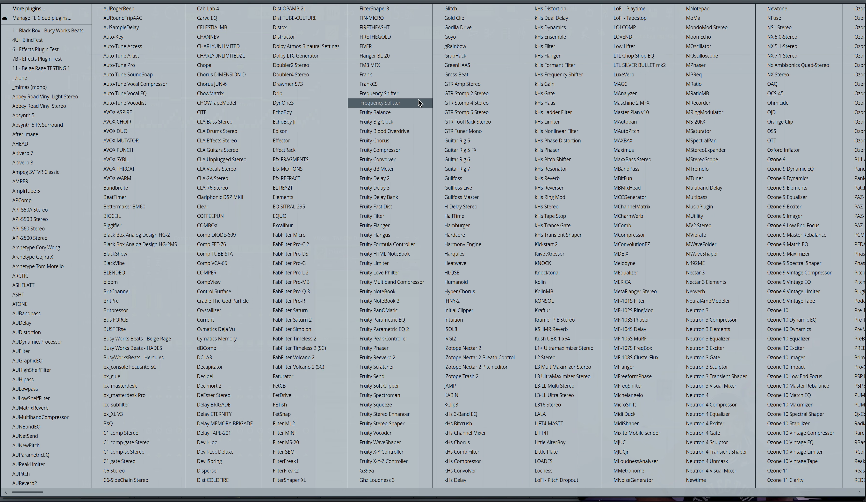
scroll(419, 99, "down", 6)
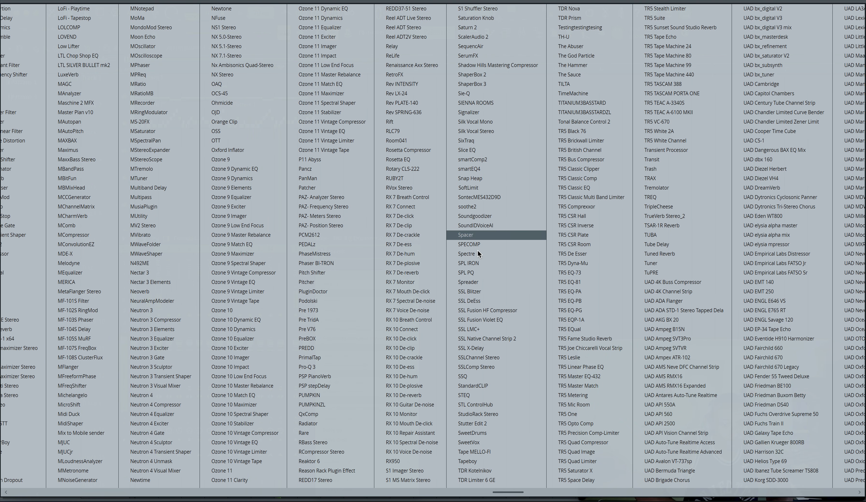
left_click(475, 385)
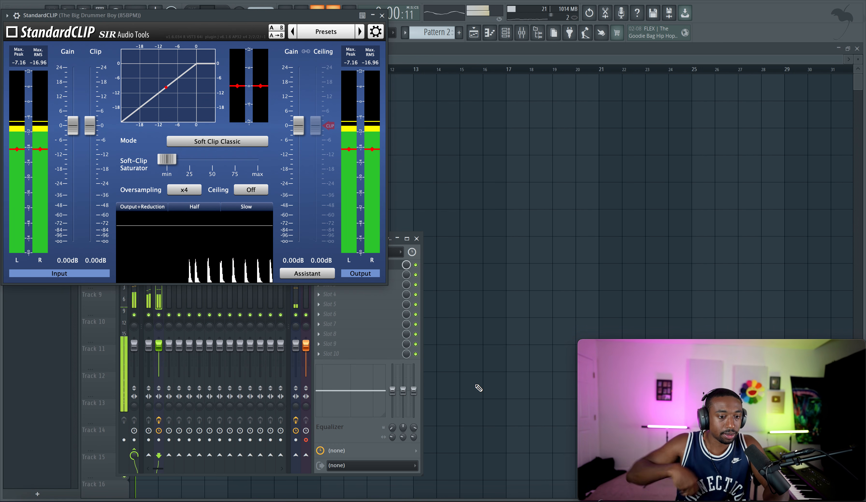
Step: Set StandardCLIP to Soft Clip Pro mode with 12.40 dB input gain and -6.40 dB output gain while auditioning the drums
left_click(199, 141)
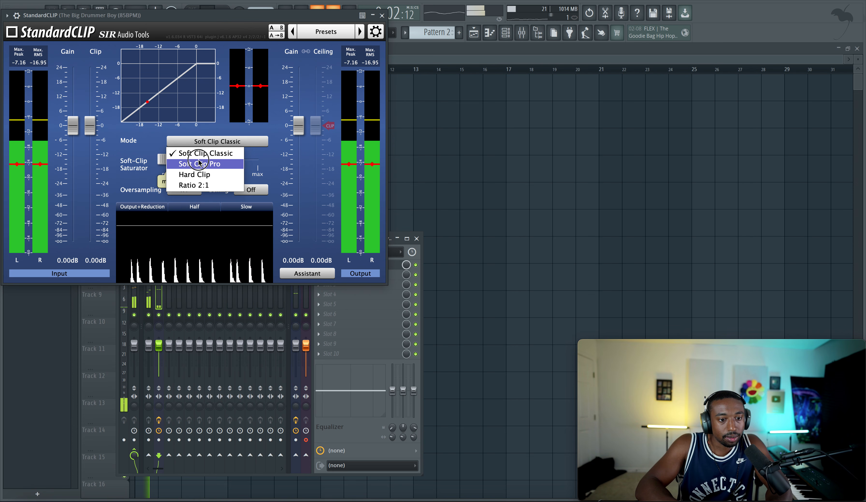
left_click(200, 163)
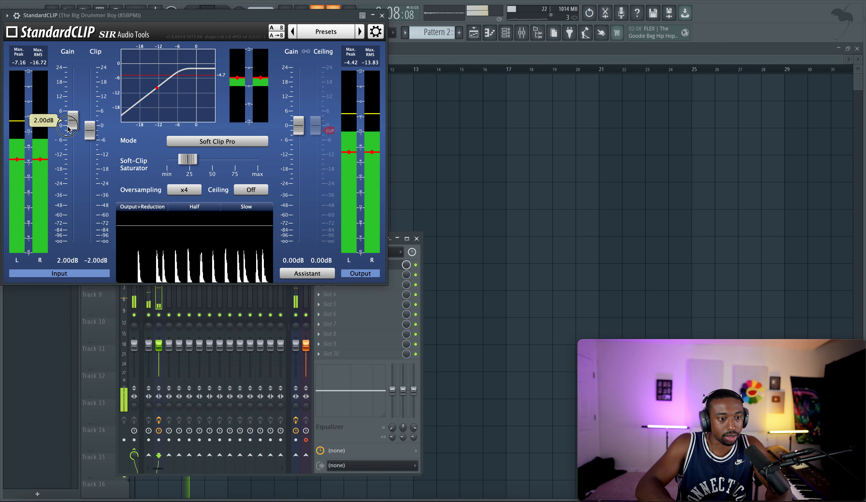
left_click_drag(298, 125, 299, 127)
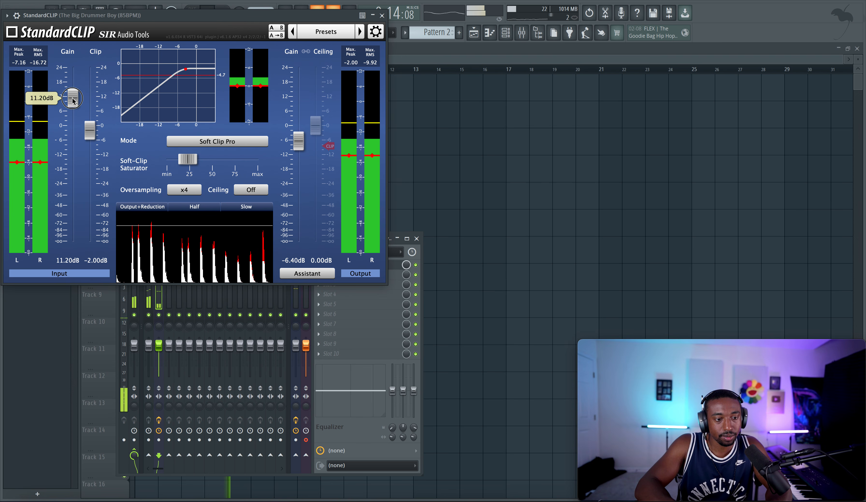
left_click_drag(72, 100, 73, 97)
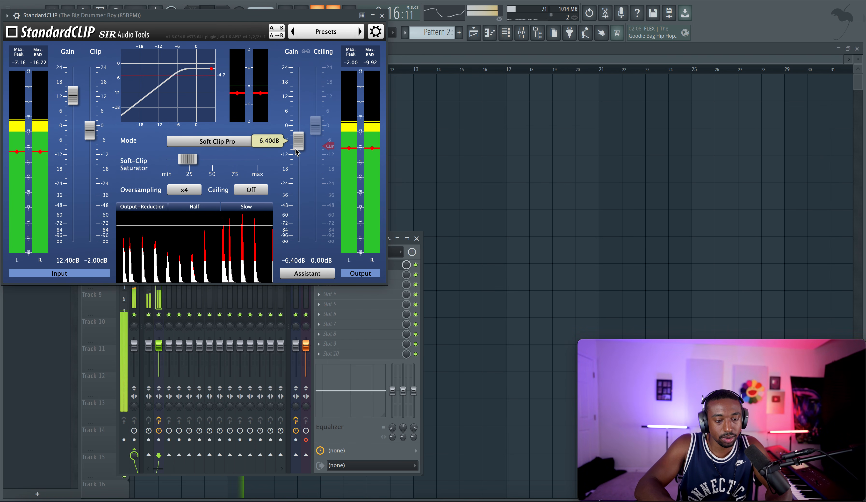
key("space")
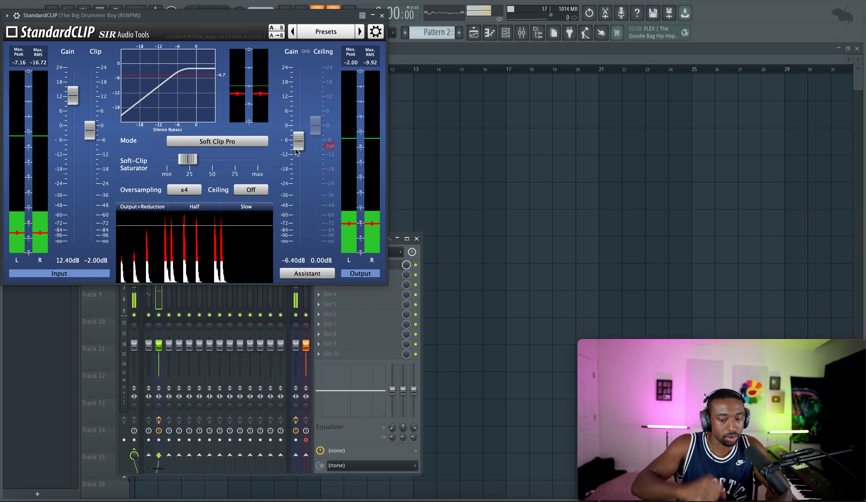
key("space")
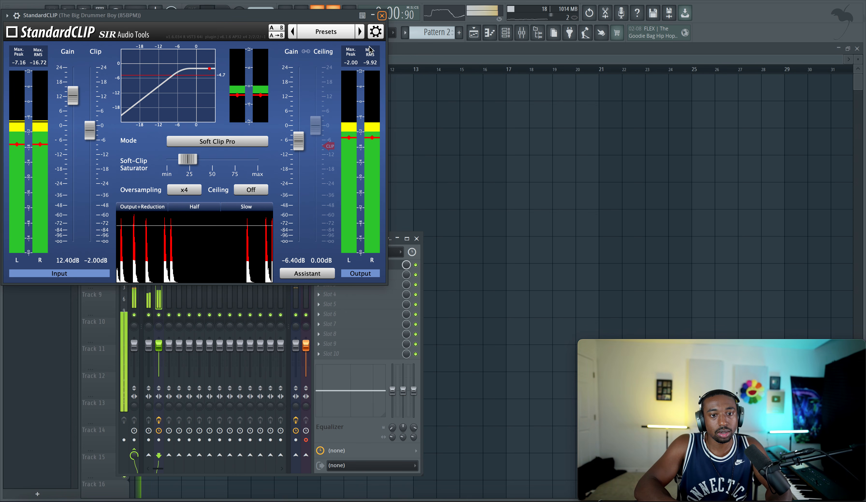
Step: Close StandardCLIP and compare the drums with the effect bypassed and enabled during playback
left_click(382, 15)
key("space")
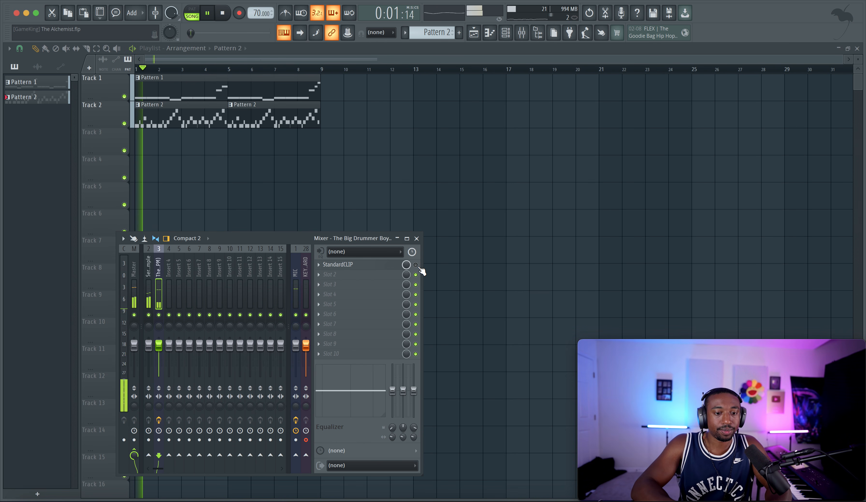
left_click(416, 265)
left_click(416, 265)
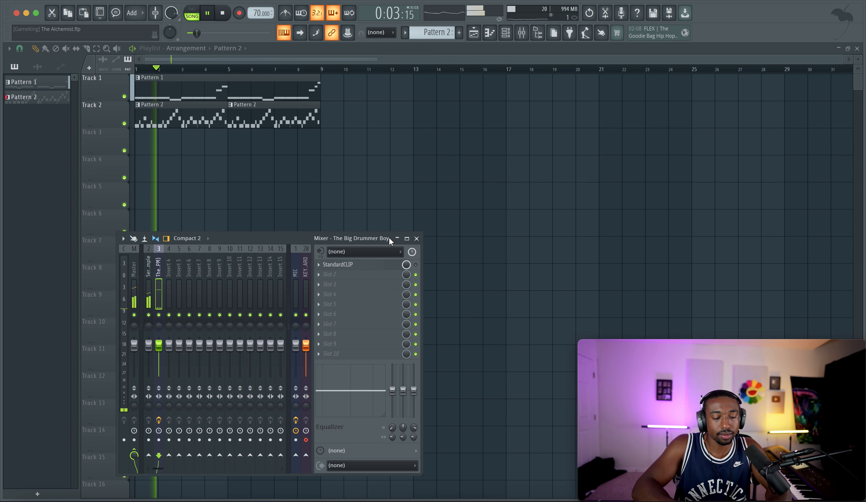
left_click(416, 264)
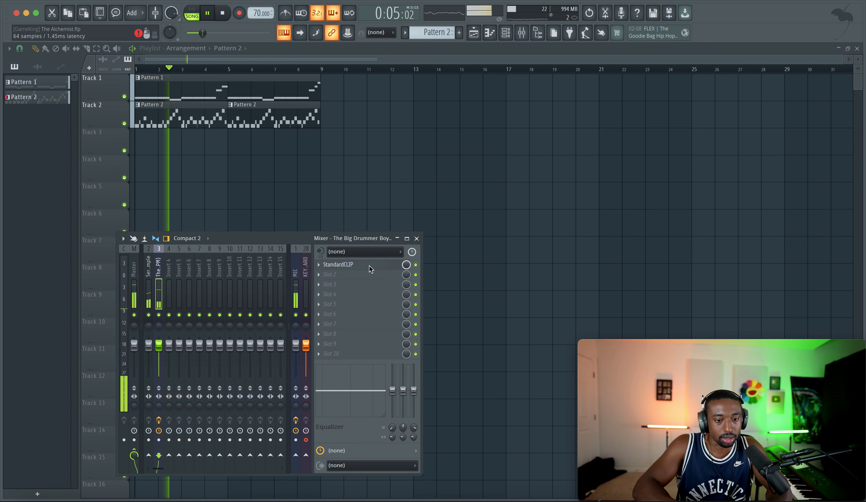
Step: Lower StandardCLIP's input gain on the drums to 2.40 dB and save the project
left_click(370, 265)
mouse_move(73, 133)
left_mouse_down()
mouse_move(73, 100)
mouse_move(75, 127)
left_mouse_up()
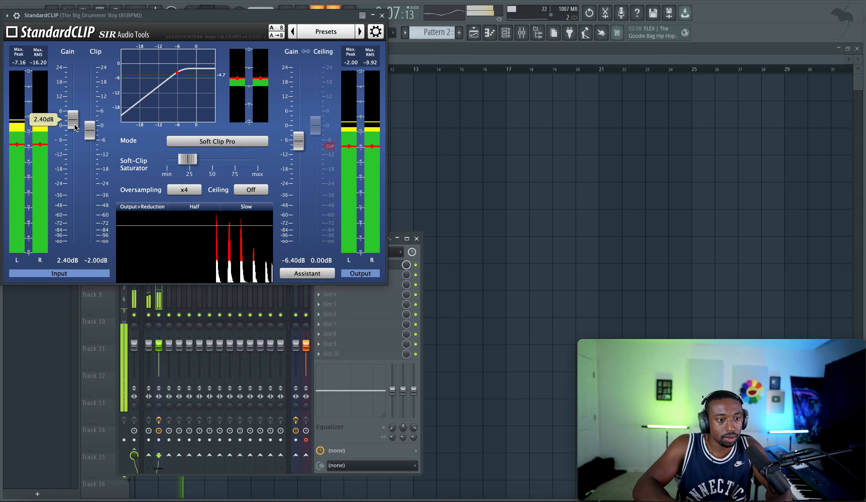
right_click(437, 90)
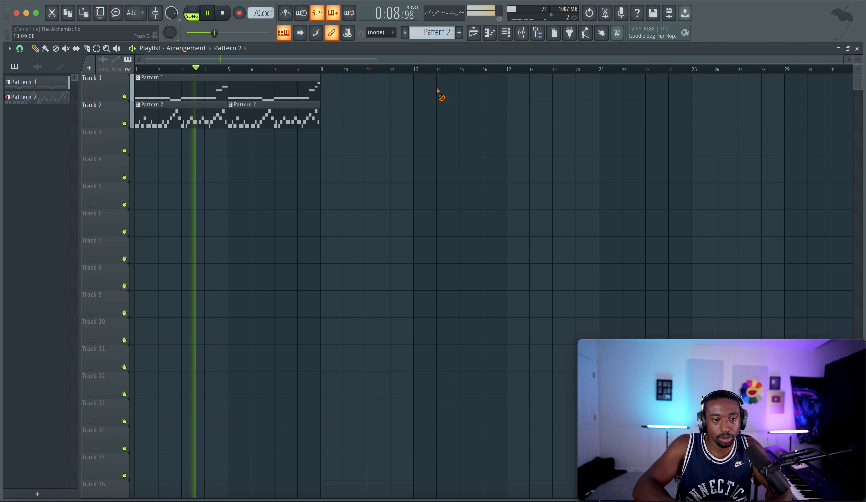
key("super+s")
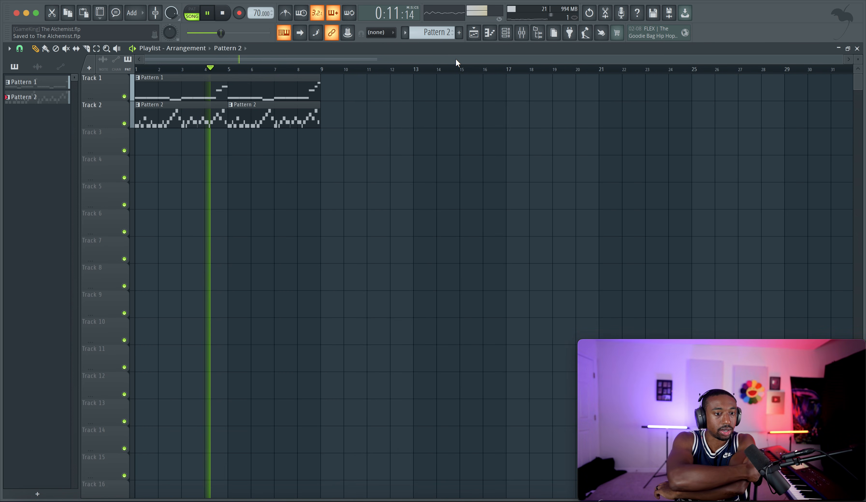
Step: Switch to the empty Pattern 3 and raise the Serato Sample channel's volume multiplier to 117%
left_click(503, 38)
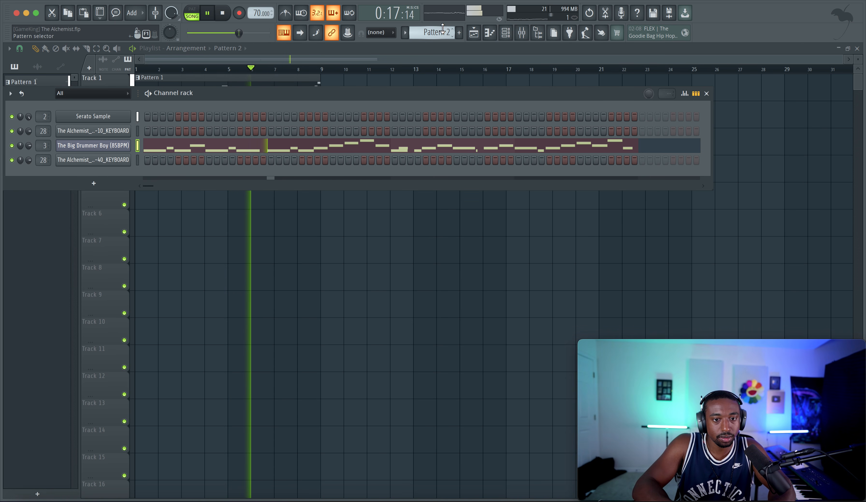
scroll(443, 28, "down", 1)
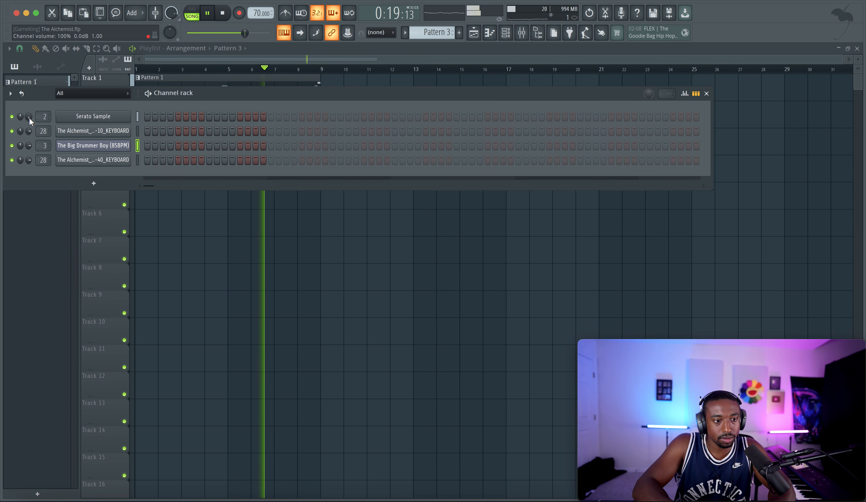
left_click(110, 118)
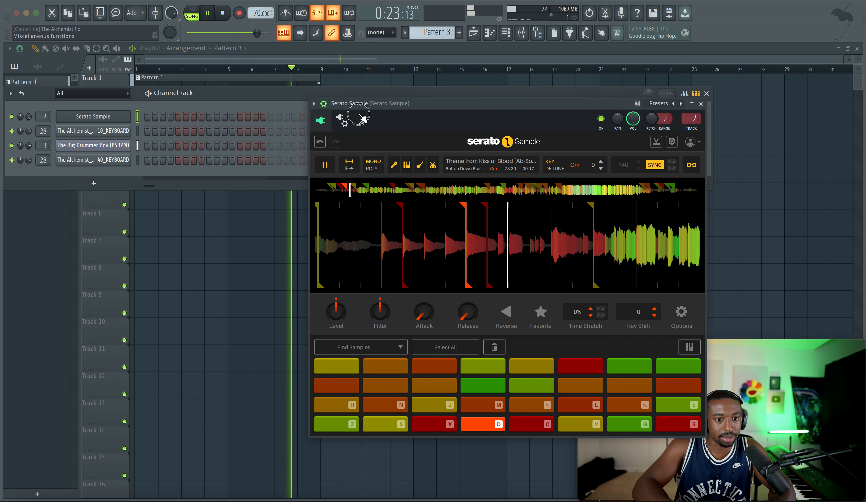
left_click(364, 121)
left_click_drag(346, 156, 345, 152)
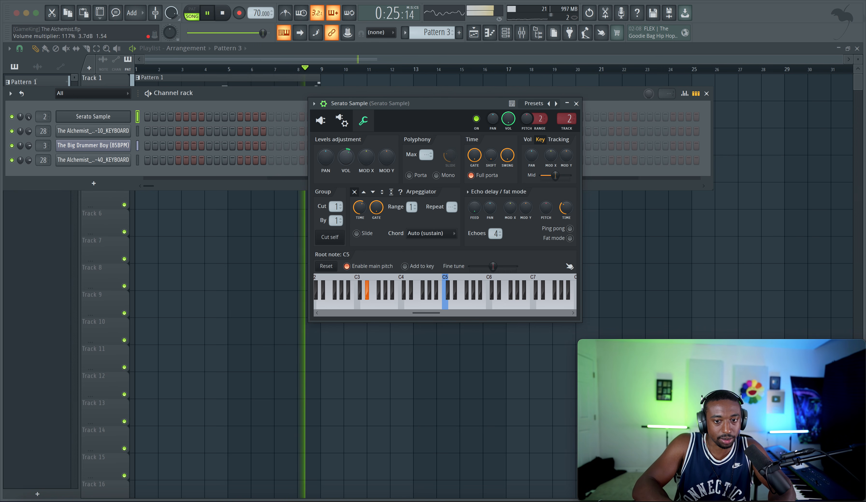
key("Escape")
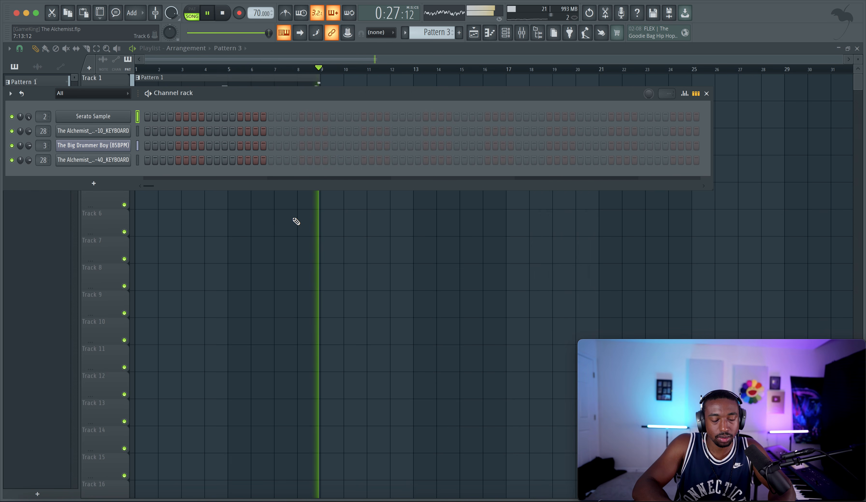
key("Escape")
Step: Duplicate the Pattern 1 and Pattern 2 clips on Tracks 1 and 2 into bars 9 to 16, and clear the selection
left_click(522, 32)
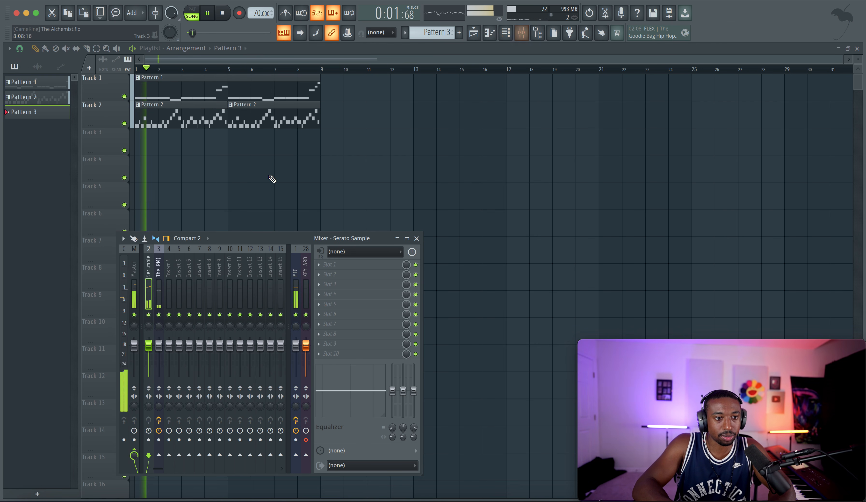
key("F9")
left_click_drag(371, 151, 166, 97)
key("ctrl+b")
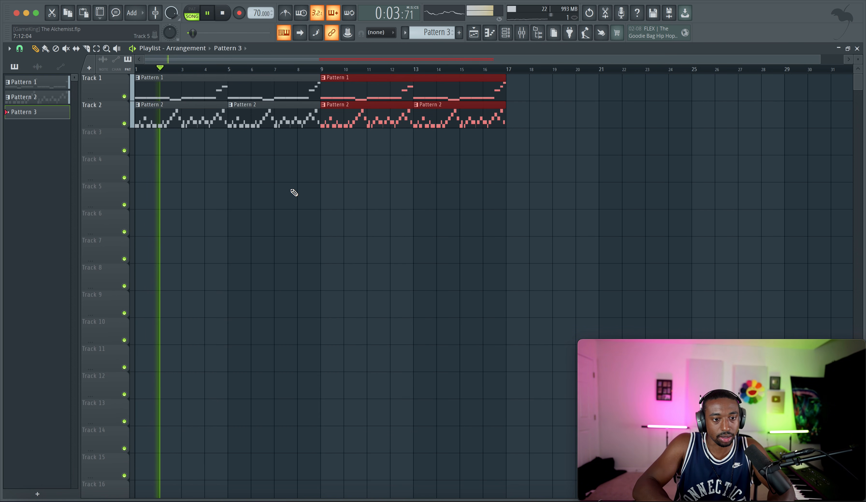
key("ctrl+d")
Step: Collapse the Drum Breaks folder in the browser and check The Big Drummer Boy channel's miscellaneous settings
left_click(510, 37)
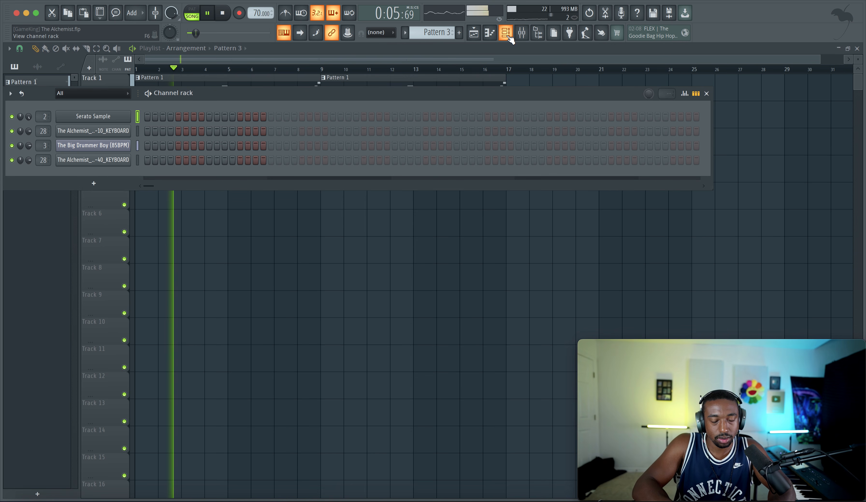
left_click(541, 33)
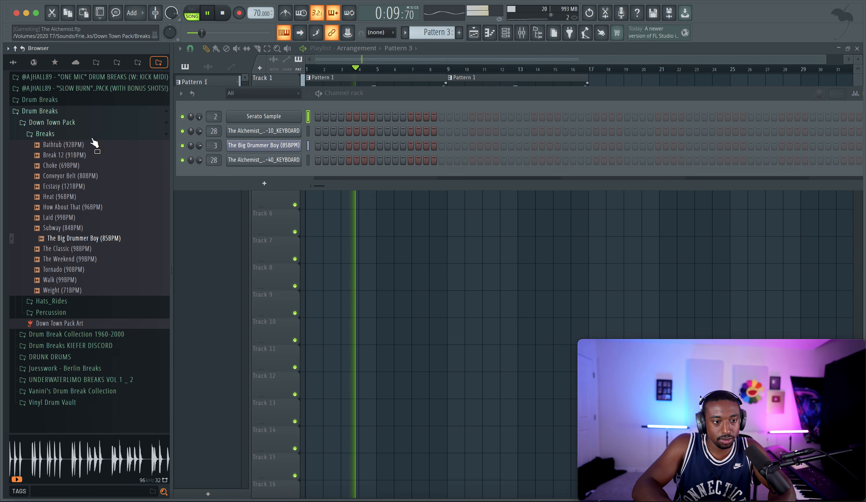
left_click(90, 114)
left_click(273, 145)
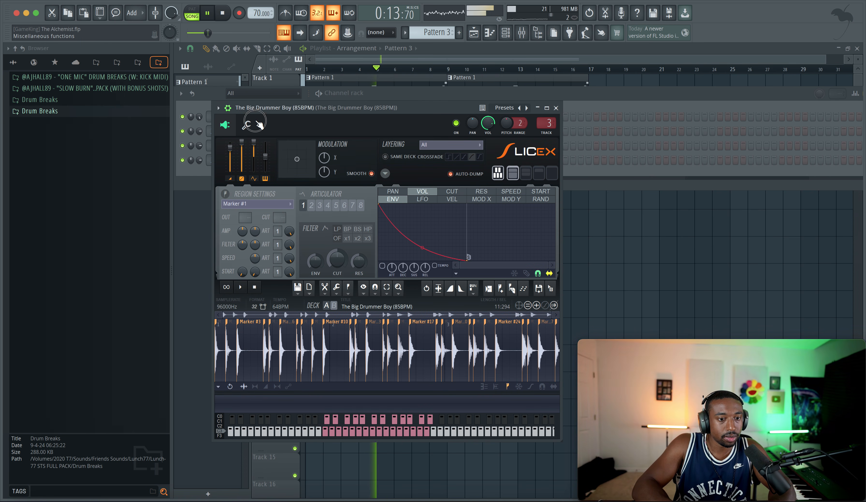
left_click(246, 125)
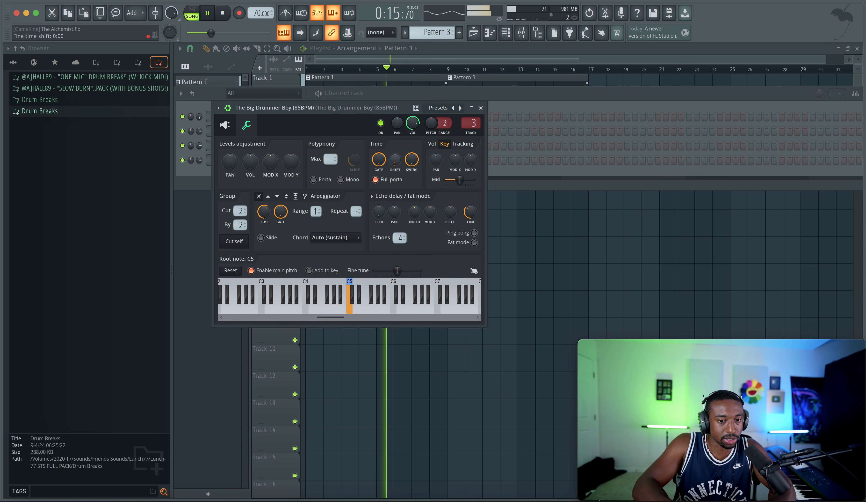
left_click(481, 108)
right_click(457, 255)
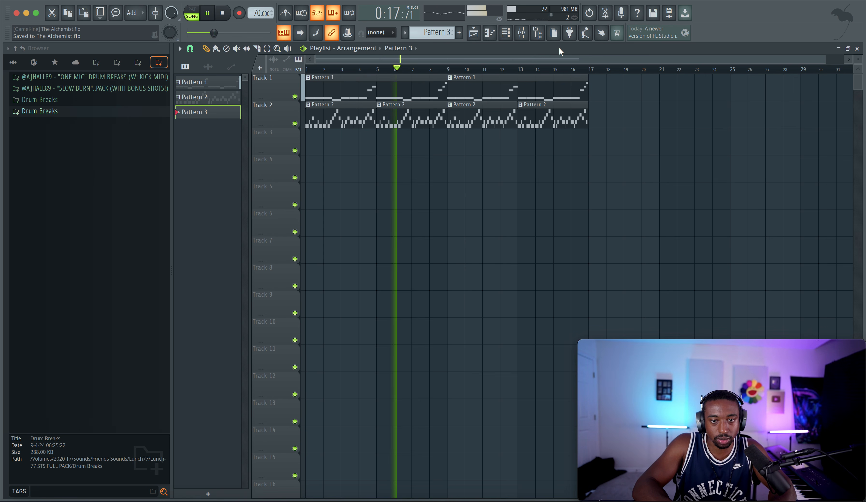
Step: Hide the browser and check the Serato Sample track in the mixer, then close the mixer and channel rack
left_click(538, 33)
left_click(522, 33)
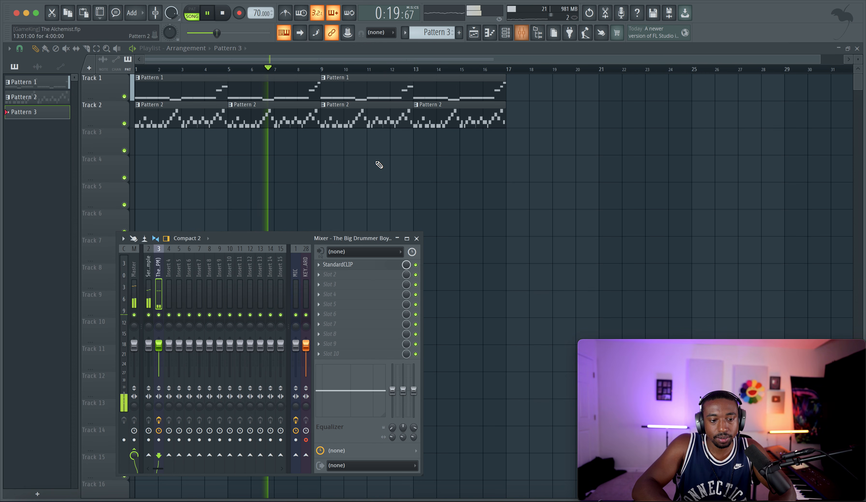
left_click_drag(224, 237, 240, 166)
left_click(164, 210)
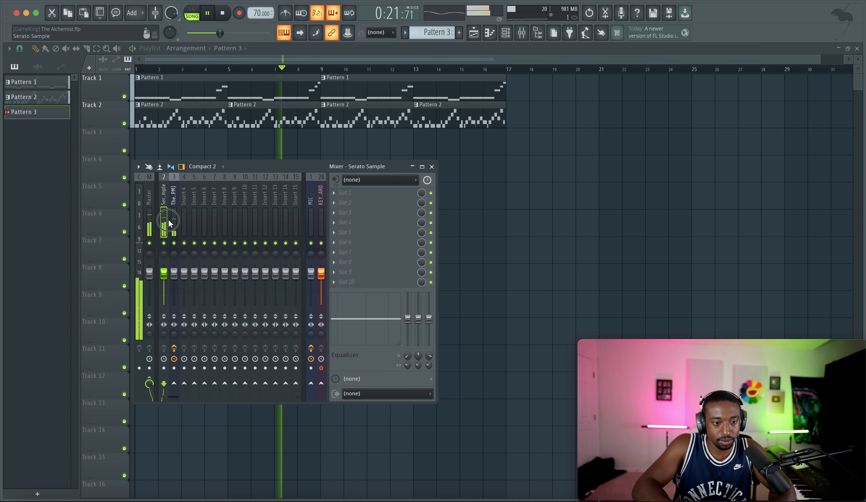
right_click(499, 211)
left_click(506, 32)
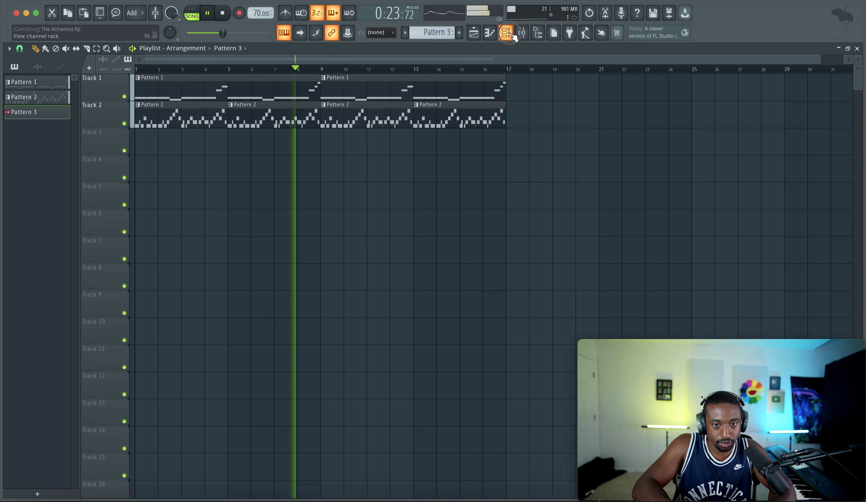
left_click(522, 33)
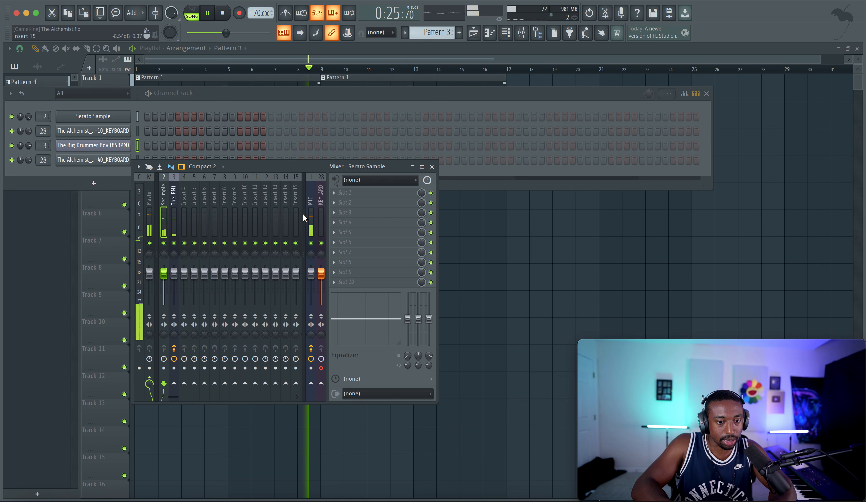
right_click(498, 223)
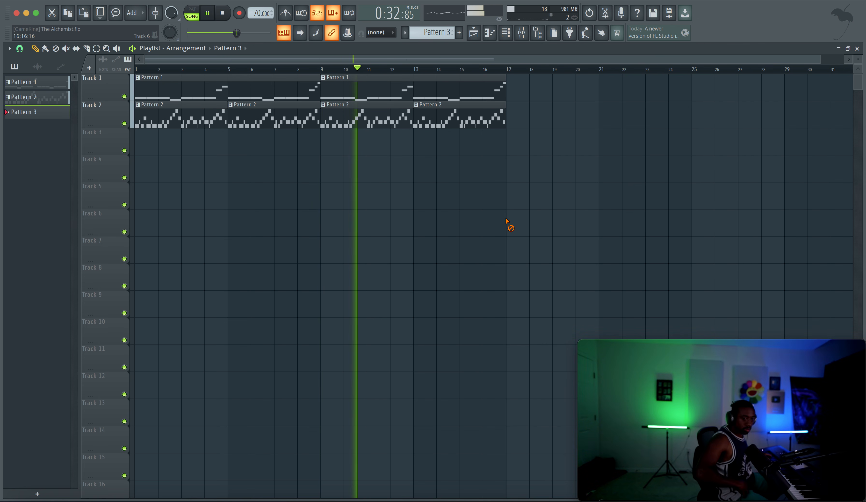
Step: Record a keyboard audio take onto Track 3 from bar 1 to about bar 8 and route its clip to mixer track 4
key("space")
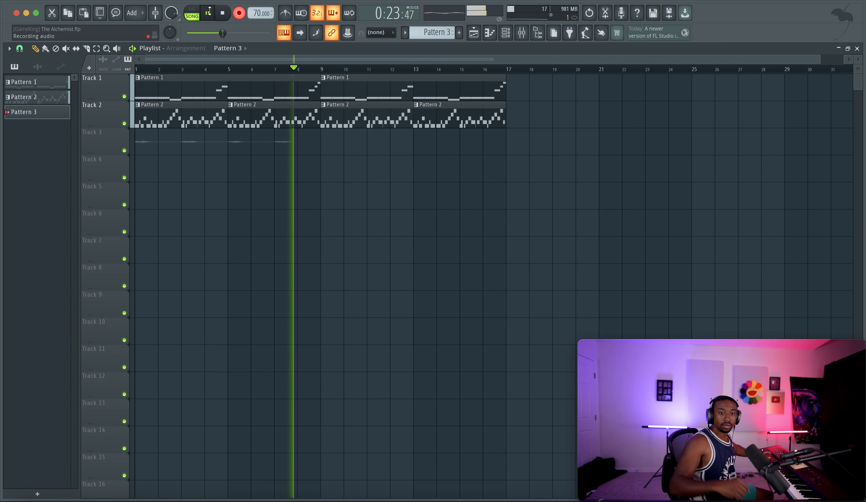
key("space")
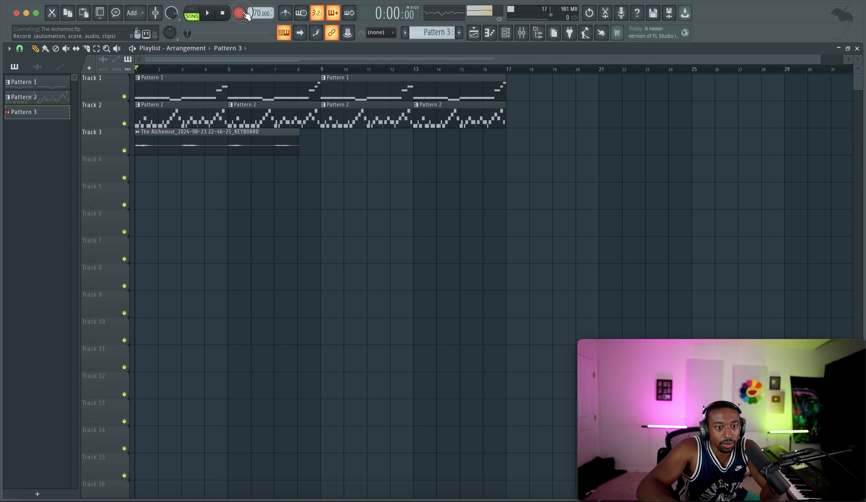
double_click(170, 132)
key("F9")
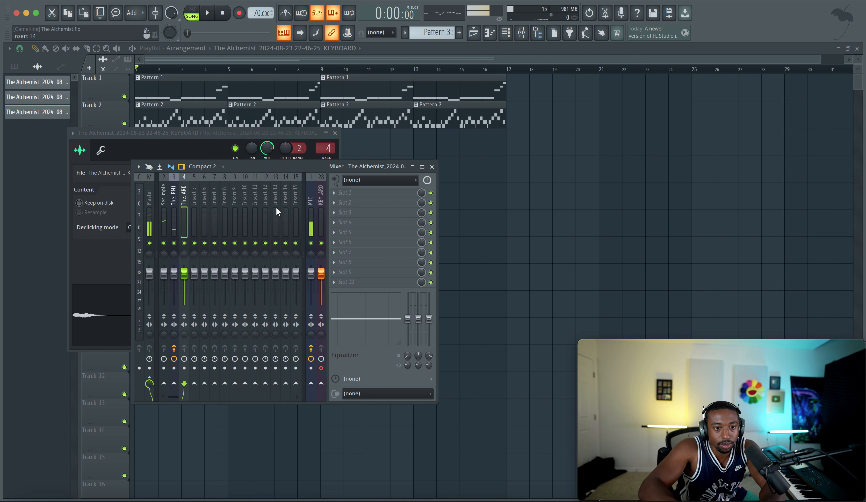
Step: Play the arrangement to hear the new keyboard recording with the sample and drums, and close the open windows
key("space")
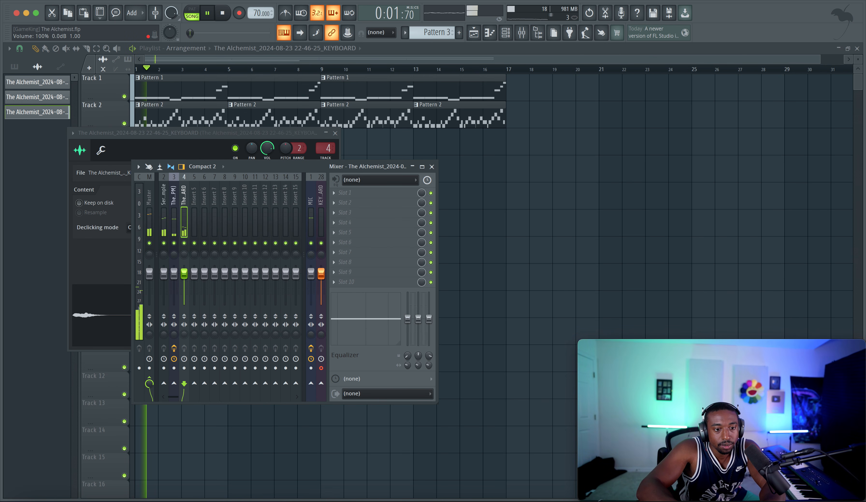
left_click(517, 248)
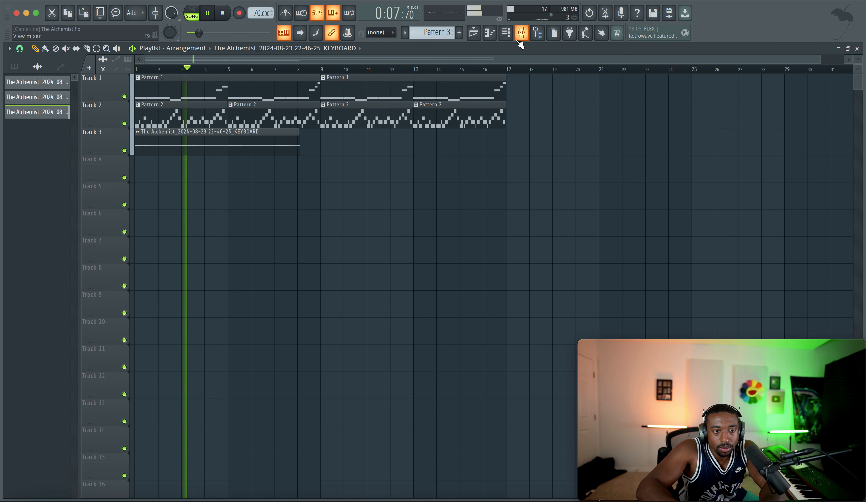
key("space")
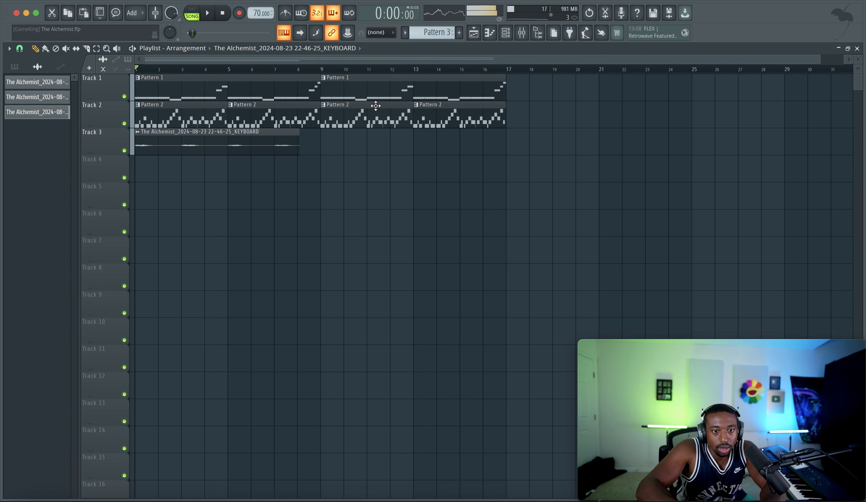
Step: Delete all four Pattern 2 drum clips from Track 2 and show the browser again
left_click_drag(438, 112, 184, 120)
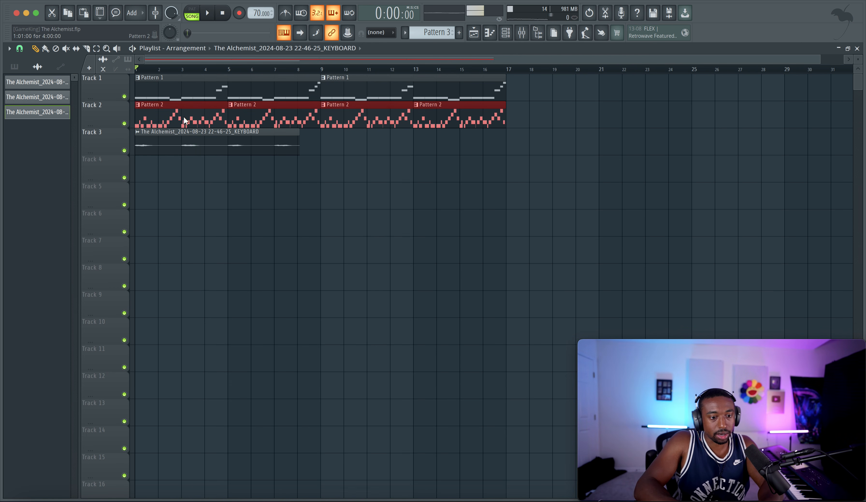
right_click(341, 114)
left_click(540, 38)
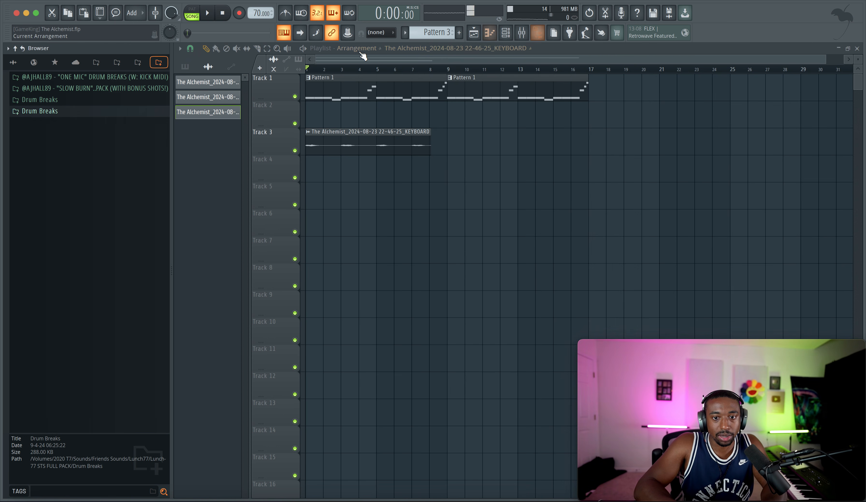
Step: Show the channel rack and open The Alchemist's Secret Sauce Vol. 1 Drum Kits folder within Lunch77 STS FULL PACK
left_click(504, 35)
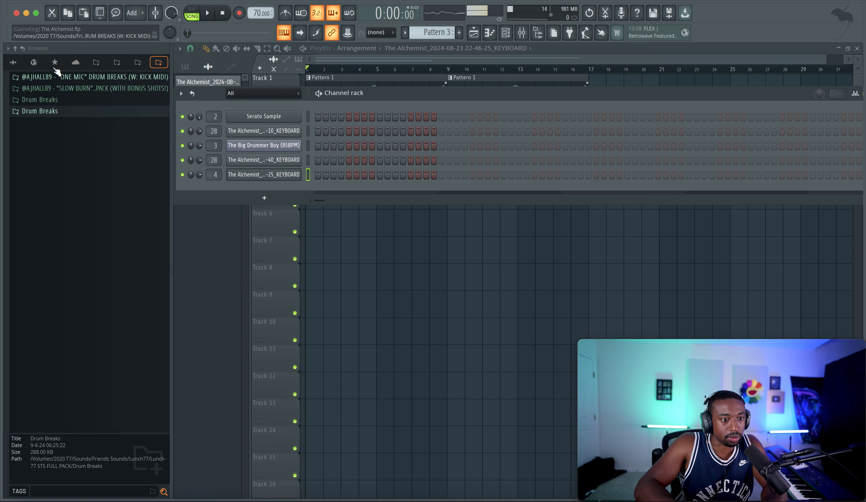
left_click(97, 63)
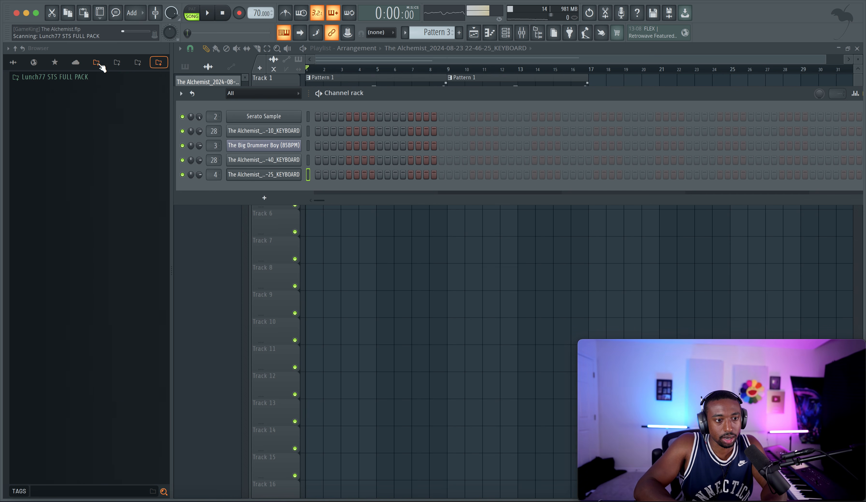
scroll(61, 217, "up", 15)
scroll(62, 218, "up", 10)
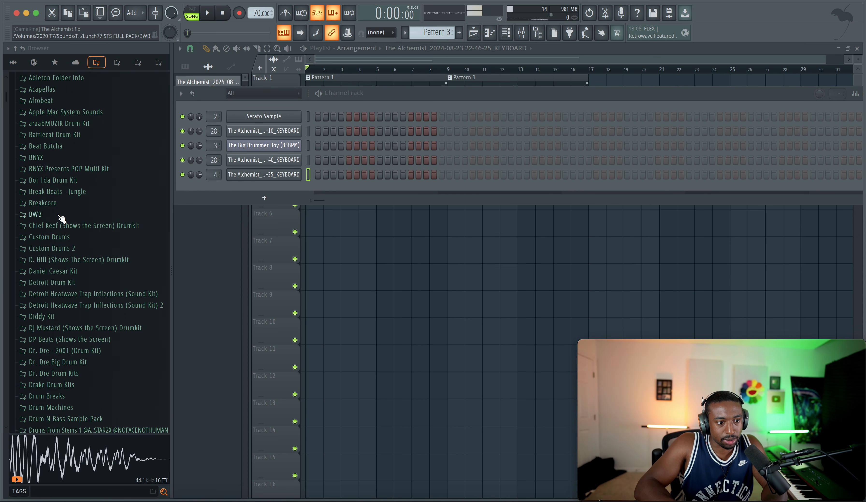
scroll(61, 218, "down", 20)
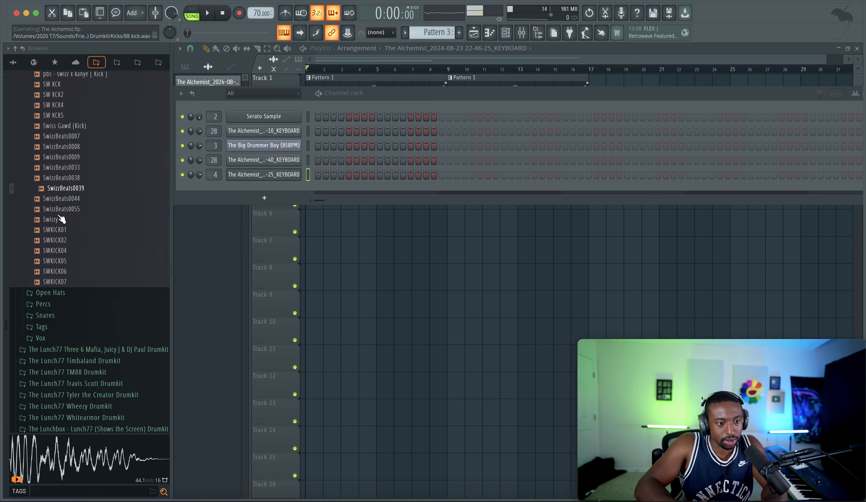
scroll(61, 218, "down", 3)
scroll(62, 218, "up", 18)
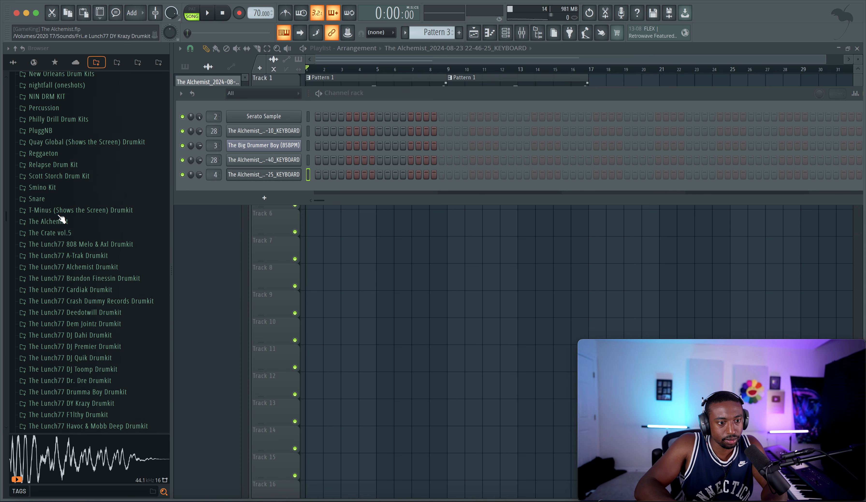
left_click(58, 223)
left_click(66, 236)
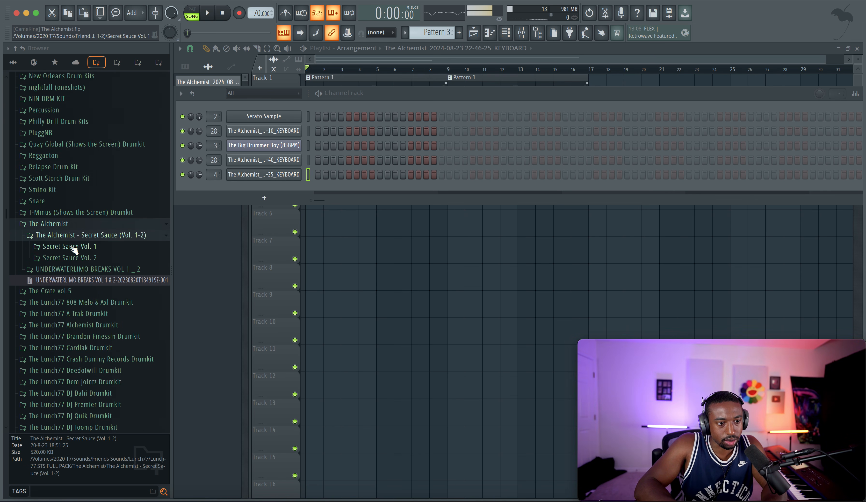
left_click(69, 247)
left_click(73, 260)
Step: Open Kit_11_Stuck_To_You_Drums and preview its hat, kick and drum samples
left_click(74, 267)
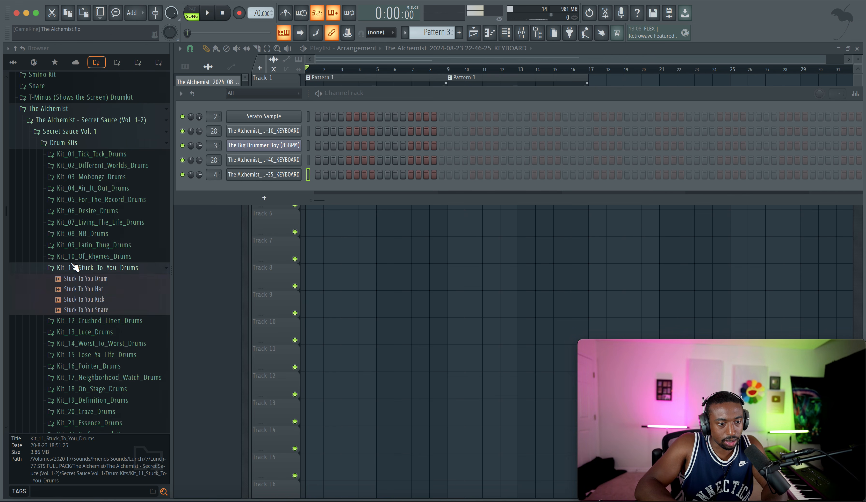
left_click(82, 289)
left_click(82, 299)
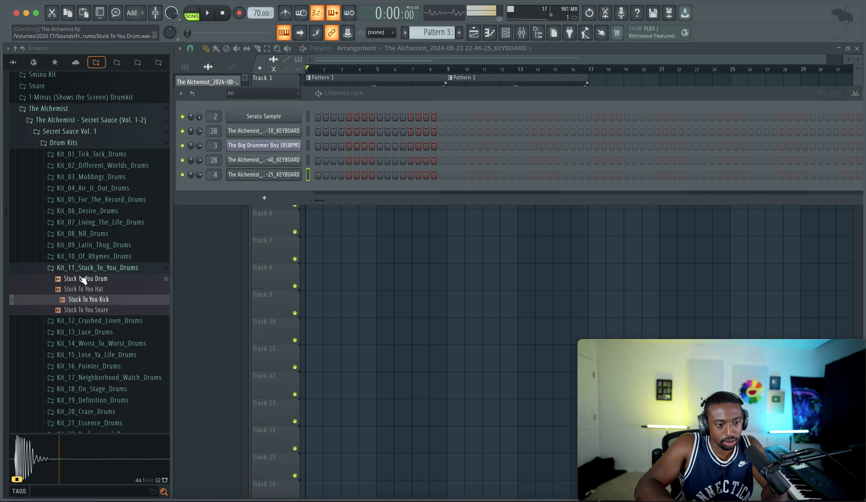
left_click(80, 278)
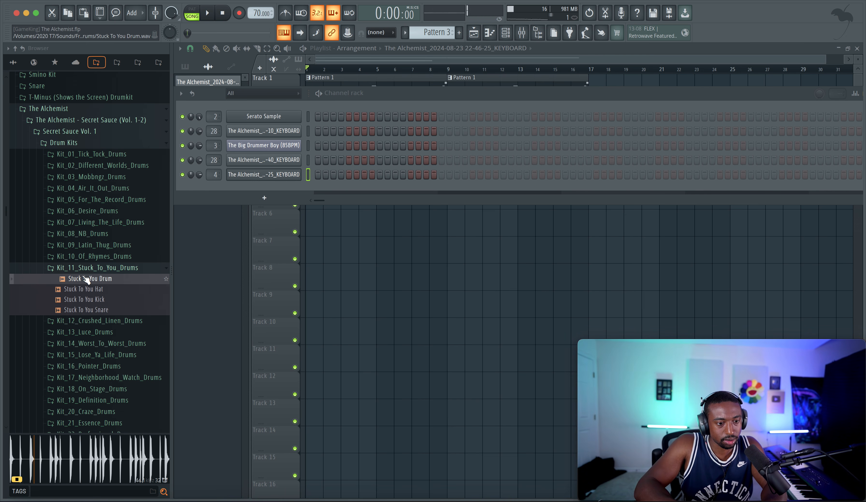
Step: Play the arrangement and audition Book Of Rhymes claps from Kit_10 and the Different Worlds Snare from Kit_02 against it
left_click(83, 259)
left_click(90, 339)
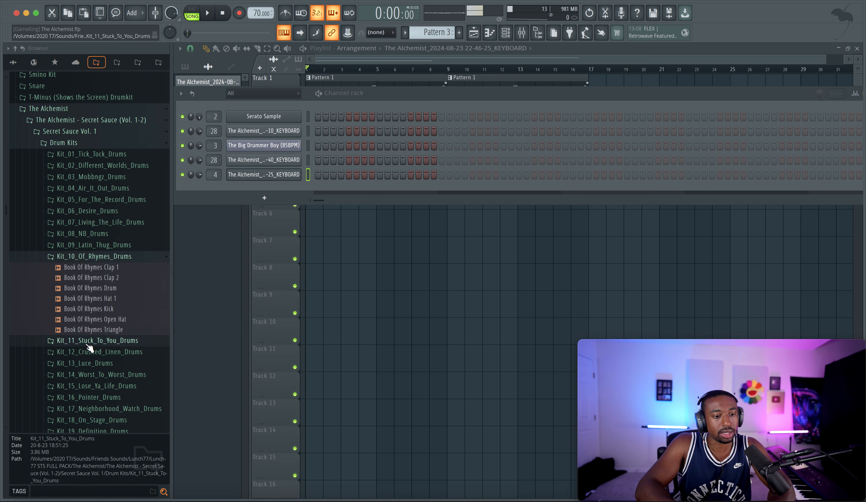
key("space")
left_click(102, 280)
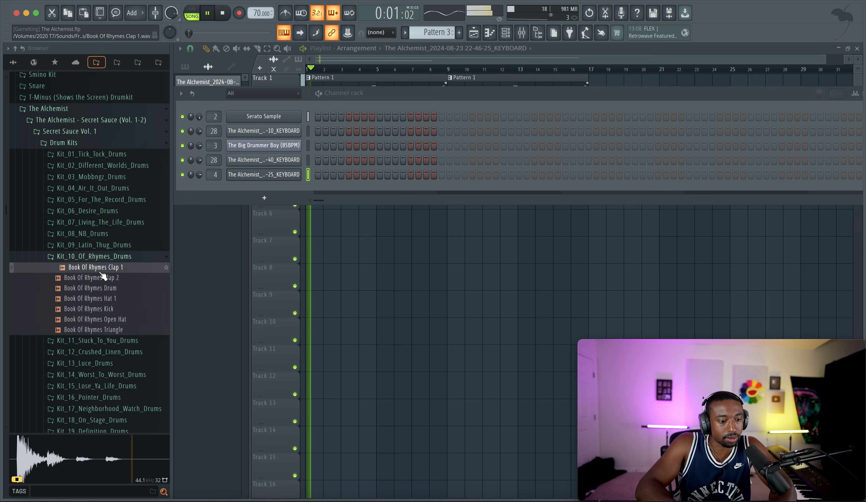
left_click(99, 256)
left_click(103, 165)
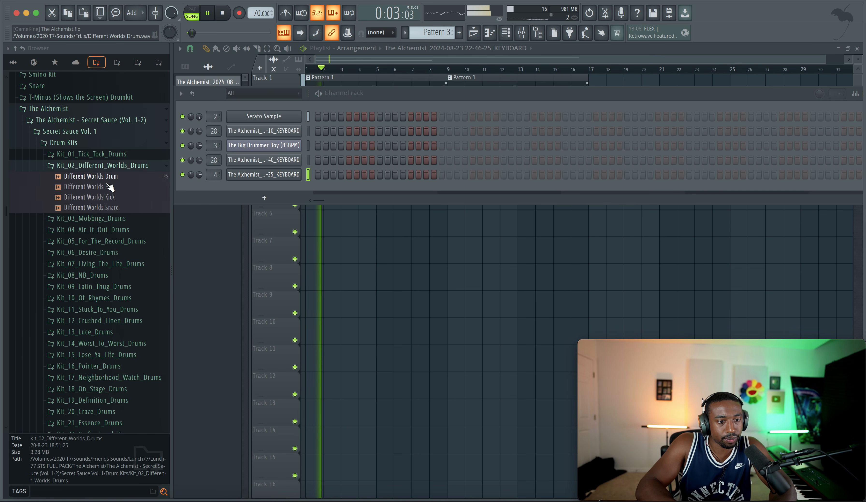
left_click(112, 207)
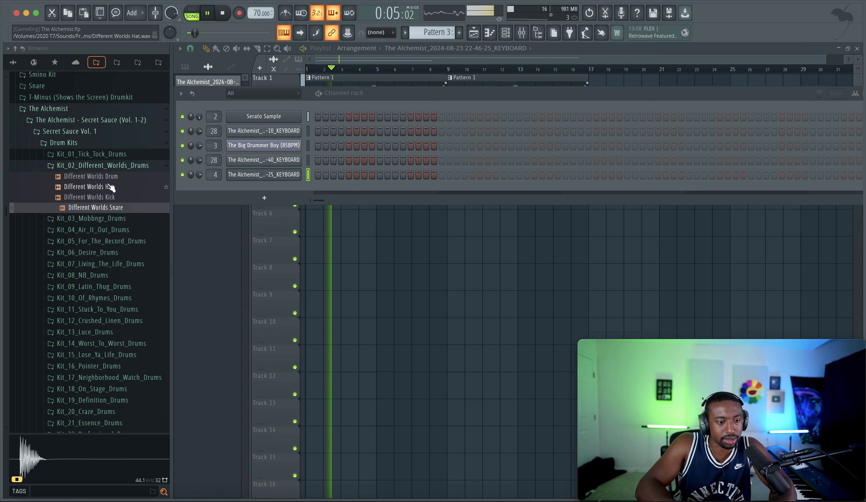
Step: Load Mobbngz Snare from Kit_03_Mobbngz_Drums into a new sampler channel
left_click(110, 165)
left_click(104, 176)
left_click(103, 229)
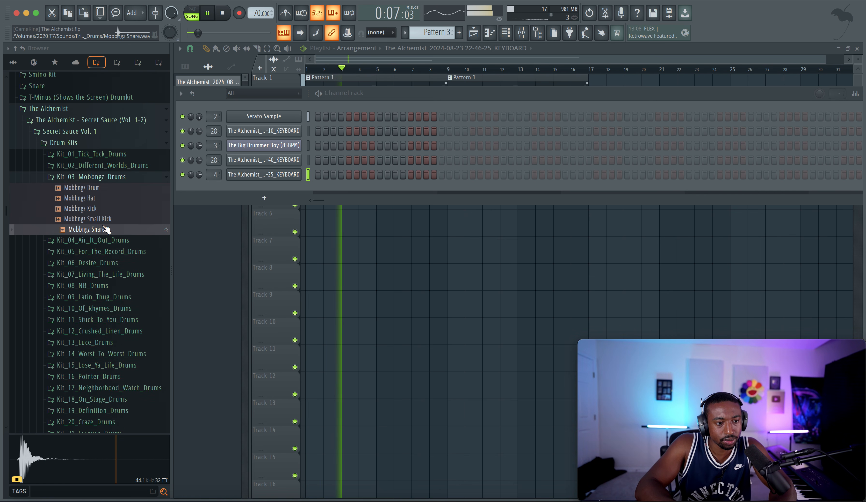
right_click(86, 229)
left_click(138, 244)
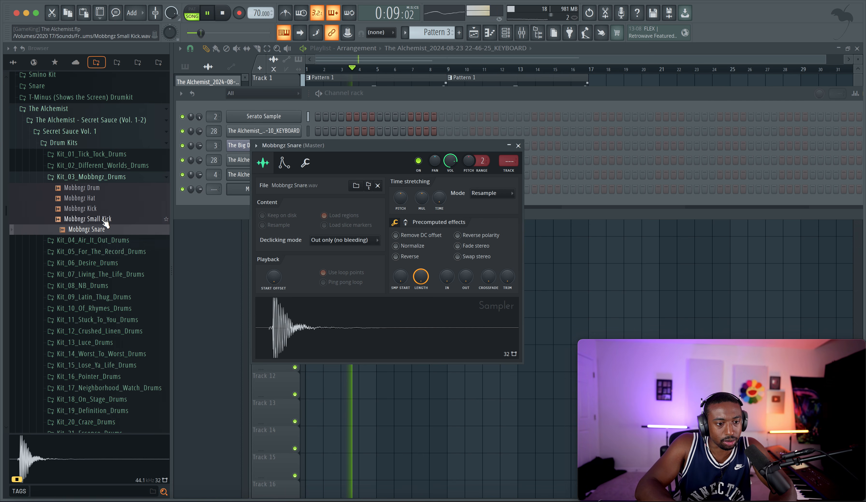
Step: Preview the Mobbngz kick, hat and drum samples and the Different Worlds Kick over the playing arrangement
left_click(103, 209)
left_click(103, 209)
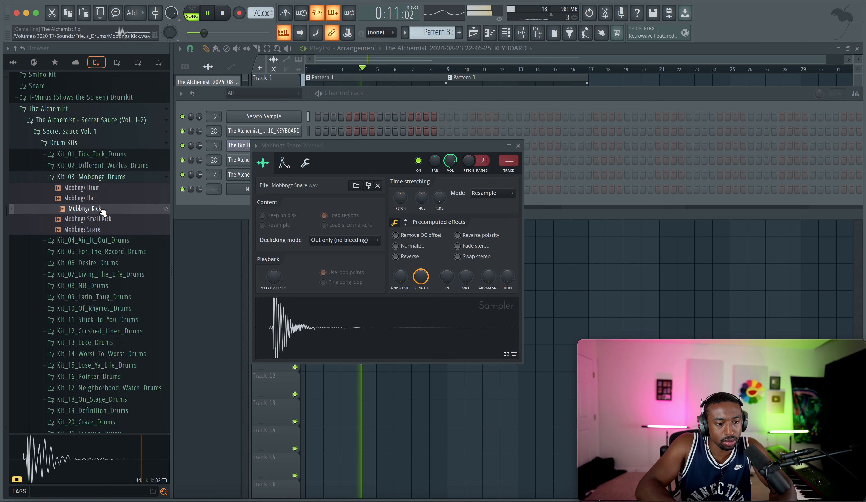
left_click(101, 199)
left_click(99, 191)
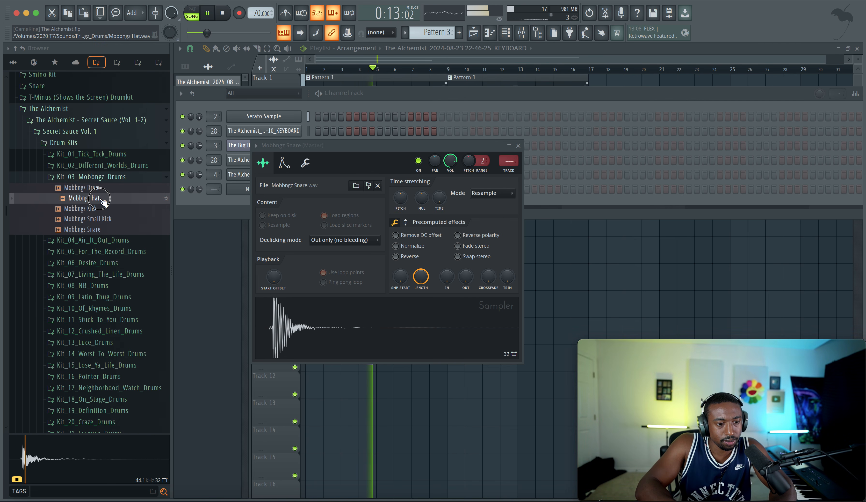
left_click(100, 165)
left_click(111, 198)
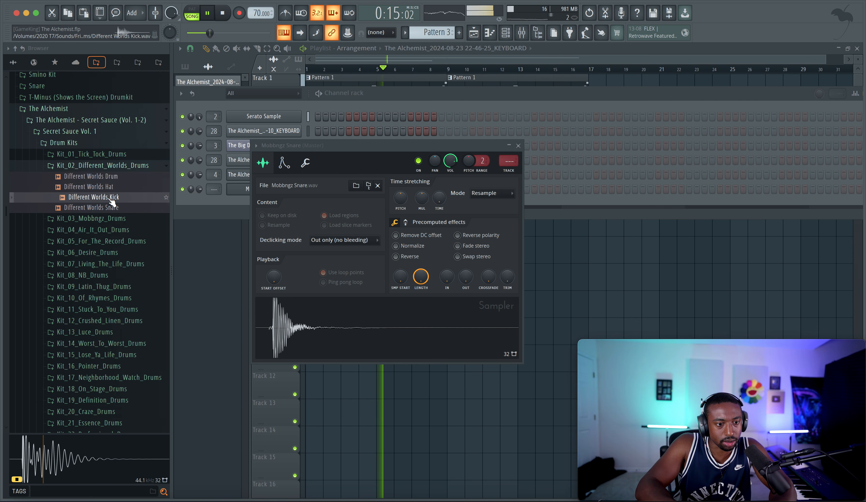
Step: Load Tick Tock Kick from Kit_01_Tick_Tock_Drums into a new sampler channel
left_click(102, 166)
left_click(101, 153)
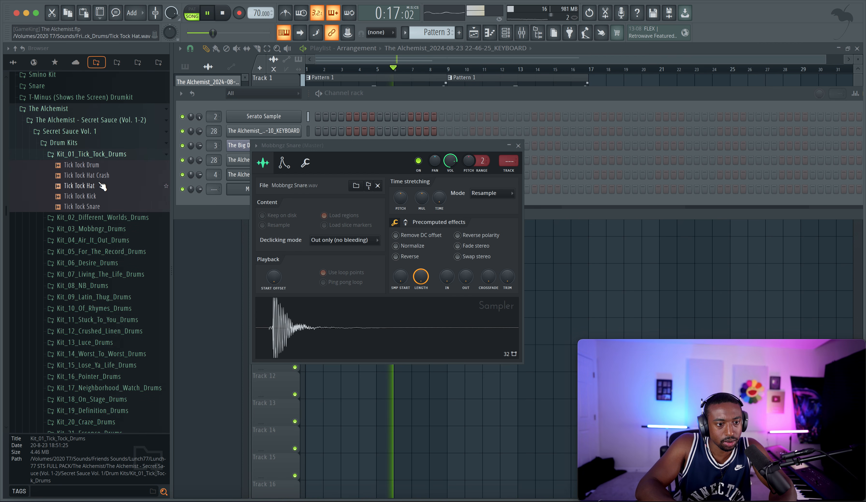
left_click(96, 197)
right_click(96, 196)
left_click(138, 208)
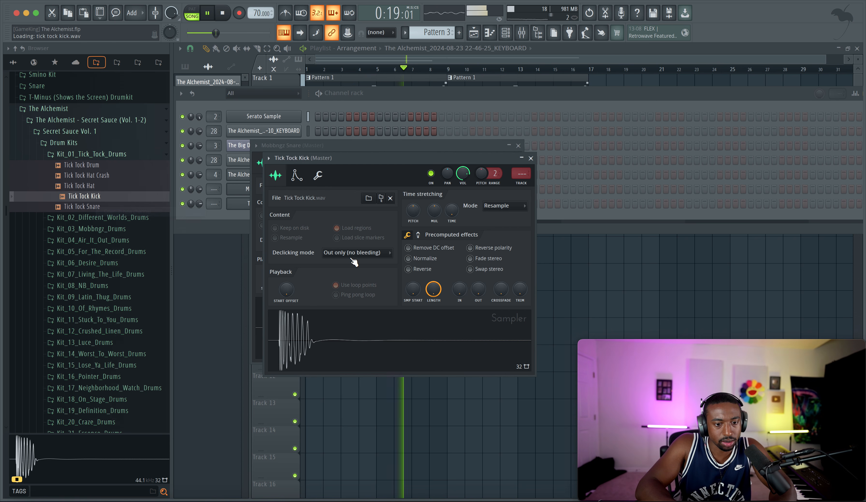
Step: Trim the silence from Tick Tock Kick and set Mobbngz Snare's silence trimming threshold to 100%
left_click_drag(520, 293, 507, 277)
left_click(530, 158)
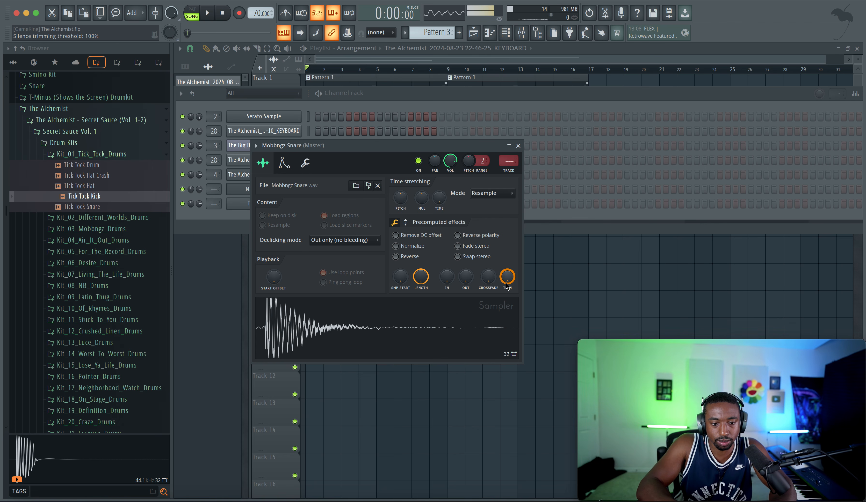
Step: Load Tick Tock Hat from Kit_01_Tick_Tock_Drums into a new sampler channel while the arrangement plays
right_click(284, 33)
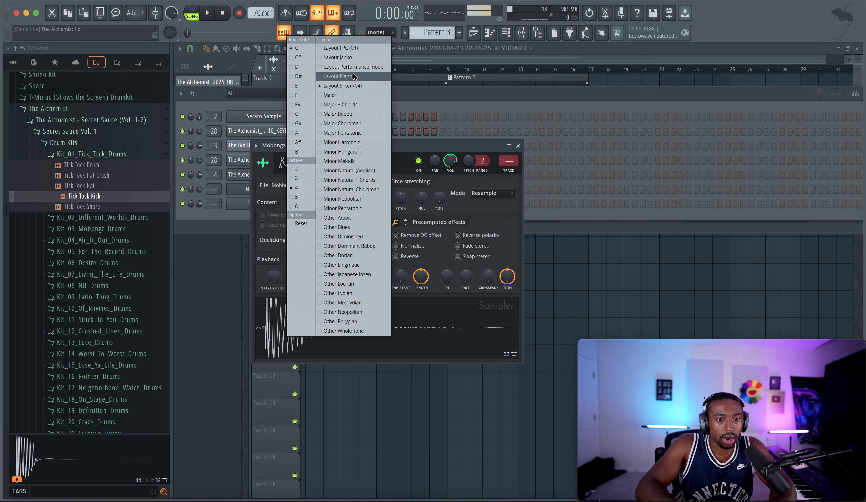
left_click(420, 92)
key("space")
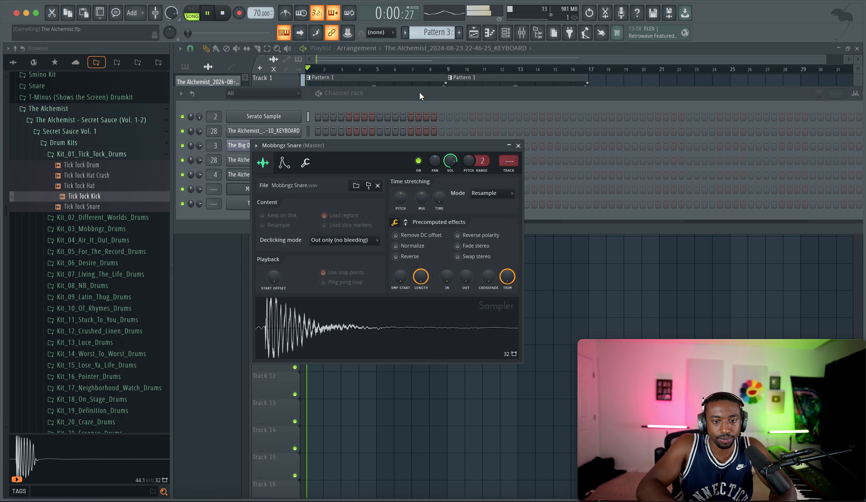
left_click(93, 186)
right_click(94, 186)
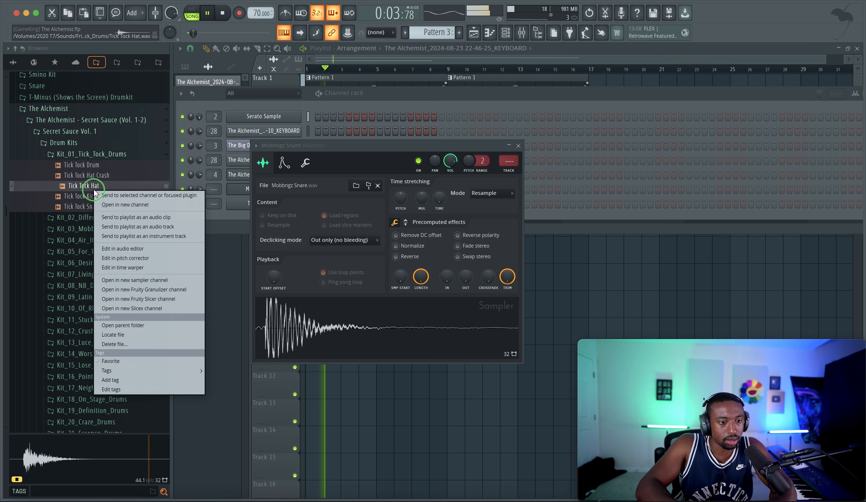
left_click(106, 205)
Step: Set Tick Tock Hat's silence trimming threshold to 100% and add a quick fade-out to the sample
left_click_drag(431, 197, 431, 148)
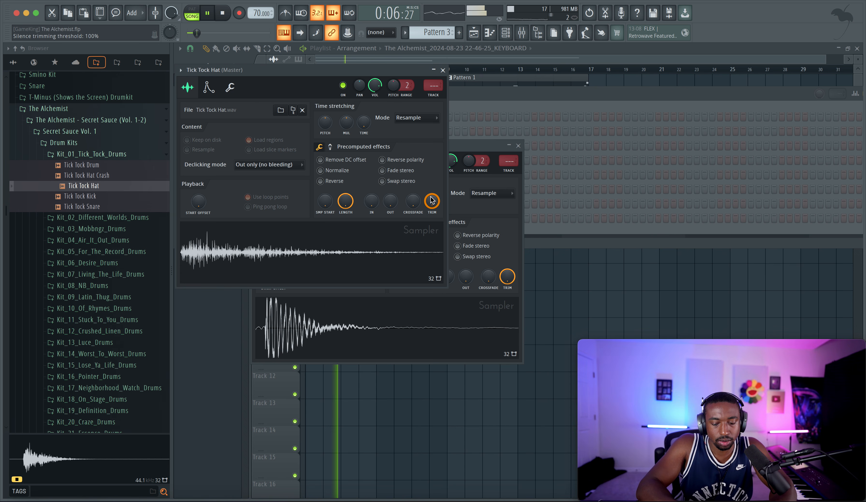
left_click(515, 103)
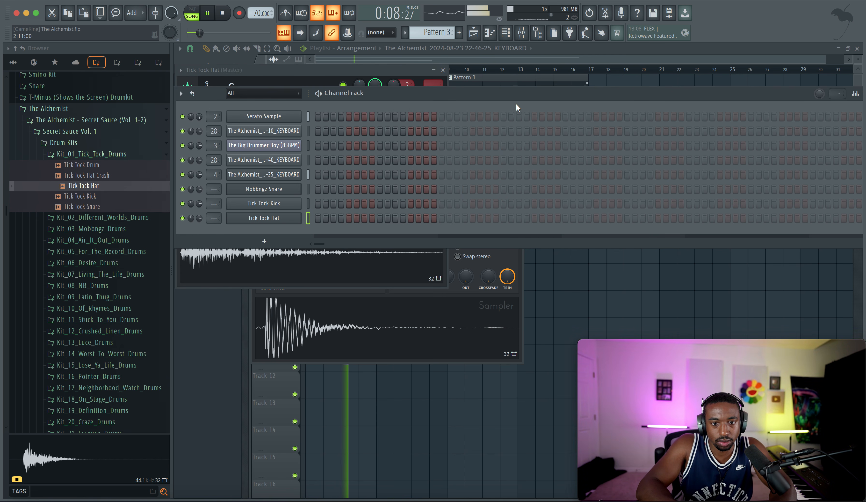
left_click(299, 217)
left_click(299, 217)
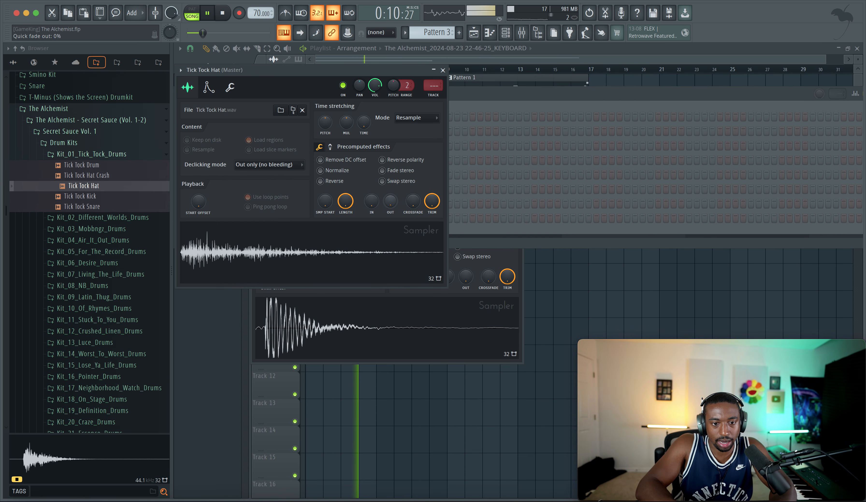
left_click_drag(390, 202, 393, 204)
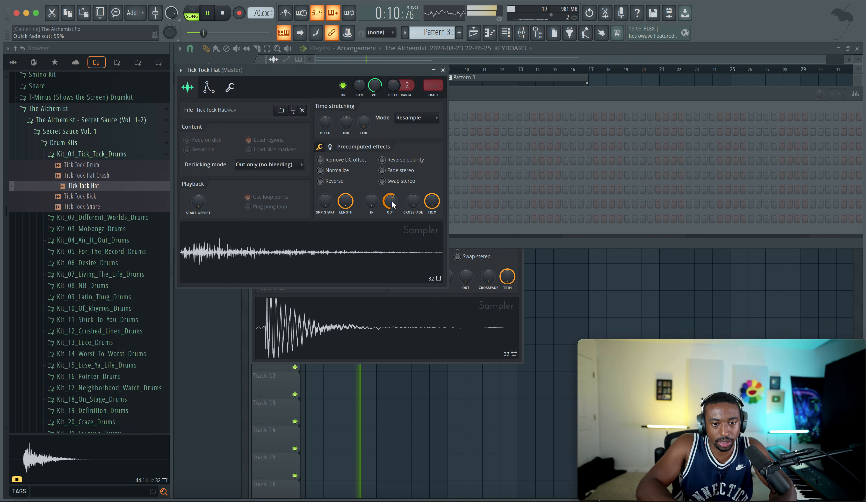
left_click(588, 303)
Step: Record a Tick Tock Kick part into Pattern 3, spanning the first four bars of Track 2, and disable recording
left_click(505, 33)
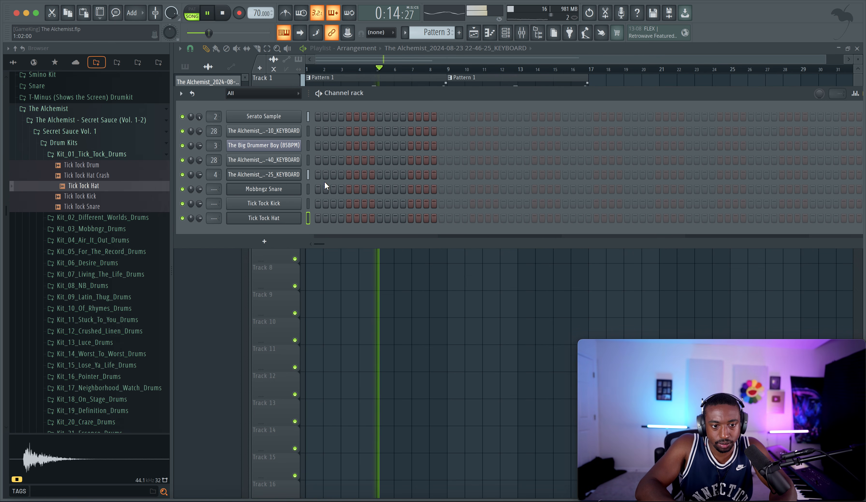
left_click(308, 204)
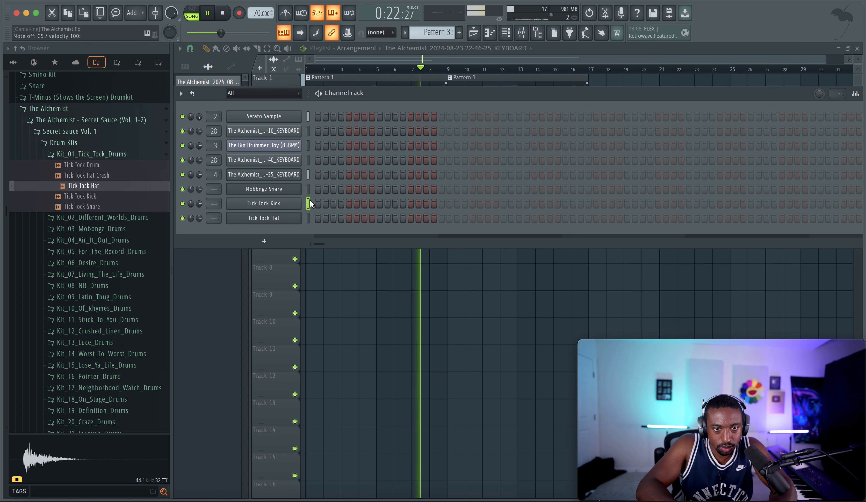
key("space")
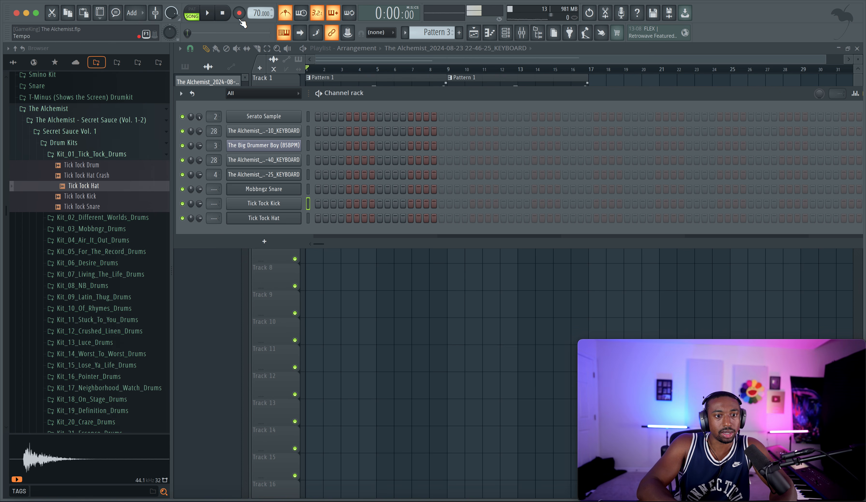
key("F6")
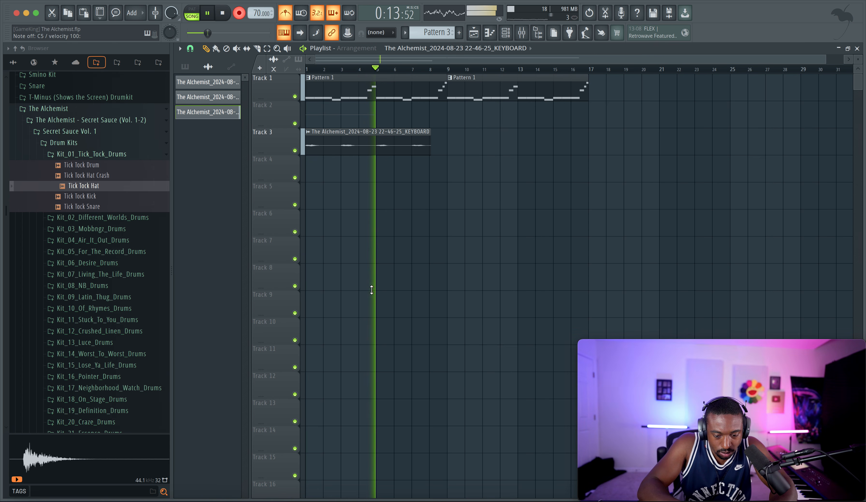
key("space")
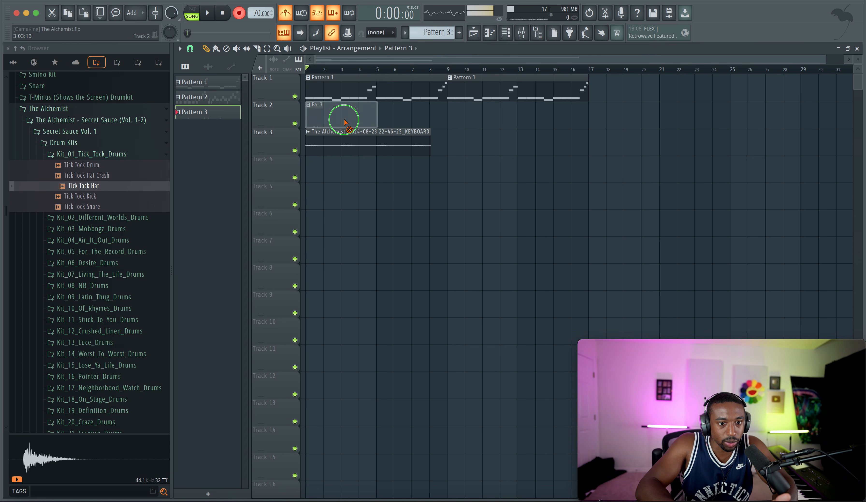
left_click(527, 34)
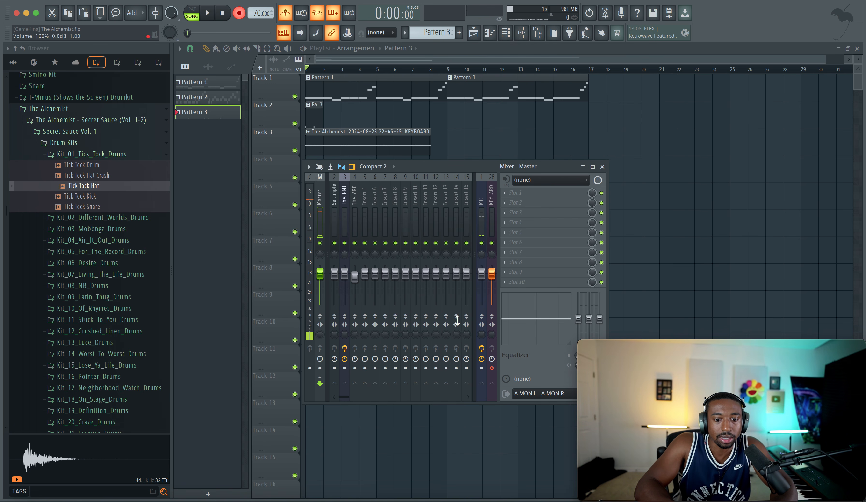
key("F9")
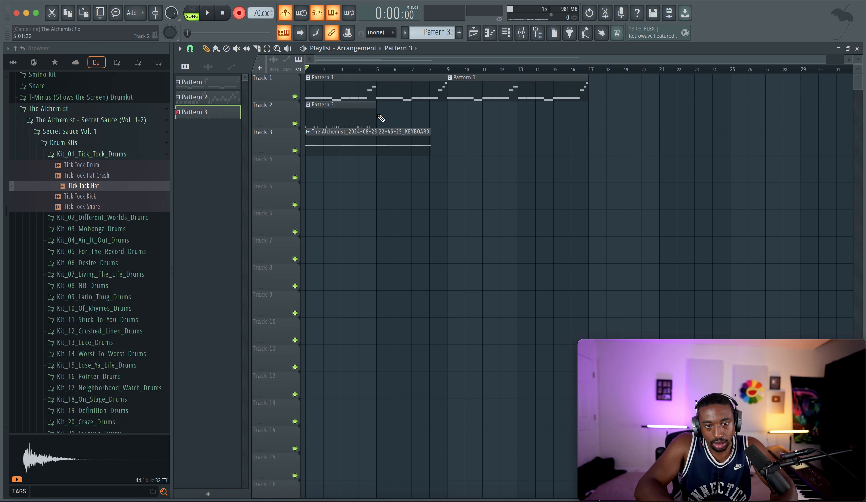
left_click(242, 20)
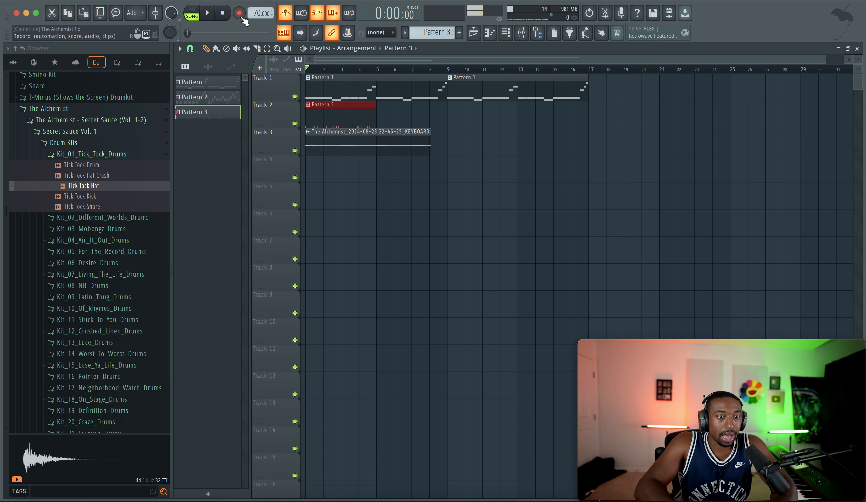
Step: Play the arrangement briefly to hear the recorded kick in Pattern 3
key("space")
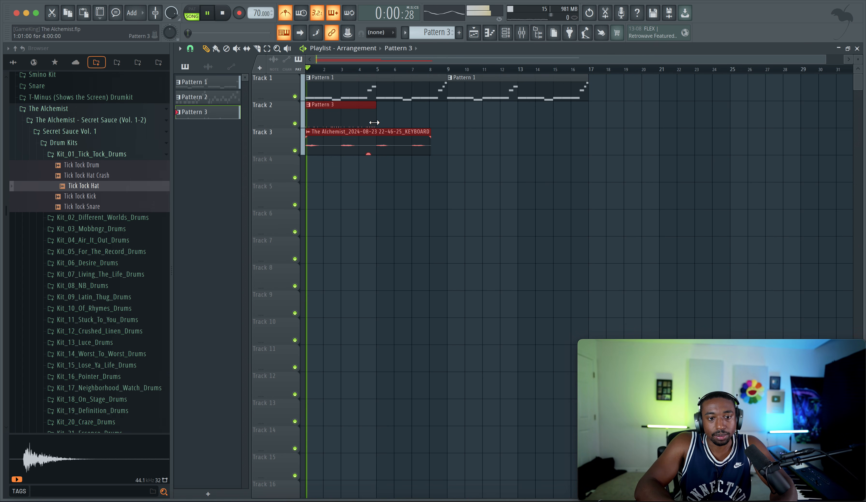
left_click(505, 34)
left_click(346, 276)
key("space")
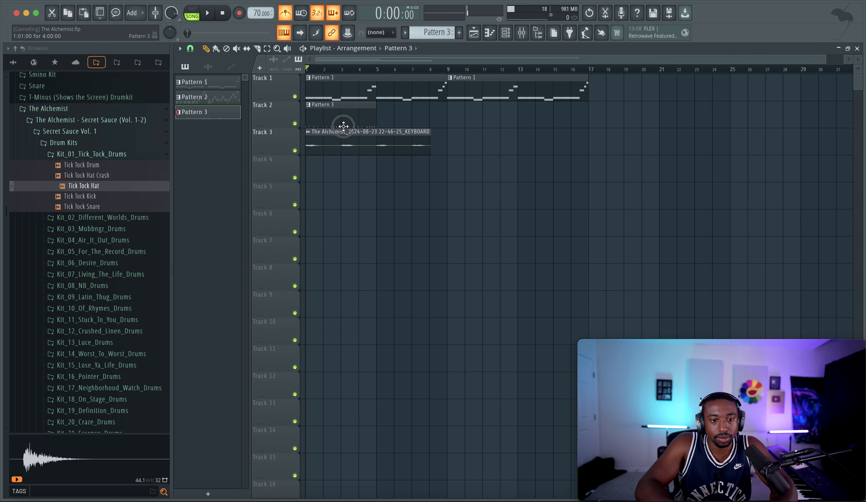
Step: Quantize the recorded kick notes in Pattern 3 with the Default template and play the result
double_click(342, 126)
key("alt+q")
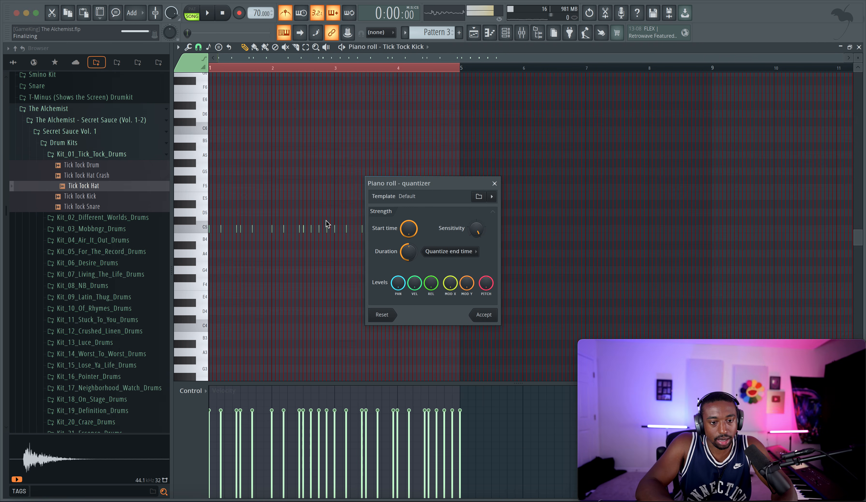
key("Escape")
key("space")
key("F6")
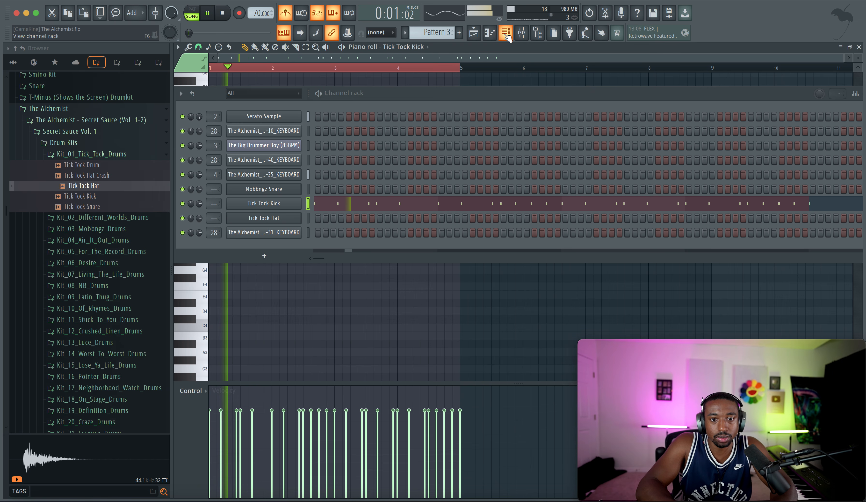
key("space")
Step: Browse the For The Record and Desire drum kits and preview Desire Kick
left_click(90, 153)
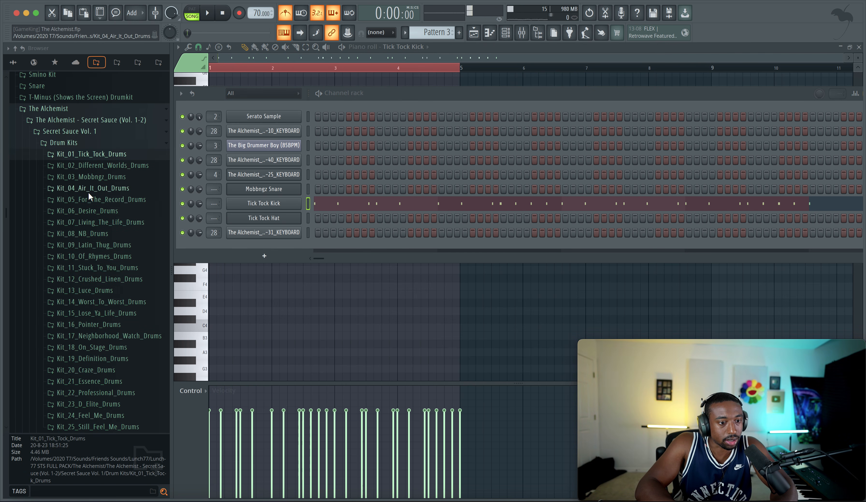
left_click(89, 199)
left_click(91, 211)
left_click(97, 200)
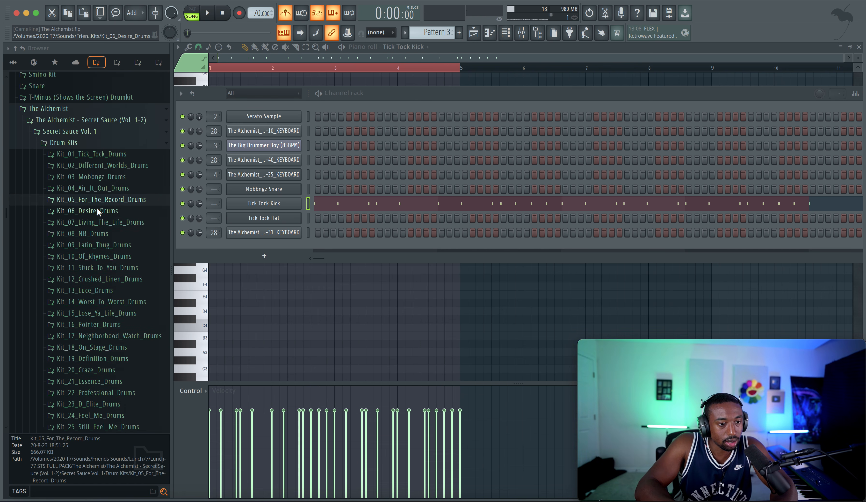
left_click(97, 211)
left_click(97, 232)
left_click(97, 250)
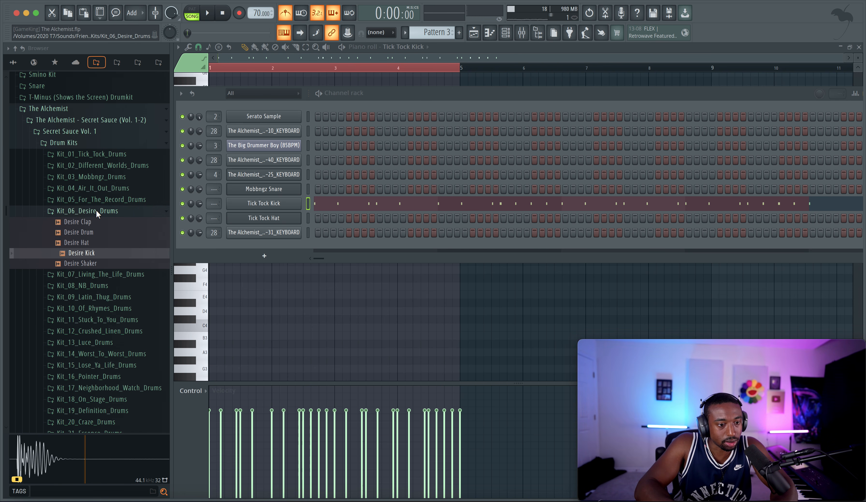
Step: Replace the Tick Tock Kick sample with Living The Life Kick from Kit_07_Living_The_Life_Drums and play the arrangement
left_click(96, 209)
left_click(97, 222)
left_click(104, 254)
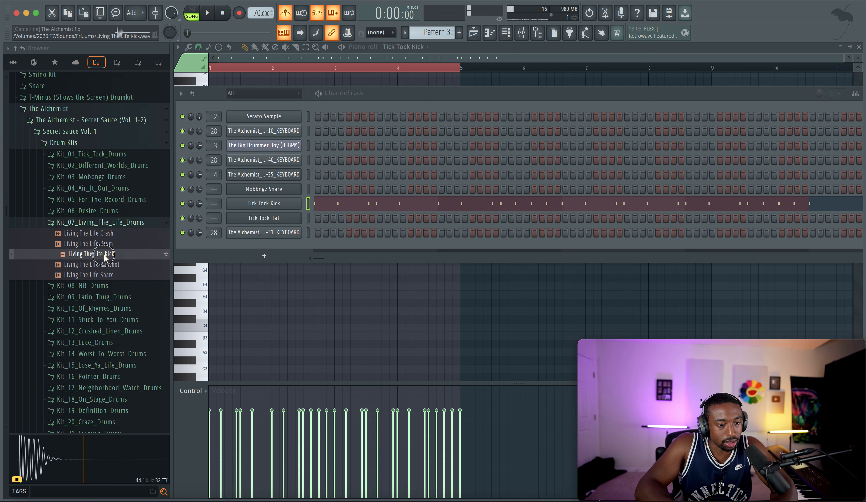
left_click_drag(237, 206, 241, 204)
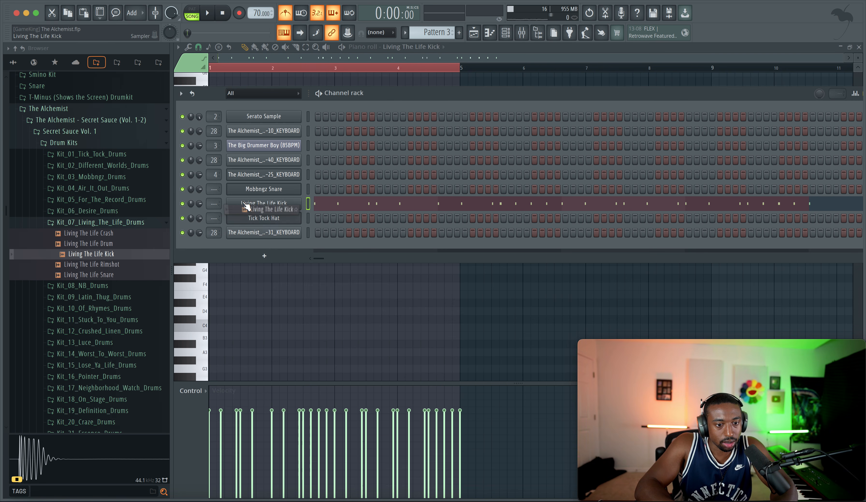
left_click(251, 202)
key("space")
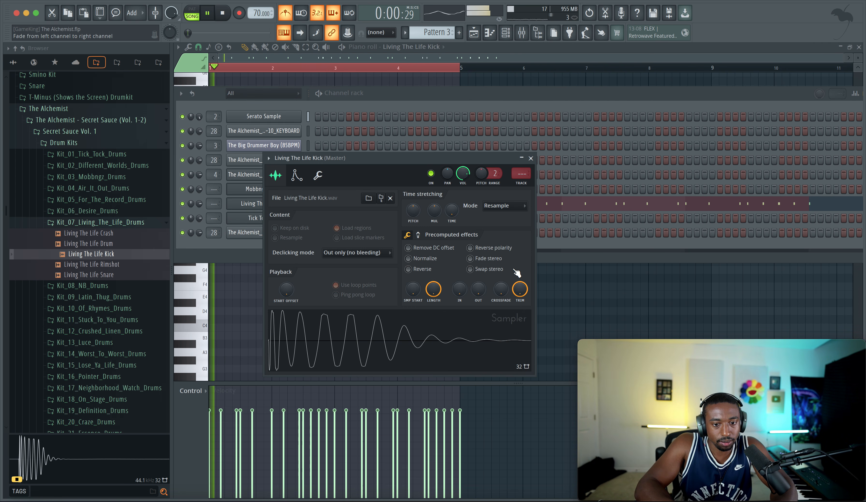
left_click(530, 158)
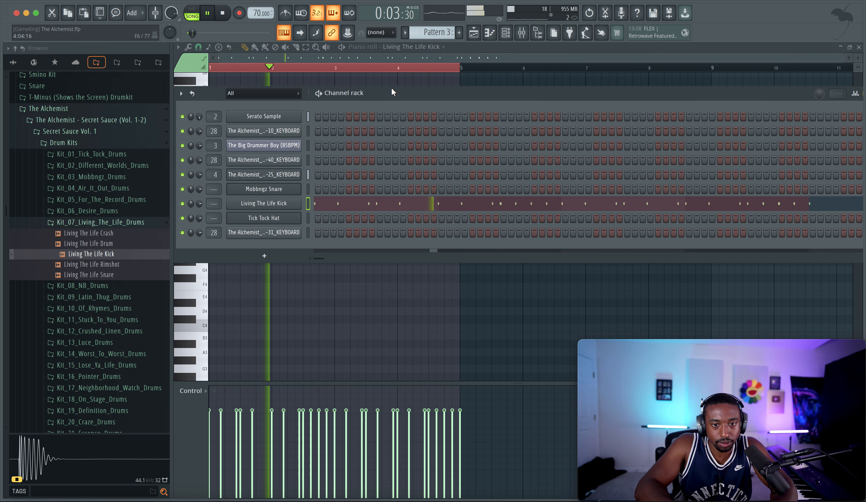
Step: Route the Living The Life Kick channel to mixer track 3 and raise its channel volume
key("F9")
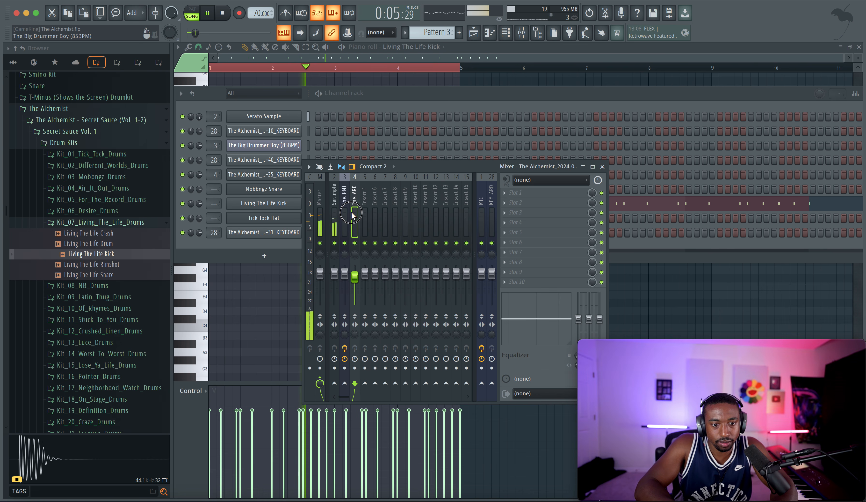
left_click(344, 216)
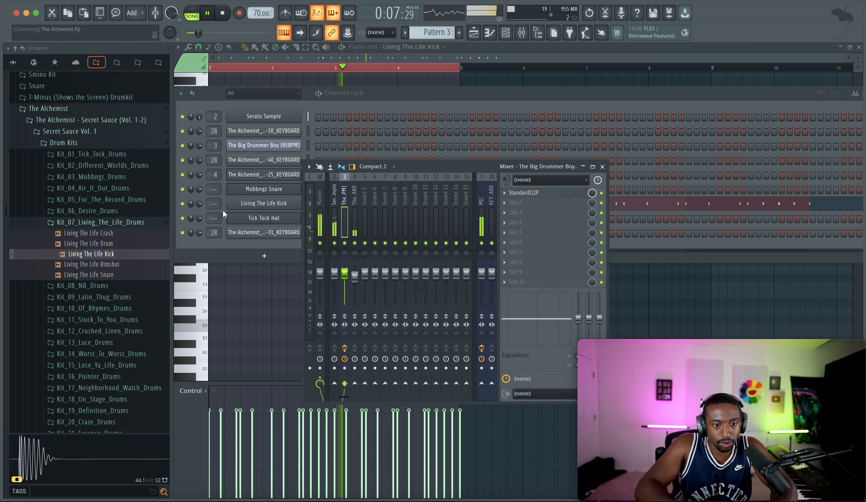
left_click_drag(214, 203, 214, 196)
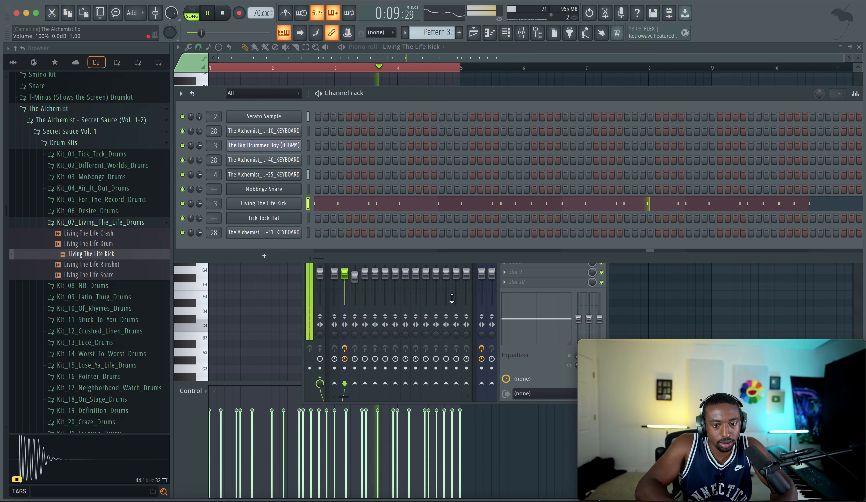
key("F9")
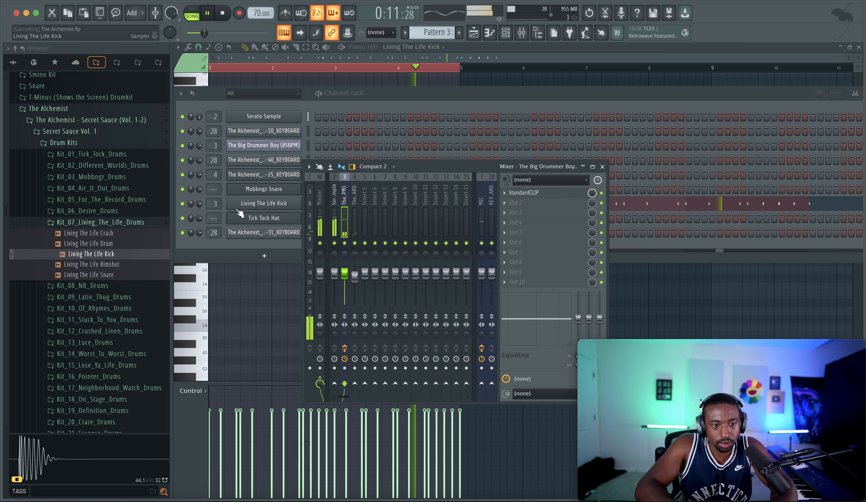
left_click_drag(199, 203, 199, 186)
Step: Try raising the precomputed Boost effect on the Living The Life Kick sample
left_click(253, 204)
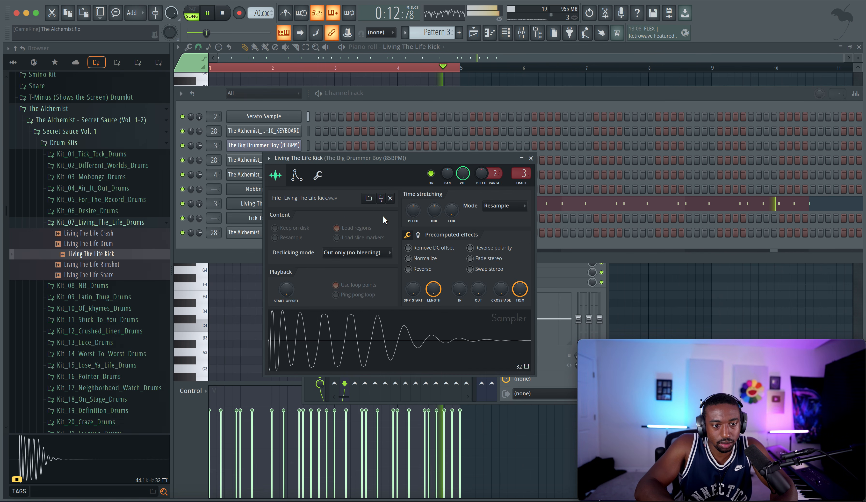
left_click(418, 236)
scroll(419, 254, "up", 5)
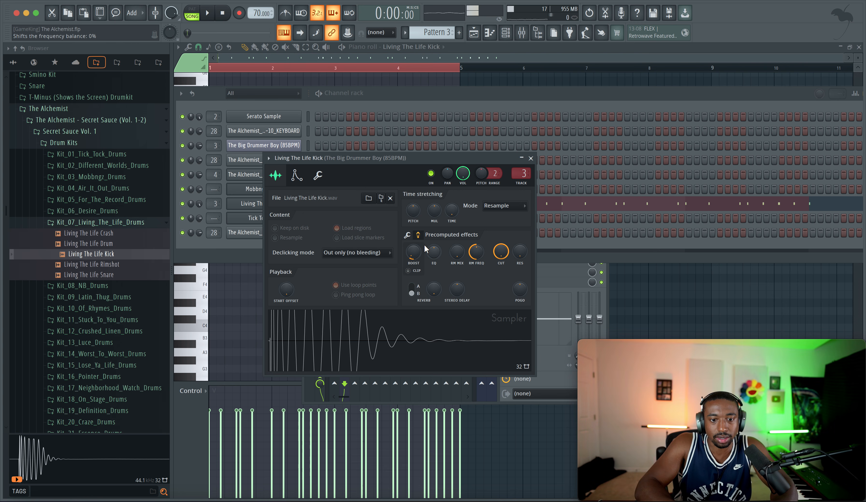
right_click(413, 254)
left_click(420, 259)
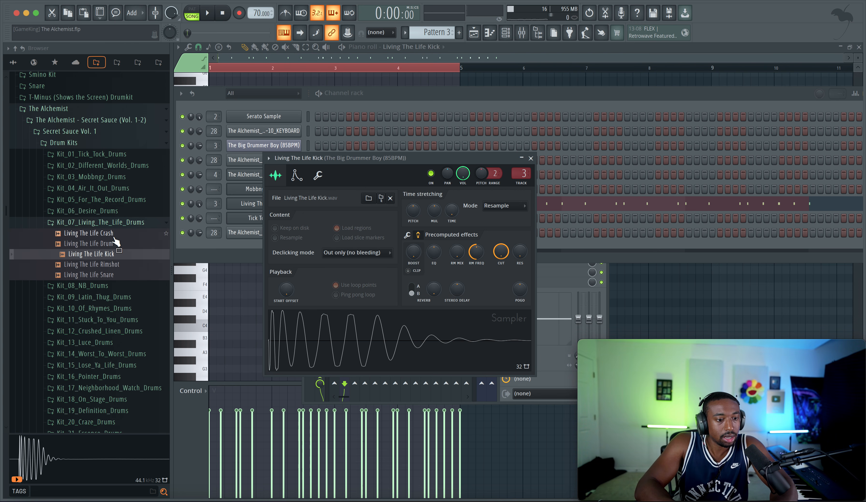
Step: Browse the NB and Latin Thug drum kits and preview their kick samples
left_click(102, 223)
left_click(101, 233)
left_click(94, 265)
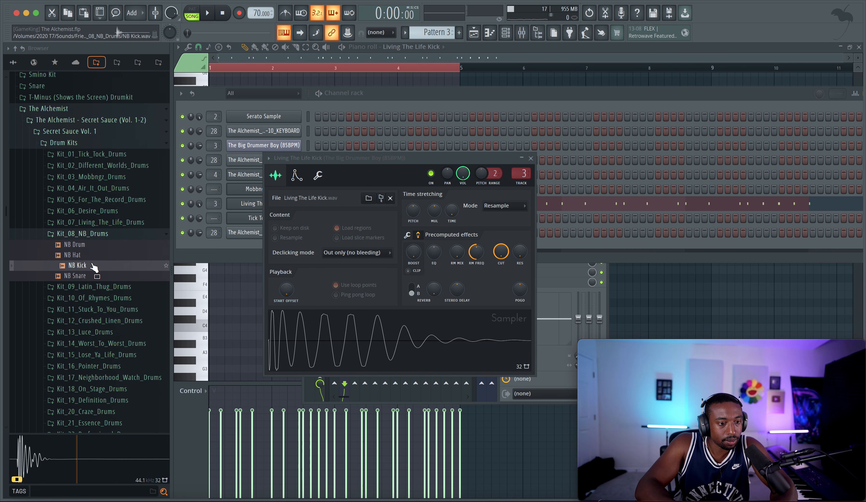
left_click(101, 234)
left_click(96, 245)
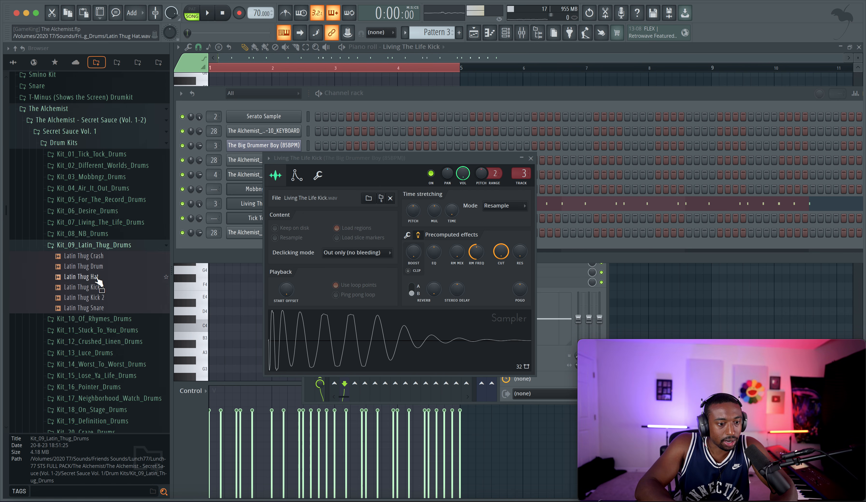
left_click(98, 288)
left_click(97, 297)
key("Down")
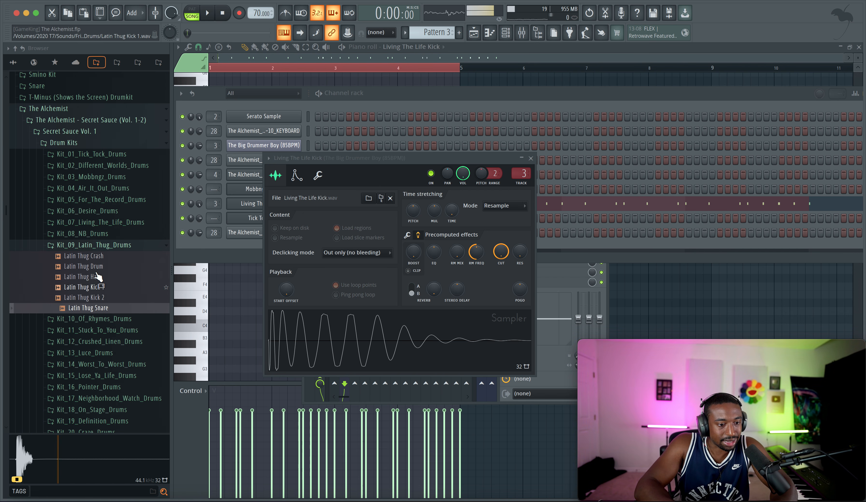
Step: Browse Kit_10_Of_Rhymes_Drums and preview Book Of Rhymes Kick
left_click(103, 246)
scroll(105, 242, "down", 1)
left_click(107, 235)
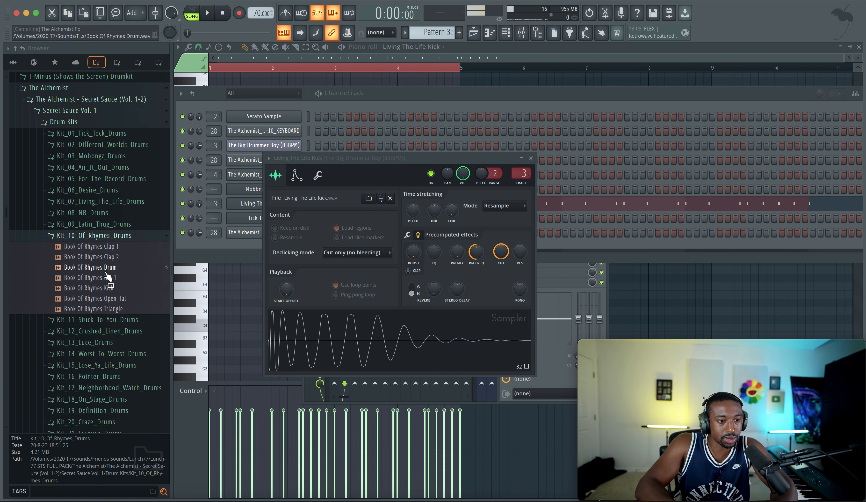
left_click(116, 288)
left_click(110, 235)
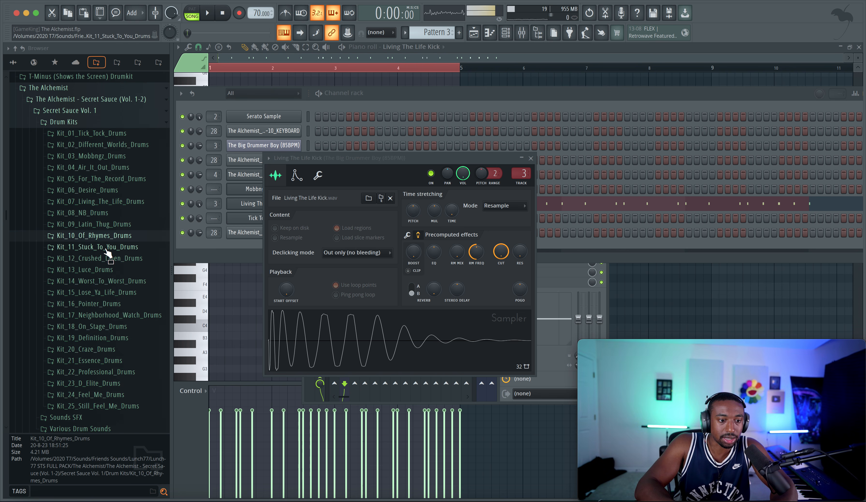
Step: Replace the Living The Life Kick sample with Stuck To You Kick from Kit_11_Stuck_To_You_Drums and play the arrangement
left_click(106, 247)
left_click(110, 278)
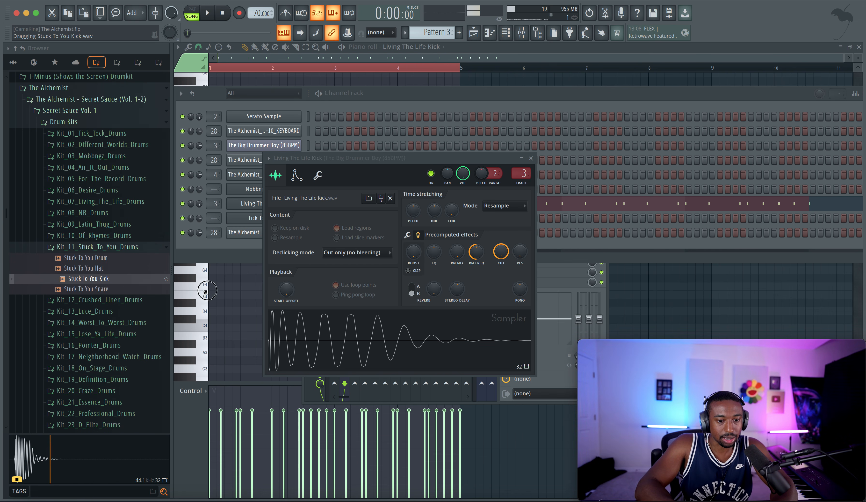
left_click_drag(207, 290, 317, 333)
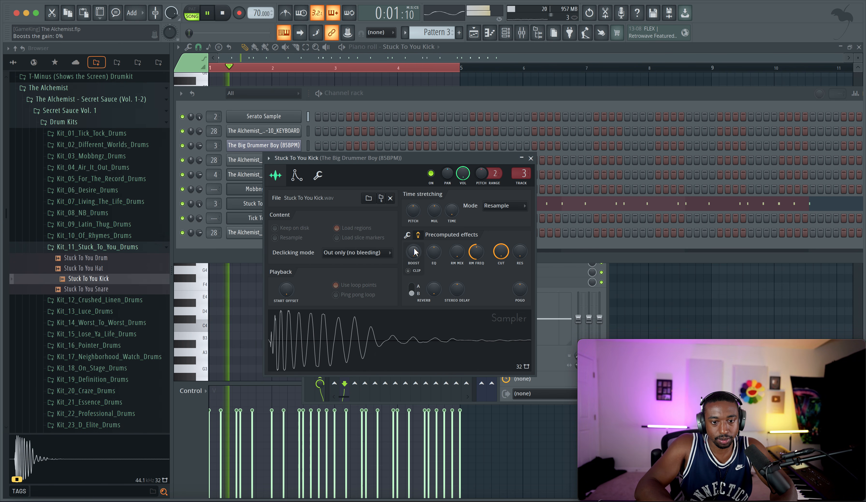
Step: Browse the Crushed Linen, Luce and Worst To Worst drum kits and preview their kicks
left_click(97, 247)
left_click(100, 258)
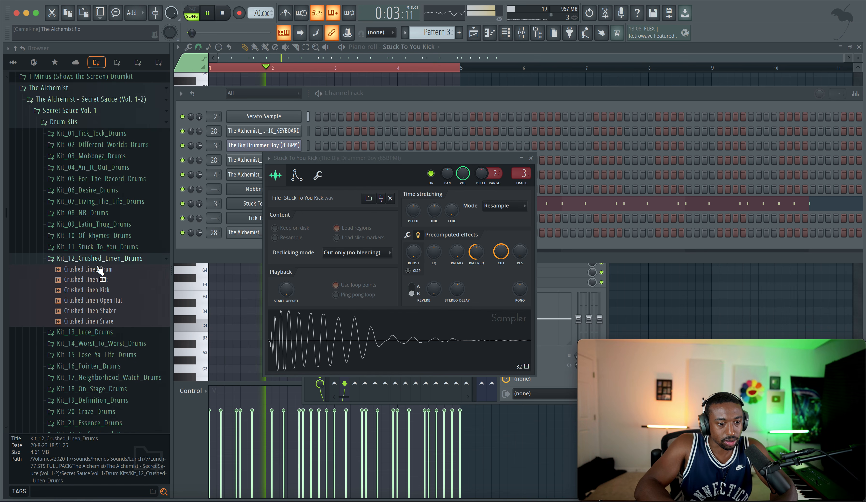
left_click(105, 289)
left_click(105, 258)
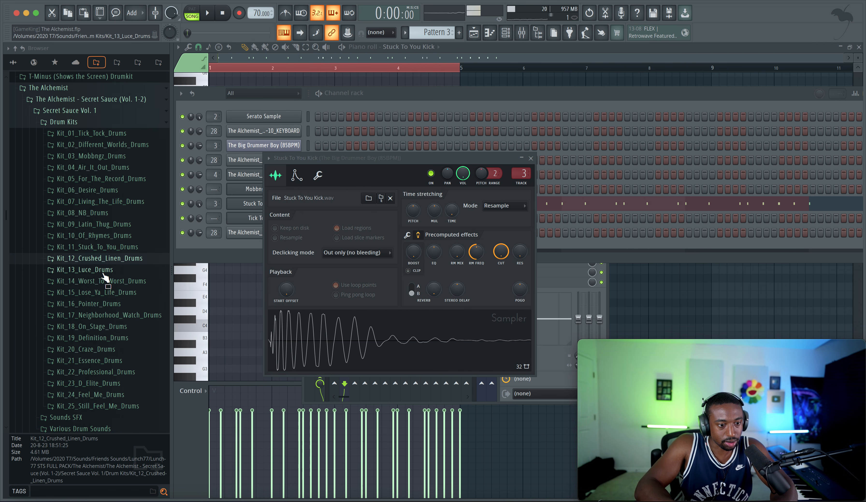
left_click(104, 269)
left_click(103, 291)
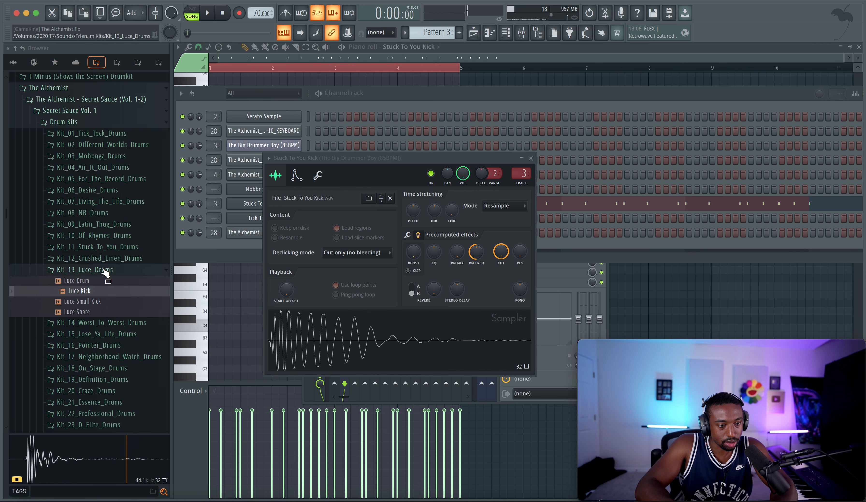
left_click(104, 270)
left_click(104, 281)
left_click(104, 313)
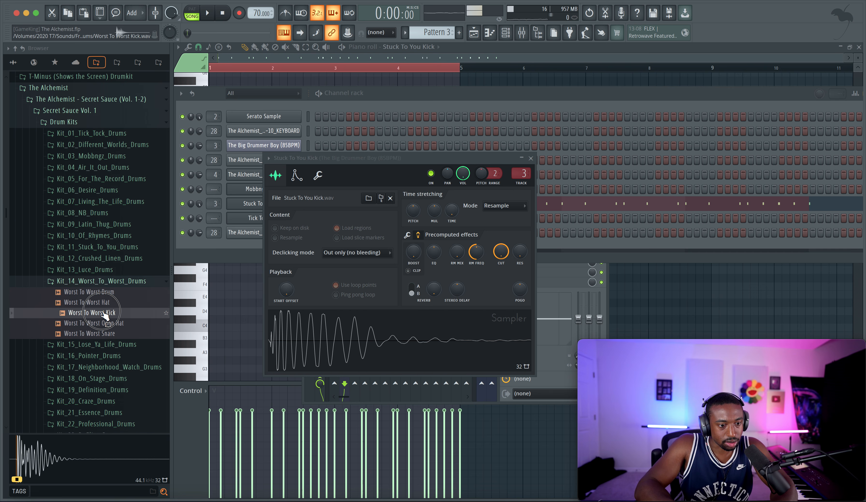
Step: Replace the Stuck To You Kick sample with Lose Ya Life Kick from Kit_15_Lose_Ya_Life_Drums and play the arrangement
left_click(103, 281)
left_click(104, 292)
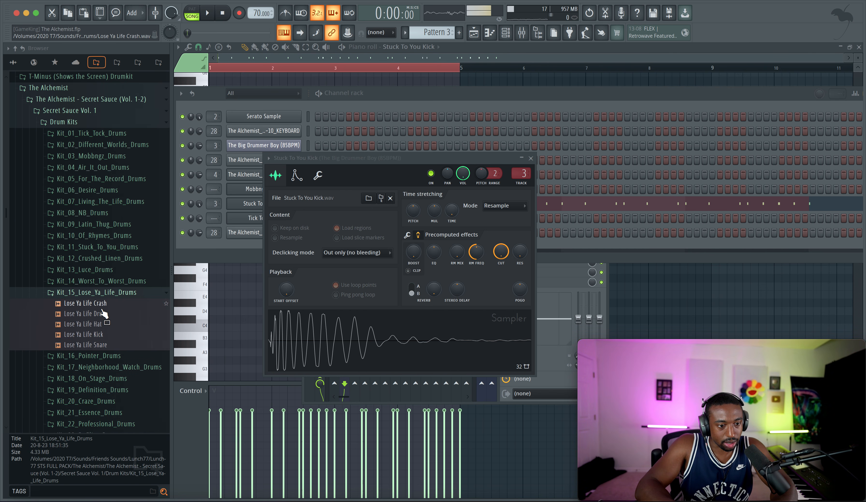
left_click(103, 335)
left_click_drag(291, 336, 293, 335)
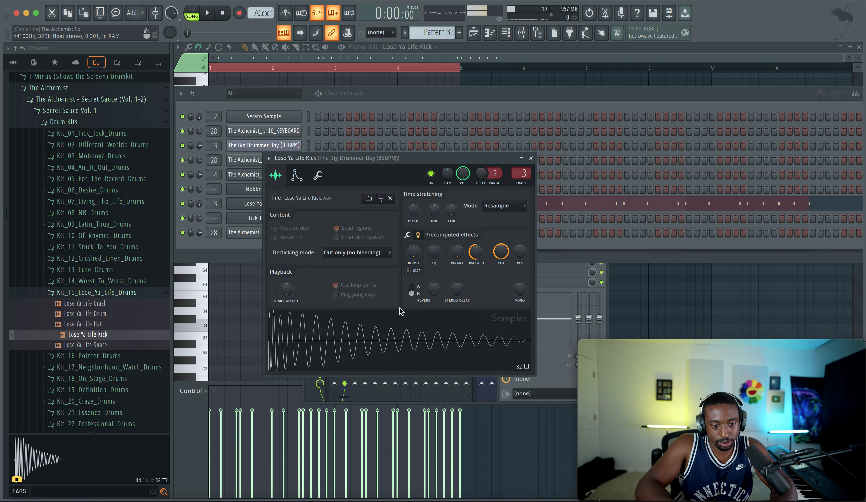
key("space")
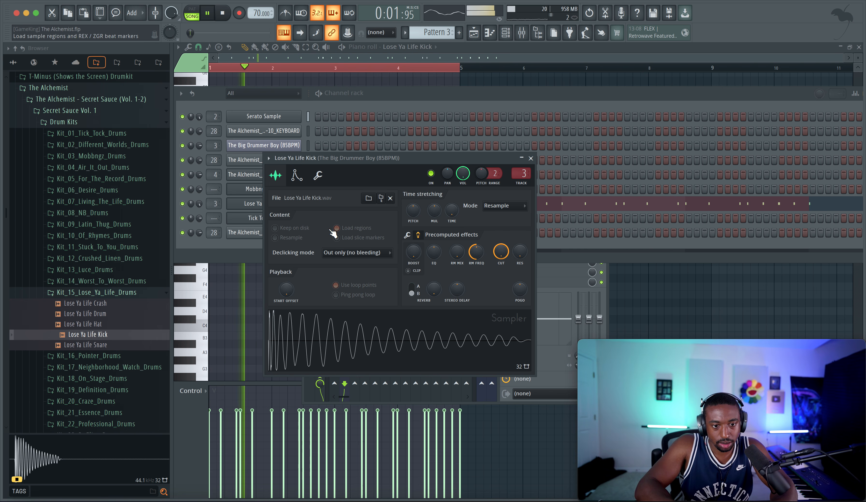
Step: Boost the Lose Ya Life Kick gain to about 2% and raise its precomputed fade-out
left_click_drag(414, 254, 415, 251)
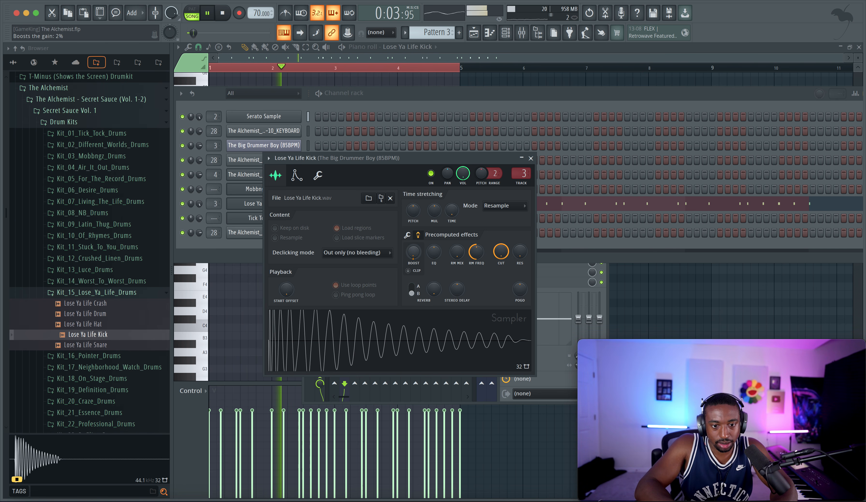
left_click(407, 235)
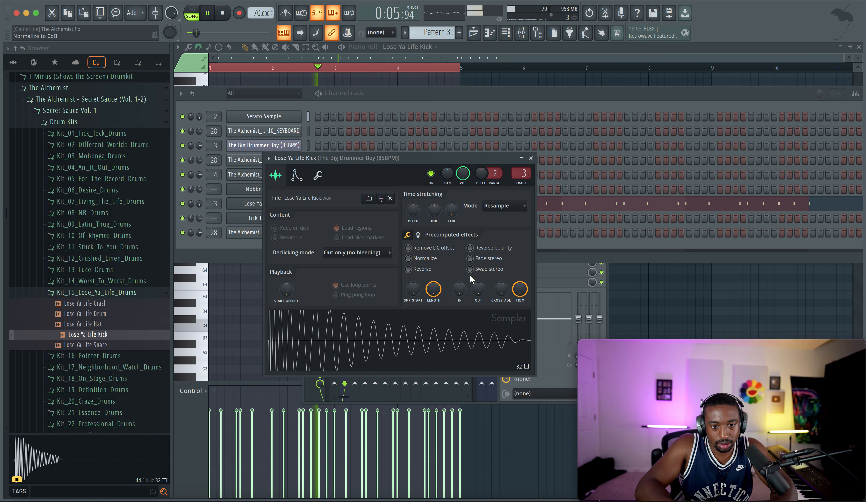
left_click_drag(479, 289, 480, 270)
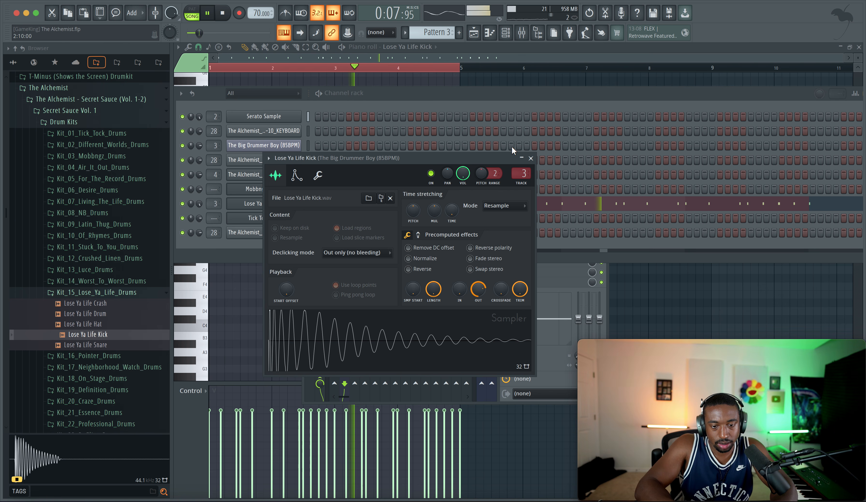
left_click(532, 157)
left_click(277, 206)
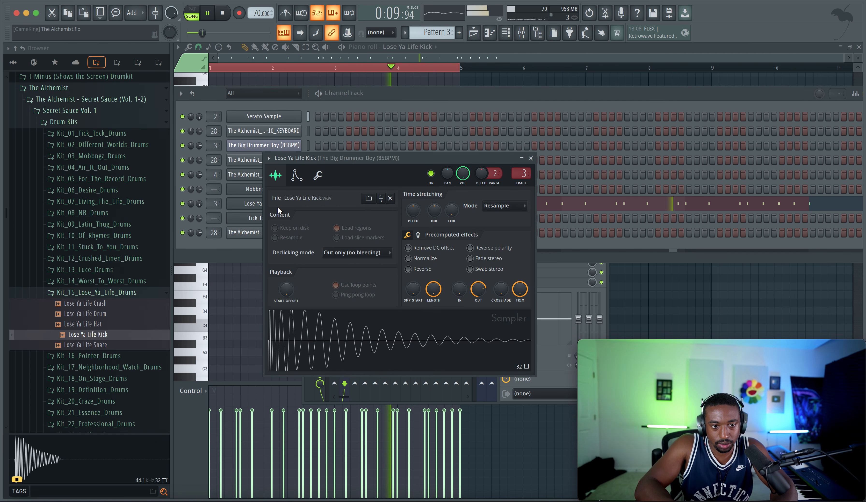
left_click(531, 159)
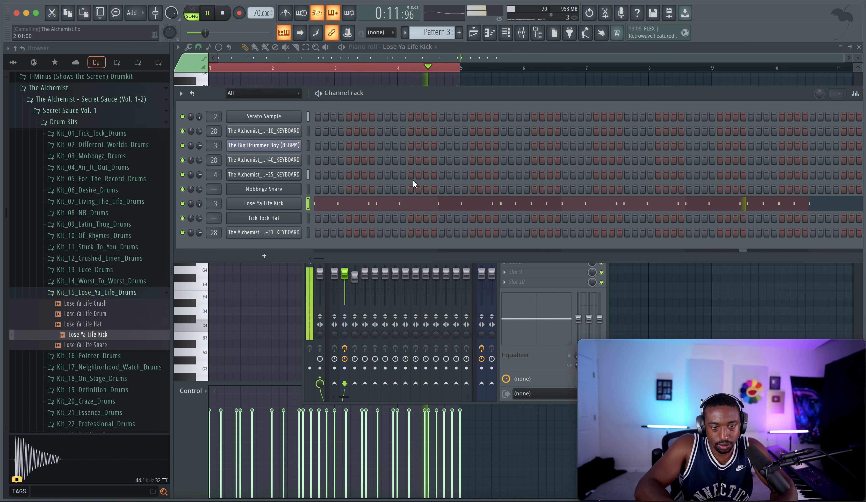
Step: Program Mobbngz Snare hits on every eighth step from step 5 through step 61, with the channel routed to mixer track 3
left_click(308, 191)
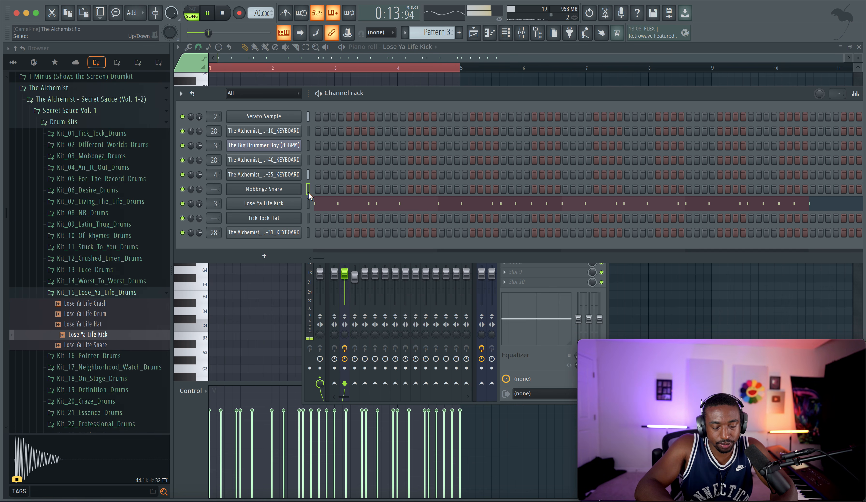
left_click(349, 188)
key("space")
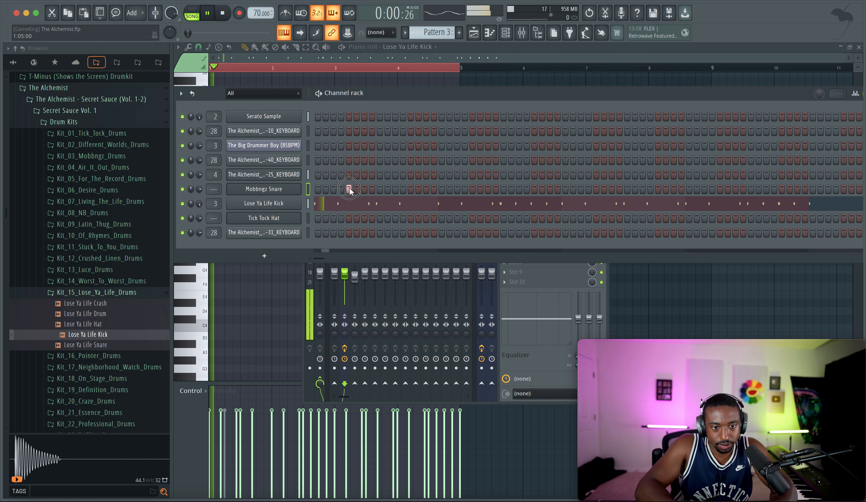
left_click(411, 189)
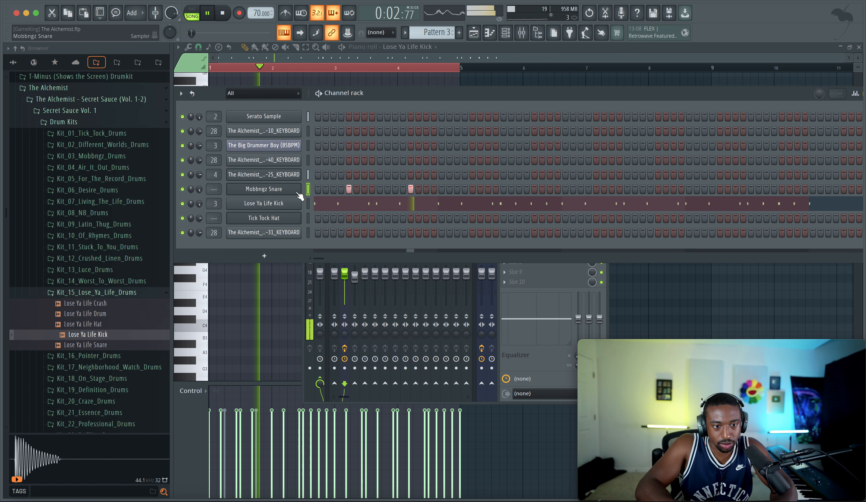
left_click(473, 188)
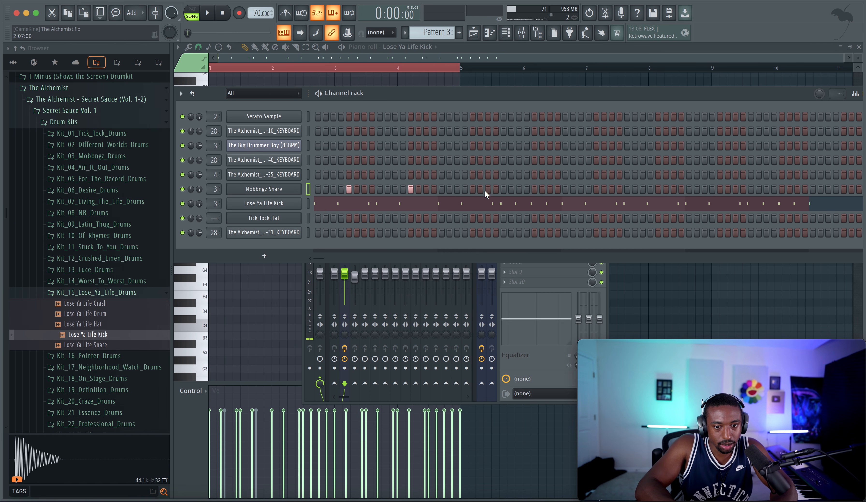
left_click(533, 189)
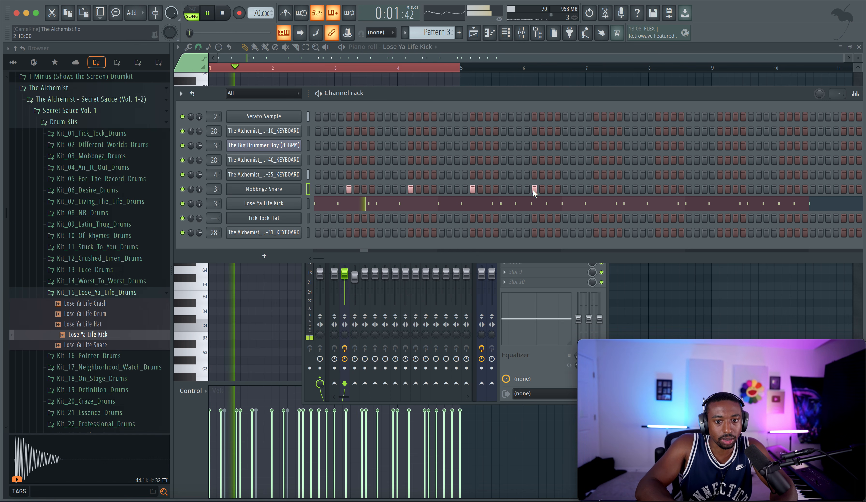
left_click(593, 188)
left_click(595, 187)
right_click(590, 187)
left_click(656, 189)
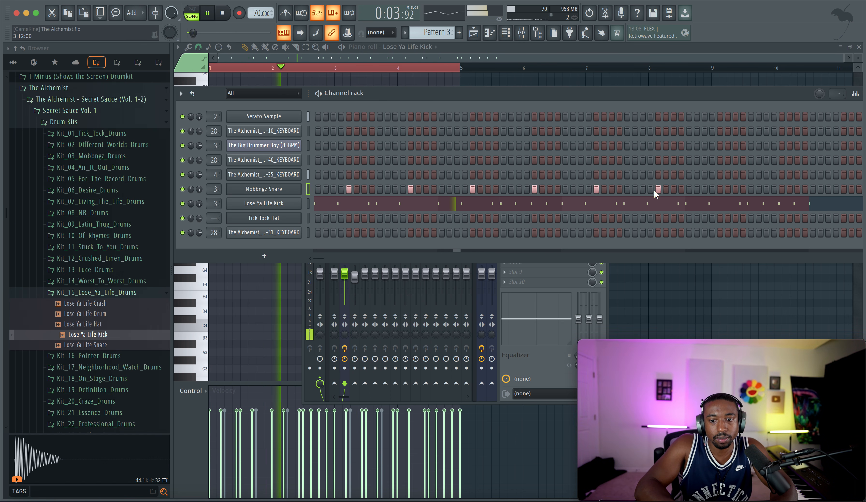
left_click(721, 189)
left_click(782, 189)
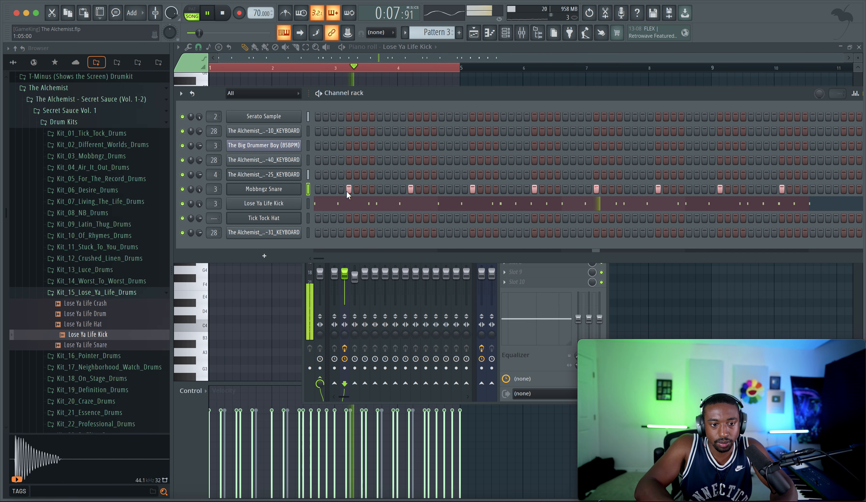
Step: Raise the precomputed Boost effect on the Mobbngz Snare sample
key("F9")
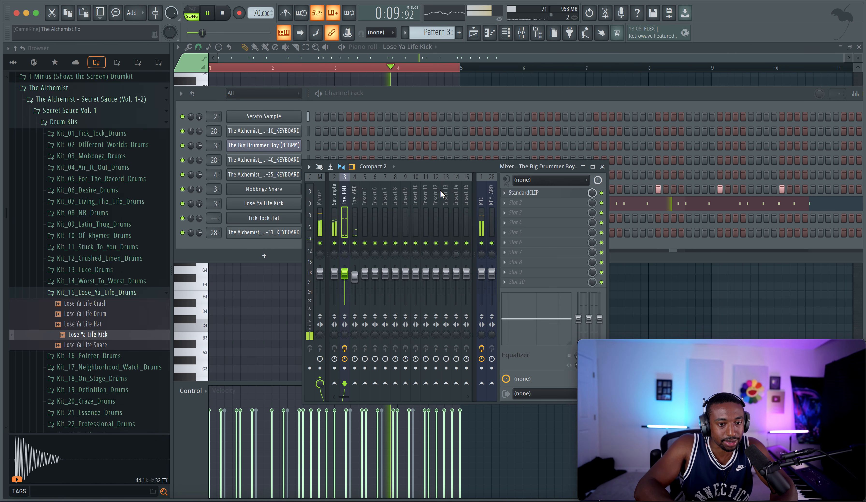
left_click(276, 189)
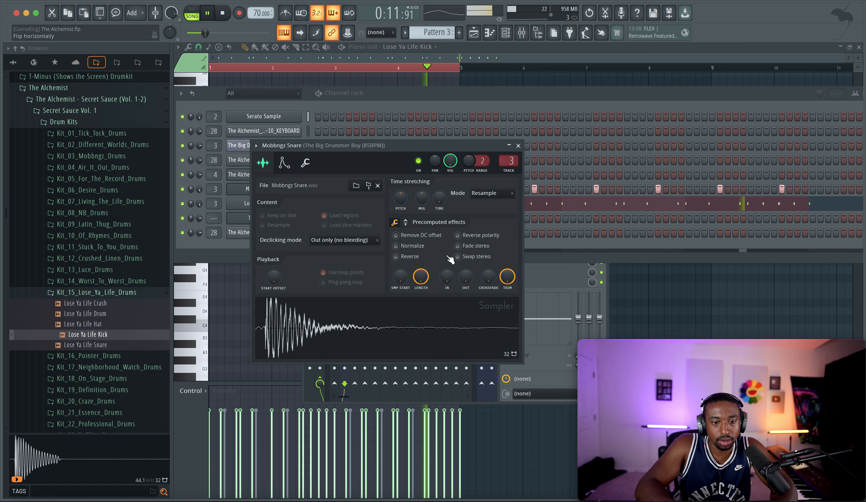
left_click(405, 222)
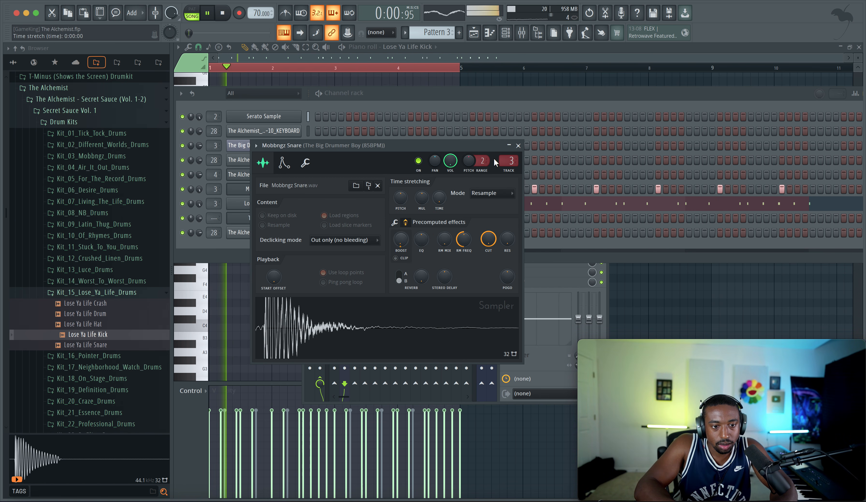
left_click(518, 145)
Step: Replace the Lose Ya Life Kick sample with BWB WAVE 5 KICK (10)_2 from the 1 - Go - To Drums folder in Friends Sounds
left_click(13, 62)
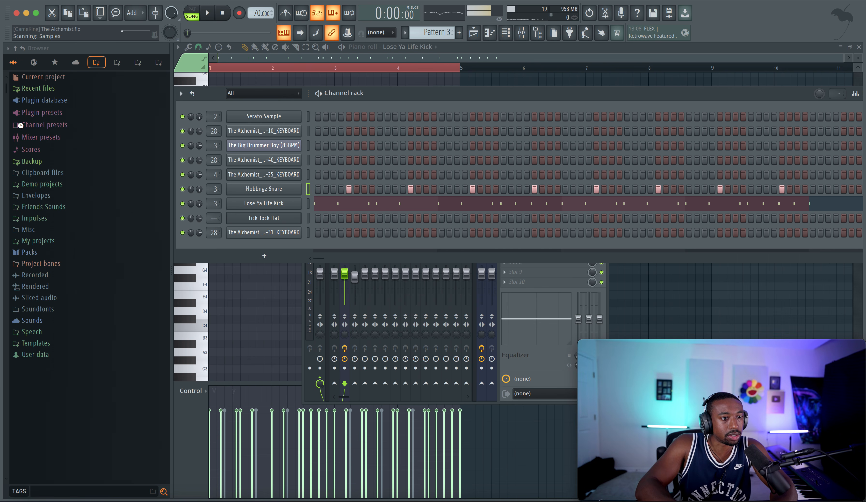
left_click(16, 48)
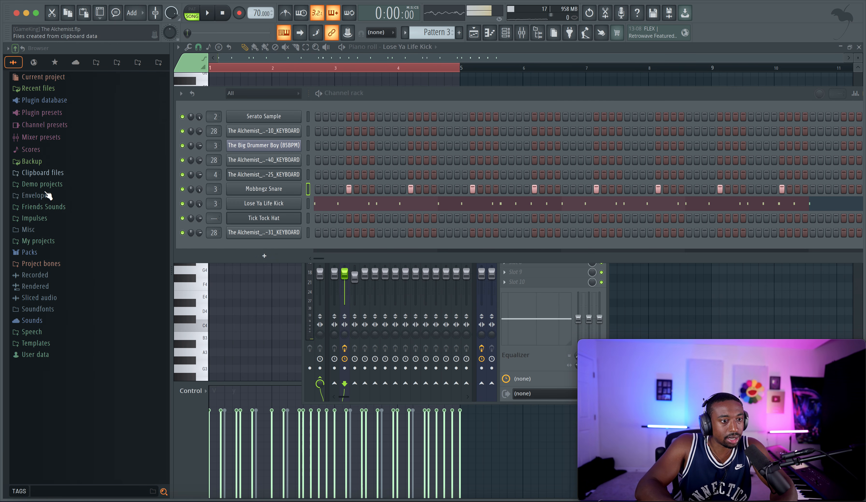
left_click(62, 207)
left_click(62, 218)
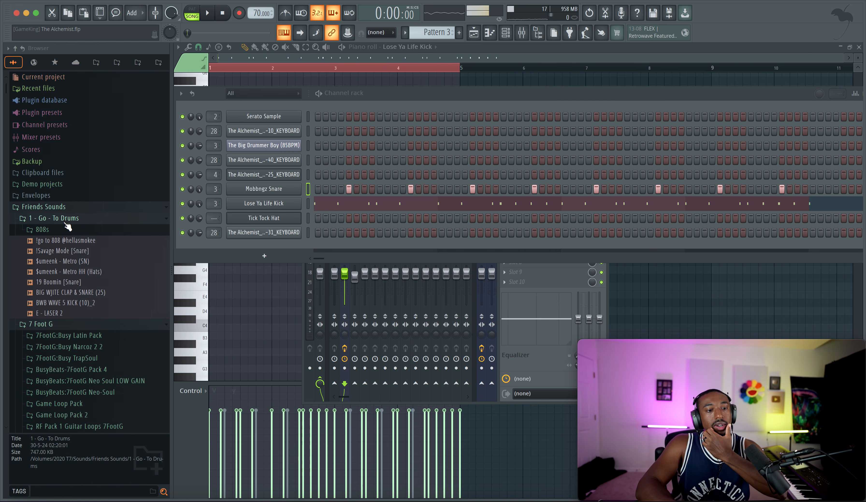
left_click(85, 303)
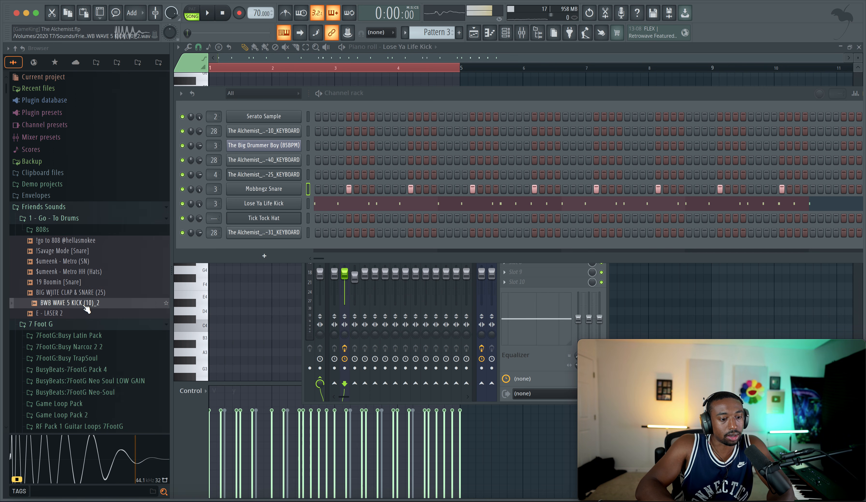
left_click_drag(86, 305, 264, 203)
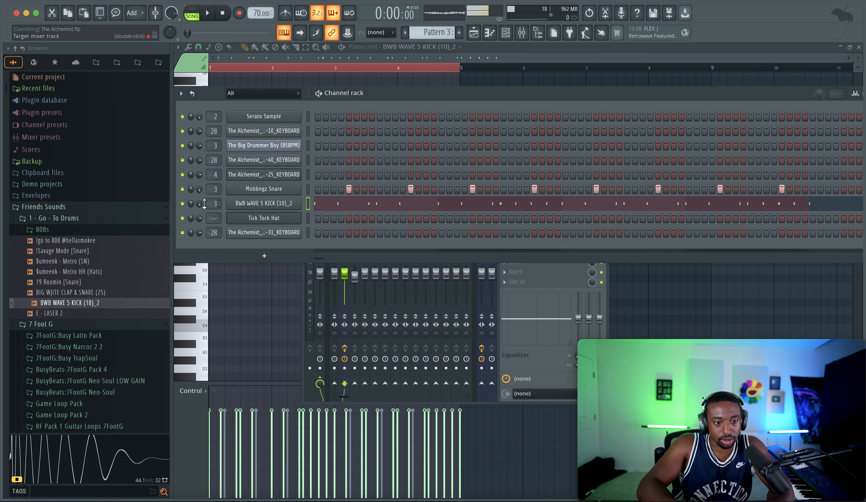
Step: Lower the BWB WAVE 5 KICK (10)_2 channel volume and open its sampler settings while the arrangement plays
left_click_drag(199, 203, 199, 216)
key("space")
left_click(263, 203)
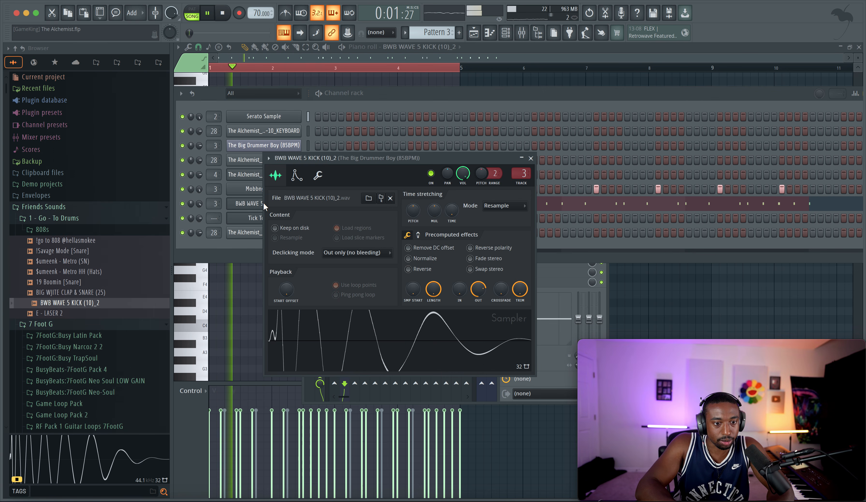
Step: Try adjusting the BWB WAVE 5 KICK (10)_2 sample's fade-out, checking its precomputed effects and volume envelope between playbacks
key("space")
left_click(418, 234)
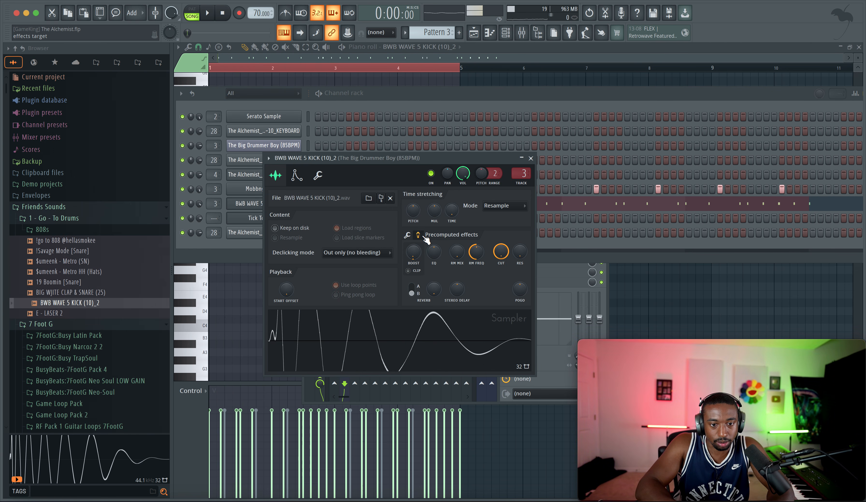
key("space")
left_click(531, 158)
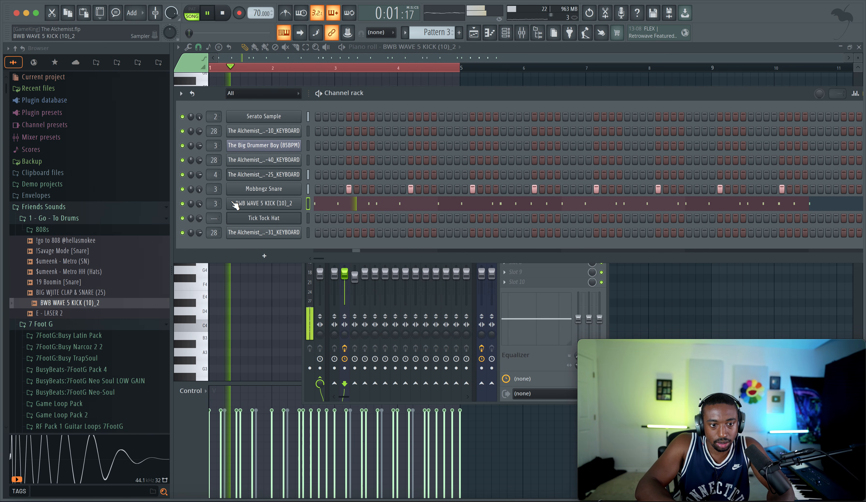
key("space")
left_click(243, 203)
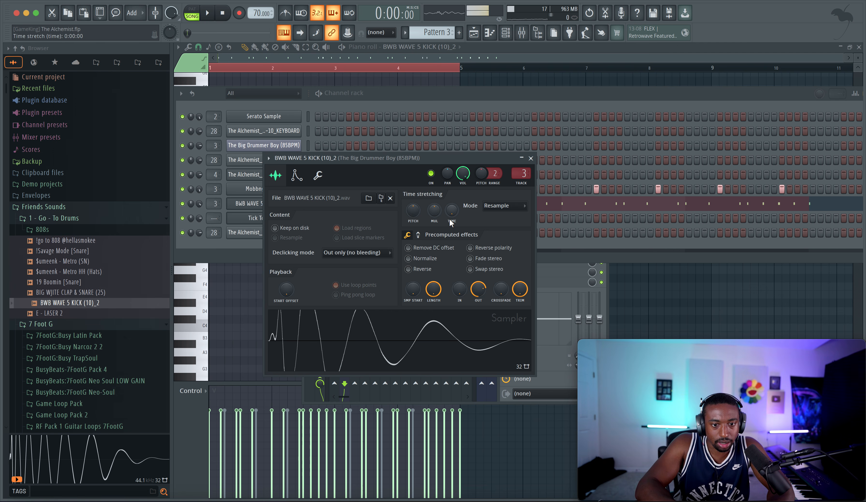
left_click(296, 176)
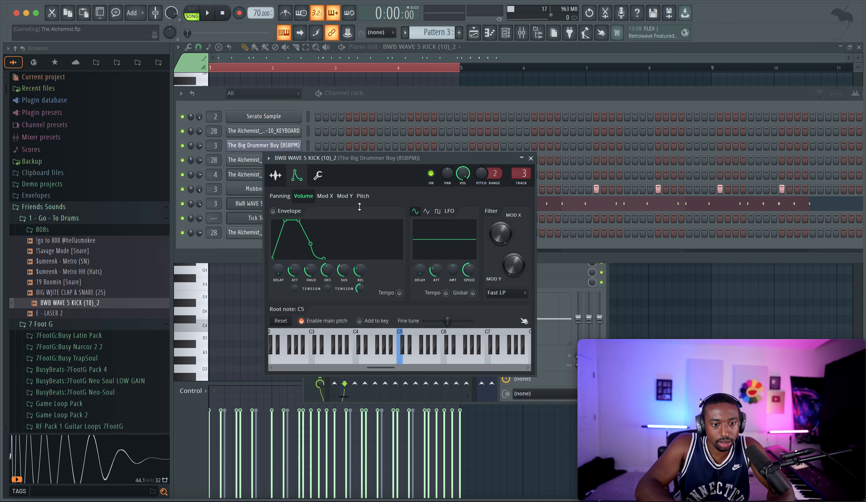
left_click(531, 159)
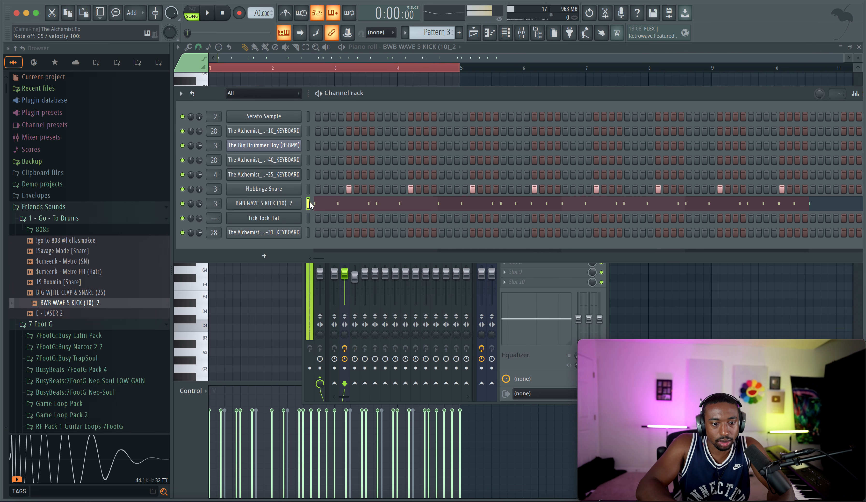
Step: Remove the fade-out from the BWB WAVE 5 KICK (10)_2 sample, audition it and close its sampler settings
left_click(324, 204)
left_click(285, 203)
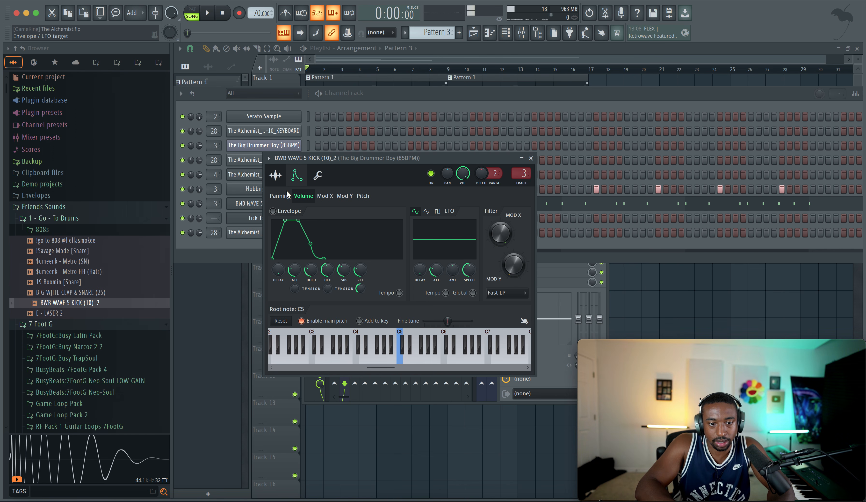
left_click(275, 175)
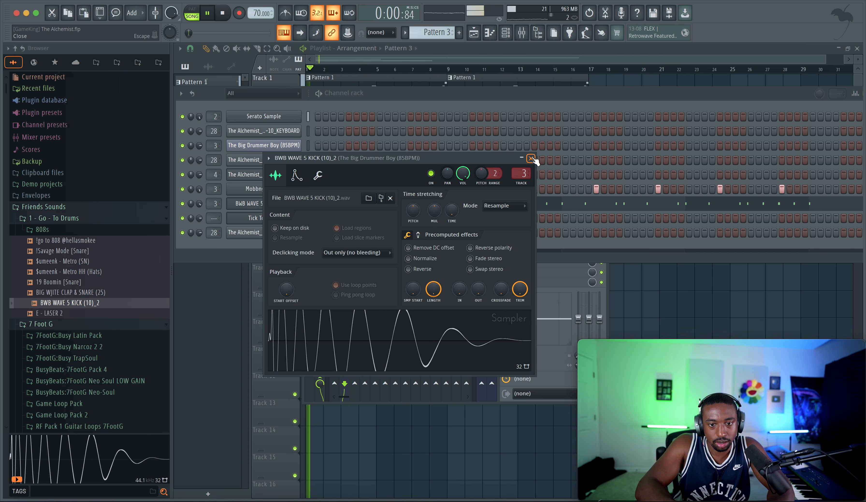
left_click(531, 159)
key("space")
Step: Mute the Serato Sample mixer track and play the arrangement to hear the drums
left_click(345, 249)
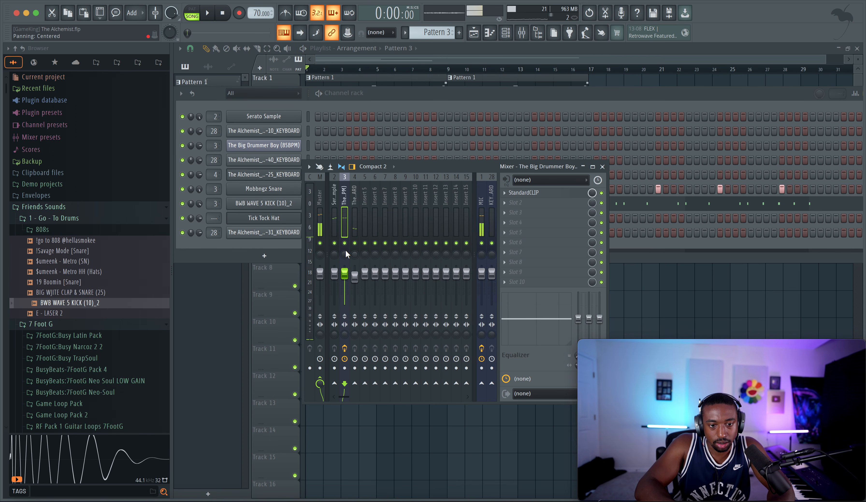
left_click(334, 243)
key("space")
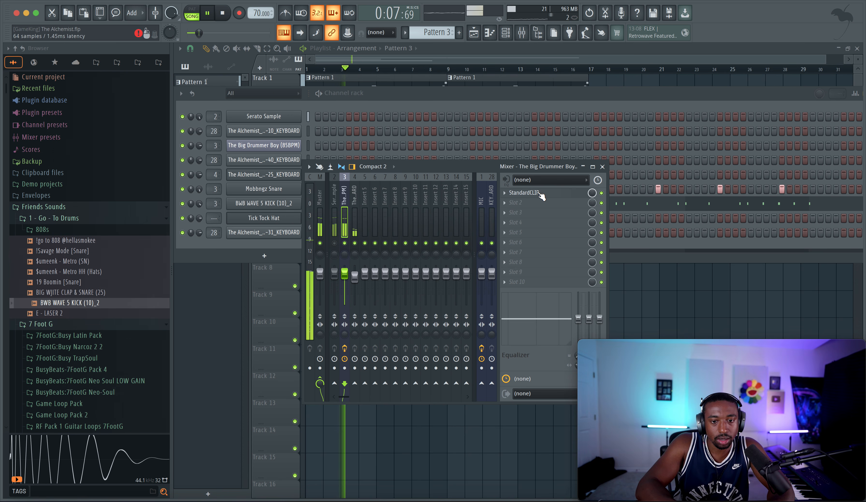
Step: In StandardCLIP on The Big Drummer Boy track, reset the input gain to 0.00 dB and choose Soft Clip Classic with a low saturator setting
left_click(523, 193)
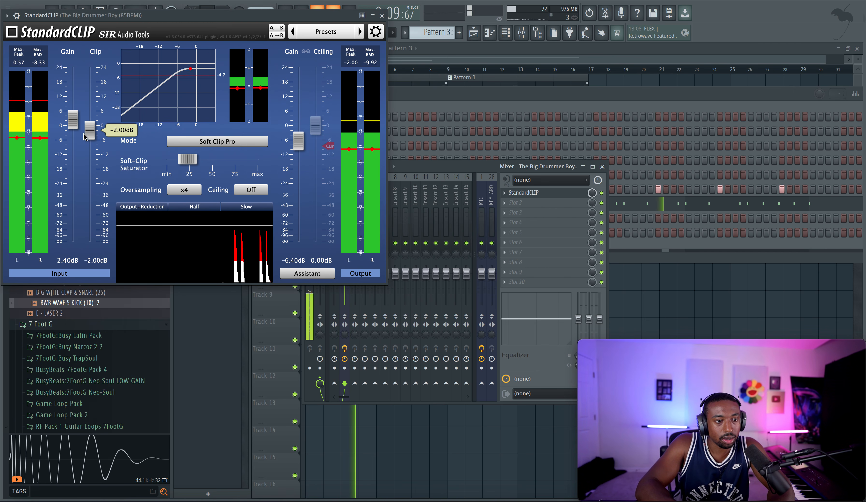
double_click(73, 123)
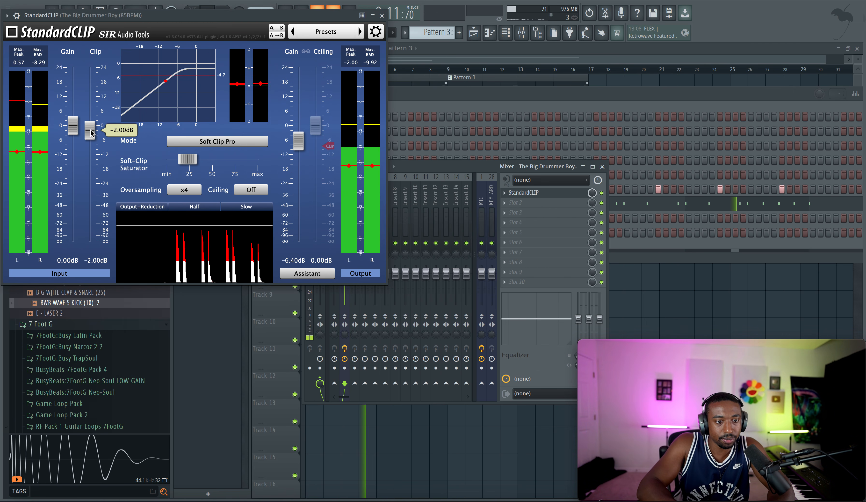
left_click_drag(188, 158, 225, 158)
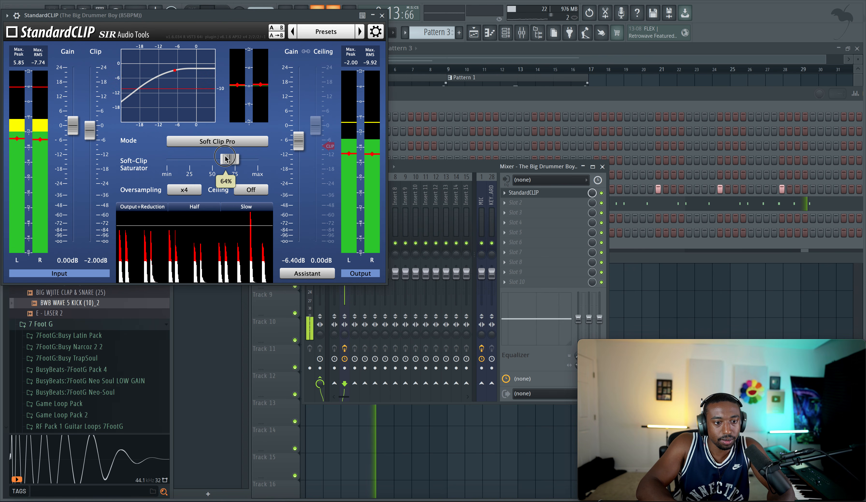
left_click(192, 142)
left_click(190, 151)
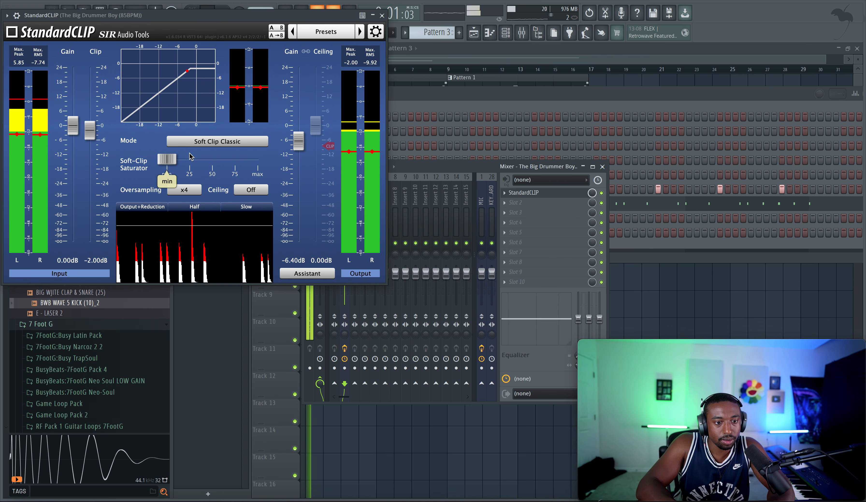
left_click_drag(169, 159, 176, 159)
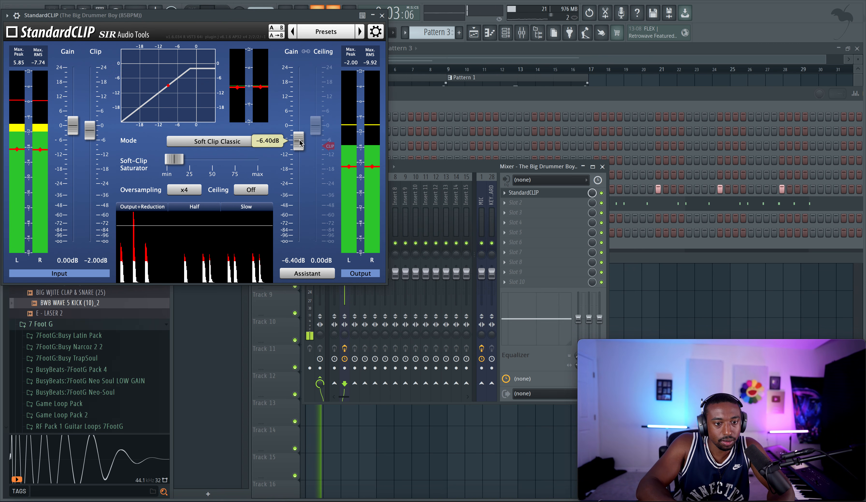
Step: Reset the StandardCLIP output gain to 0.00 dB, trim the soft-clip saturator slightly lower and close the plugin
left_click_drag(300, 142, 299, 137)
double_click(299, 137)
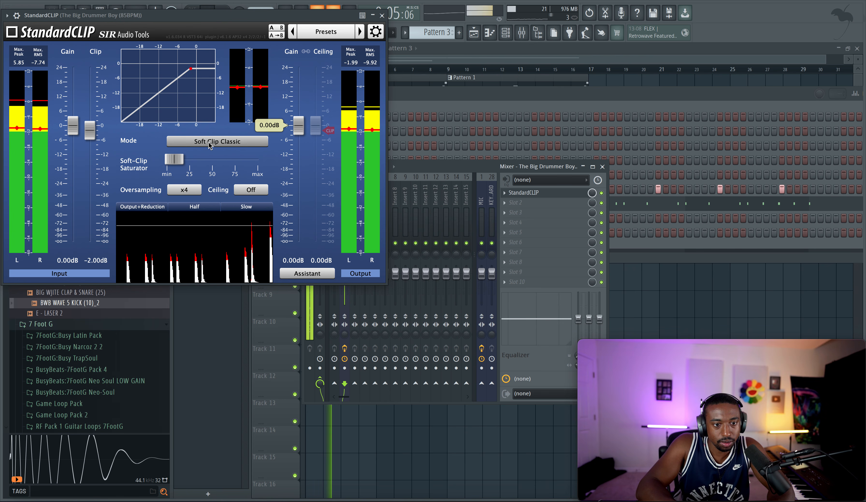
left_click_drag(175, 160, 174, 160)
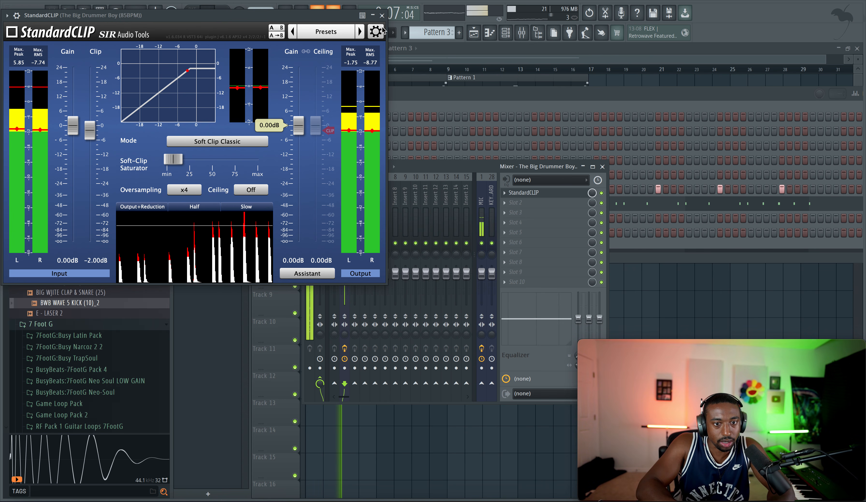
left_click(382, 15)
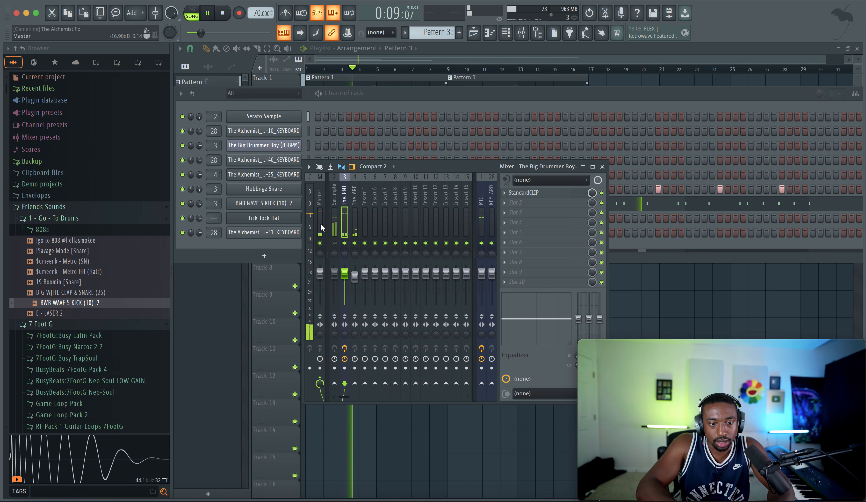
Step: Add Fruity Soft Clipper to the Master mixer track, raise its threshold during playback and close it
left_click(540, 202)
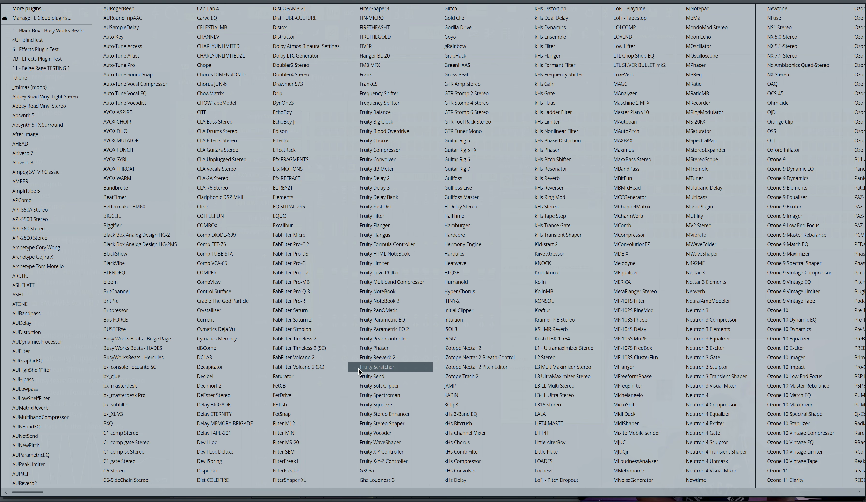
left_click(380, 385)
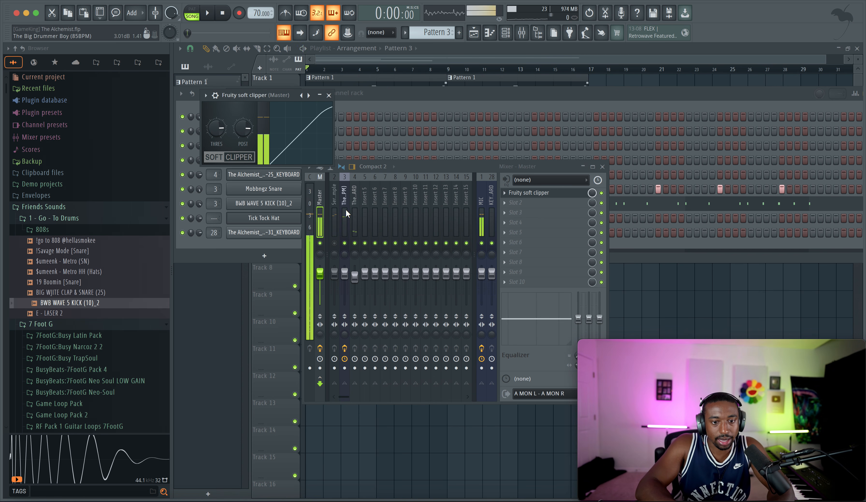
key("space")
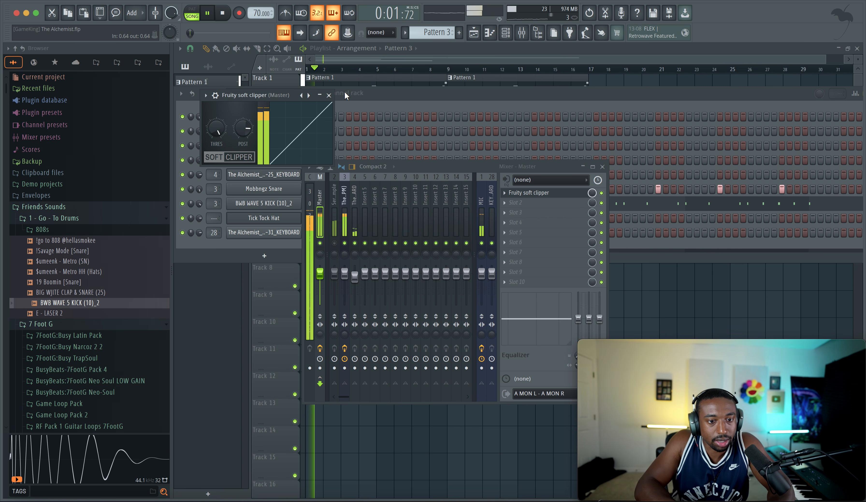
left_click(329, 95)
left_click(318, 153)
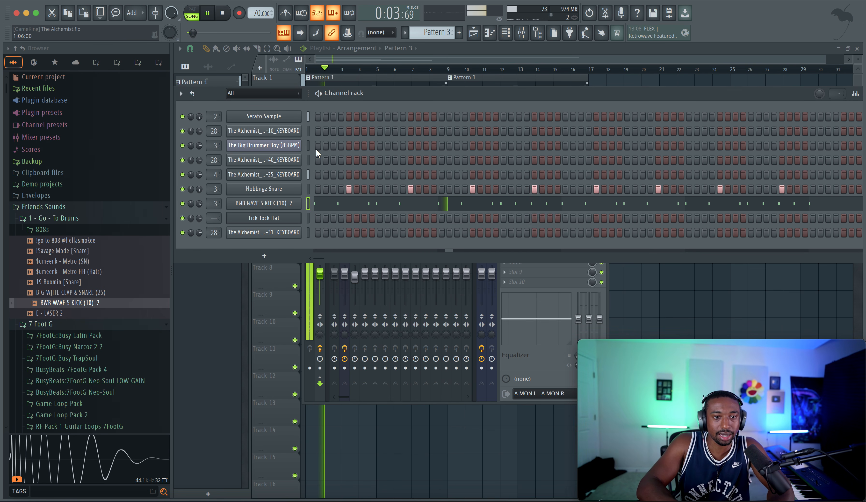
Step: Set the BWB WAVE 5 KICK (10)_2 channel volume to 90% and the Mobbngz Snare volume multiplier to 115%
left_click(257, 189)
left_click(285, 163)
left_click(305, 162)
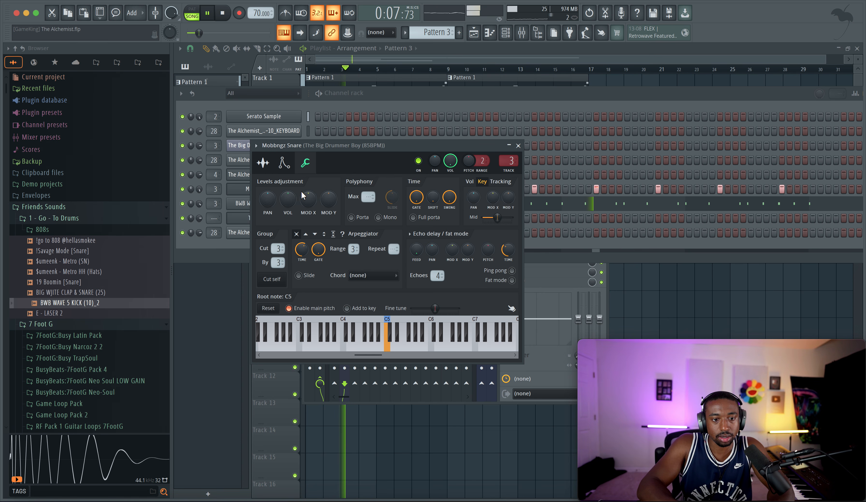
left_click(198, 203)
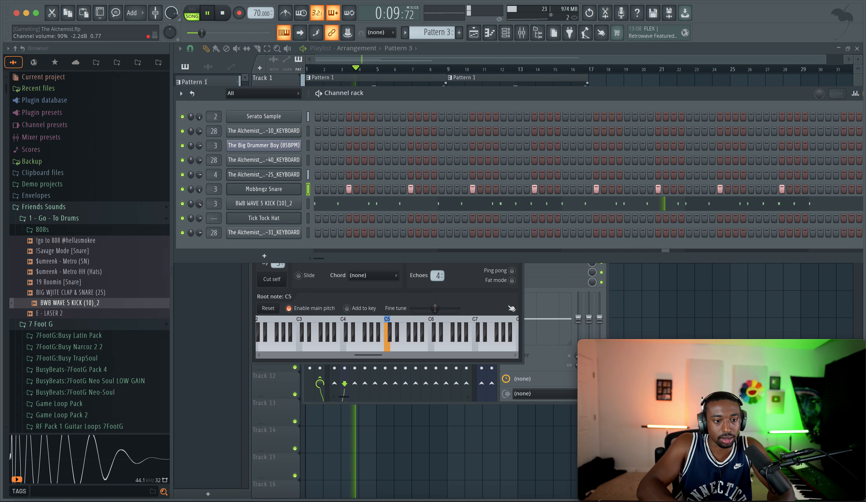
left_click(247, 190)
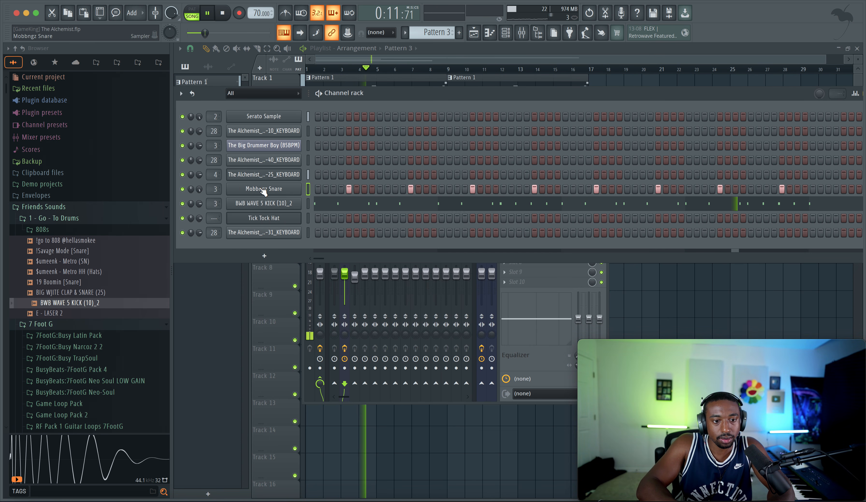
left_click(247, 190)
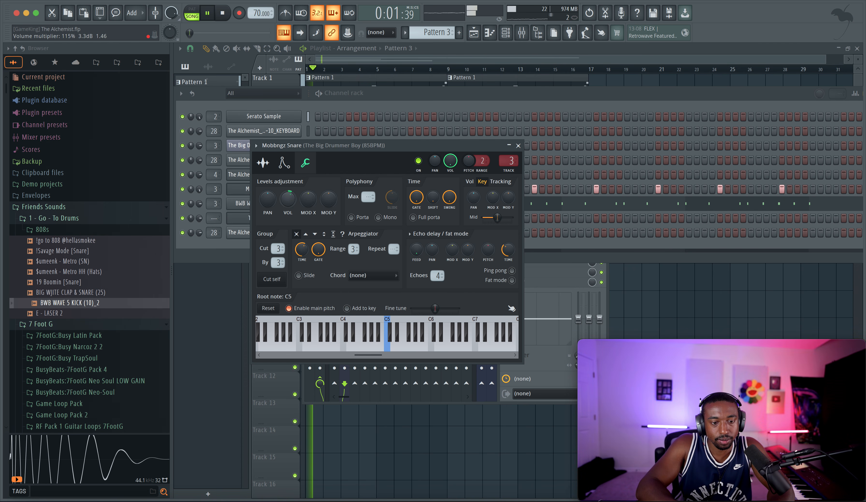
left_click(518, 146)
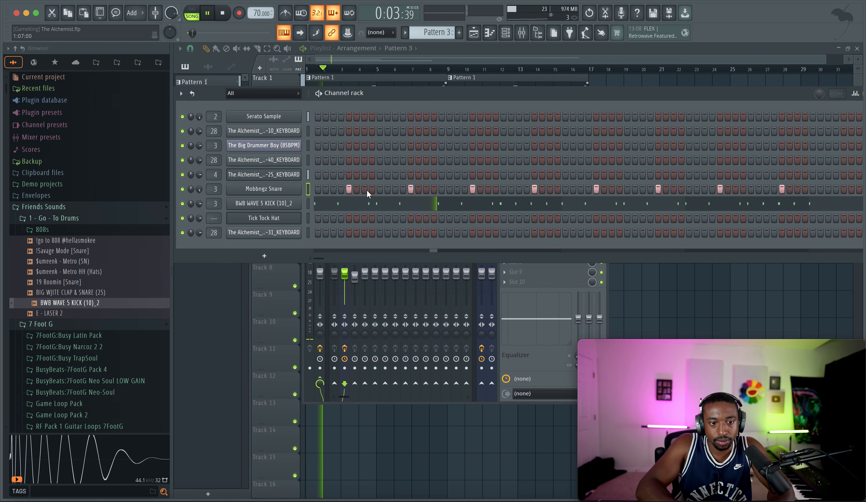
Step: Set the Mobbngz Snare filter type to SVF LP with the Mod X filter frequency at 100%
left_click(279, 188)
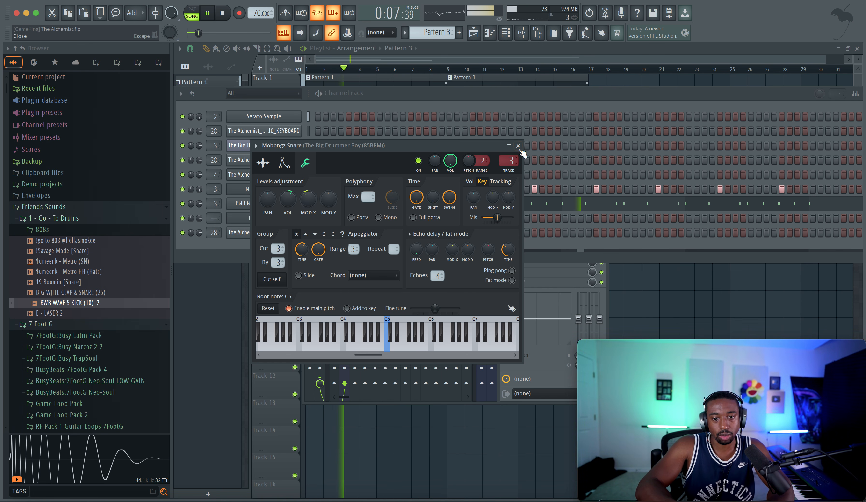
left_click(284, 163)
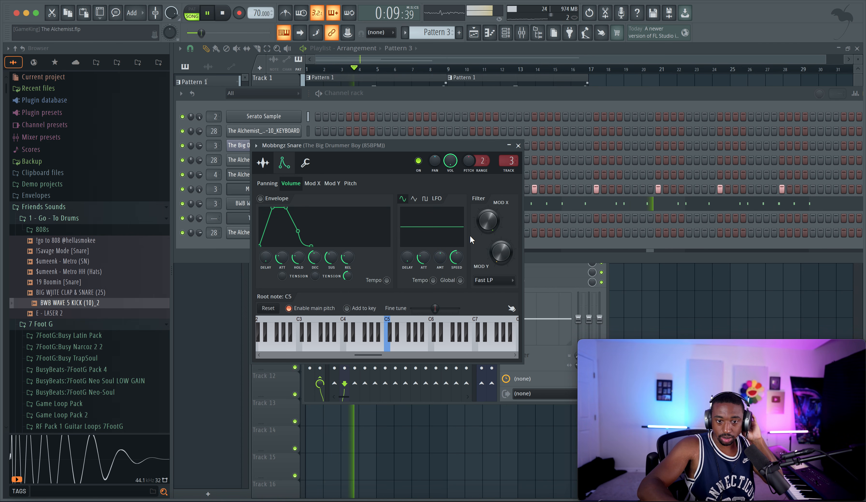
left_click(485, 279)
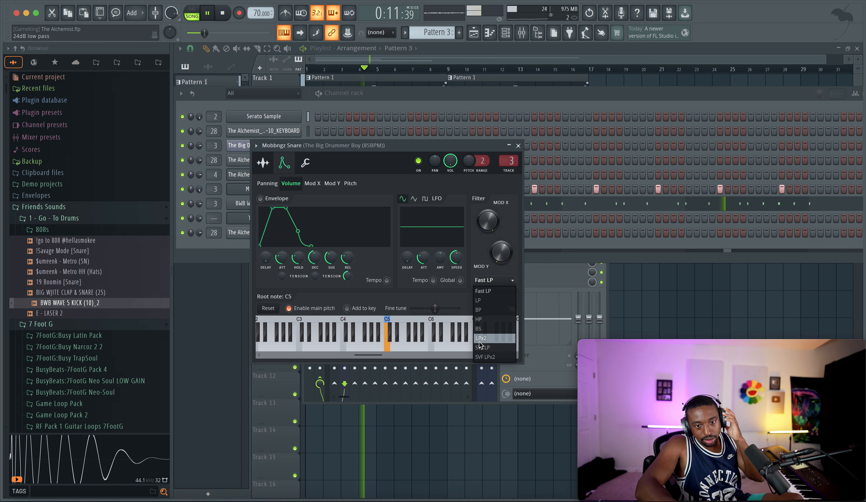
left_click(483, 347)
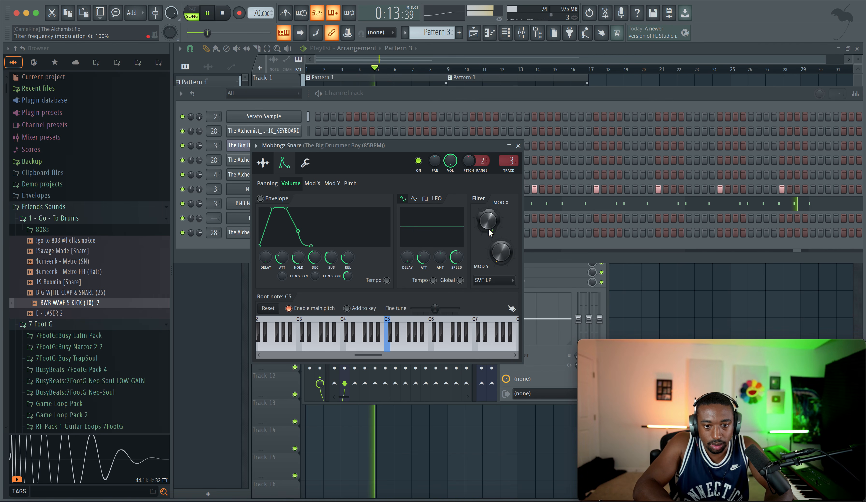
Step: Duplicate the Pattern 3 clip three times along Track 2 so the drums extend to bar 17
key("space")
right_click(638, 280)
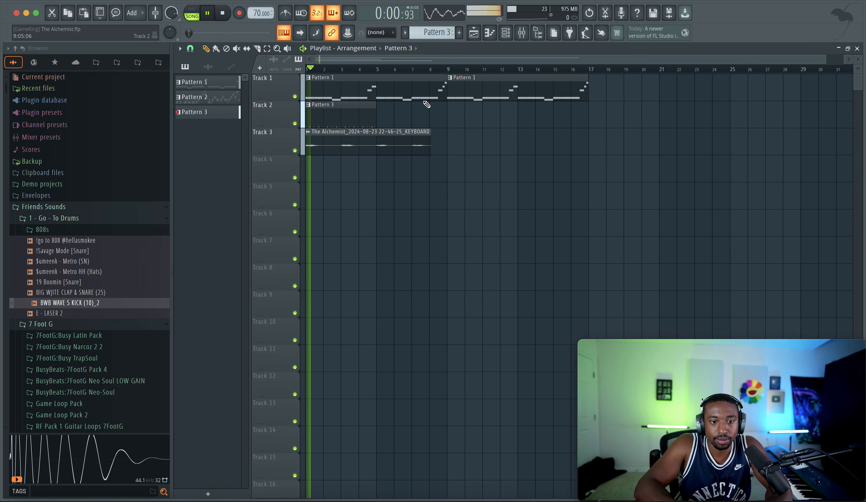
left_click_drag(398, 98, 377, 97)
left_click(366, 111, "super")
key("super+b")
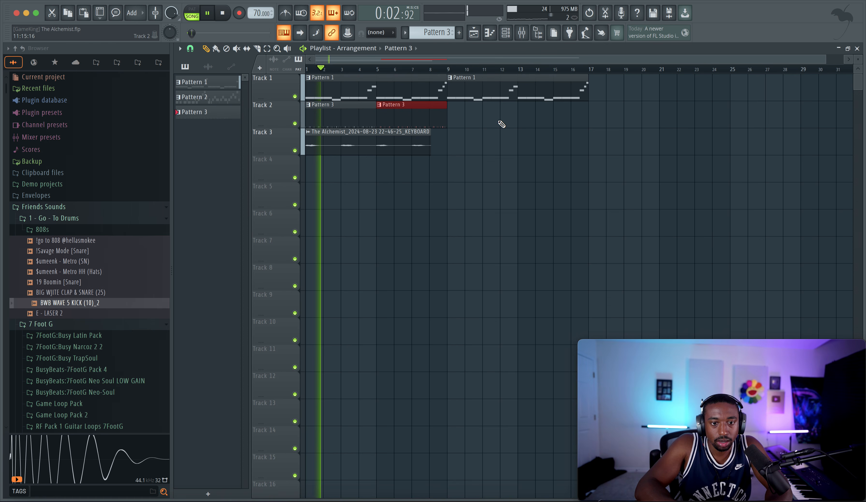
key("super+b")
key("super+b")
Step: Raise the StandardCLIP soft-clip saturator on the drum mixer track to about 65 during playback and close the plugin
left_click(522, 35)
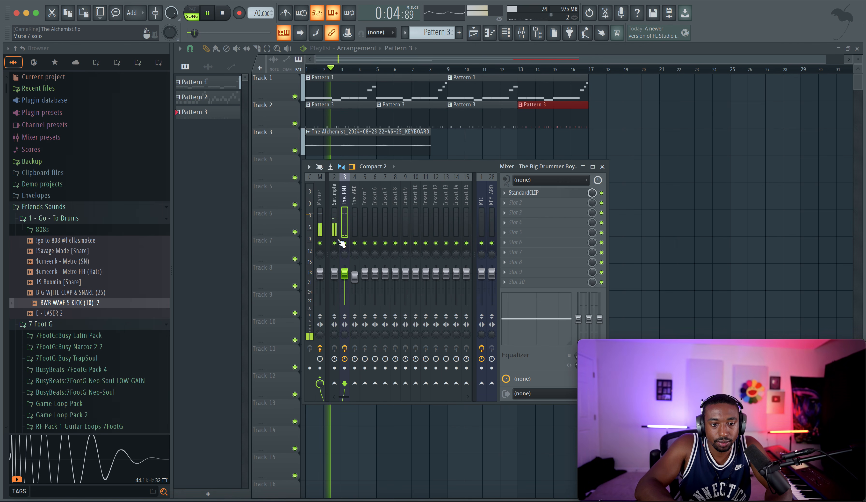
right_click(653, 173)
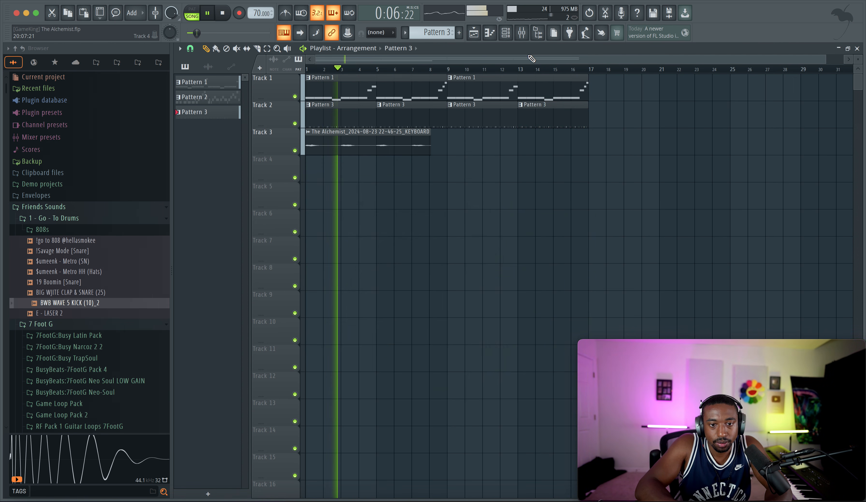
left_click(522, 33)
left_click(524, 192)
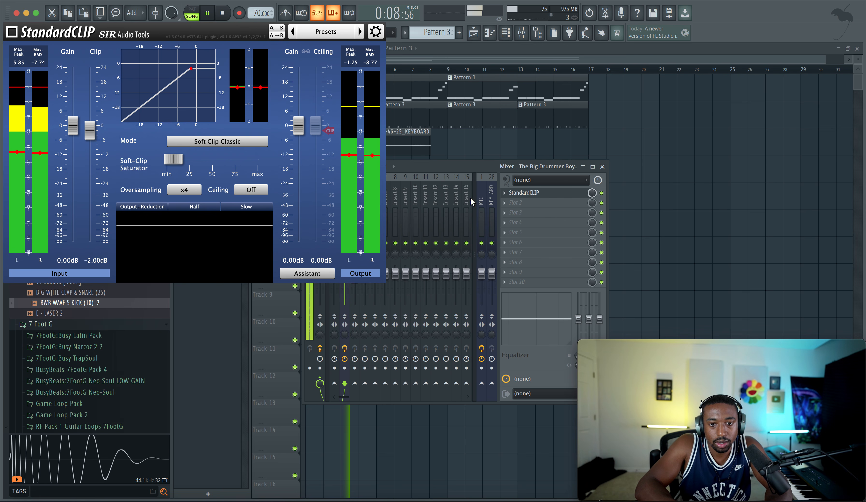
left_click_drag(183, 158, 243, 161)
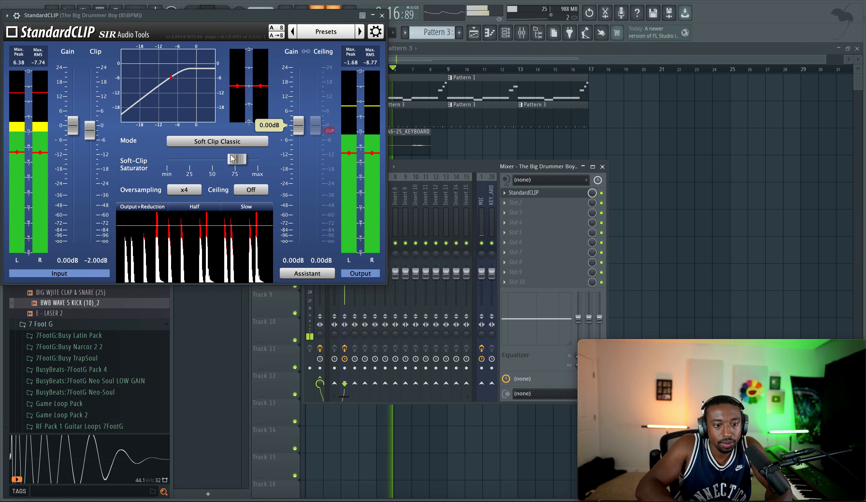
left_click_drag(234, 158, 224, 159)
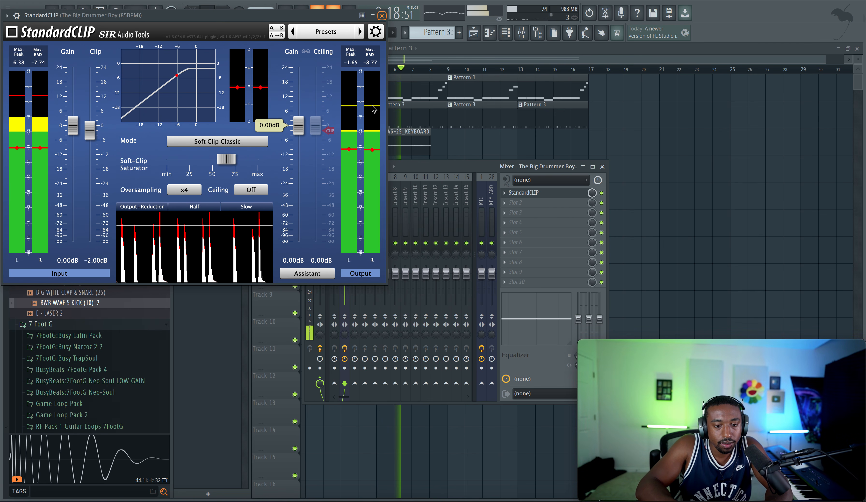
left_click(382, 15)
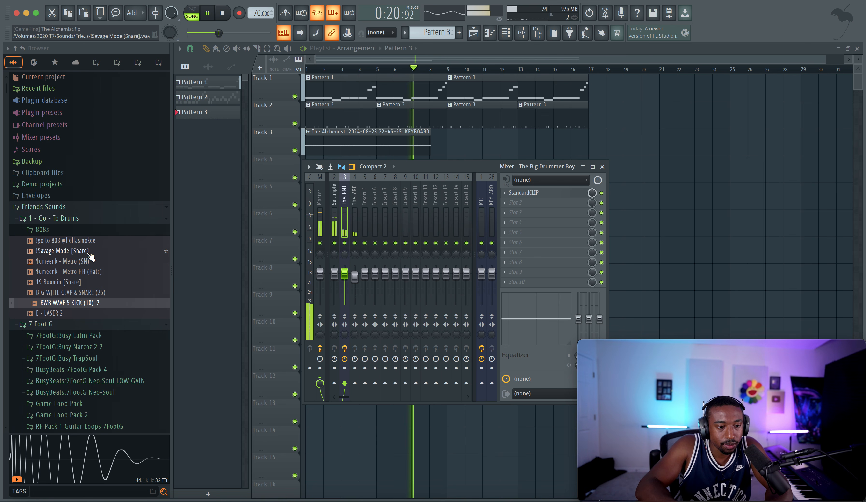
Step: Raise the Boost precomputed effect slightly on the Mobbngz Snare sample, stop playback and close its channel settings
left_click(505, 33)
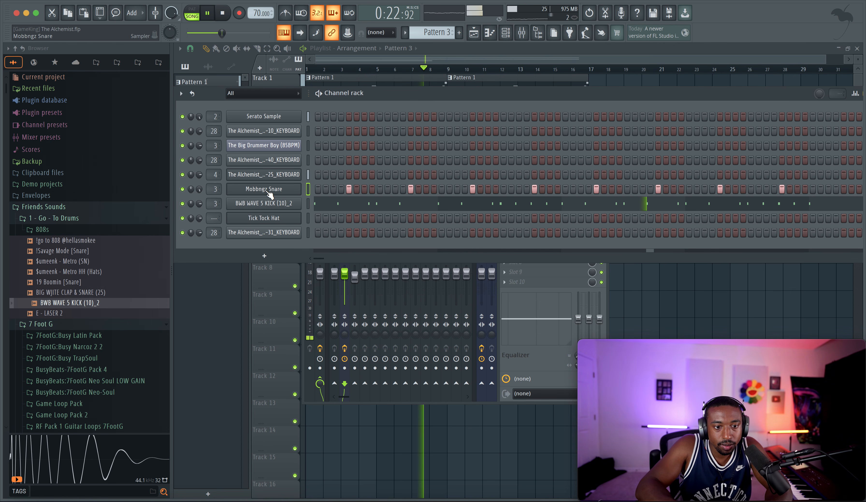
left_click(248, 188)
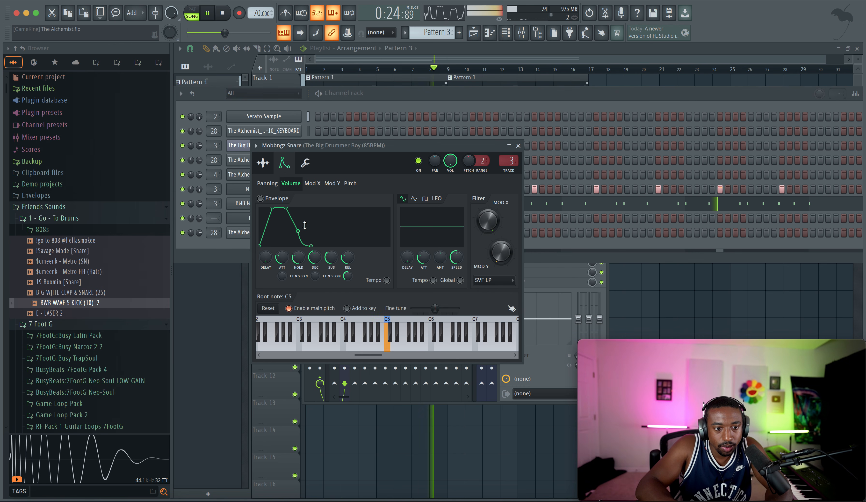
left_click(263, 163)
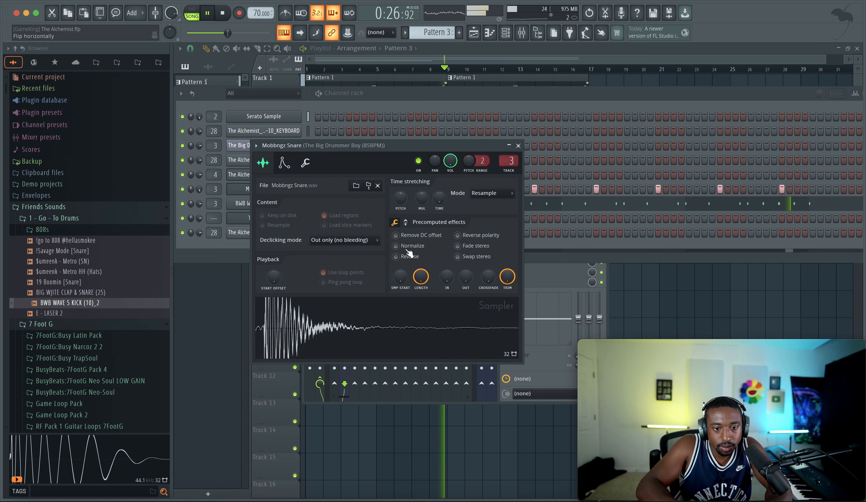
left_click(406, 222)
left_click_drag(403, 243, 403, 228)
key("space")
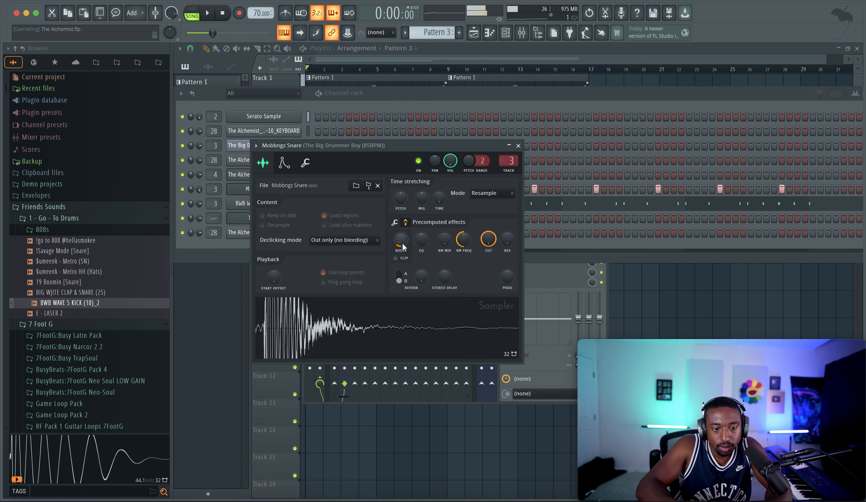
left_click(519, 145)
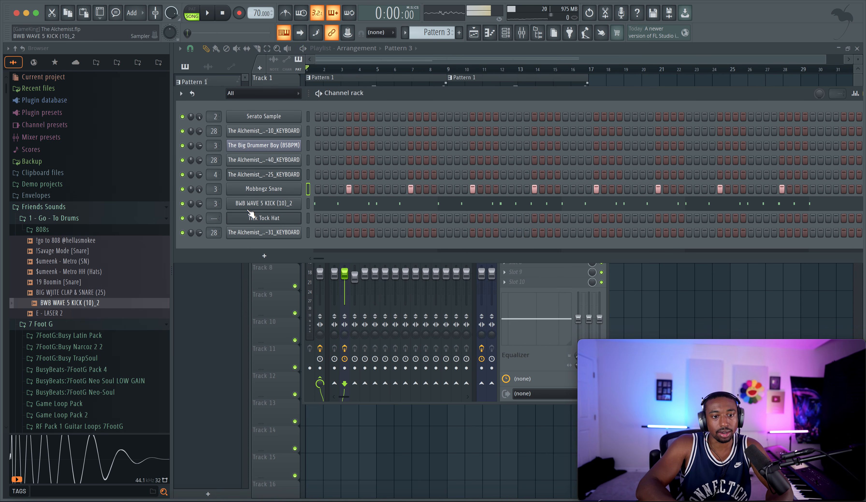
Step: Browse to The Alchemist Secret Sauce Vol. 1 drum kits, mute the Mobbngz Snare channel and start playback
left_click(92, 219)
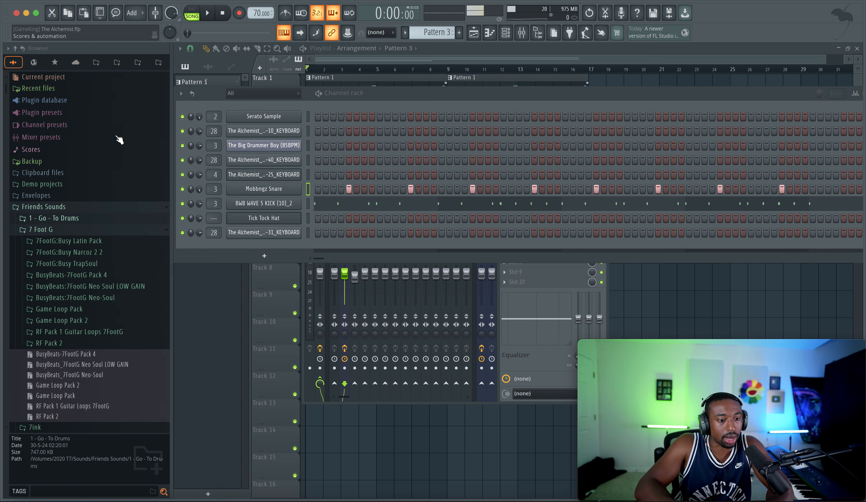
left_click(138, 63)
left_click(158, 63)
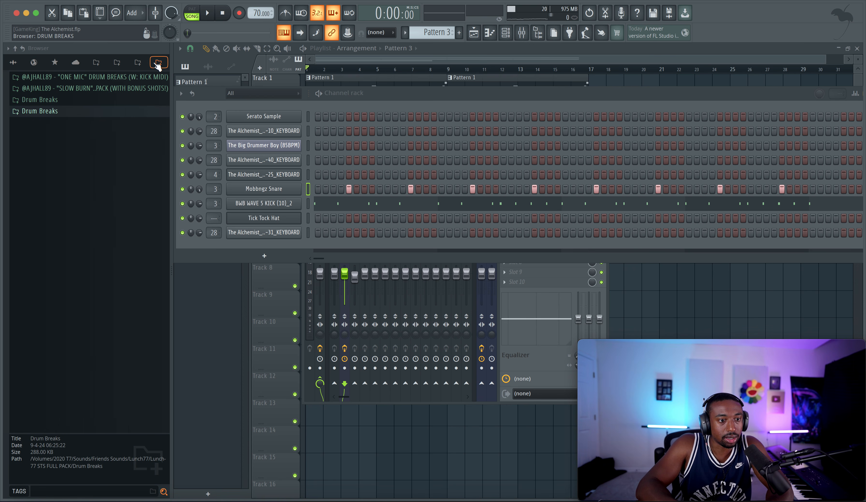
left_click(73, 111)
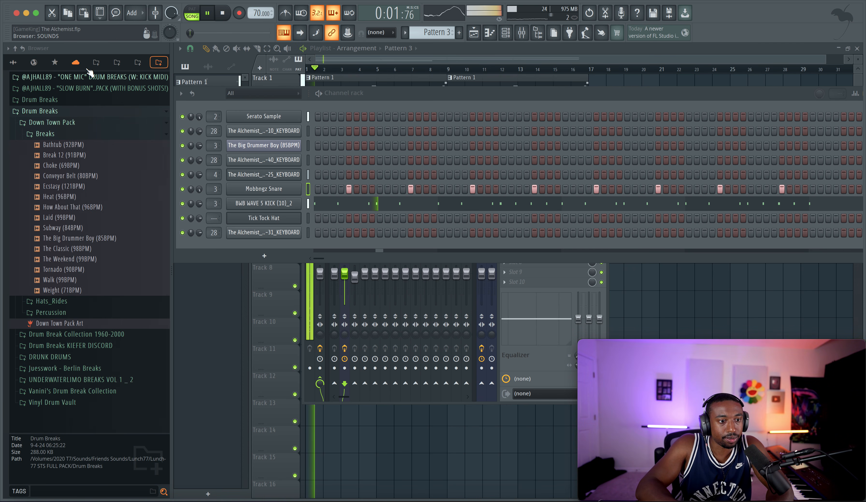
left_click(96, 62)
key("space")
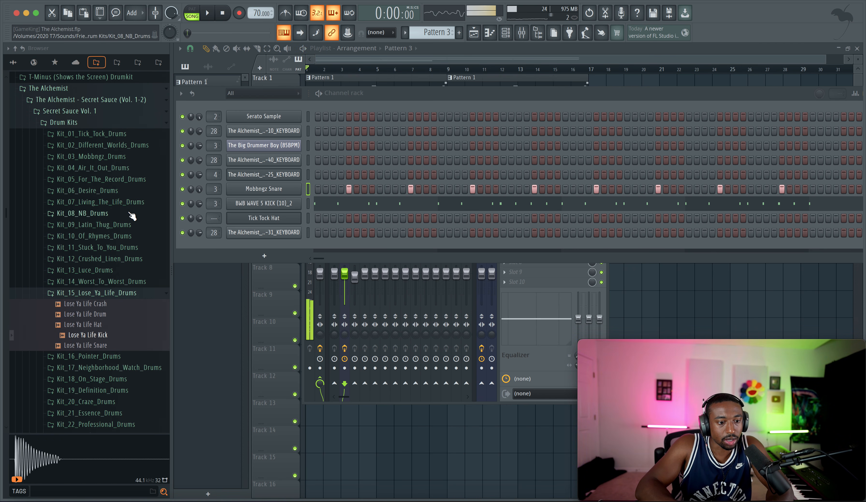
left_click(182, 189)
key("space")
Step: Audition the Pointer Snare from Kit_16_Pointer_Drums over the playing beat as a replacement snare
left_click(101, 294)
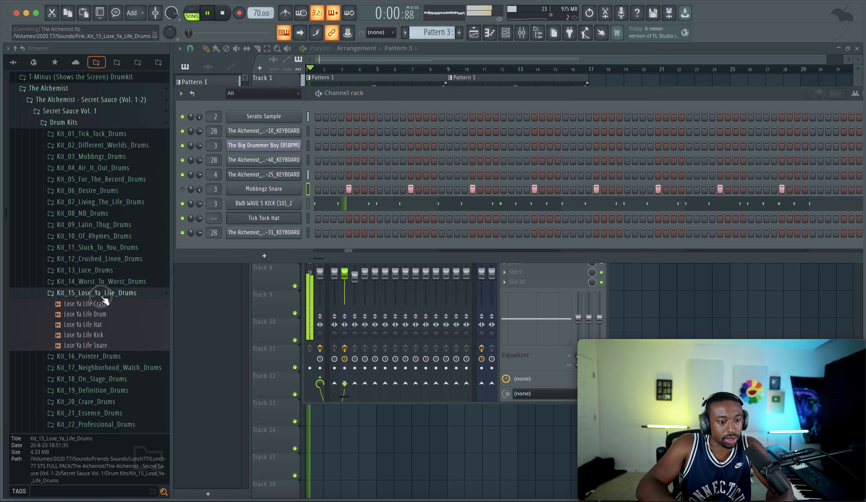
left_click(102, 303)
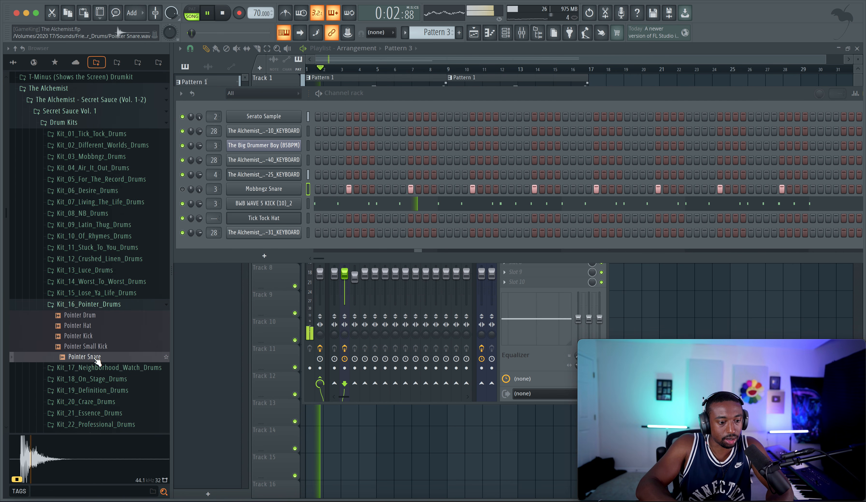
left_click(100, 295)
left_click(99, 296)
left_click(101, 304)
scroll(100, 305, "down", 3)
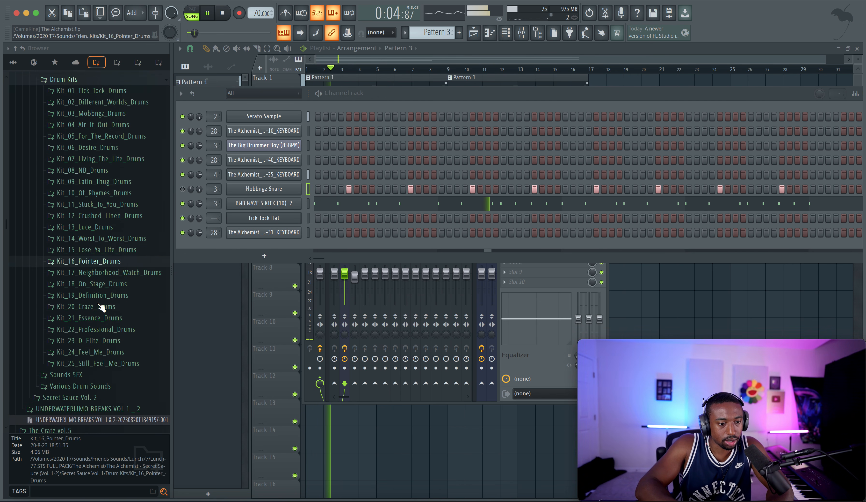
Step: Audition the Neighborhood Watch Snare and the Live On Stage Snare from kits 17 and 18 against the beat
scroll(101, 307, "down", 2)
left_click(100, 232)
left_click(100, 284)
left_click(100, 296)
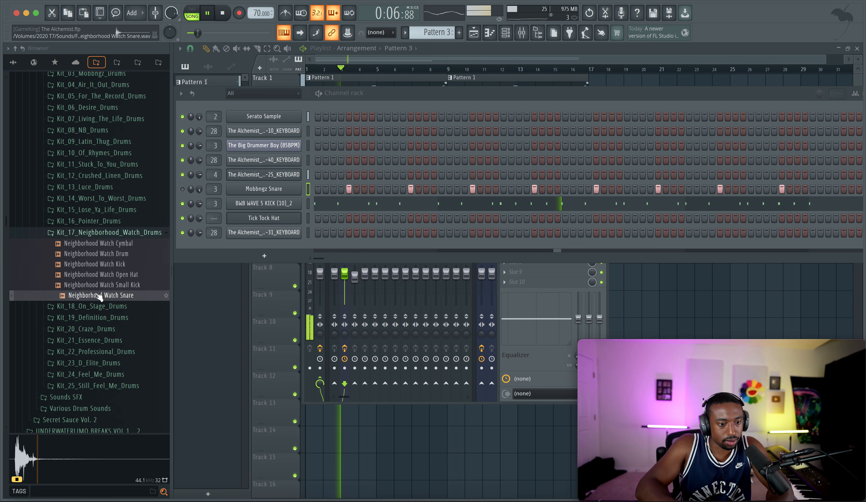
left_click(96, 232)
left_click(93, 243)
left_click(105, 286)
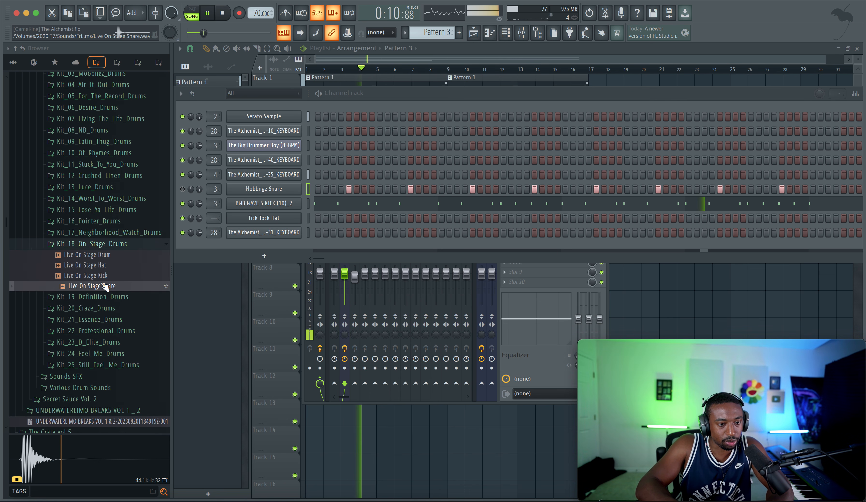
key("space")
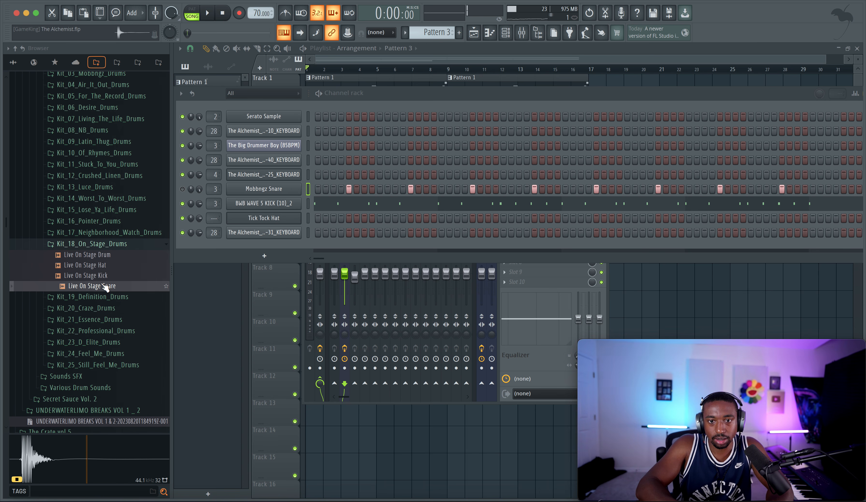
Step: Audition Craze Perc from Kit_20 and the Definition Snare from Kit_19 over the beat, ending with playback stopped
key("space")
left_click(93, 243)
left_click(86, 266)
left_click(87, 319)
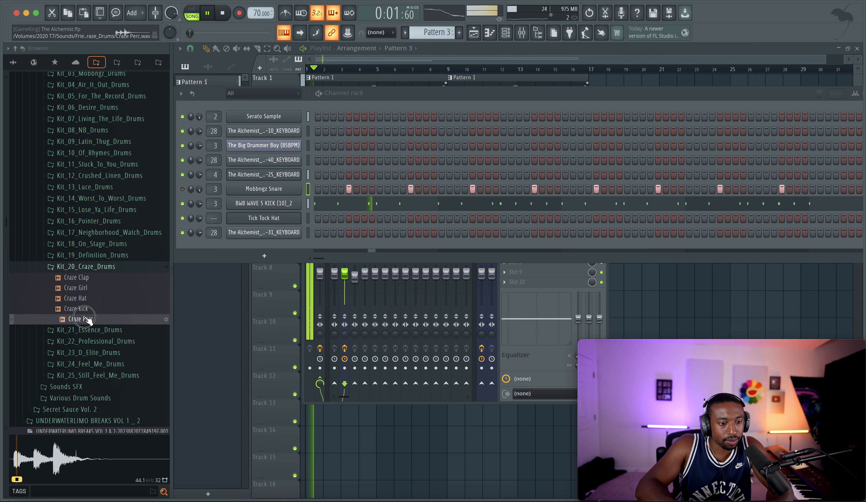
left_click(88, 266)
left_click(92, 254)
left_click(97, 266)
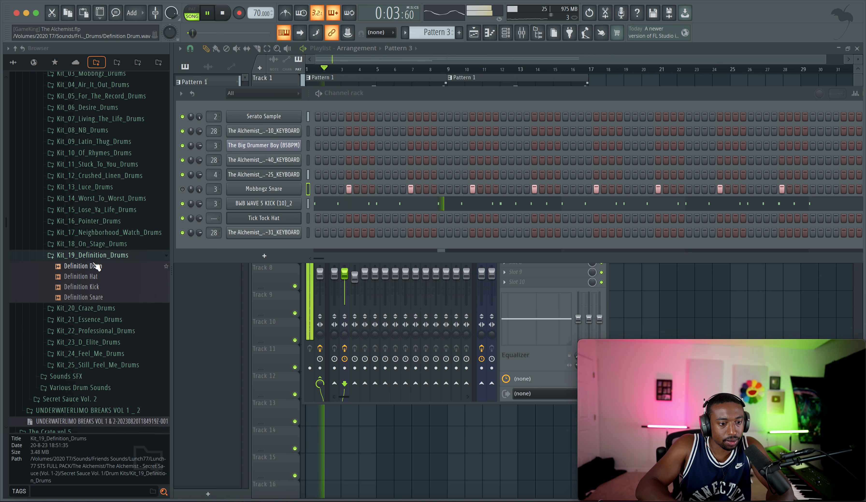
left_click(82, 297)
key("space")
Step: Load the Definition Snare into a new channel and set its silence trimming threshold to 100%
right_click(92, 298)
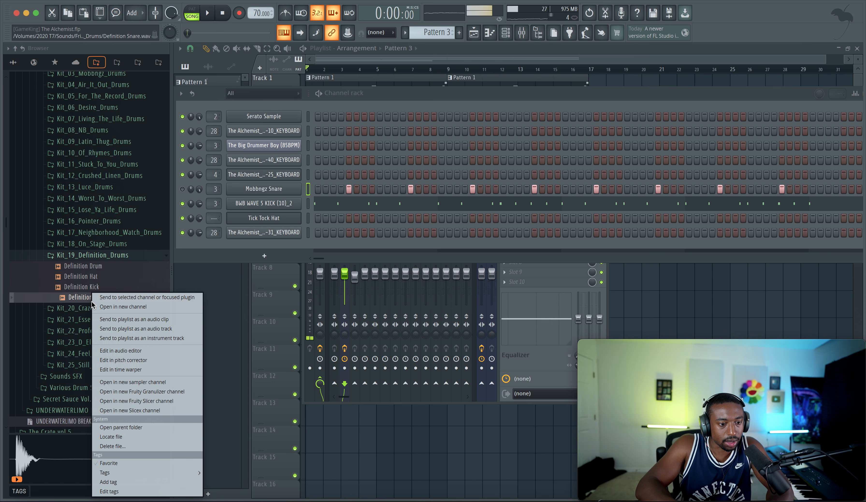
left_click(123, 306)
left_click_drag(456, 226, 456, 210)
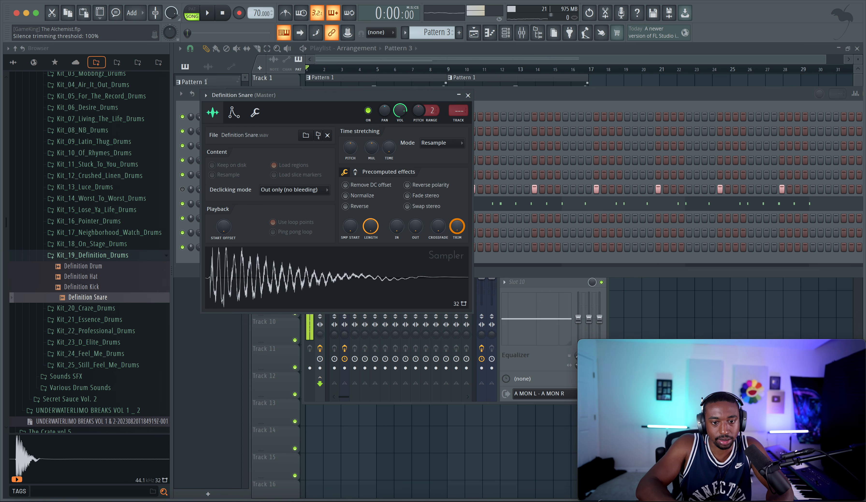
Step: Try FabFilter Pro-Q 3 on a separate mixer track for the Definition Snare, with a +0.56 dB bell at 123.07 Hz, Q 2.727
key("super+l")
left_click(531, 190)
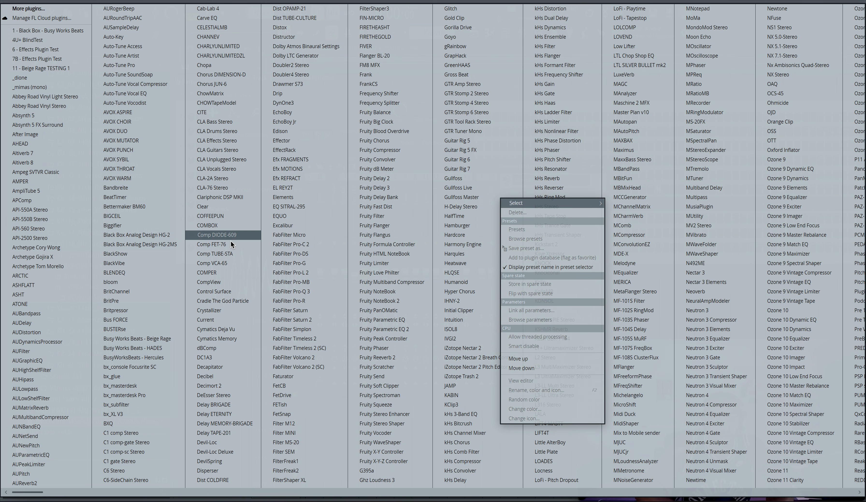
left_click(296, 292)
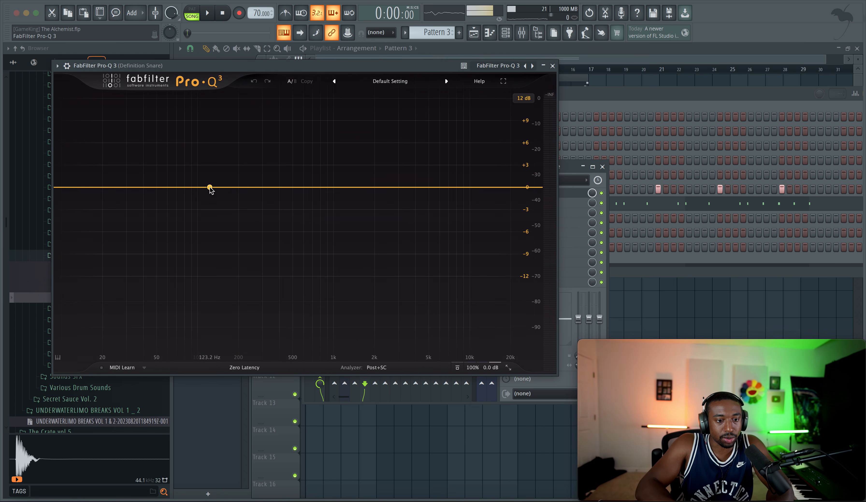
left_click_drag(209, 187, 209, 183)
key("space")
scroll(210, 183, "up", 5)
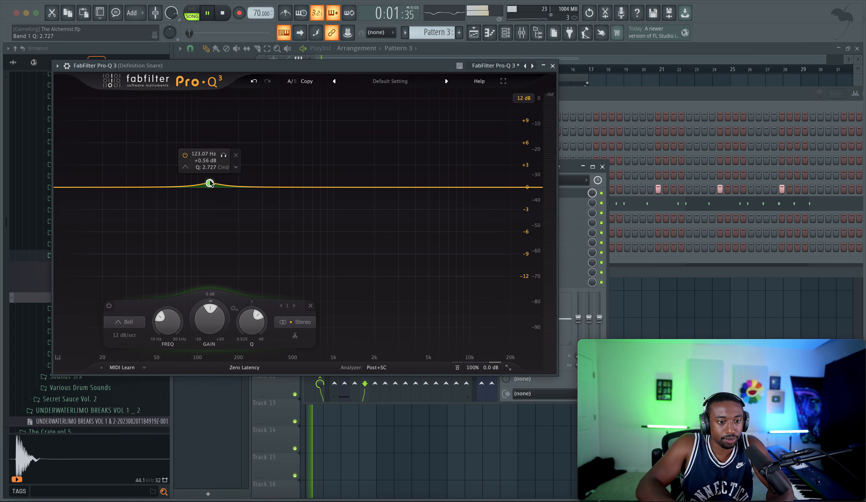
key("space")
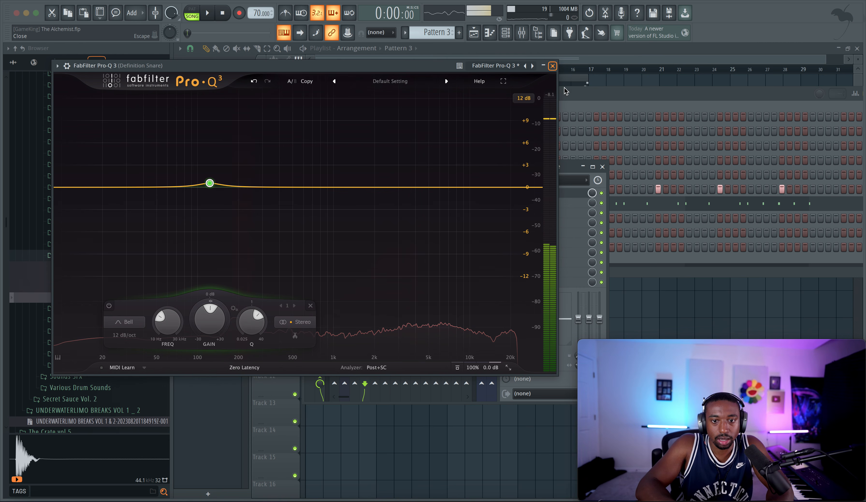
left_click(553, 65)
Step: Route the Definition Snare to mixer track 3, move the Mobbngz Snare steps onto its channel and play the song
left_click(510, 93)
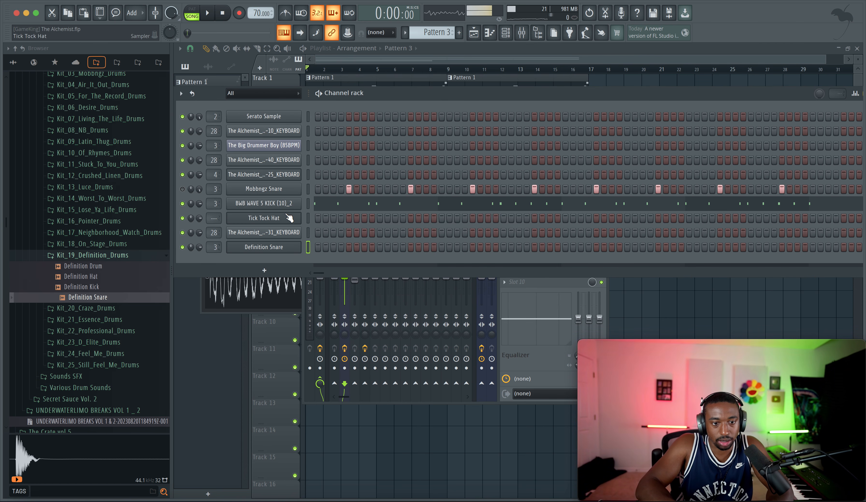
left_click(308, 189)
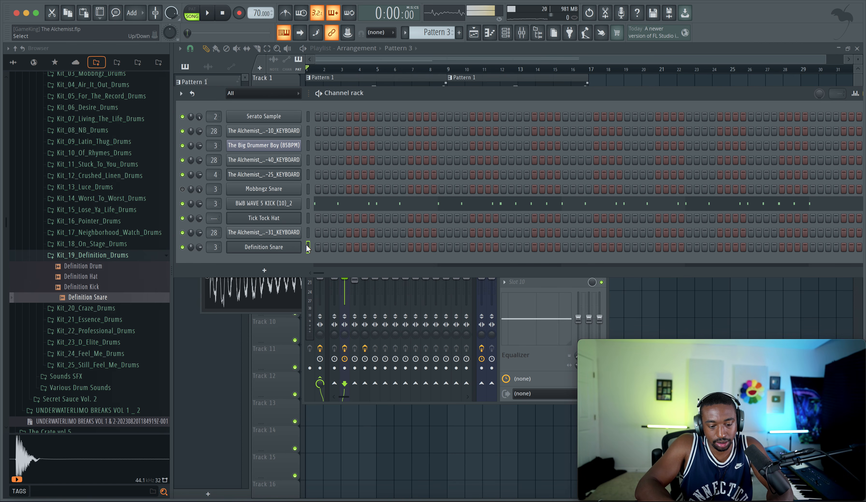
key("space")
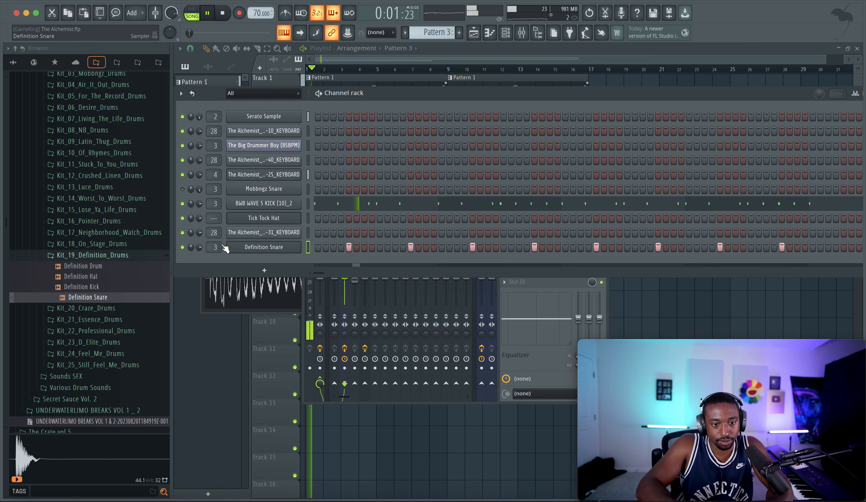
left_click(250, 245)
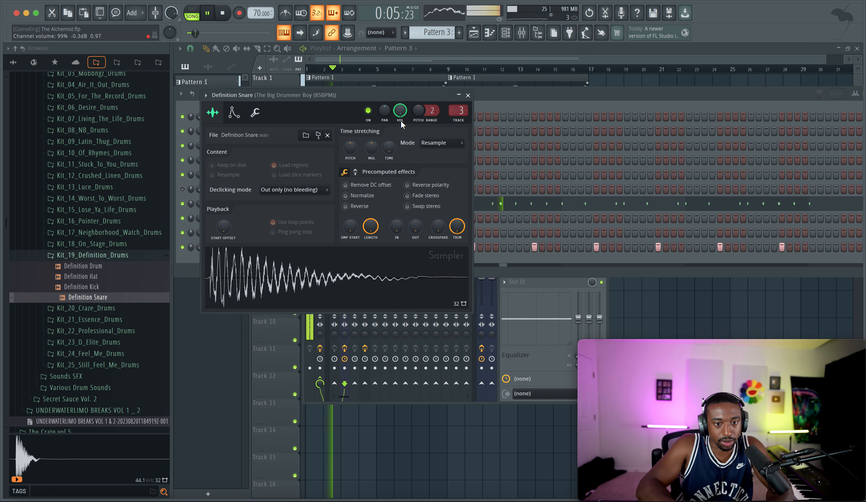
mouse_move(418, 111)
left_mouse_down()
mouse_move(418, 127)
mouse_move(419, 114)
left_mouse_up()
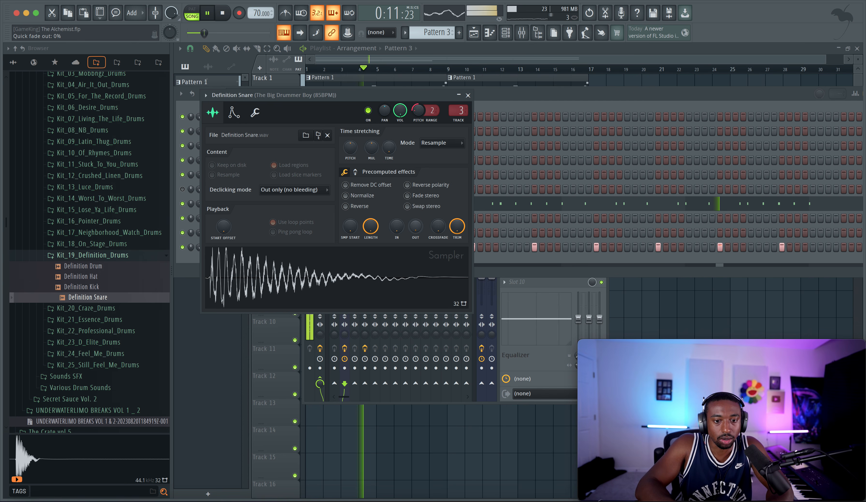
left_click_drag(416, 228, 417, 223)
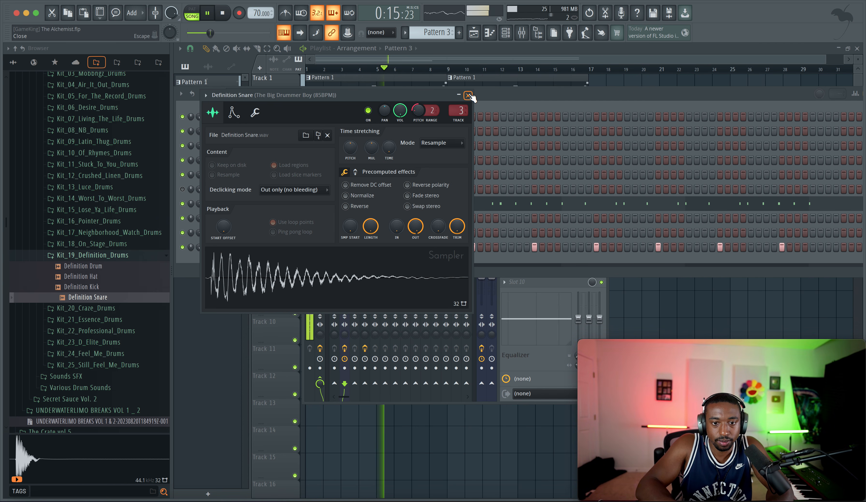
Step: Boost the Definition Snare sample slightly with the Boost precomputed effect and close its channel settings
left_click(355, 172)
left_click_drag(352, 197, 352, 195)
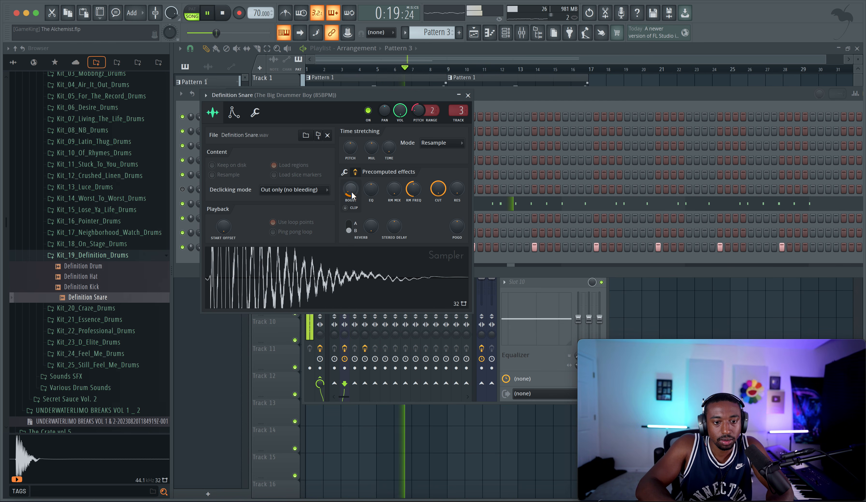
left_click(468, 95)
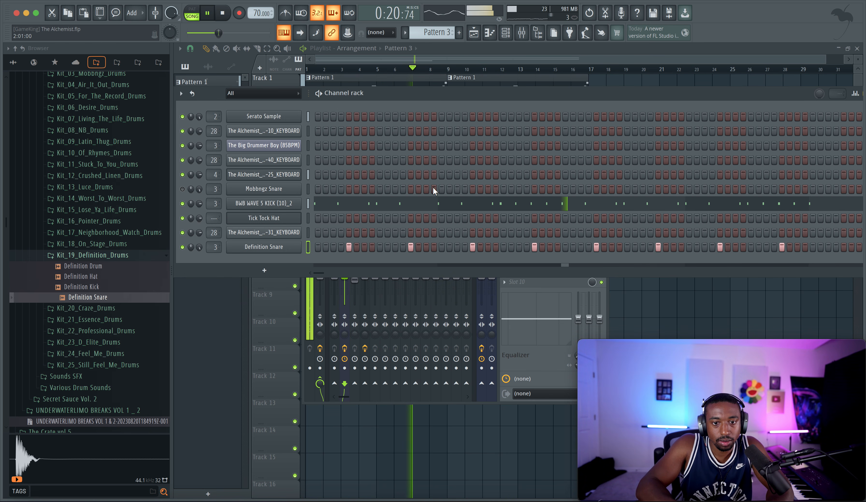
Step: Stop playback, copy StandardCLIP from mixer track 3 to Insert 6 and route the Definition Snare to mixer track 6
left_click(522, 300)
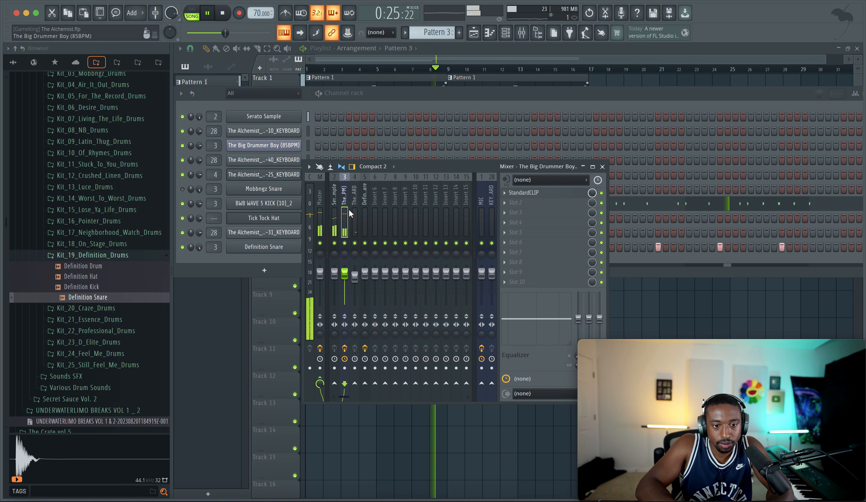
key("space")
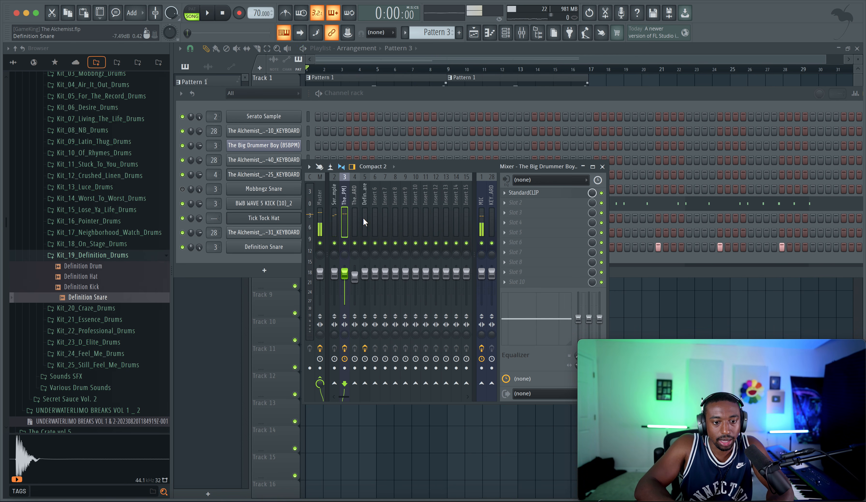
left_click(508, 194)
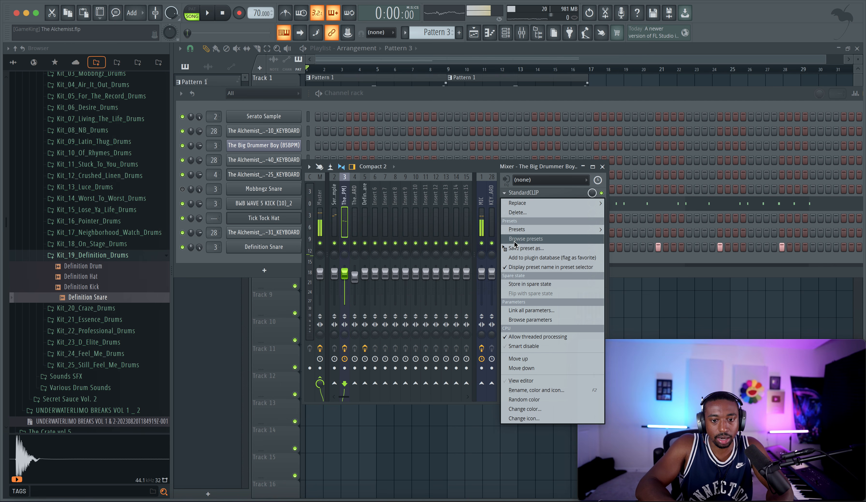
left_click_drag(515, 244, 377, 213)
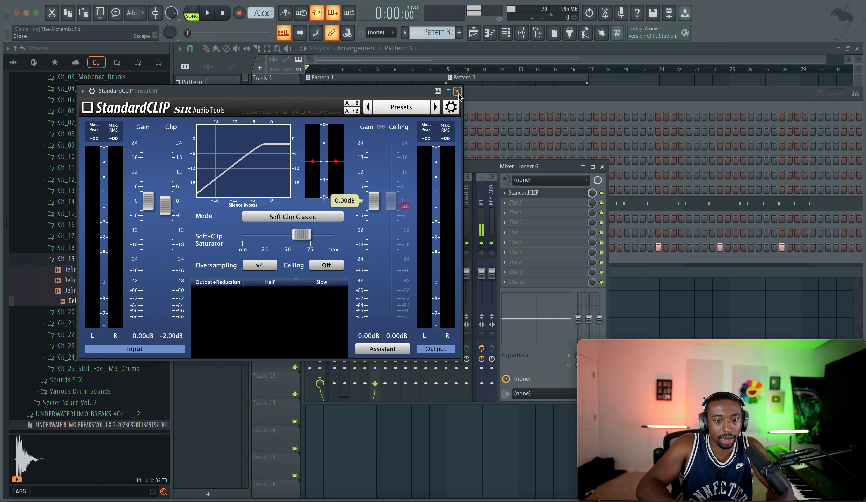
key("Escape")
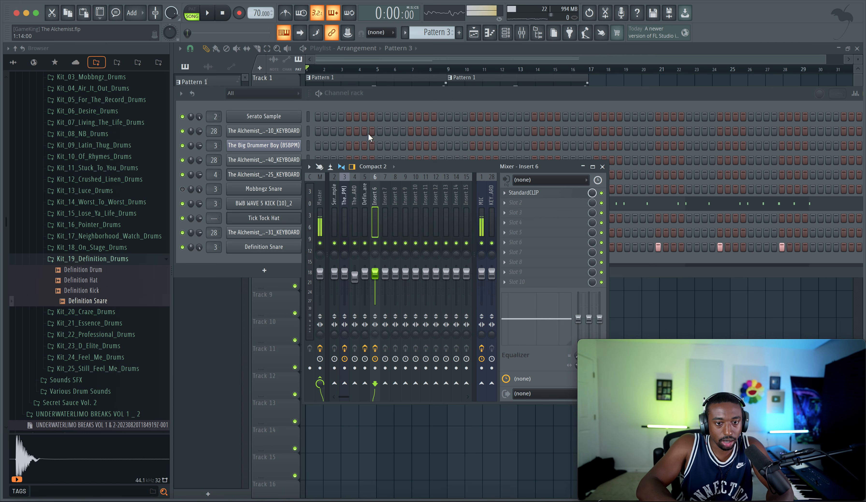
left_click(270, 256)
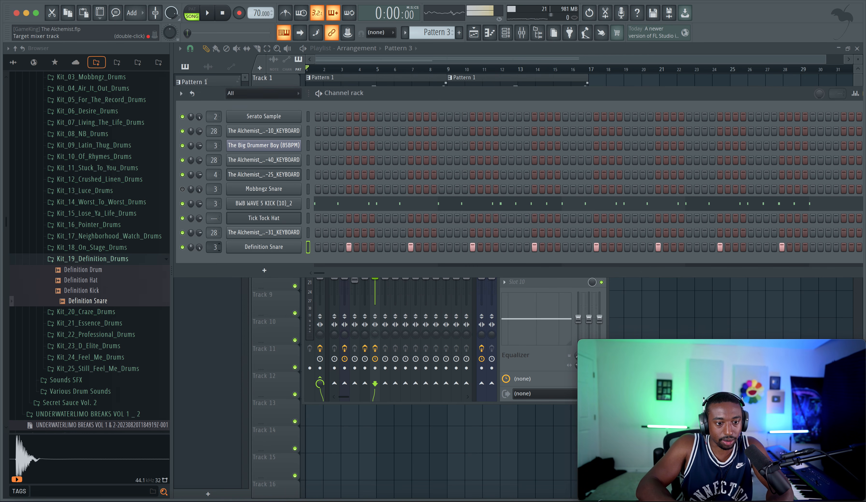
left_click(525, 344)
Step: Set the StandardCLIP output gain on Insert 6 to -4.20 dB while playing the song
left_click(547, 195)
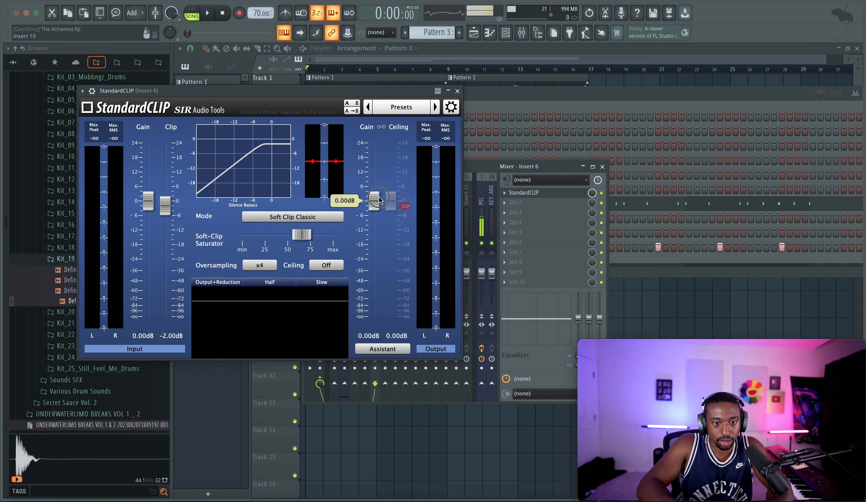
left_click_drag(378, 199, 375, 211)
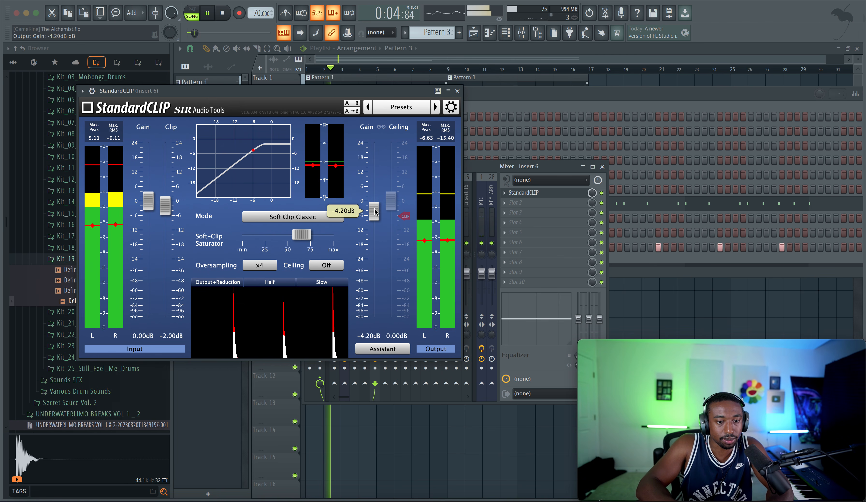
left_click(458, 91)
left_click(465, 94)
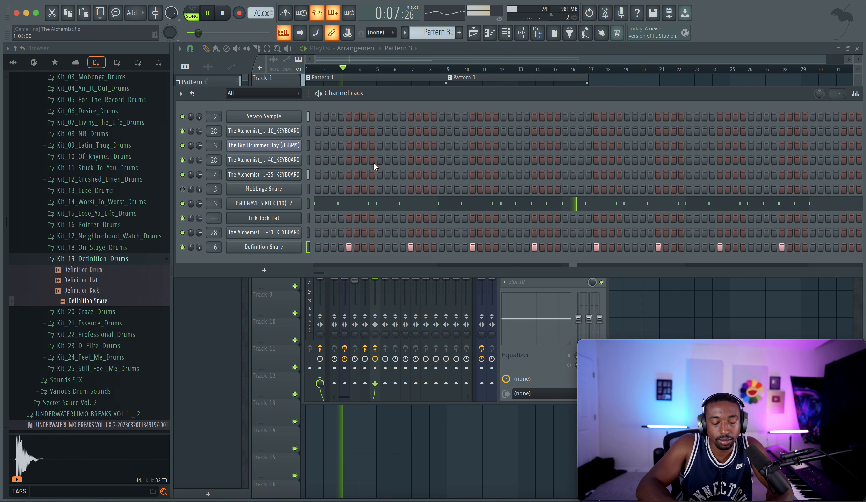
Step: Route the Tick Tock Hat to mixer track 7 and start recording its part from the beginning of the song
left_click(310, 216)
key("super+l")
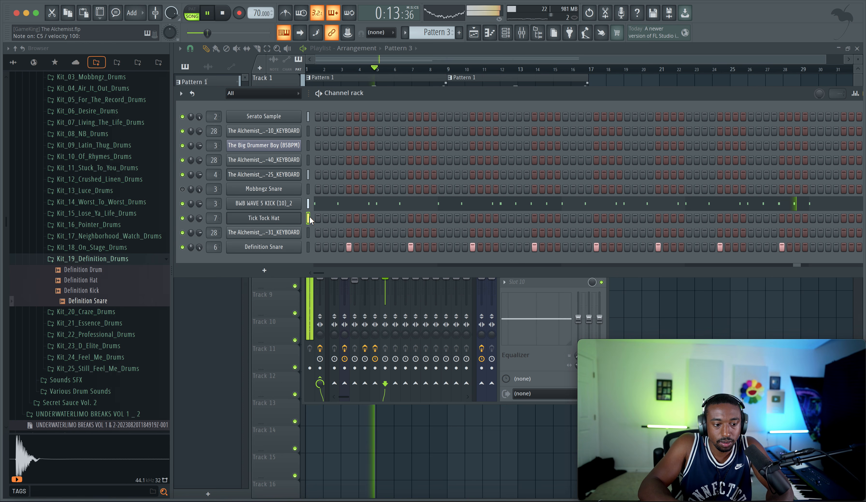
key("space")
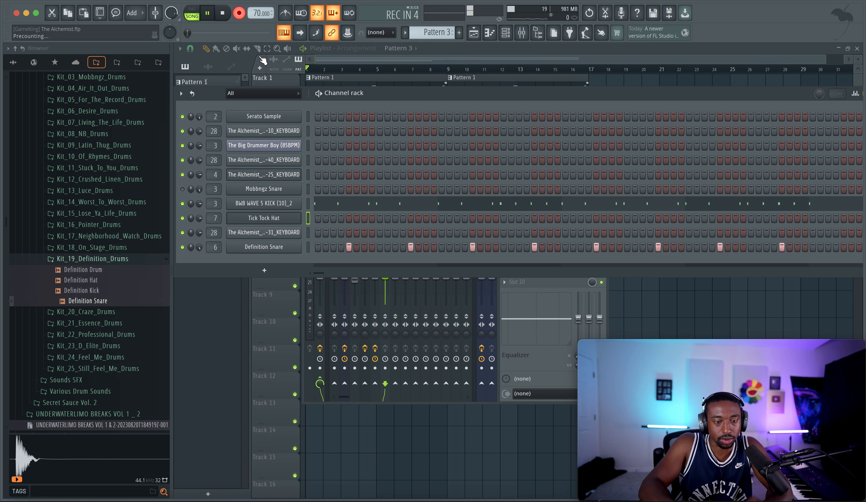
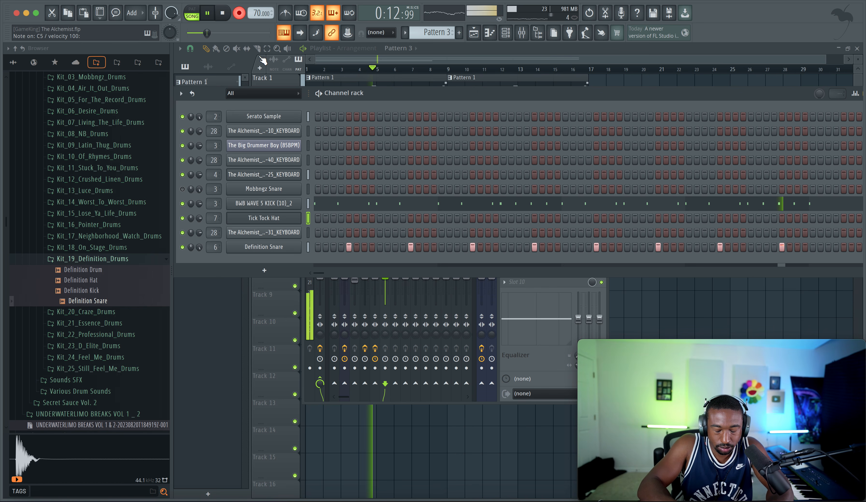
Step: Finish the Tick Tock Hat recording and raise the Insert 6 mixer fader to 1.7 dB during playback
key("space")
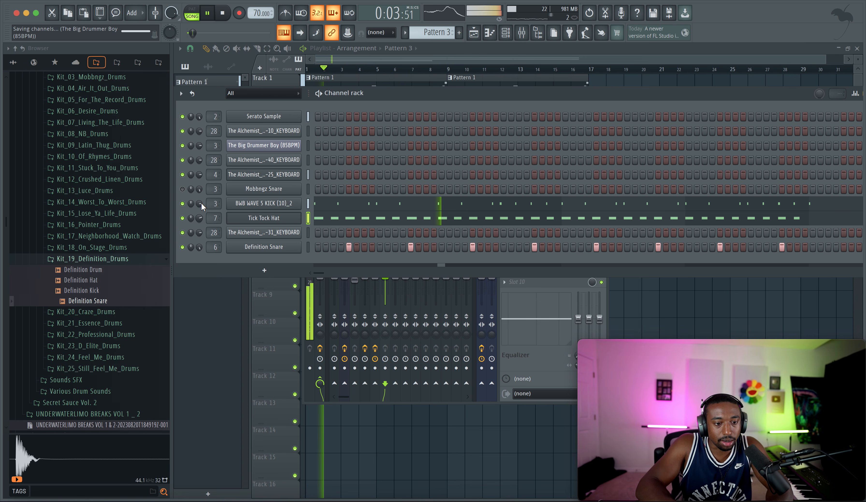
left_click(522, 358)
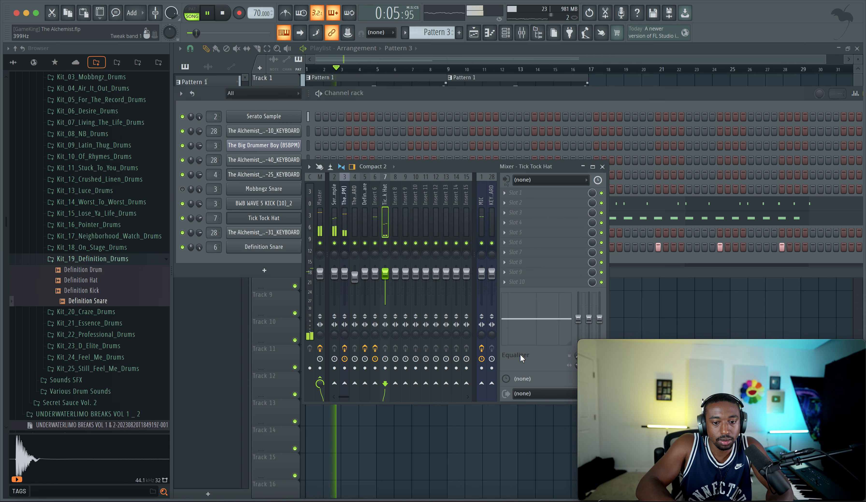
left_click(346, 213)
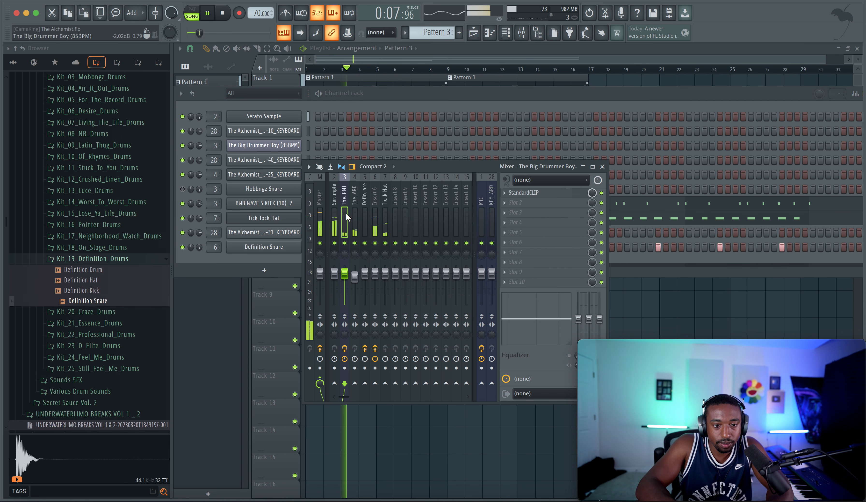
left_click(375, 272)
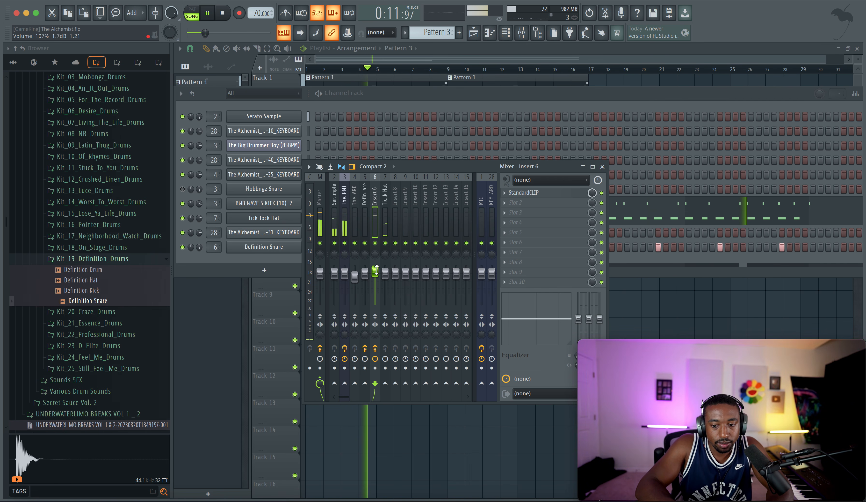
Step: Route the Serato Sample channel to mixer track 3 and close the mixer
left_click(336, 225)
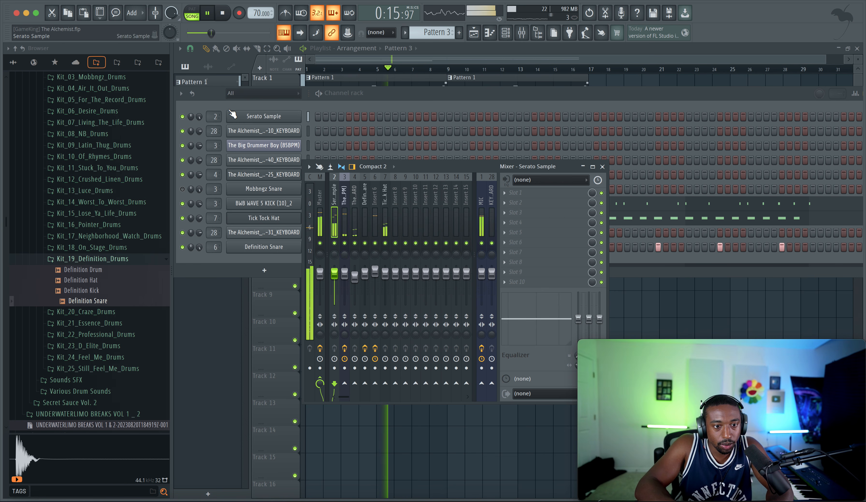
left_click(214, 117)
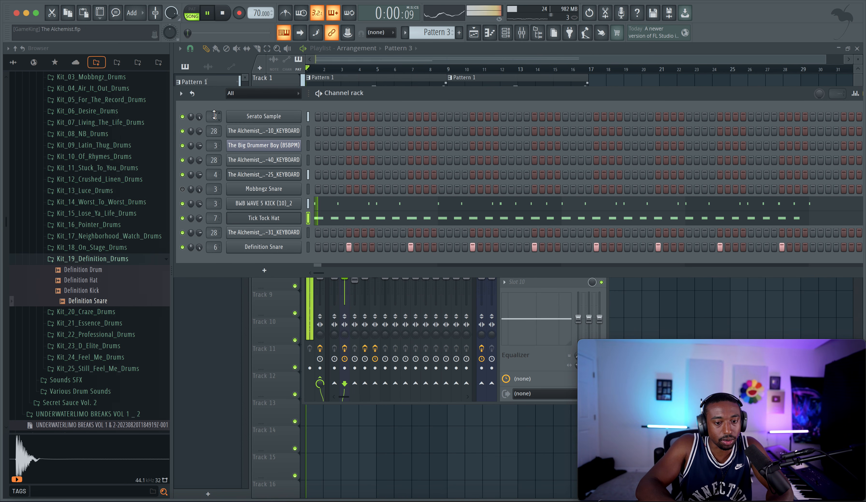
left_click(505, 333)
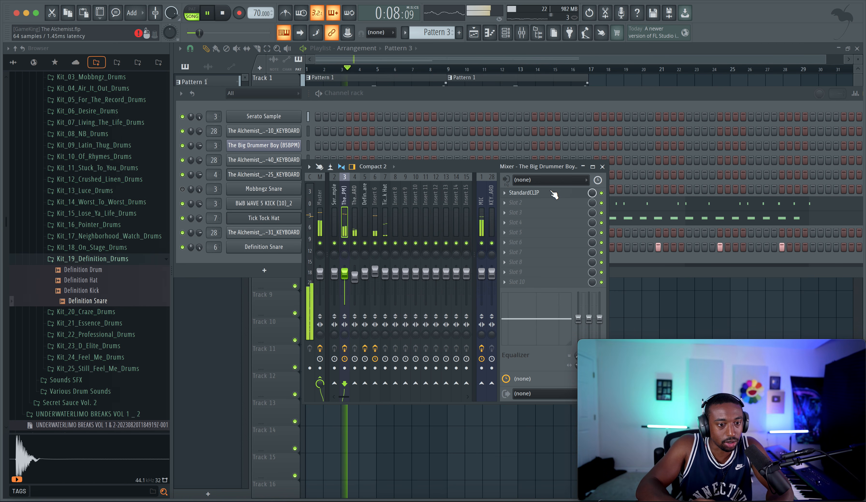
left_click(603, 167)
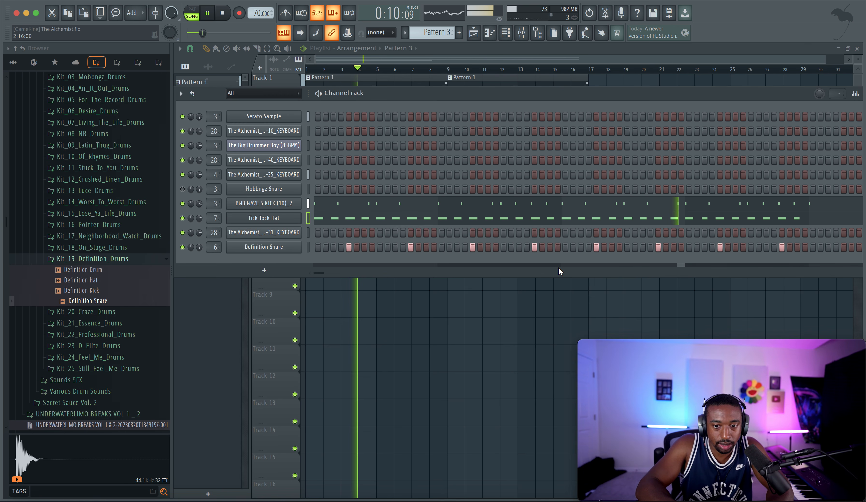
Step: Duplicate the keyboard audio clip on Track 3 so that the copy starts at bar 9
right_click(559, 299)
left_click_drag(447, 144, 403, 144)
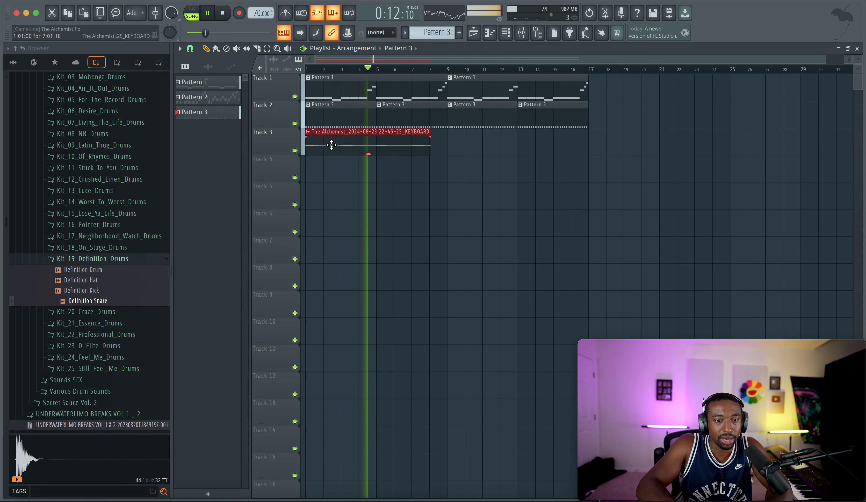
left_click_drag(331, 143, 462, 145)
left_click(462, 196, "super")
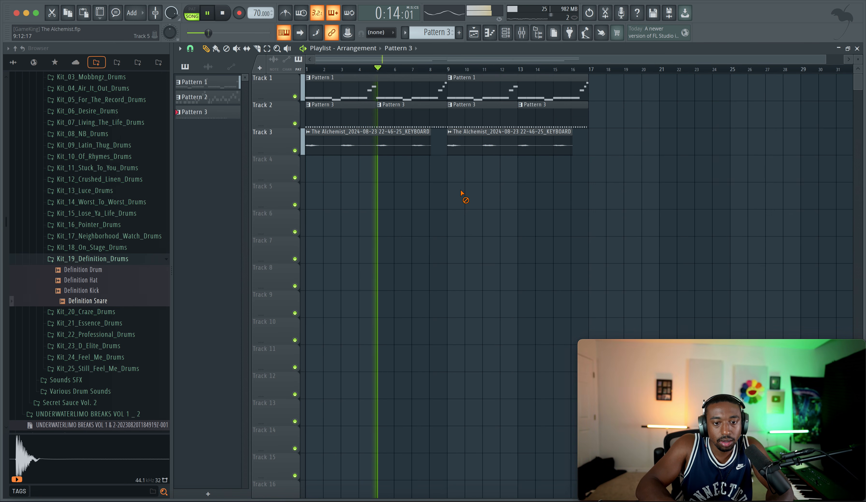
Step: Collapse the browser's folder structure, show all its content and hide the browser to widen the playlist
left_click(8, 49)
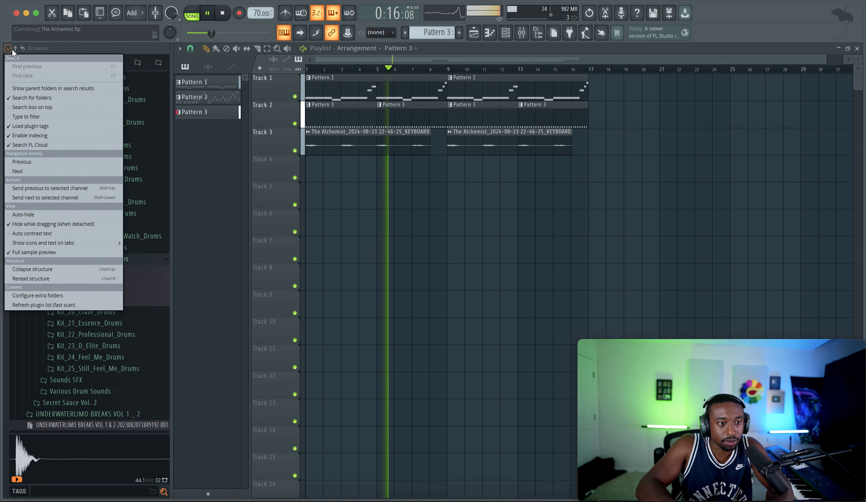
left_click(15, 49)
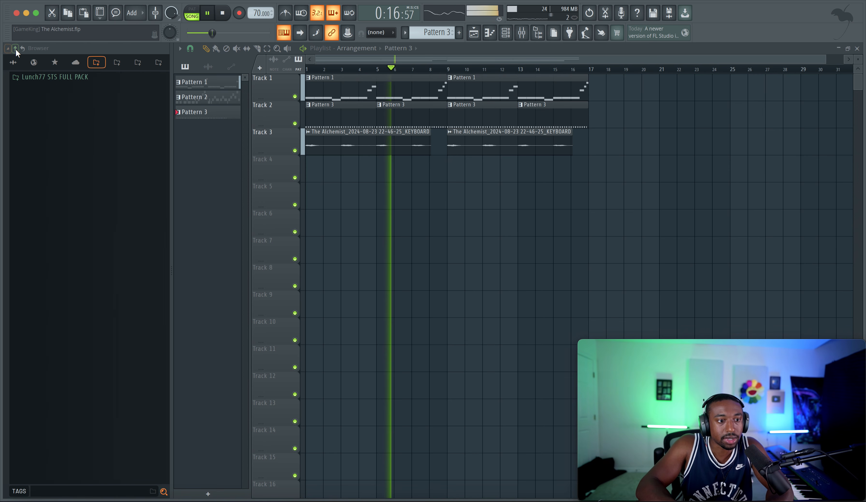
left_click(13, 62)
left_click(527, 35)
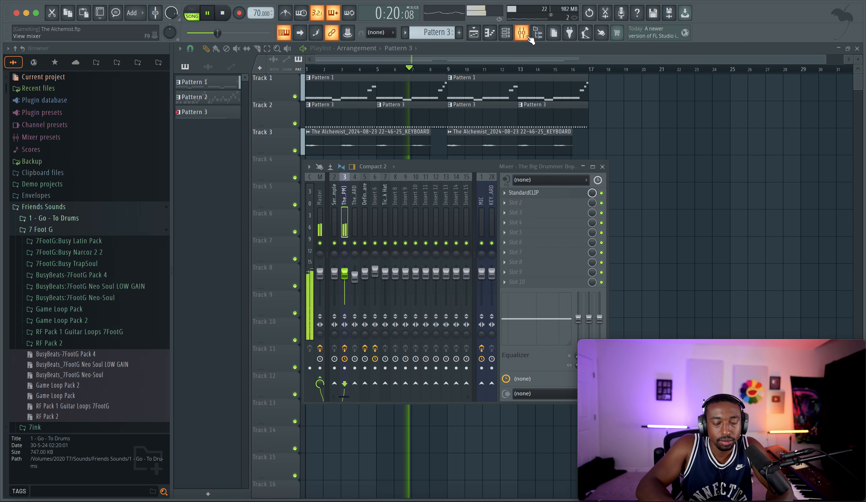
left_click(539, 36)
right_click(507, 168)
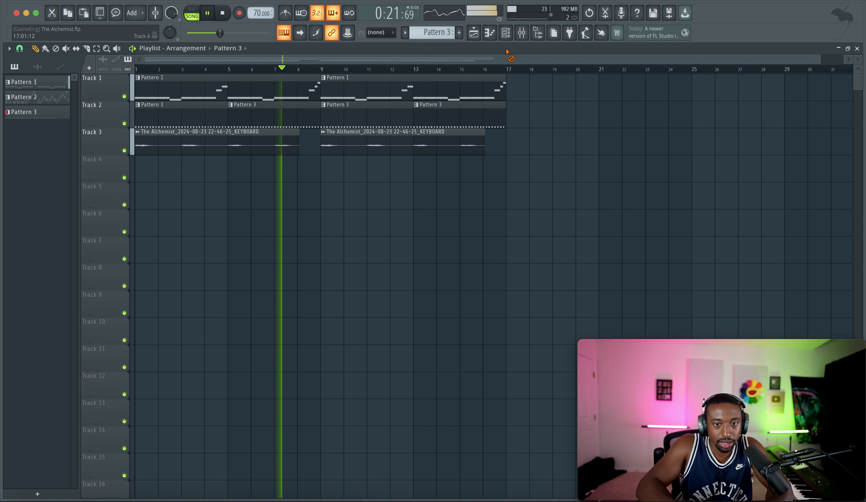
Step: Arm the KEYBOARD mixer track for disk recording and return to the playlist
left_click(506, 32)
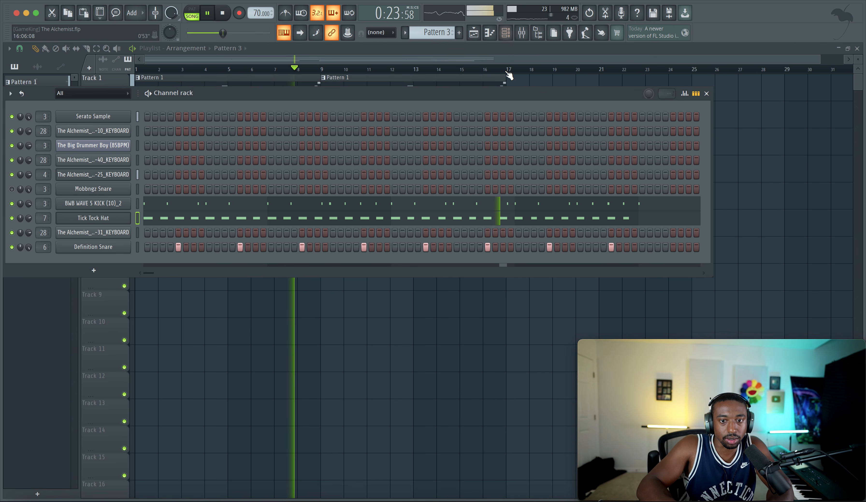
left_click(521, 33)
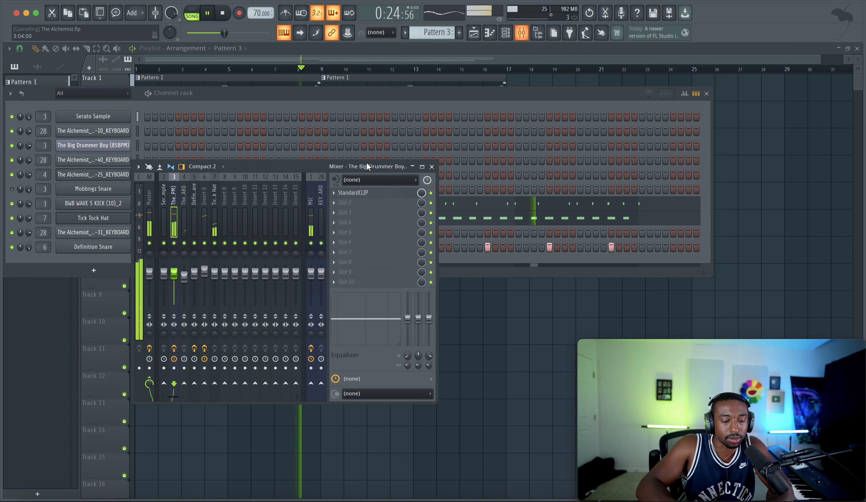
left_click(322, 367)
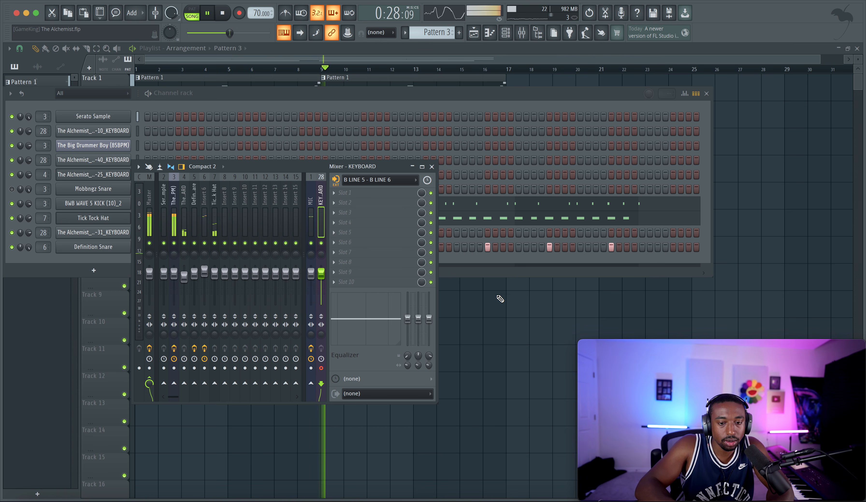
key("F12")
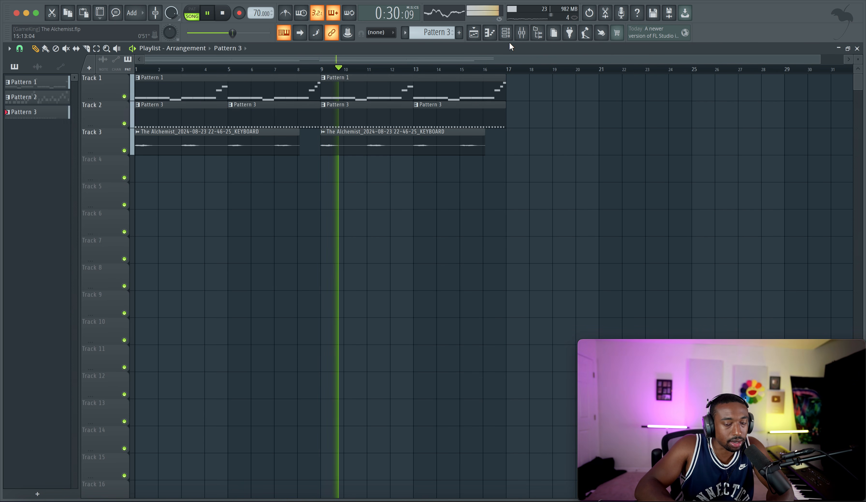
left_click(522, 32)
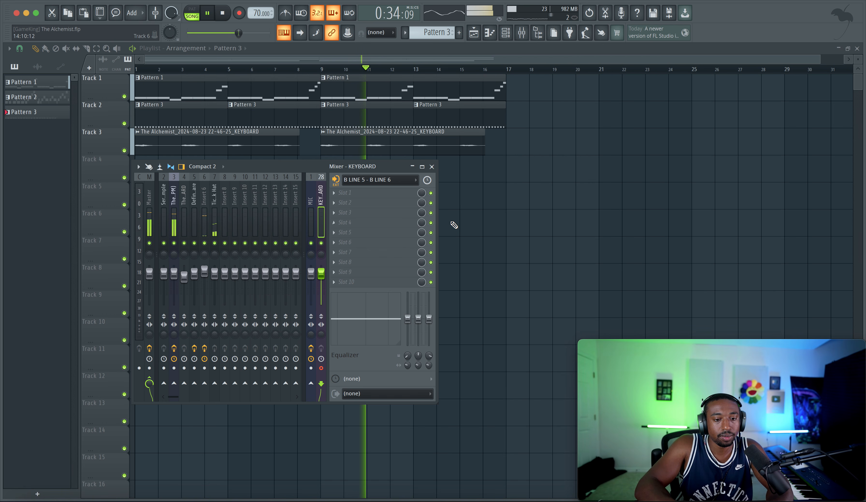
key("F9")
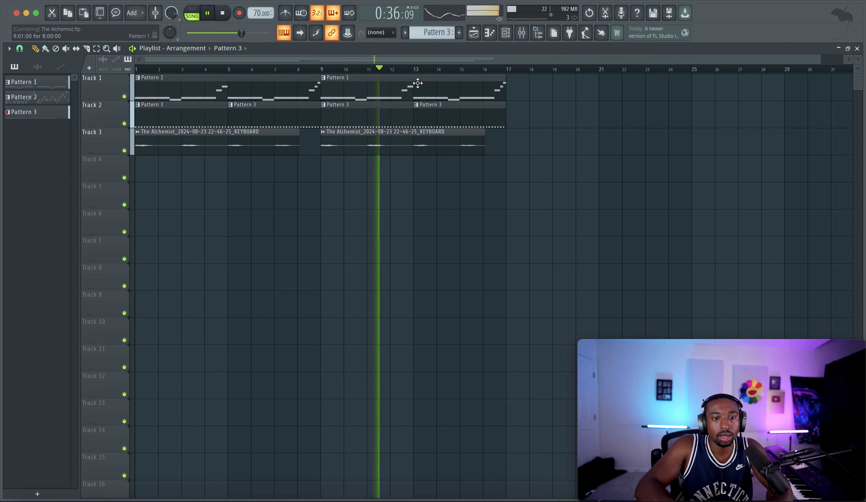
Step: Make the second Pattern 1 clip unique and raise its two high notes before bar 5 one semitone to G#3 and A#3
left_click(324, 77)
left_click(338, 172)
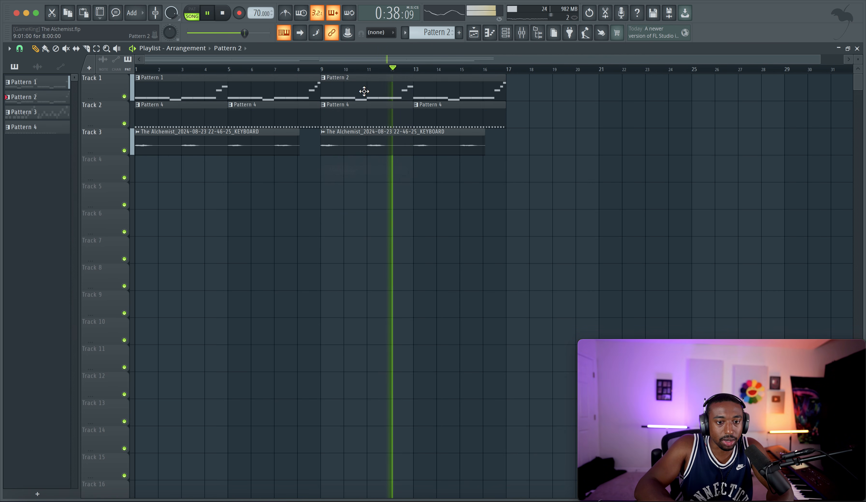
double_click(364, 91)
left_click(207, 295)
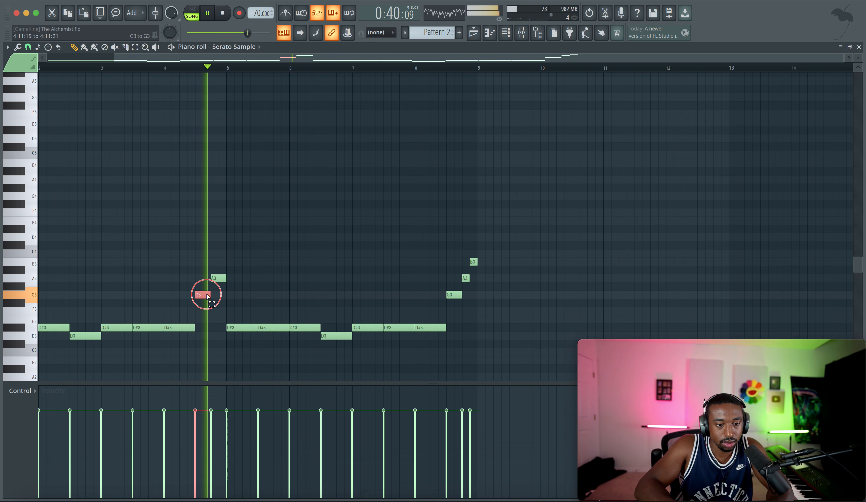
left_click_drag(207, 294, 215, 263)
key("space")
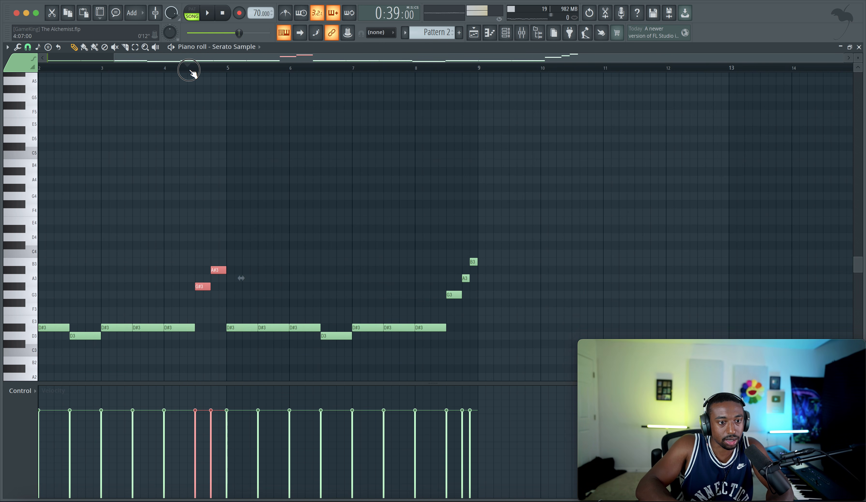
key("space")
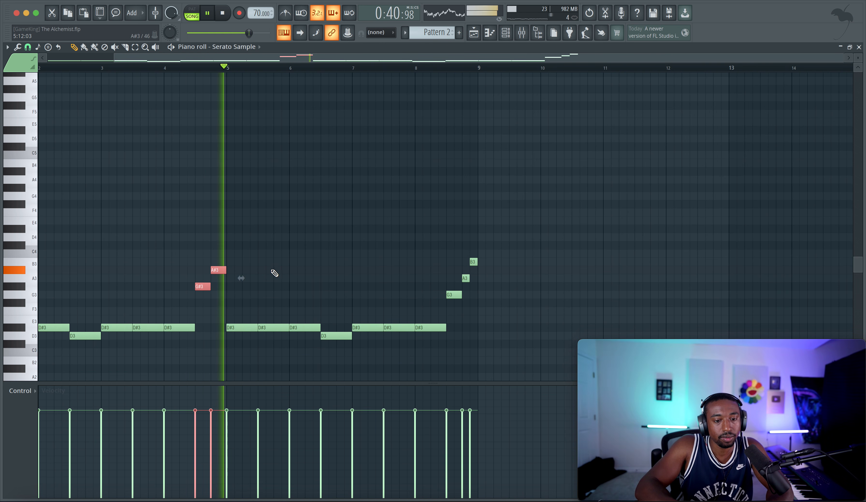
Step: Raise the three ascending notes before bar 9 two semitones to A3, B3 and C#4, audition them and return to the playlist
left_click_drag(448, 305, 479, 259)
key("shift+Up")
key("shift+Up")
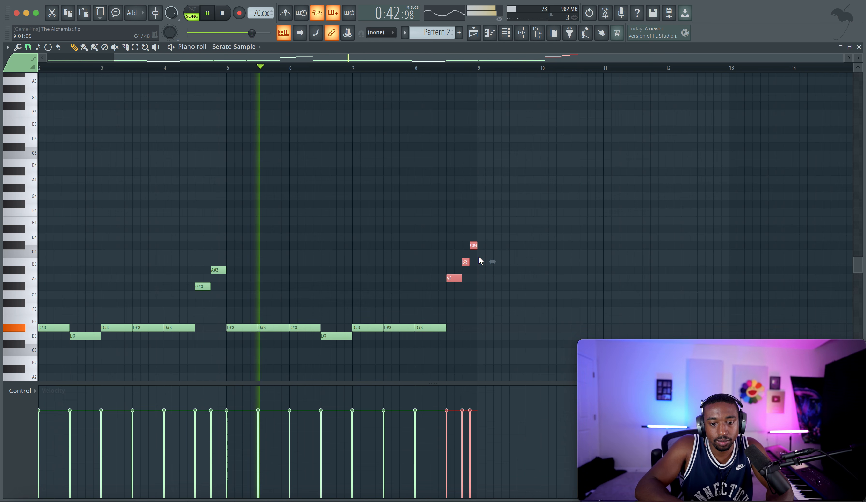
left_click(429, 68)
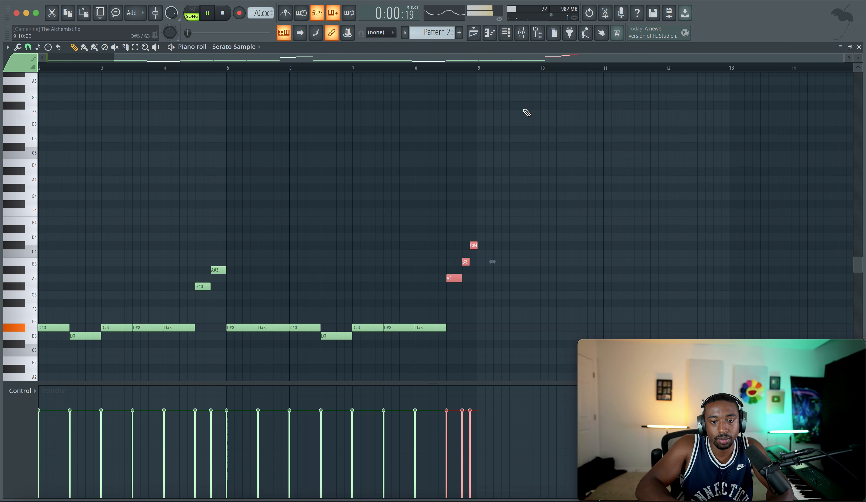
left_click(480, 33)
scroll(444, 174, "down", 3)
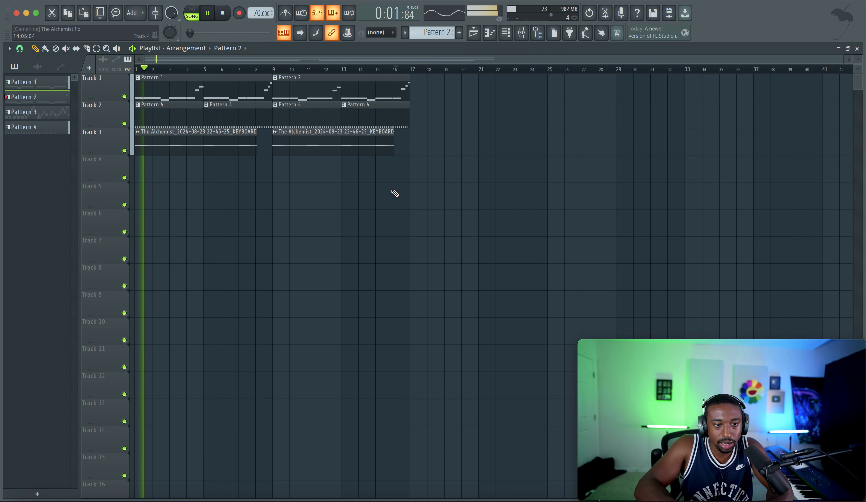
Step: Set the Serato Sample channel's fine time shift to 0:01 during playback, close its settings and reopen the mixer
left_click(509, 35)
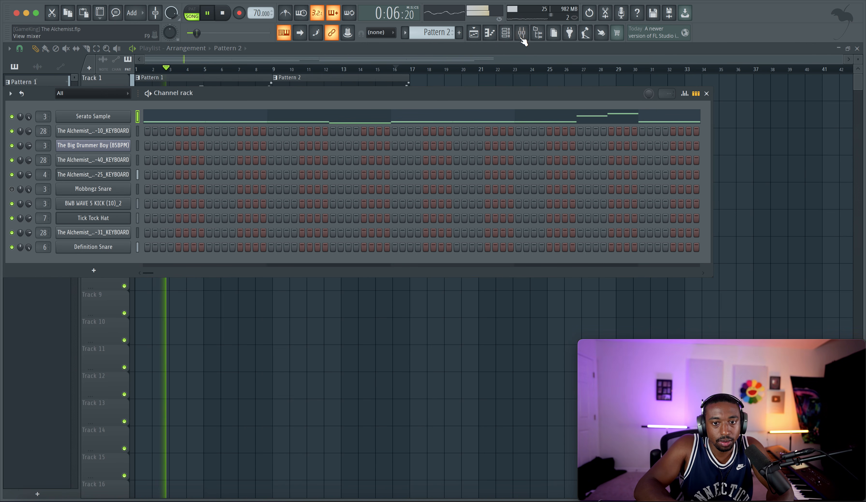
left_click(522, 34)
left_click(174, 334)
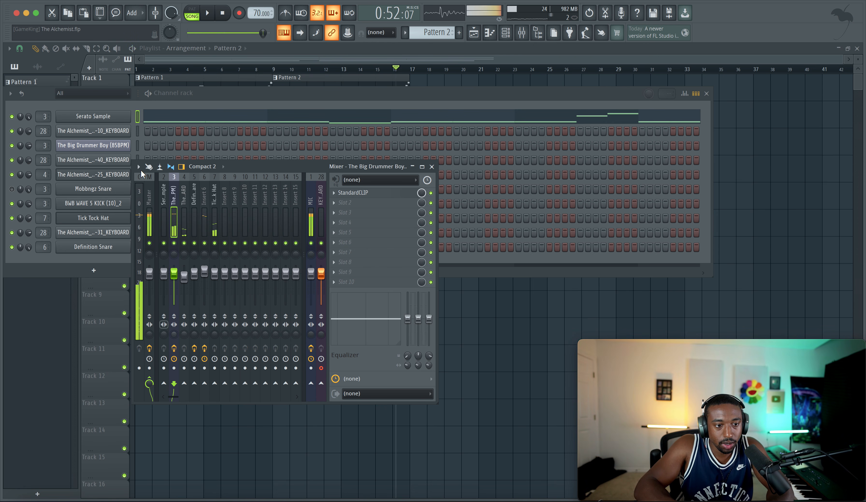
left_click(110, 118)
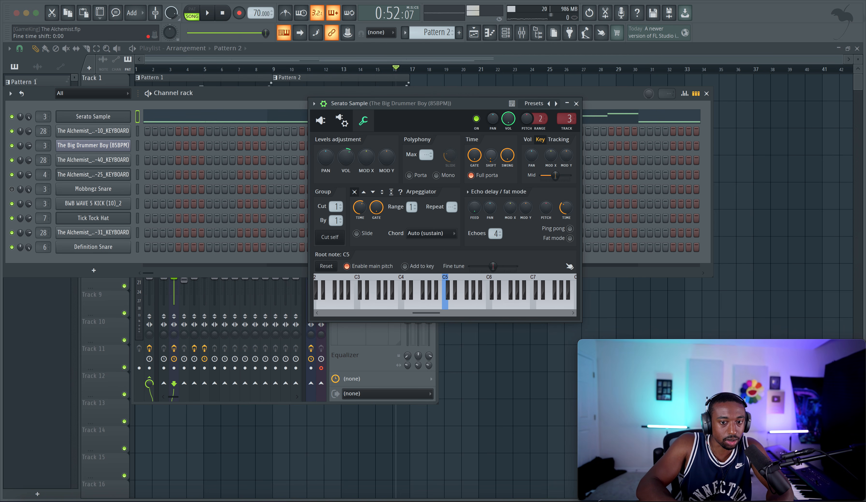
key("space")
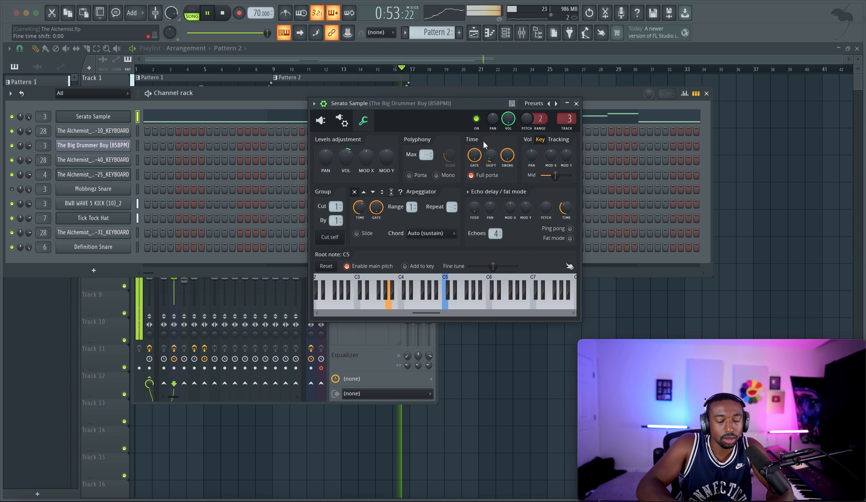
left_click(576, 103)
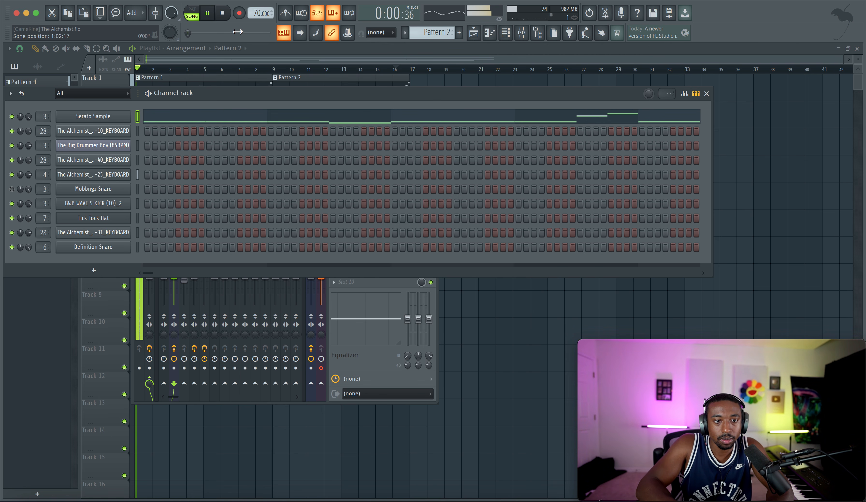
left_click(115, 117)
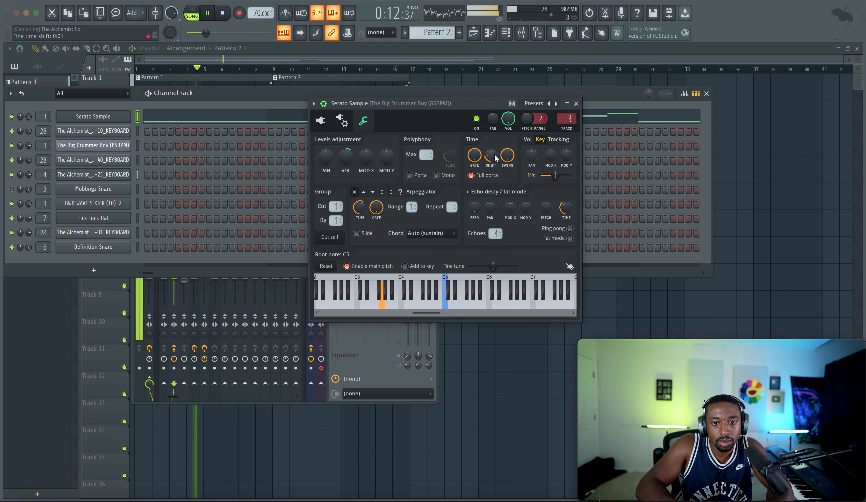
left_click(477, 357)
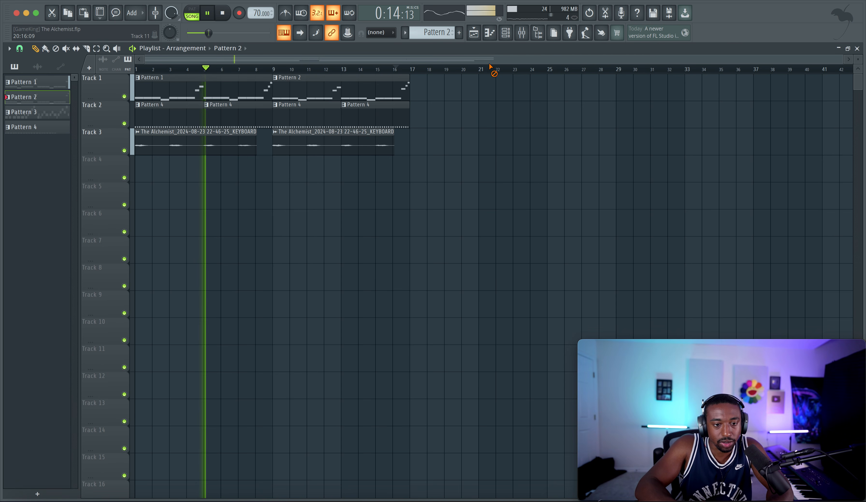
left_click(522, 33)
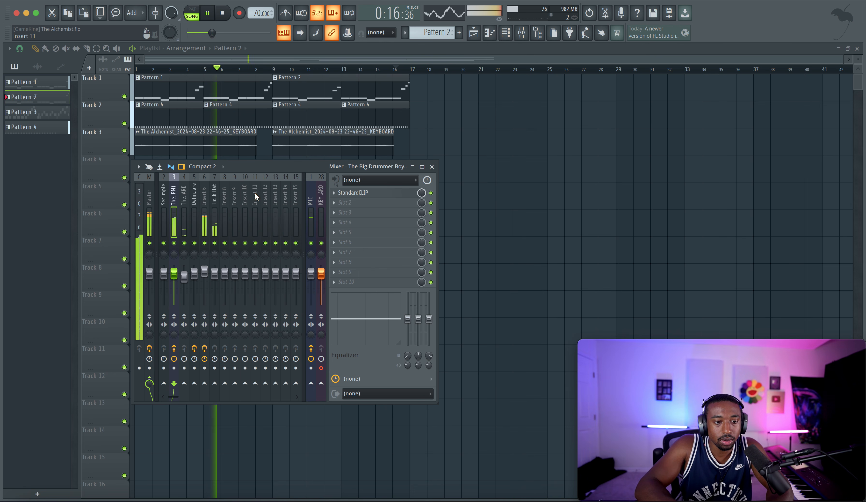
Step: Check the Tick Tock Hat mixer track during playback, reopen the mixer and select the KEYBOARD input track
left_click(216, 226)
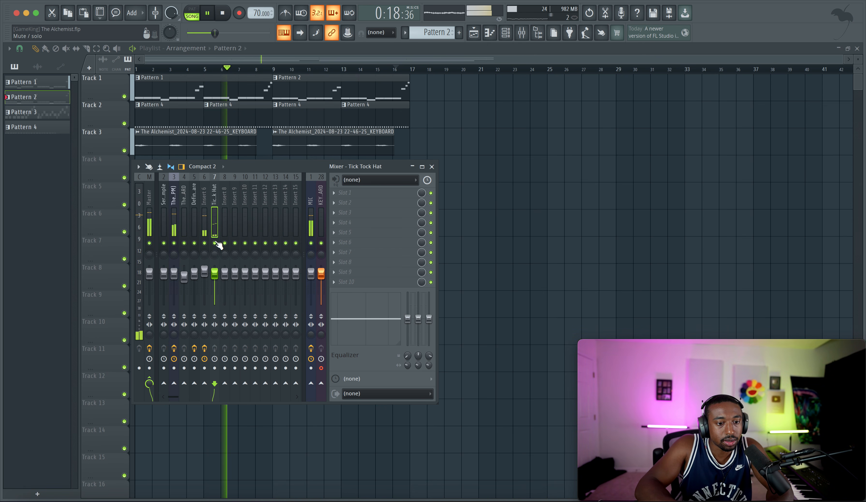
right_click(483, 122)
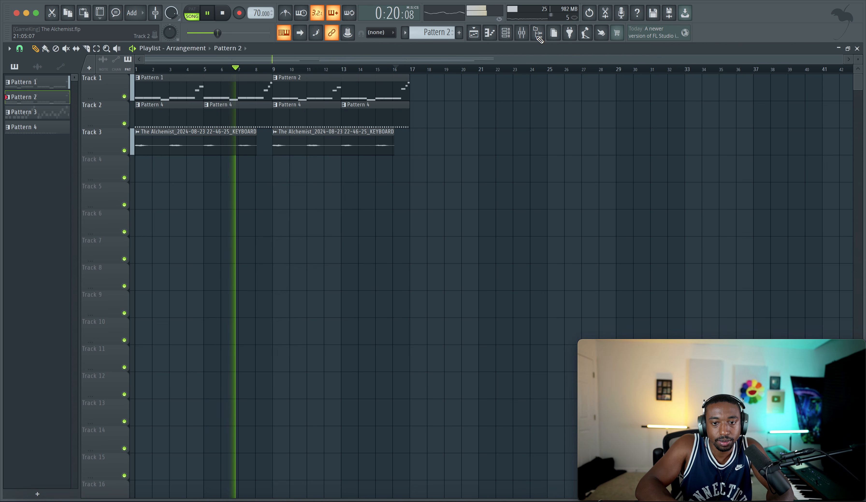
left_click(522, 33)
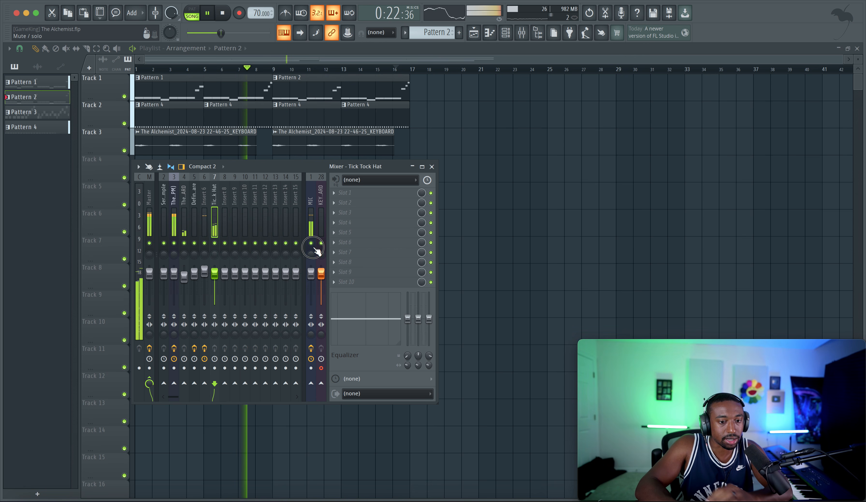
left_click(321, 220)
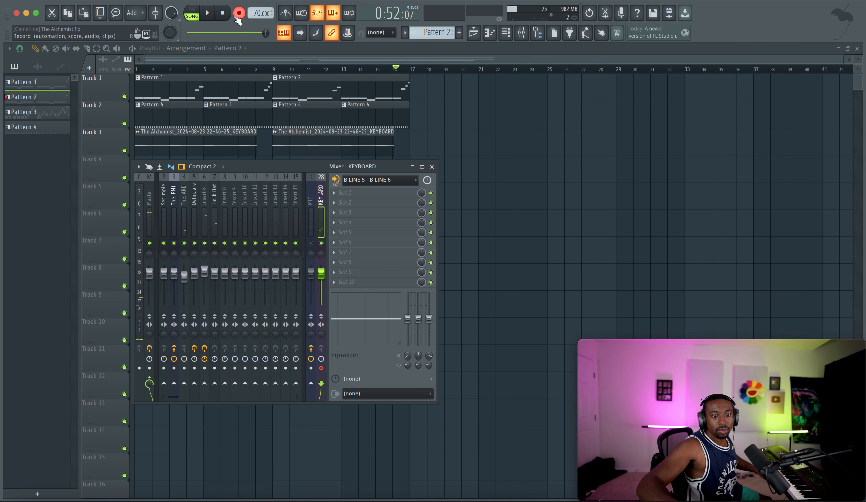
Step: Restart from the beginning and record a new keyboard take on playlist Track 4 up to bar 9, and play it back
left_click(209, 14)
left_click(222, 15)
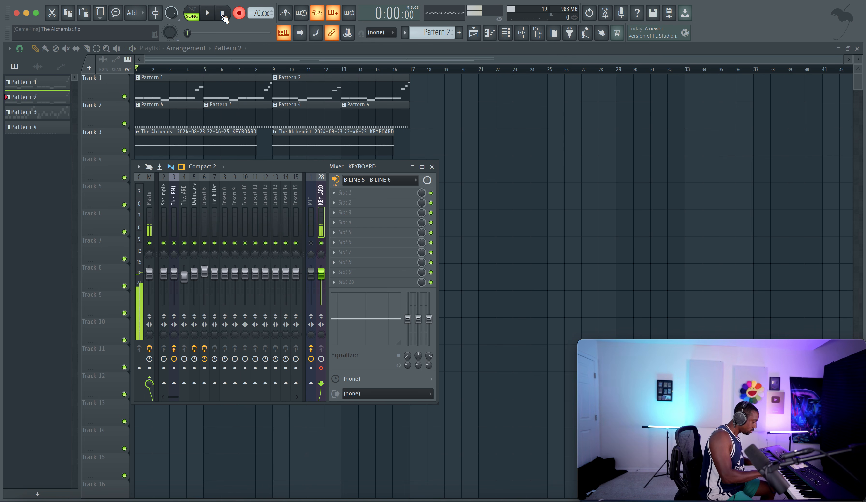
left_click(223, 15)
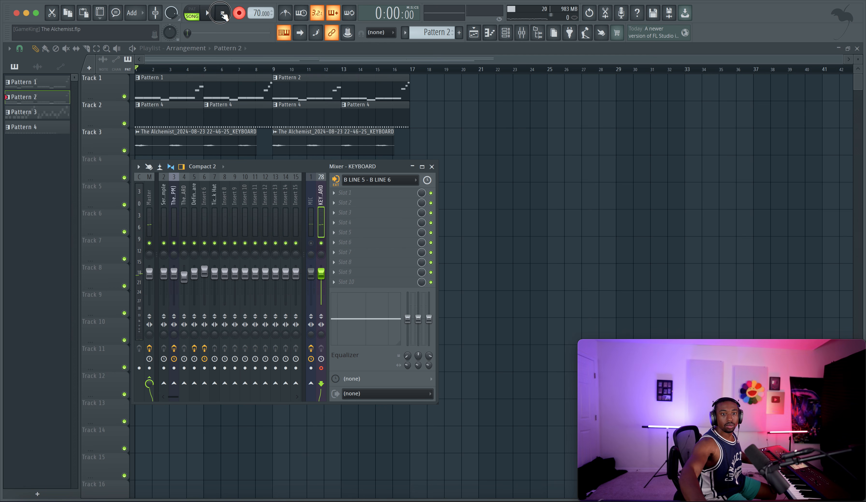
key("F9")
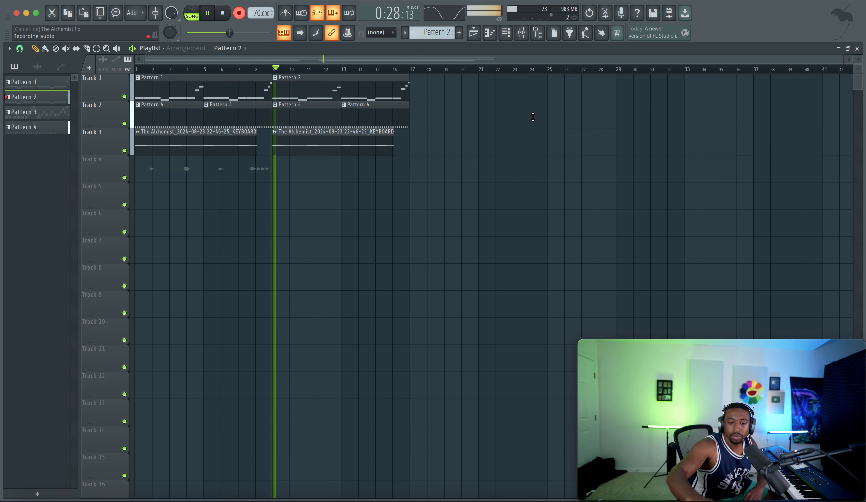
key("space")
key("space")
Step: Route the new keyboard recording on Track 4 to mixer track 8, show the mixer and stop playback
double_click(229, 160)
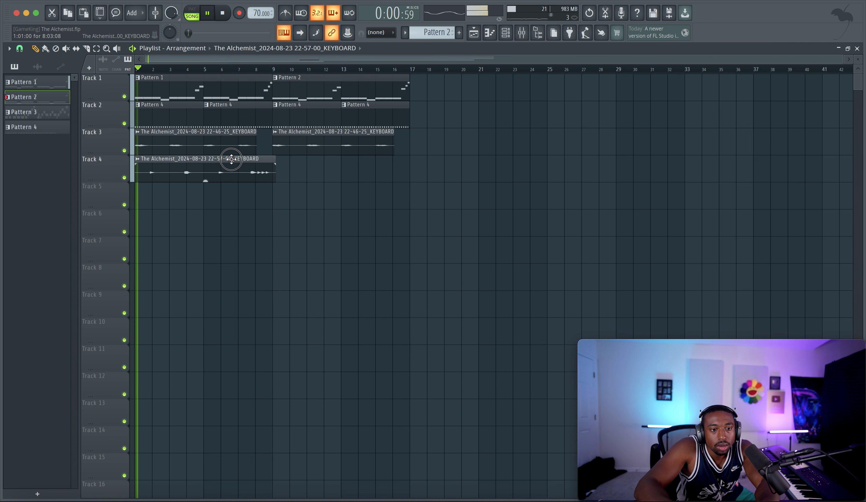
key("F9")
right_click(467, 199)
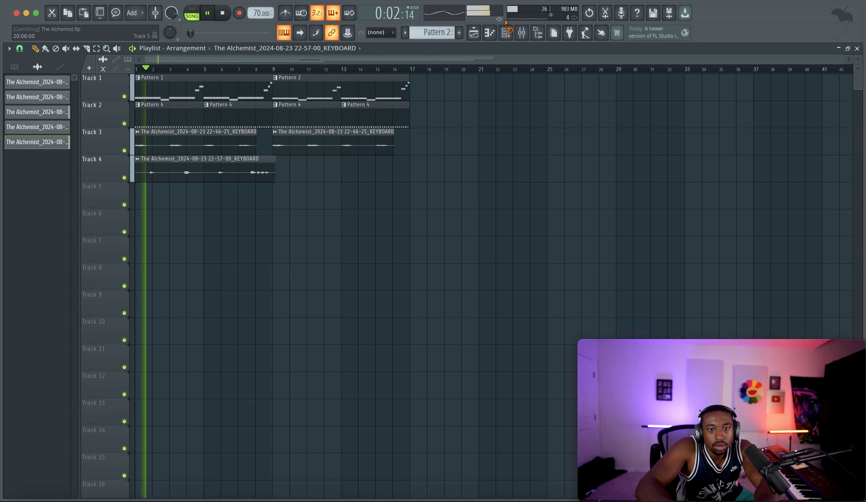
left_click(522, 32)
key("space")
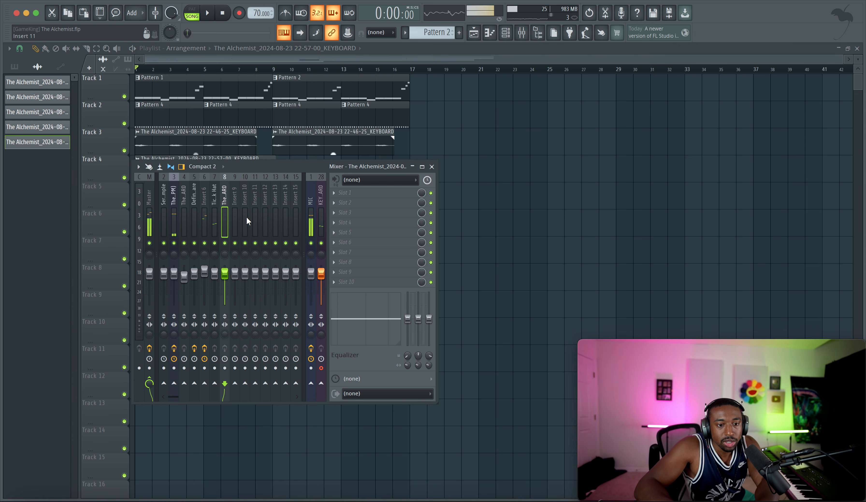
Step: Rename mixer track Insert 9 as REVERB
right_click(233, 195)
key("F2")
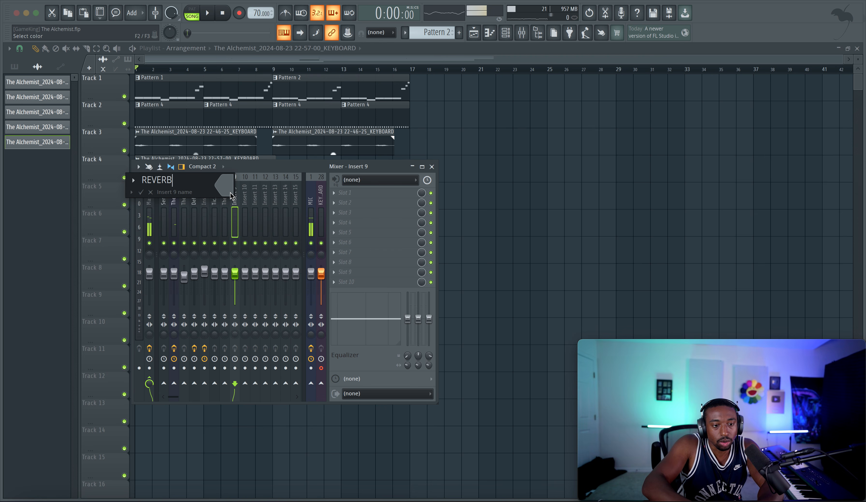
key("Escape")
Step: Load Fruity Reeverb 2 on the REVERB track, lower its dry level, raise its wet level and close the plugin
left_click(346, 195)
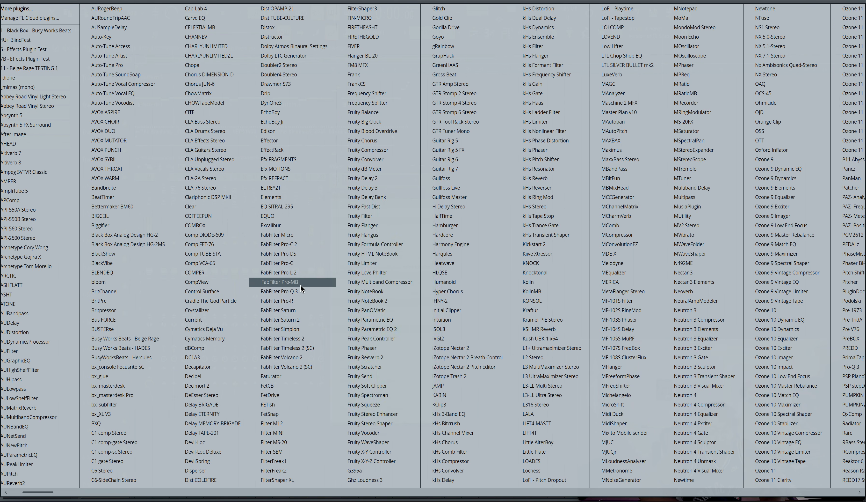
scroll(301, 279, "down", 3)
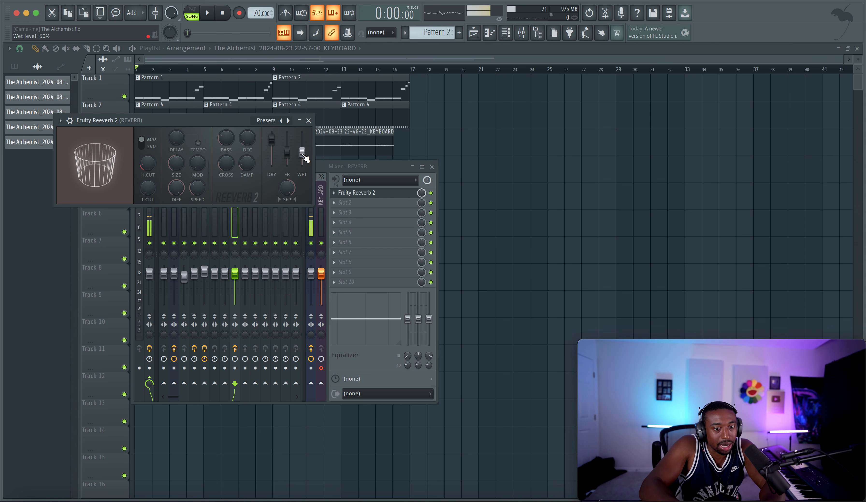
left_click_drag(304, 155, 276, 170)
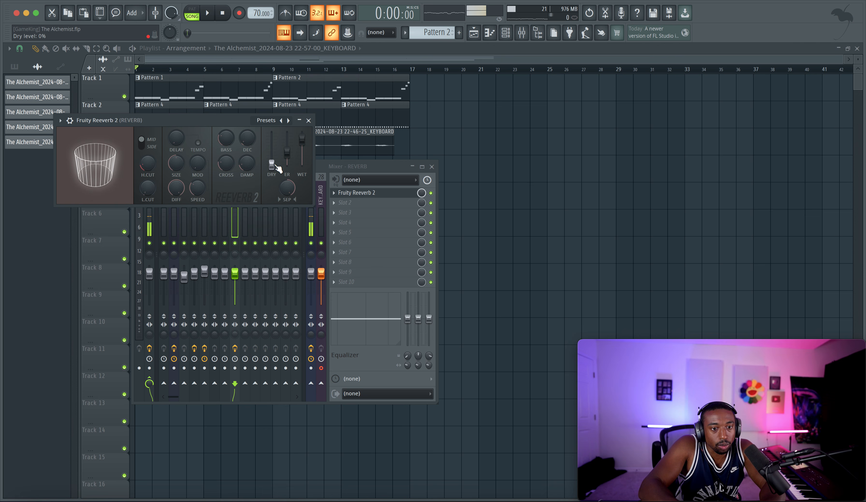
left_click(309, 119)
Step: Start playback and send the Definition Snare track to the REVERB track
left_click(194, 206)
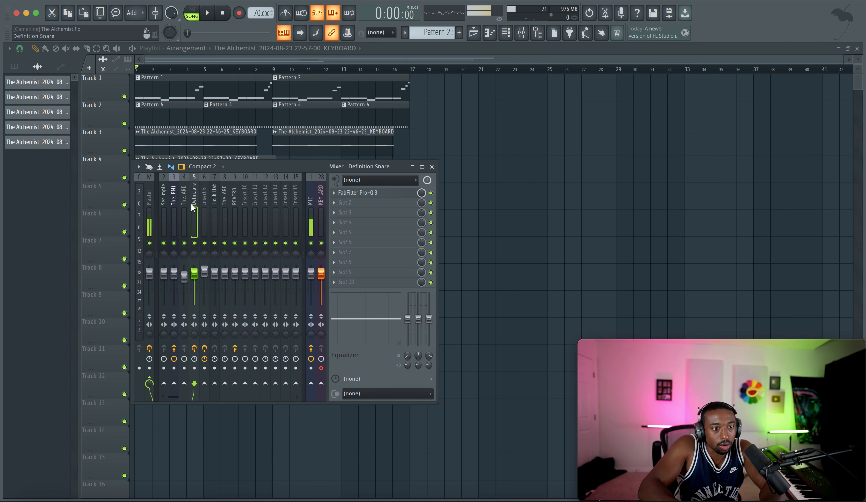
key("space")
left_click(234, 383)
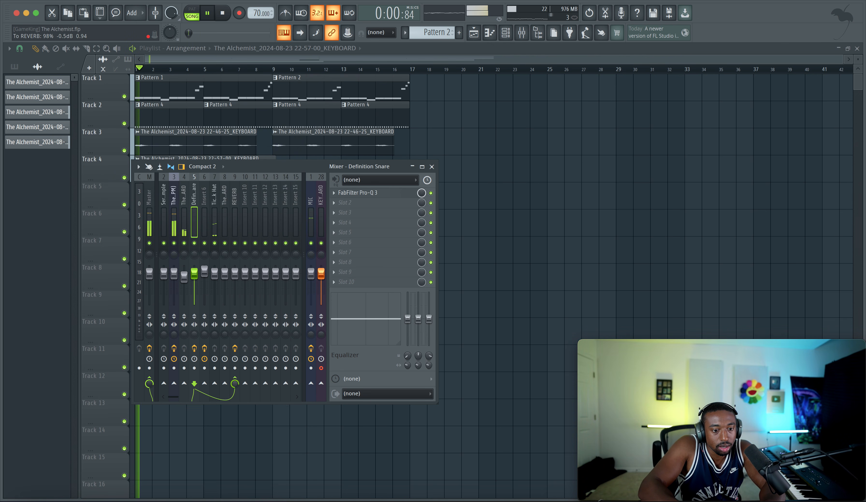
Step: Send the Insert 6 track to REVERB and lower the send level to about 26%
left_click(204, 224)
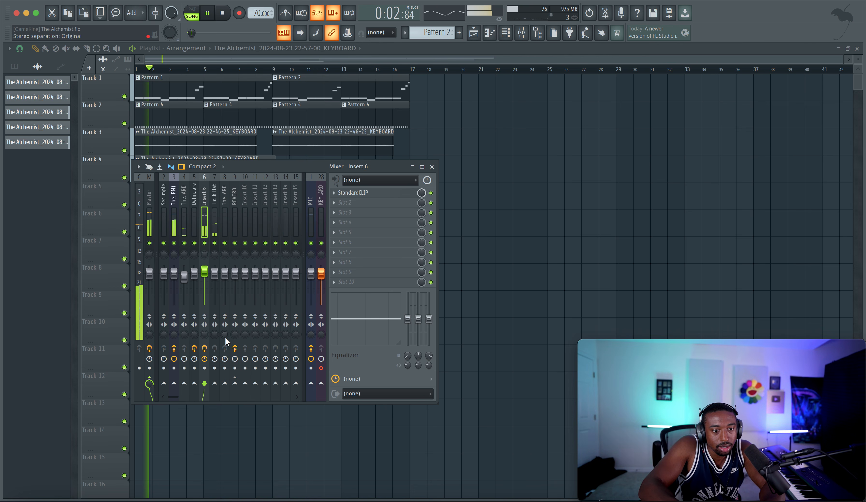
left_click(235, 383)
left_click_drag(235, 383, 234, 395)
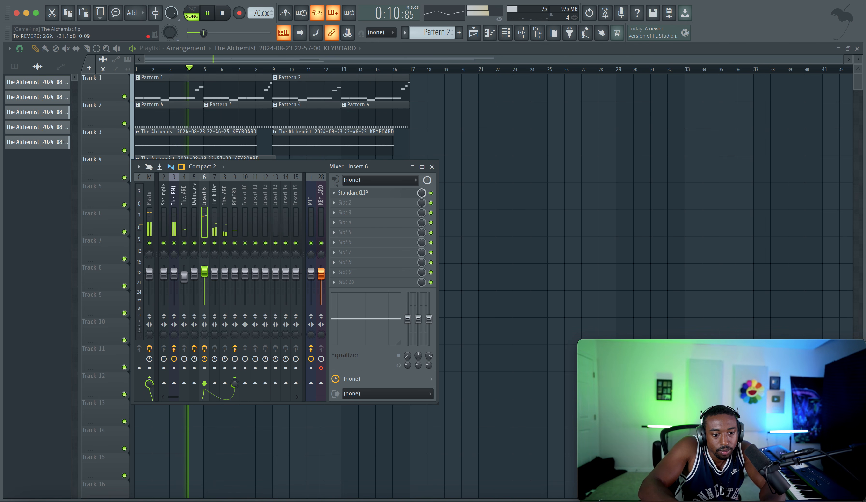
left_click_drag(234, 383, 235, 386)
Step: Try sending The Big Drummer Boy track directly to REVERB, remove the send and stop playback
left_click(174, 222)
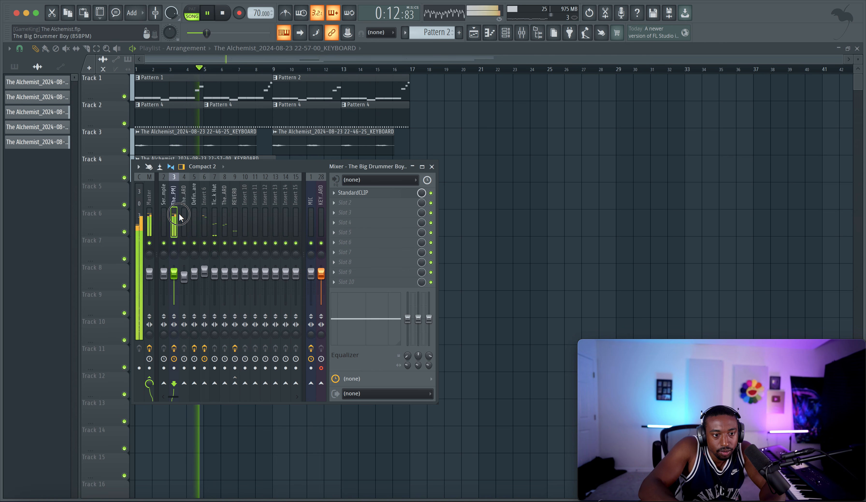
left_click(235, 383)
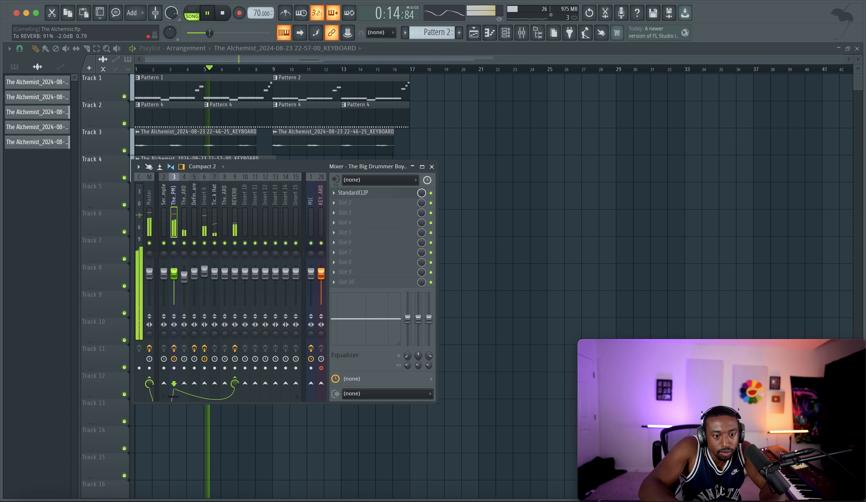
left_click_drag(235, 385, 235, 386)
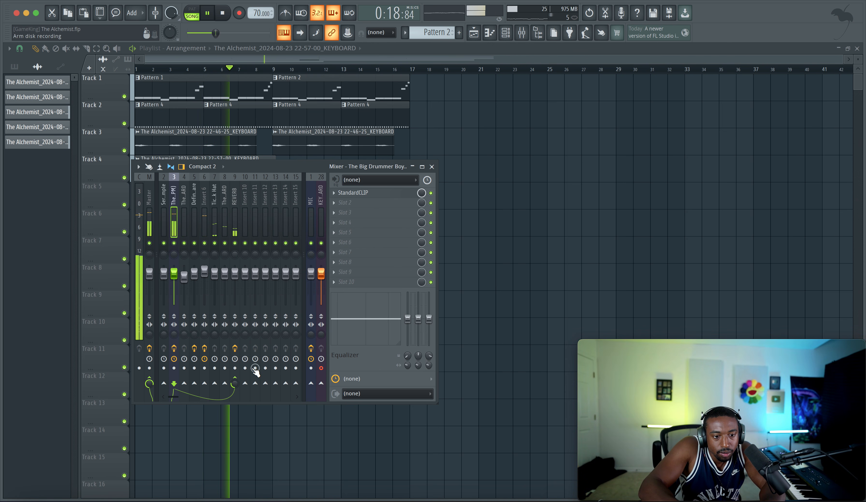
left_click(234, 383)
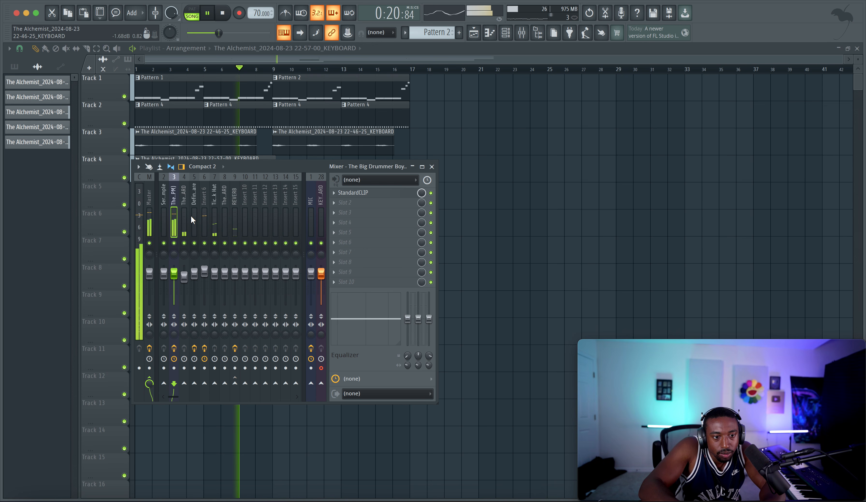
key("space")
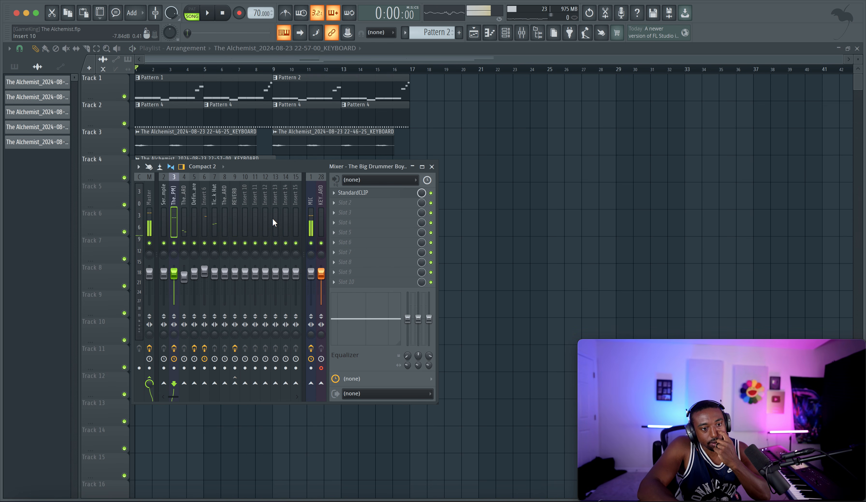
Step: Load Frequency Splitter in the second effect slot of The Big Drummer Boy track, raise its mid/high crossover frequency and close it
left_click(347, 205)
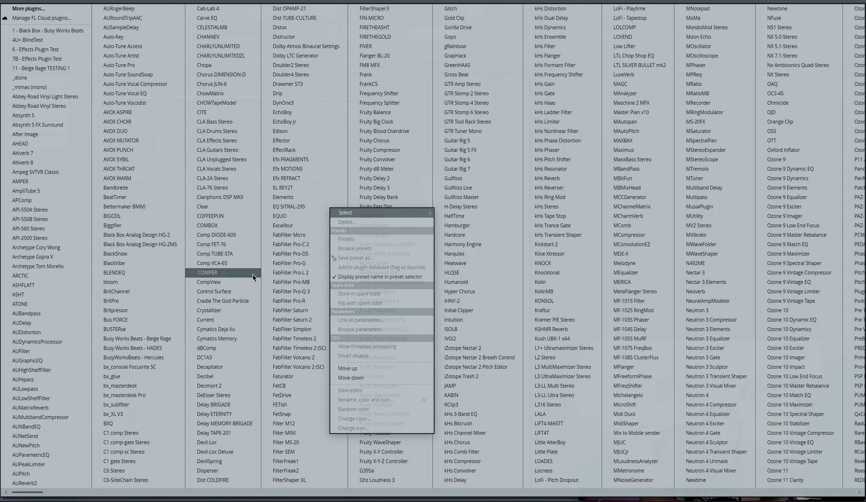
scroll(266, 305, "right", 2)
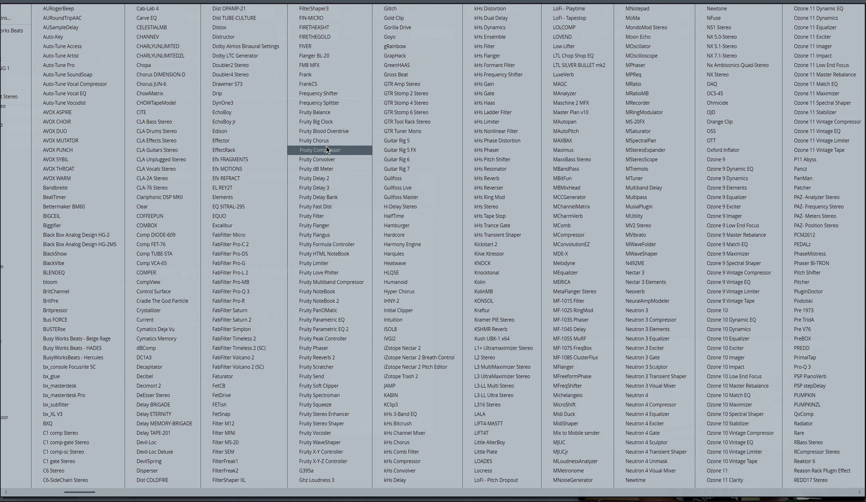
left_click(336, 100)
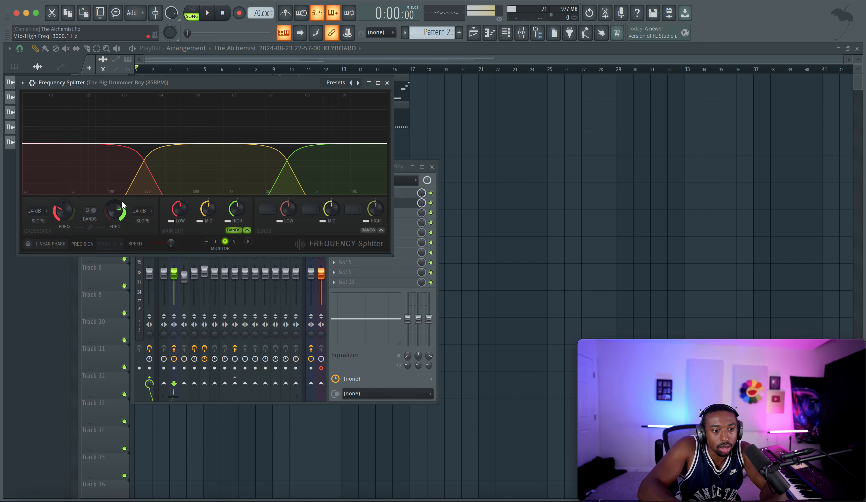
left_click_drag(120, 211, 120, 192)
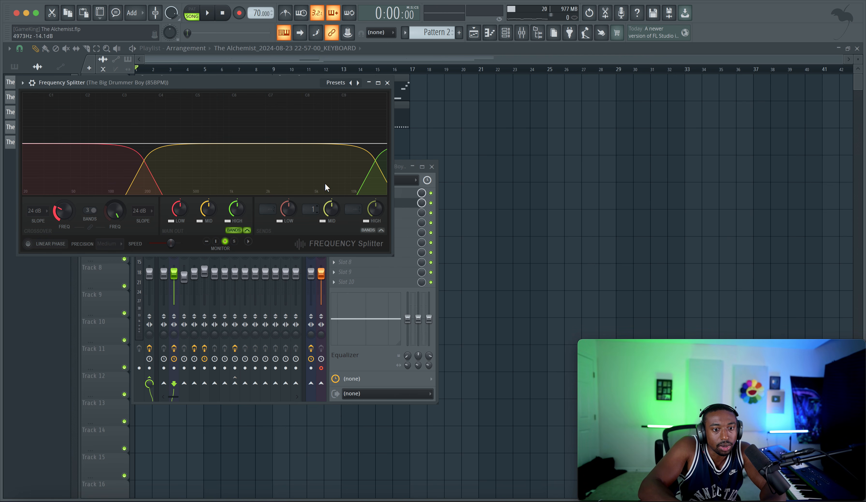
left_click(387, 83)
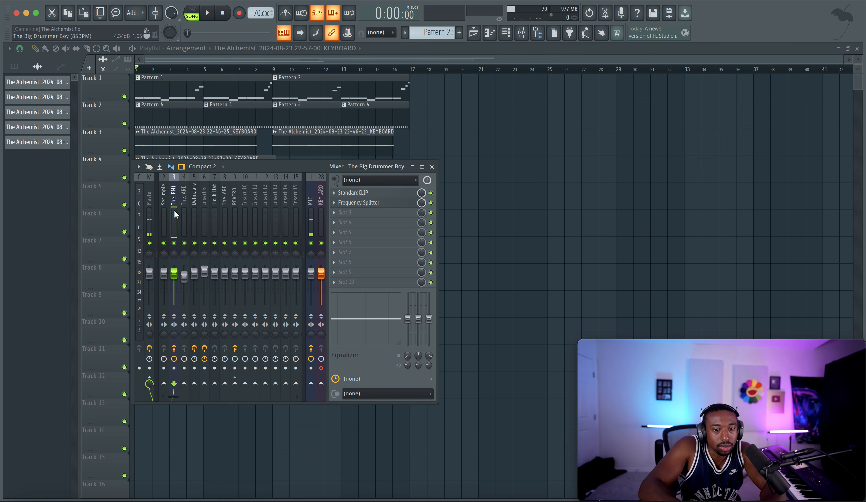
Step: Sidechain The Big Drummer Boy track to REVERB and set REVERB as the target of Frequency Splitter's mid band send
right_click(236, 382)
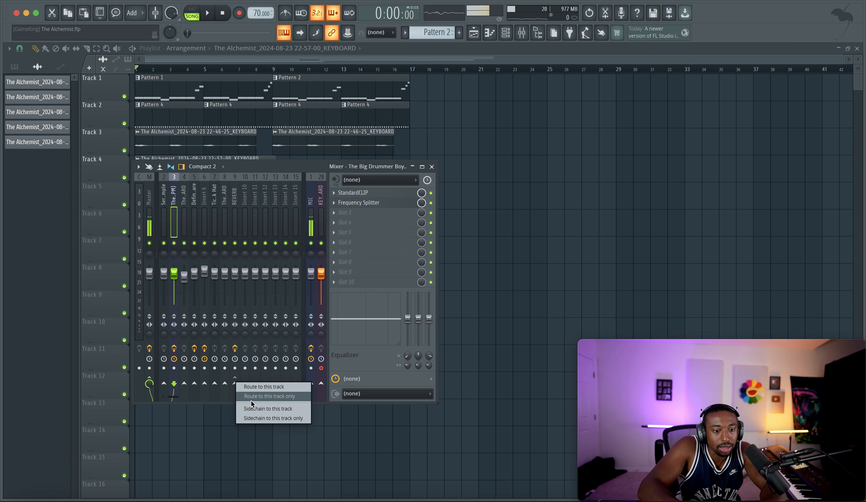
left_click(251, 408)
left_click(360, 203)
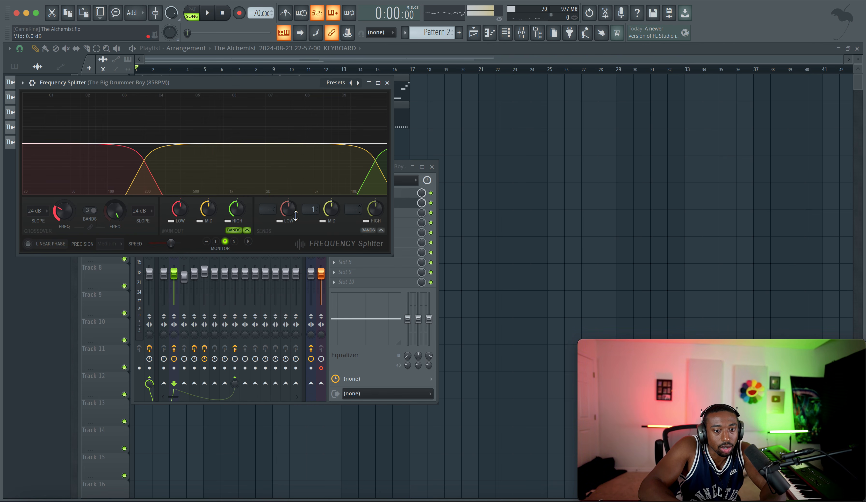
left_click(308, 203)
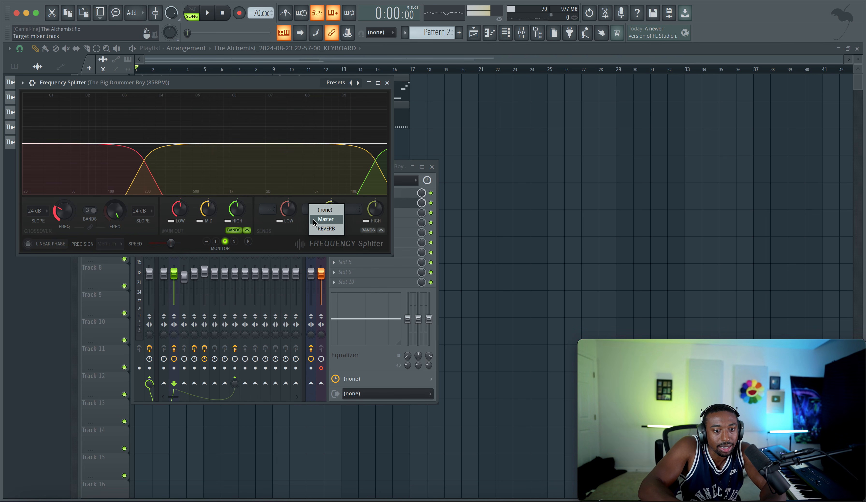
left_click(316, 229)
Step: Lower the mid band's send level, raise the low/mid crossover frequency while auditioning the beat, and close Frequency Splitter
key("space")
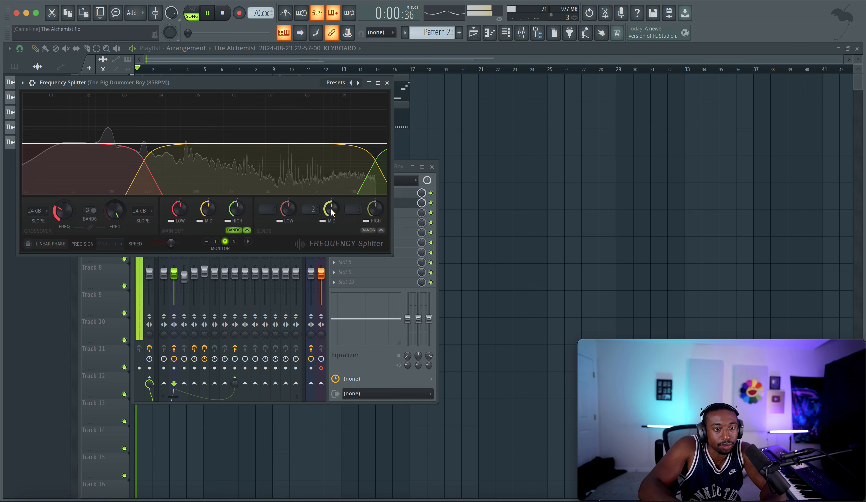
mouse_move(332, 212)
left_mouse_down()
mouse_move(333, 227)
mouse_move(331, 208)
left_mouse_up()
key("space")
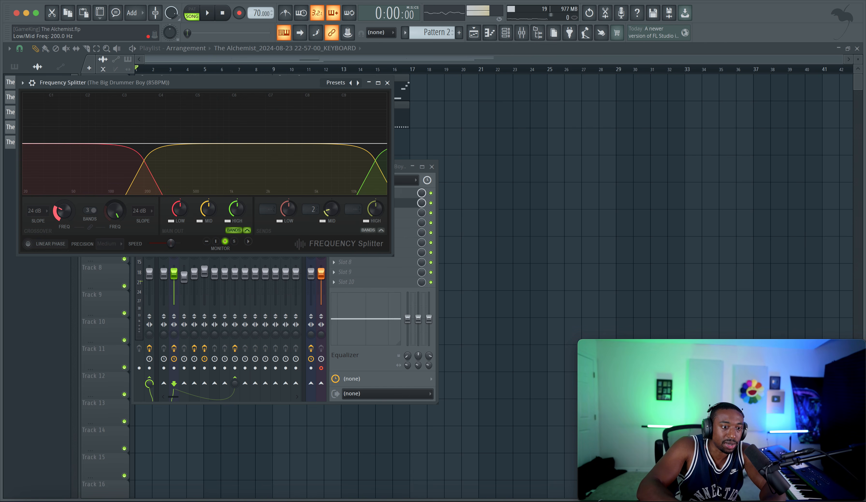
key("space")
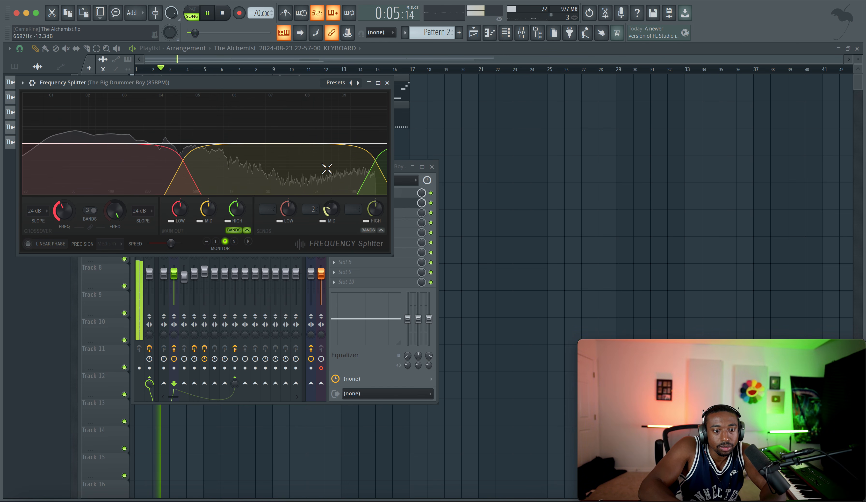
left_click(387, 82)
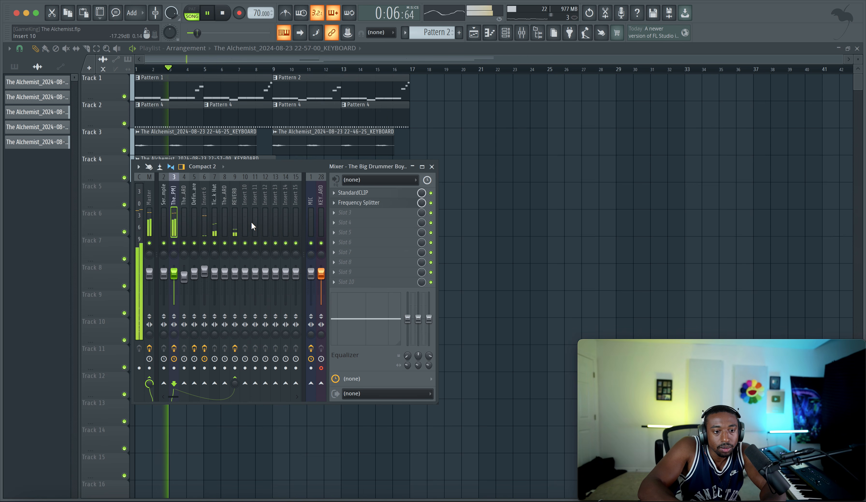
Step: Reopen Frequency Splitter on The Big Drummer Boy track, raise the mid band's send level to -0.1 dB and close it
left_click(358, 202)
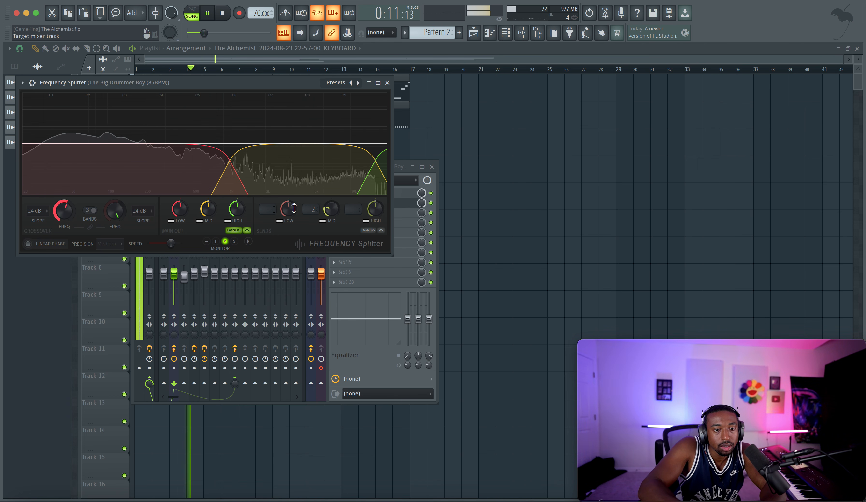
left_click(368, 230)
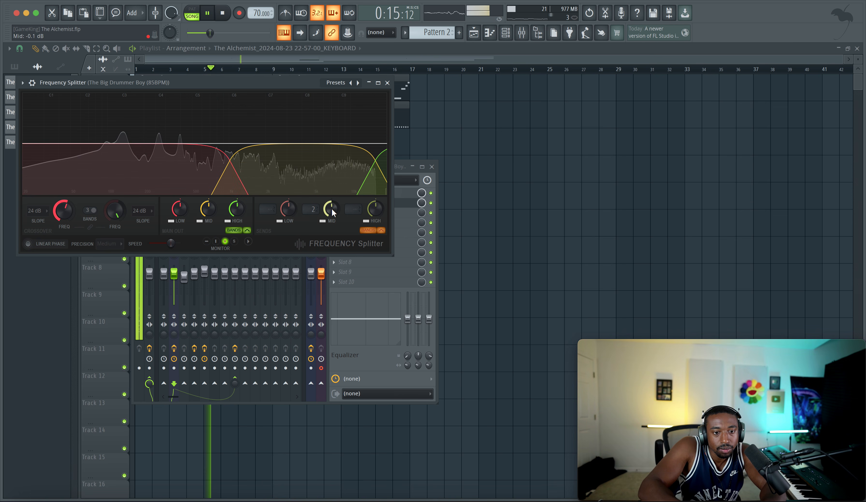
left_click(387, 83)
Step: Adjust the low cut and early reflections of Fruity Reeverb 2 on REVERB, set its decay time to 4.5 sec and close it
left_click(235, 221)
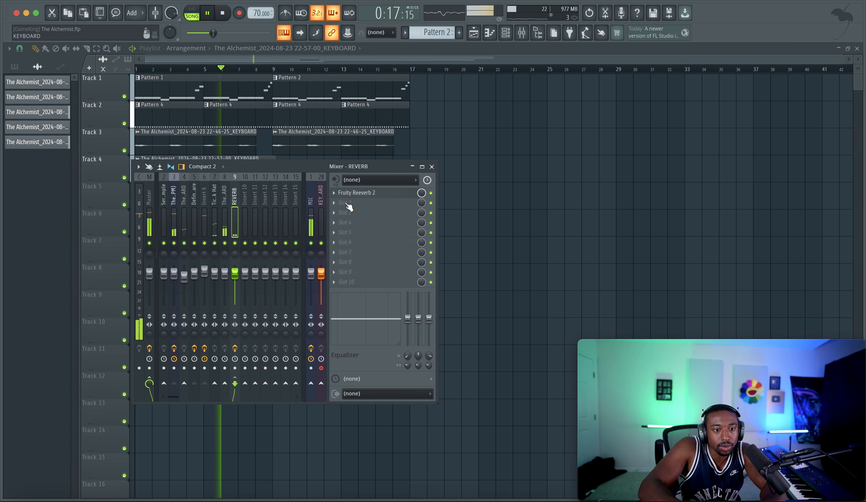
left_click(358, 192)
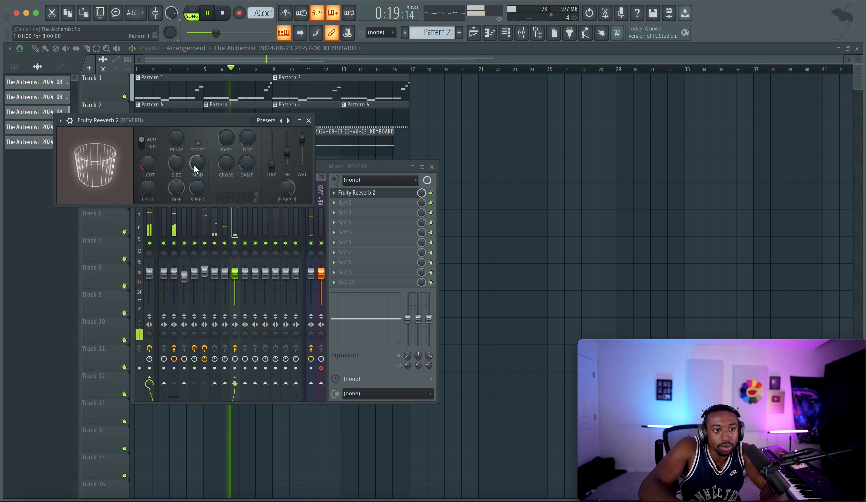
scroll(202, 192, "up", 8)
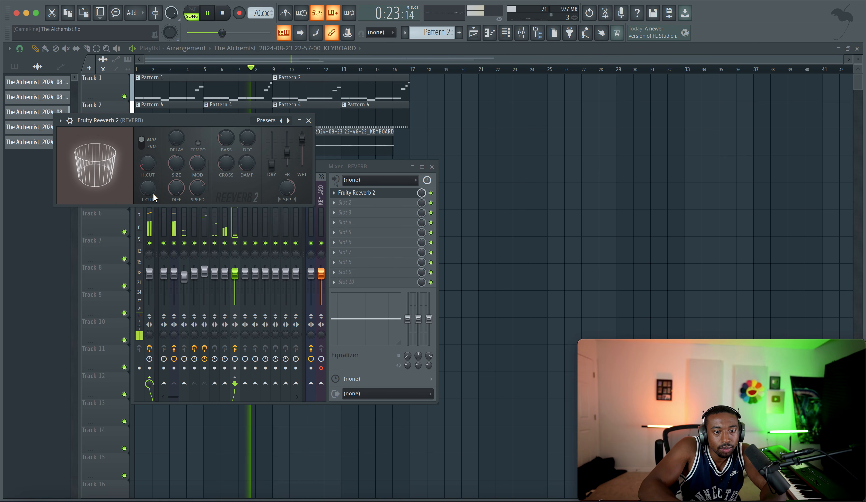
left_click_drag(150, 191, 150, 186)
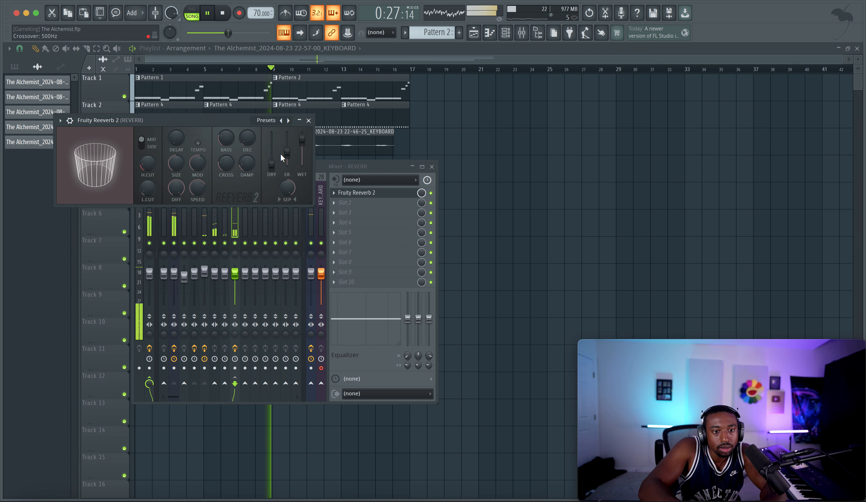
left_click_drag(287, 151, 287, 161)
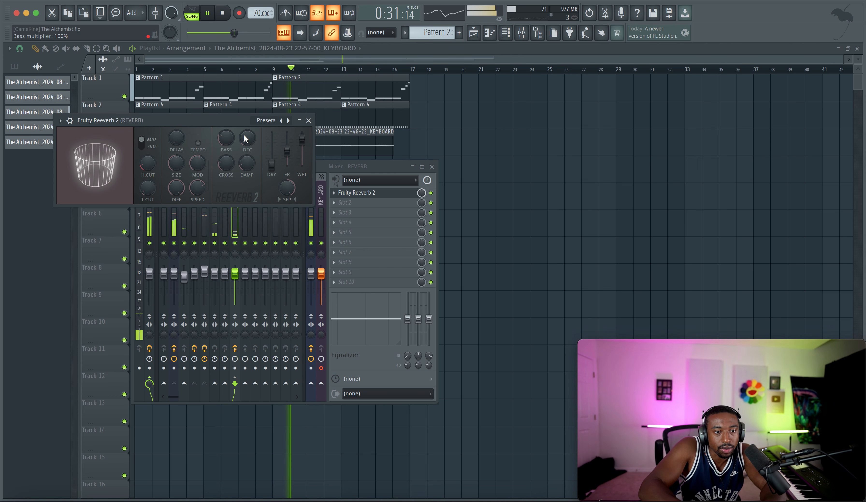
left_click_drag(247, 138, 247, 143)
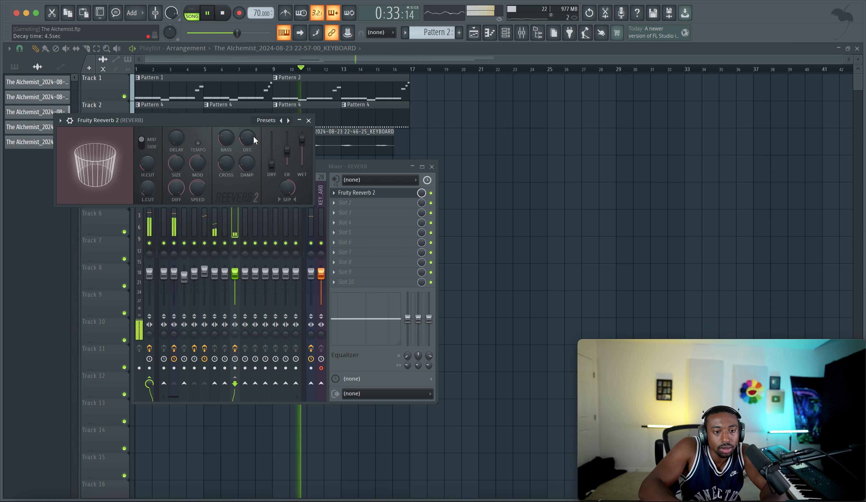
left_click_drag(247, 163, 247, 162)
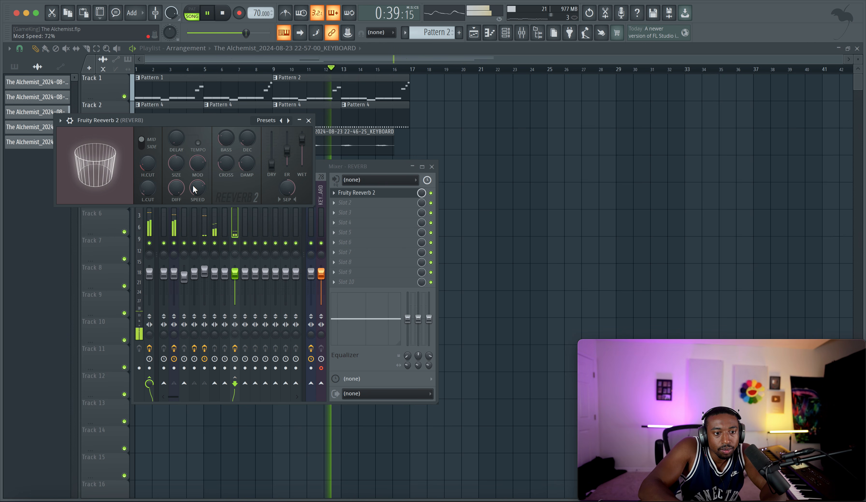
left_click(308, 120)
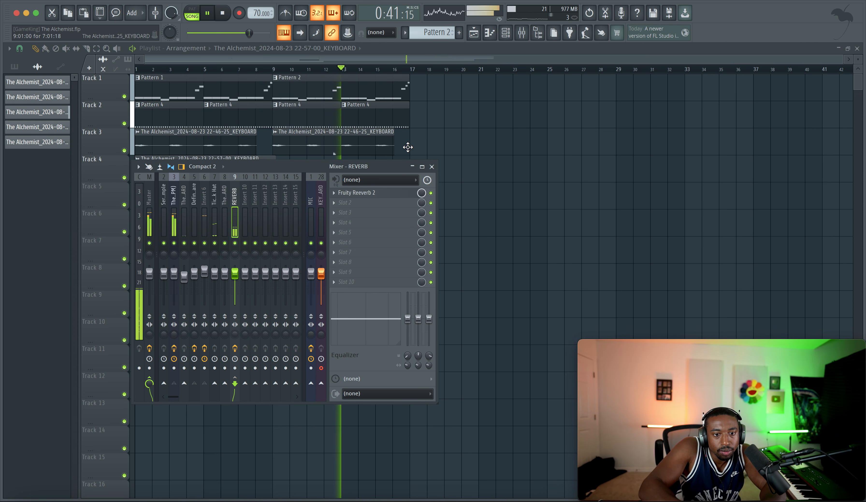
Step: Load Fruity Stereo Enhancer in the second effect slot of REVERB, shift its phase offset, close it and disable the effect
left_click(362, 204)
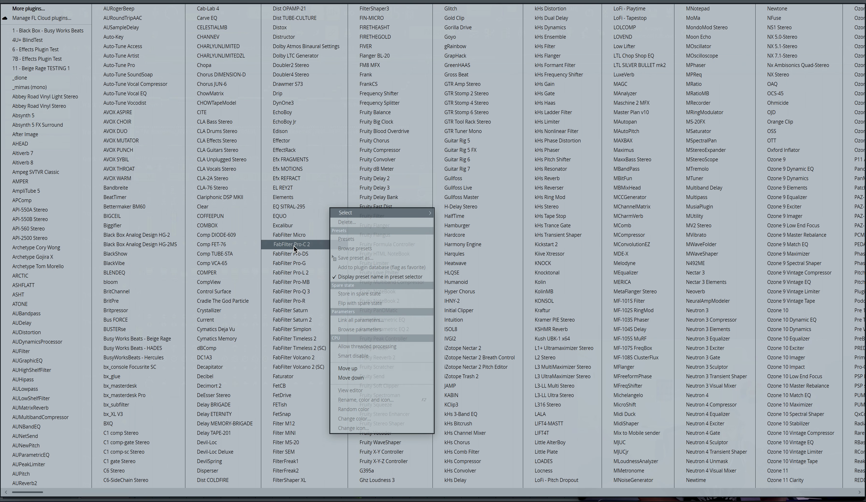
scroll(382, 240, "right", 2)
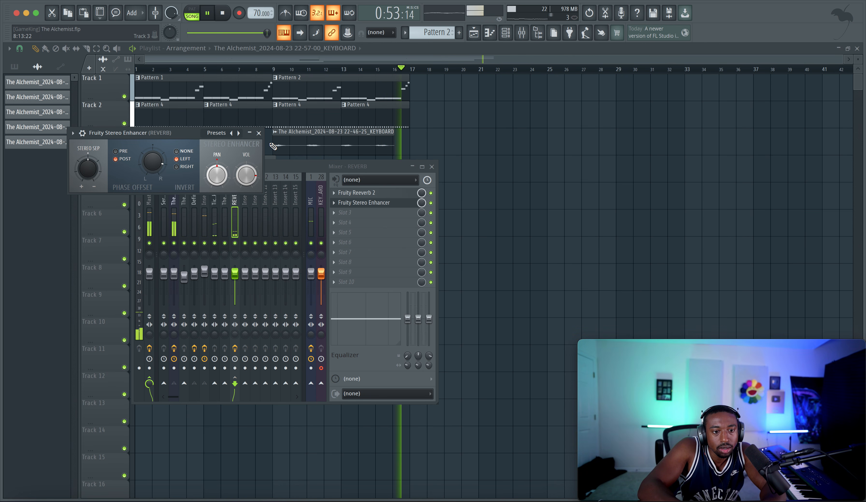
left_click(258, 133)
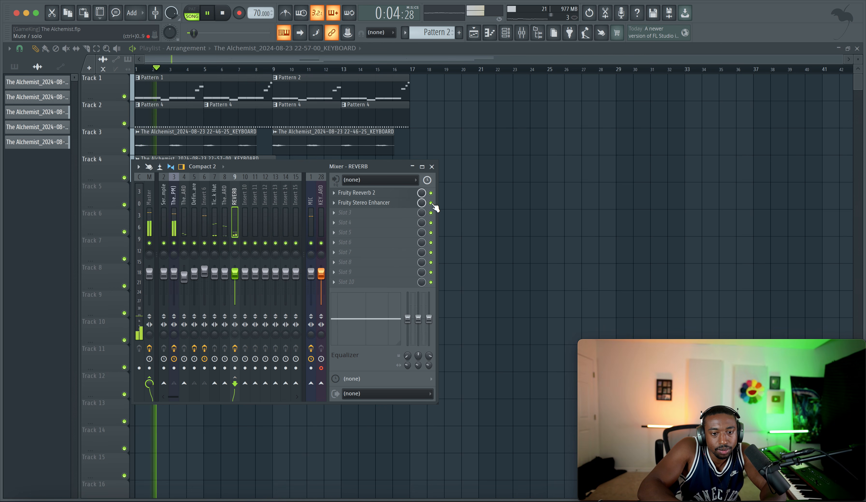
key("F9")
left_click(508, 33)
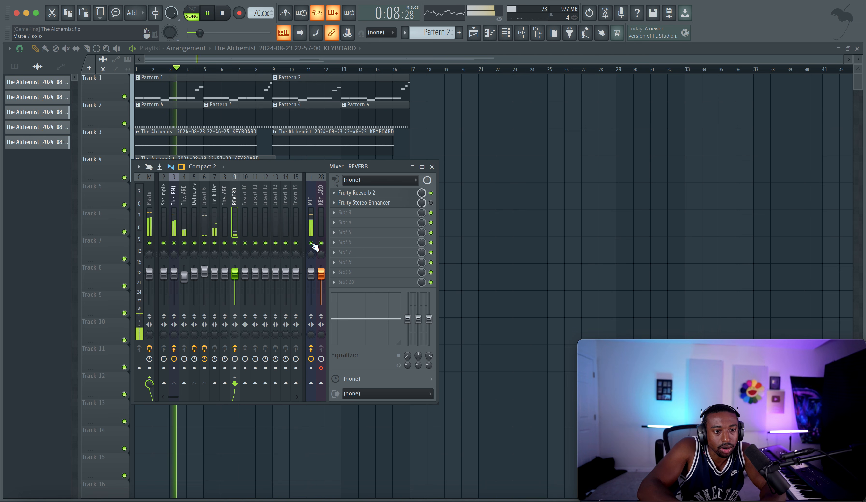
Step: On The Big Drummer Boy track, rearrange the effect slots to free the first one and load FabFilter Pro-Q 3 there
left_click(175, 217)
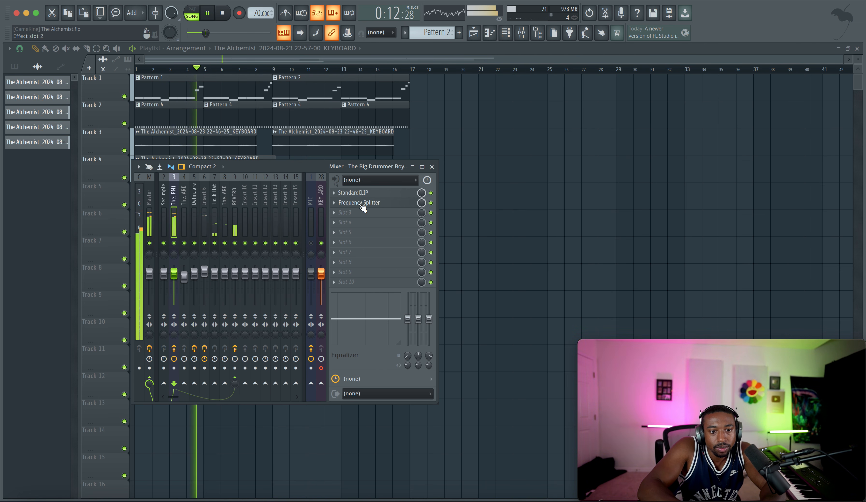
left_click_drag(362, 205, 366, 223)
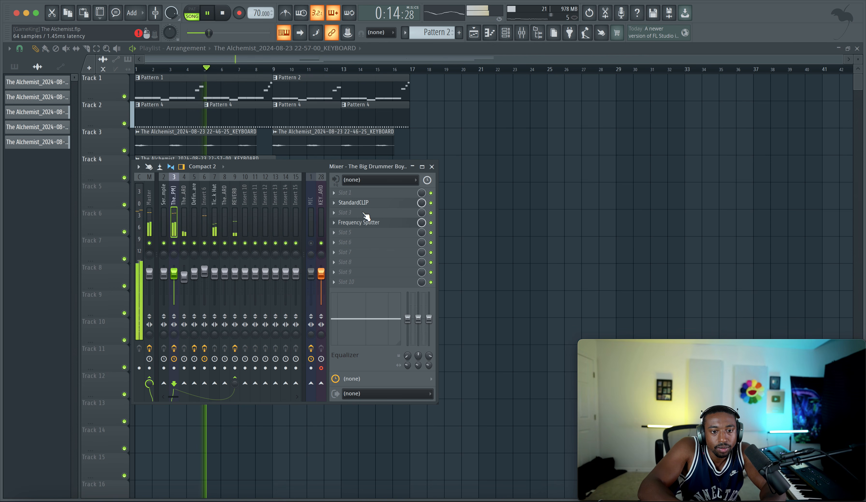
left_click(361, 194)
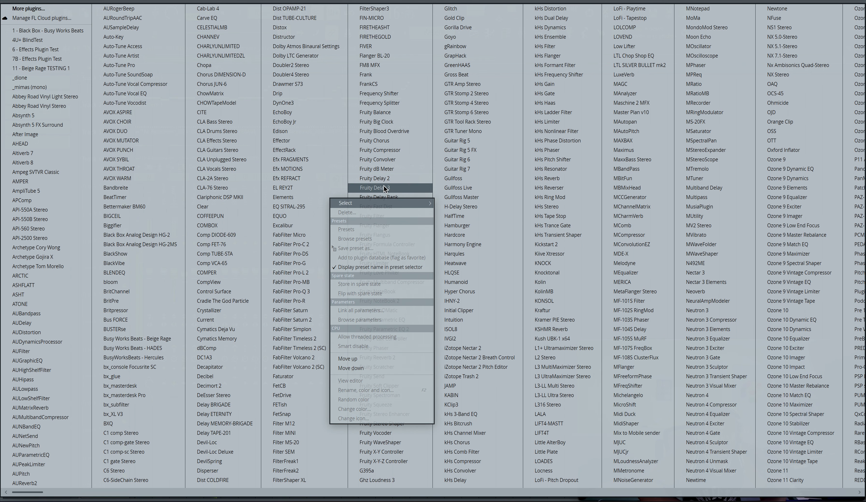
left_click(305, 292)
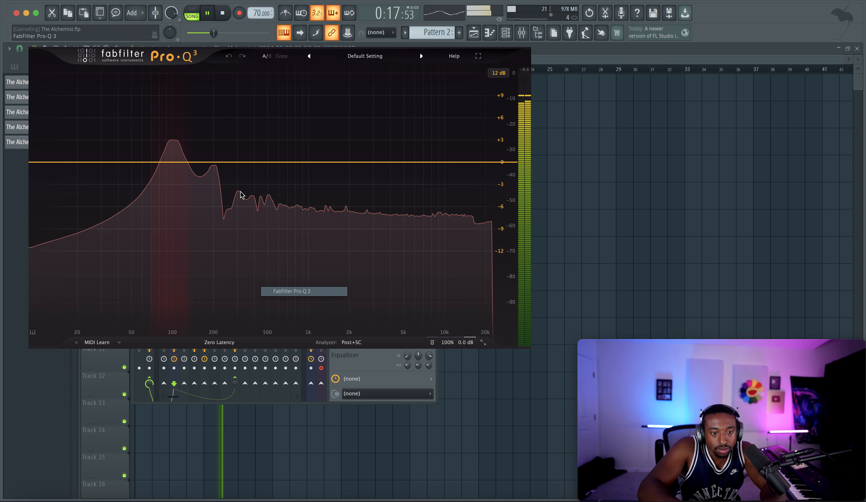
Step: Add a low-end bell band in Pro-Q 3 and boost its gain to +2.67 dB
left_click(155, 162)
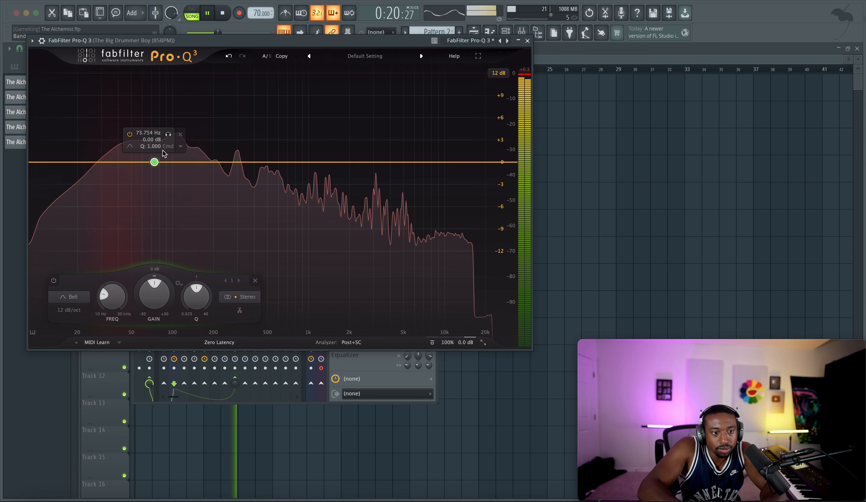
left_click_drag(168, 134, 158, 147)
left_click_drag(147, 290, 148, 292)
scroll(147, 292, "up", 7)
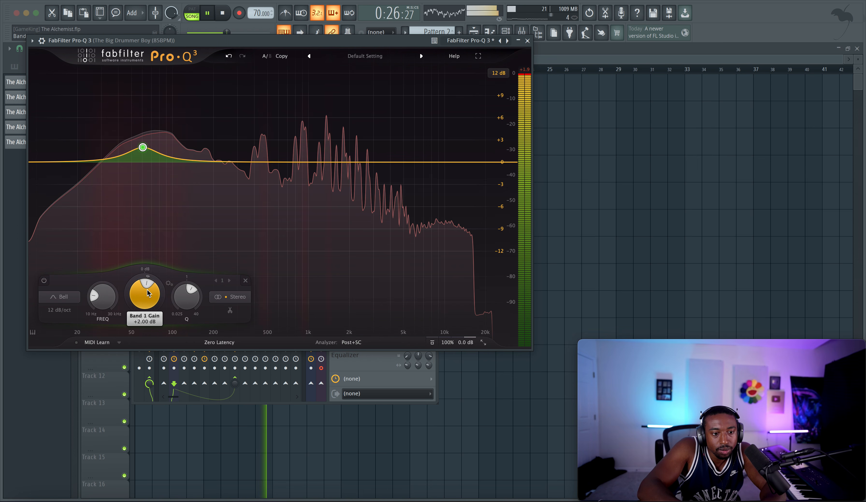
scroll(147, 291, "down", 1)
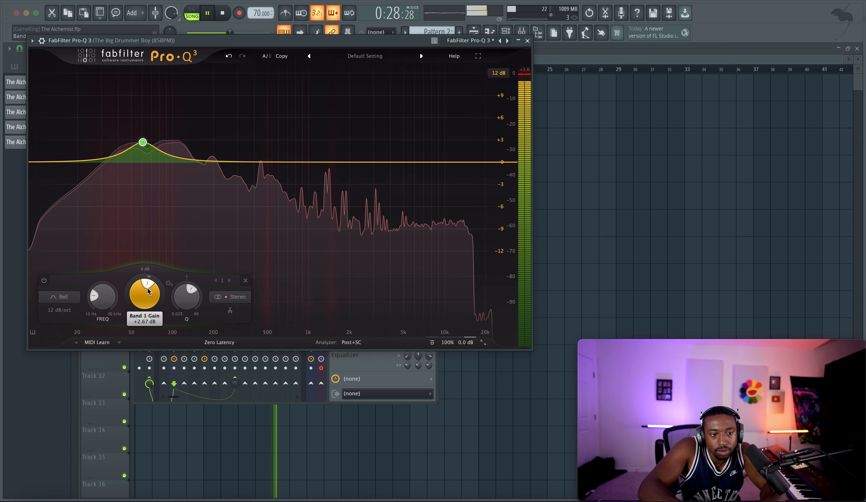
Step: Add a second bell band at 114.43 Hz with a Q of 5.404 and cut it to -1.98 dB
left_click(183, 160)
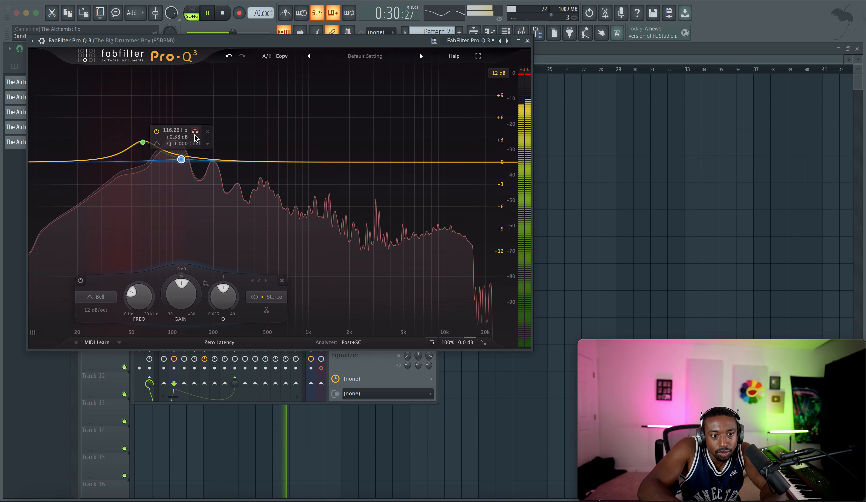
left_click_drag(196, 132, 194, 158)
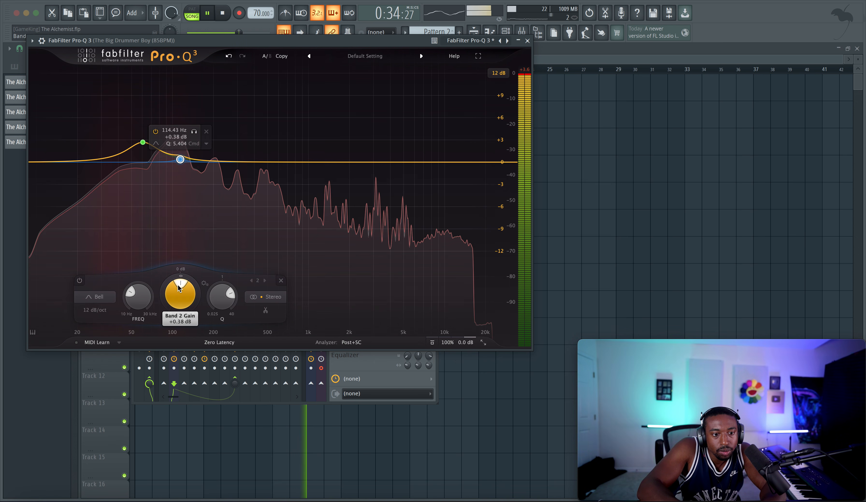
left_click_drag(179, 289, 181, 298)
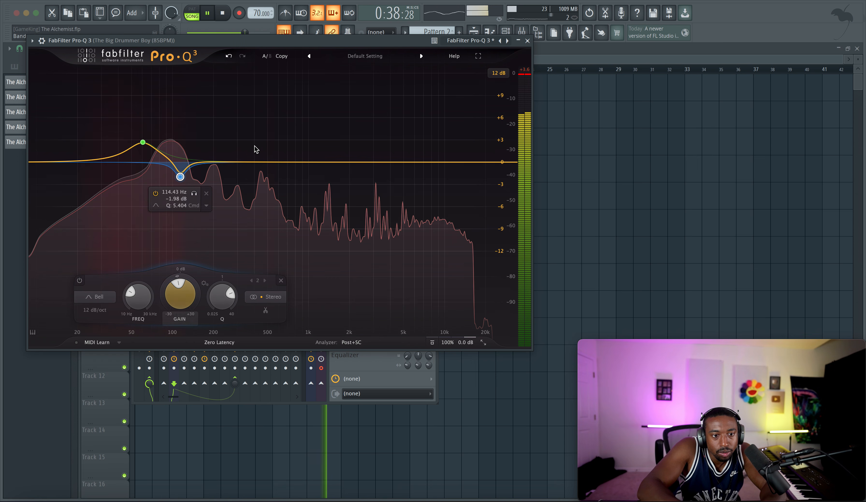
Step: Add a third bell band at 515.59 Hz with a Q of 5.051, cut it to -0.94 dB and close Pro-Q 3
left_click(233, 162)
left_click_drag(246, 134, 282, 159)
left_click_drag(270, 296, 270, 303)
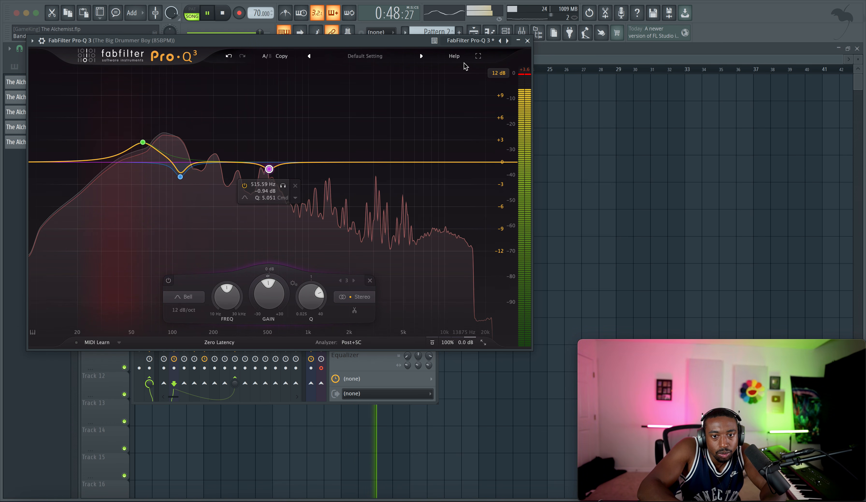
left_click(527, 41)
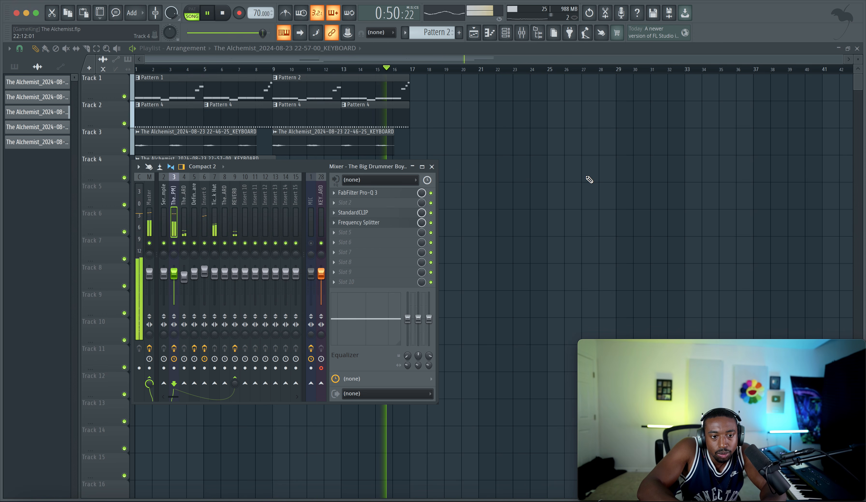
Step: Lower the REVERB track's fader slightly in the mixer and close the mixer
left_click(519, 174)
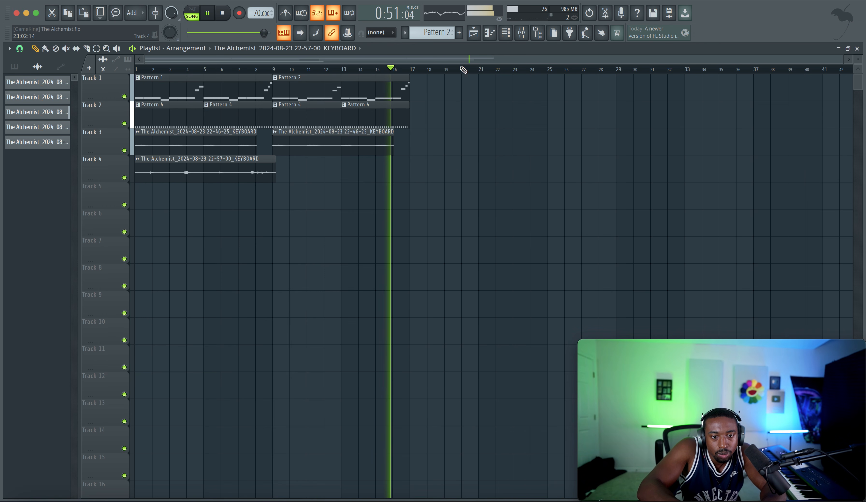
left_click(522, 33)
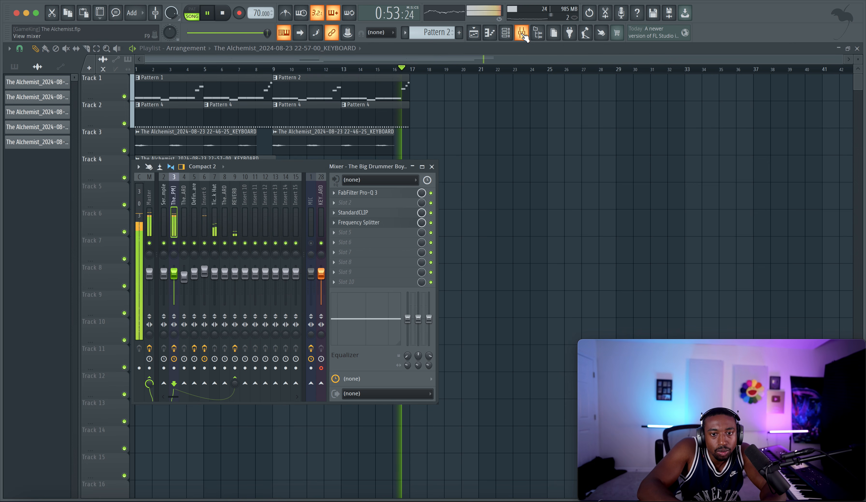
left_click(311, 243)
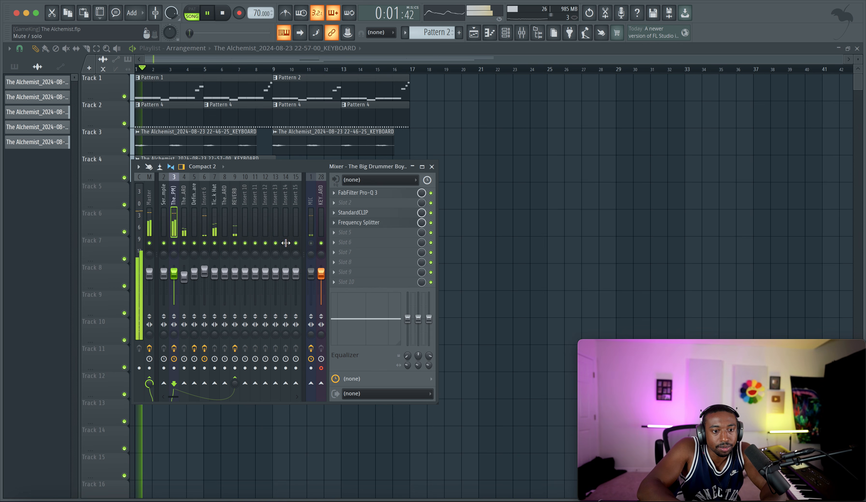
left_click(233, 224)
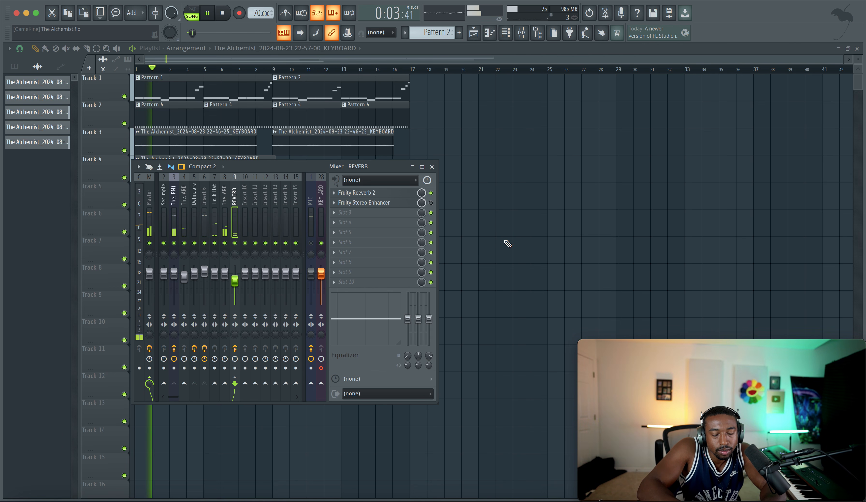
key("F9")
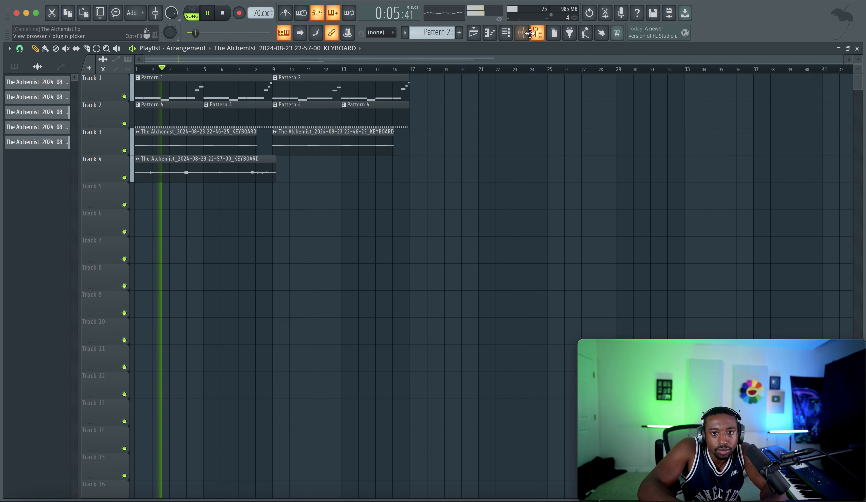
left_click(522, 32)
left_click(432, 166)
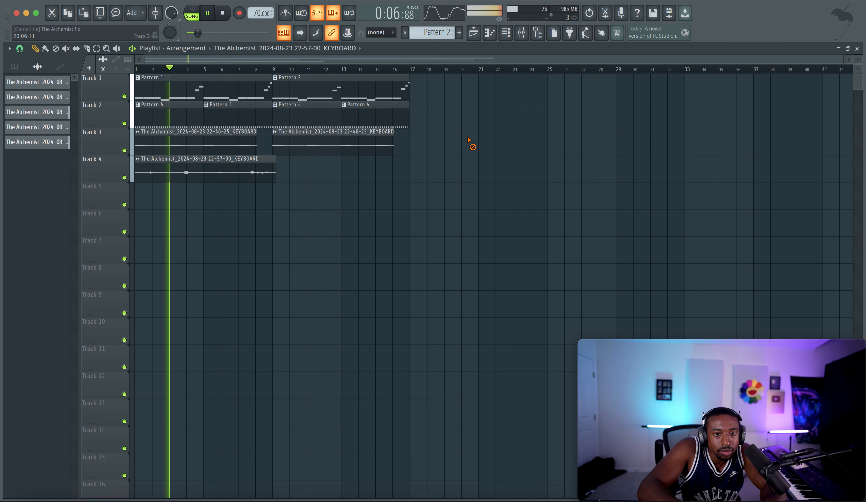
Step: Route the keyboard recording on playlist Track 4 to mixer track 10 and send that track to REVERB
double_click(242, 172)
key("super+l")
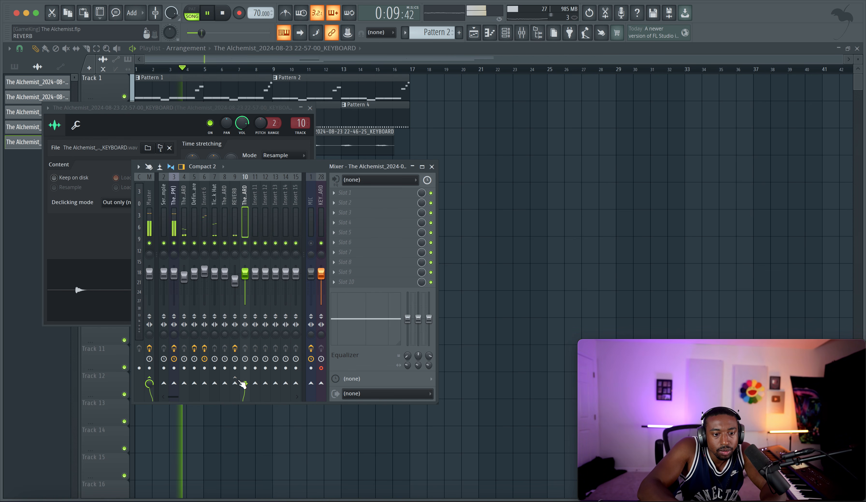
left_click(235, 383)
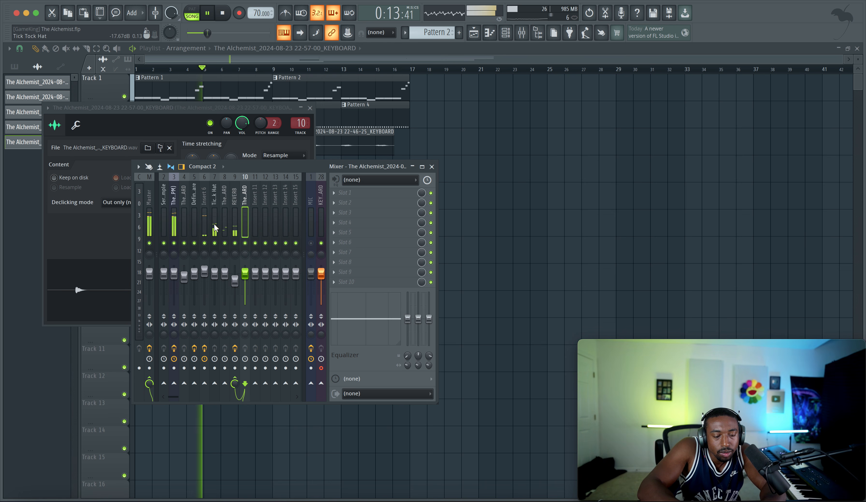
Step: Adjust the upper crossover frequency and the mid send level in The Big Drummer Boy track's Frequency Splitter, and close the windows
left_click(174, 222)
left_click(390, 223)
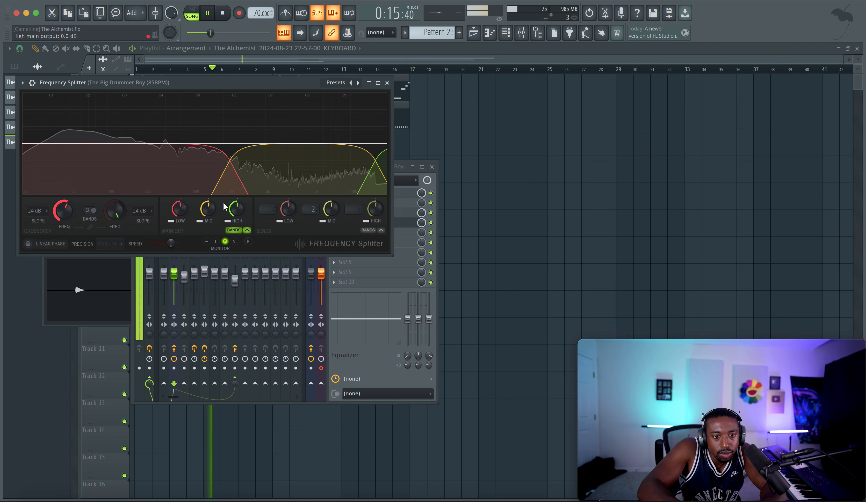
left_click_drag(118, 210, 119, 215)
mouse_move(331, 210)
left_mouse_down()
mouse_move(331, 198)
mouse_move(332, 221)
left_mouse_up()
right_click(523, 145)
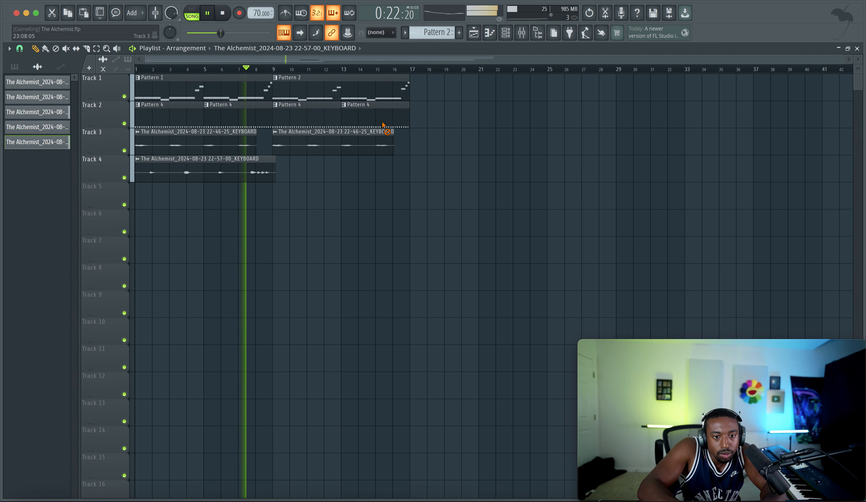
Step: Send the Tick Tock Hat mixer track to REVERB and adjust the send level
left_click(523, 37)
left_click(217, 222)
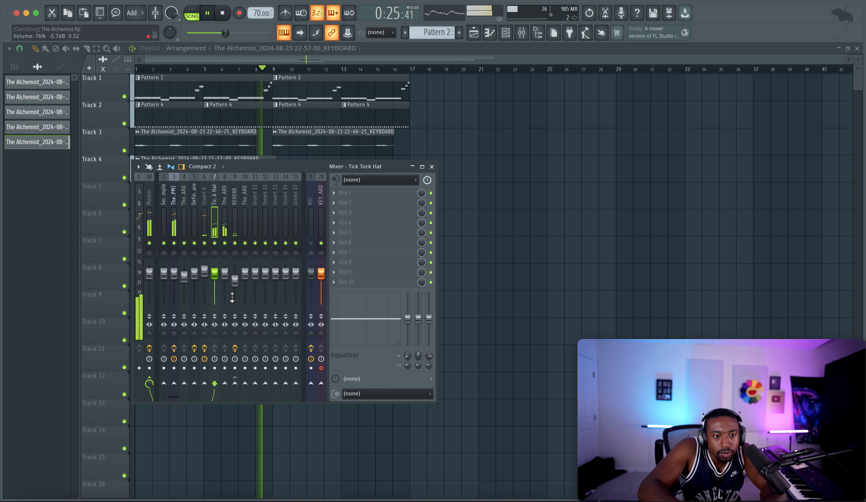
left_click_drag(235, 383, 235, 393)
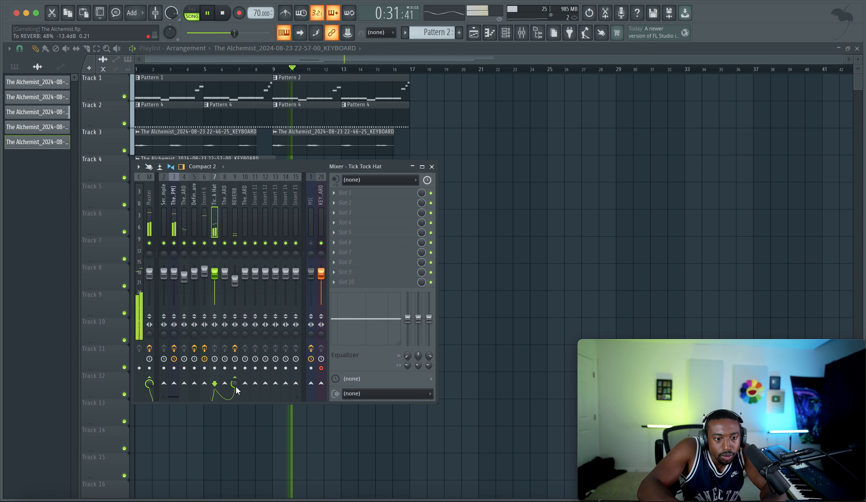
left_click_drag(235, 386, 235, 370)
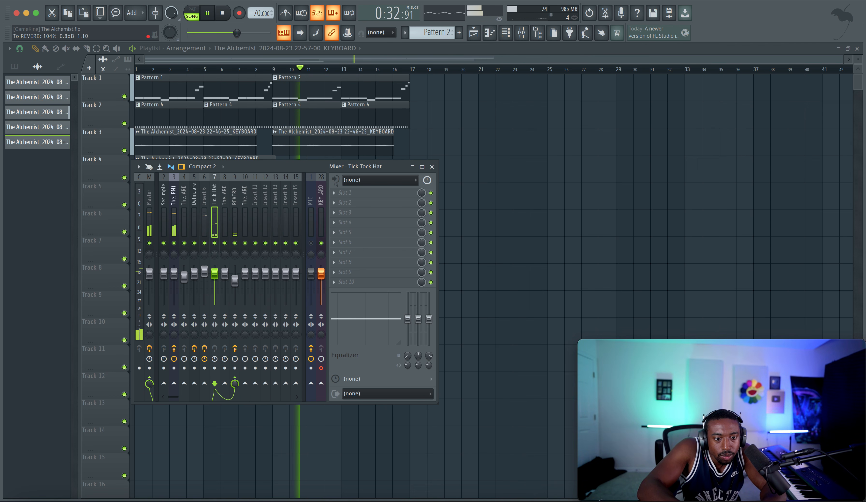
right_click(234, 383)
left_click(241, 343)
Step: Lower the high cut in Fruity Reeverb 2 on the REVERB track and close the plugin
left_click(236, 221)
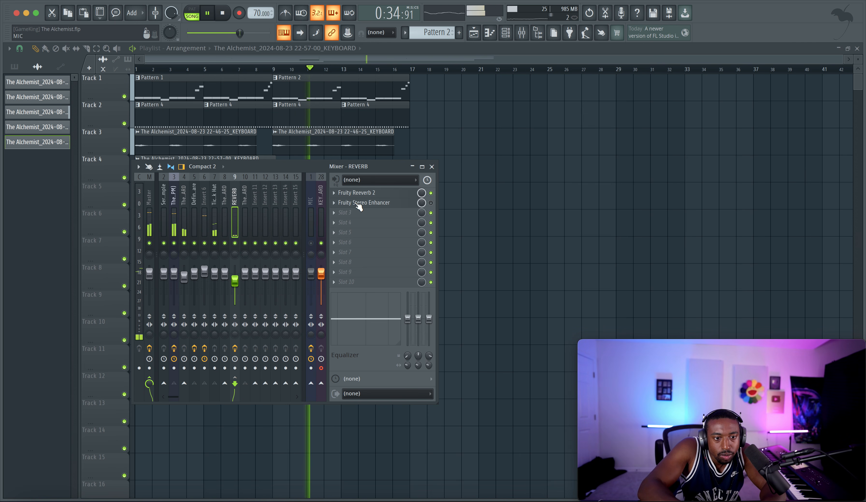
left_click(370, 194)
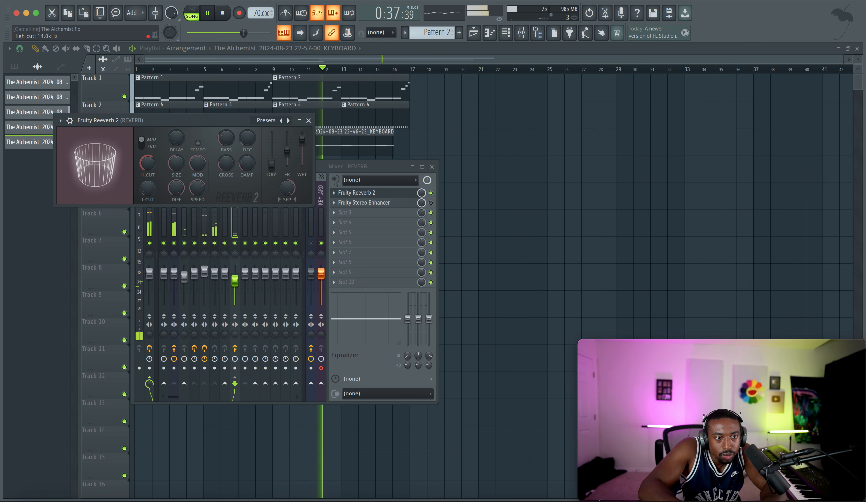
left_click_drag(147, 163, 147, 173)
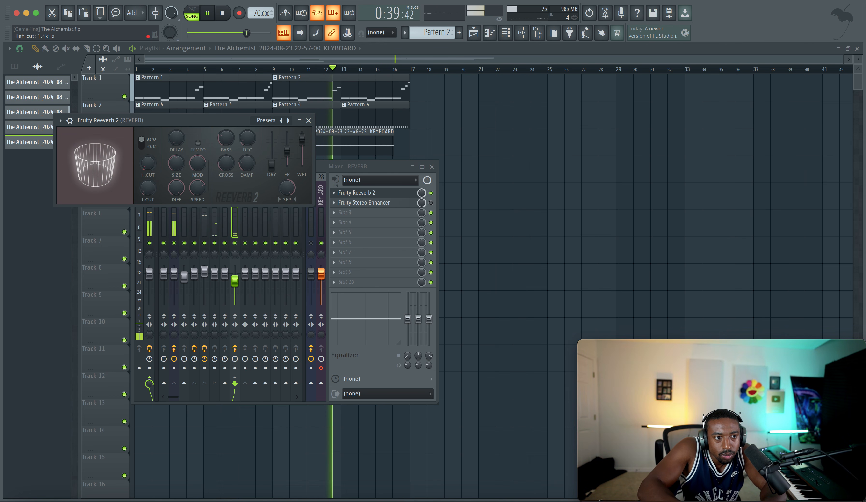
left_click(308, 120)
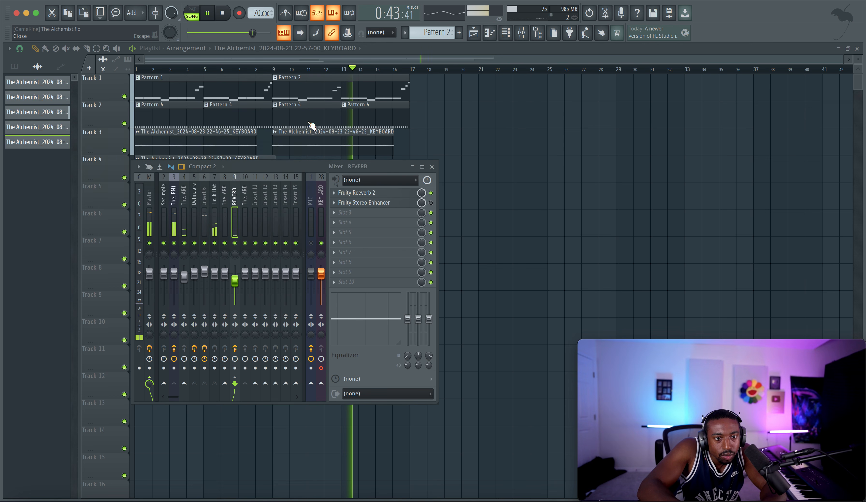
Step: Check the Tick Tock Hat and Insert 6 tracks in the mixer
left_click(213, 214)
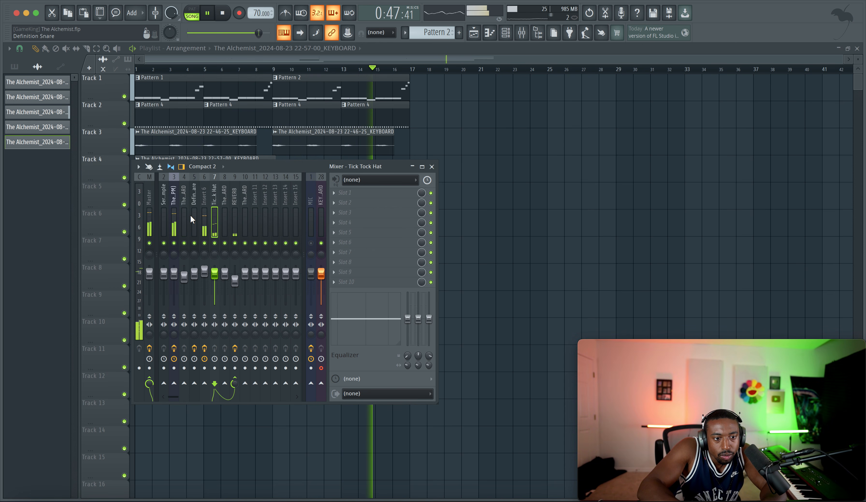
left_click(205, 215)
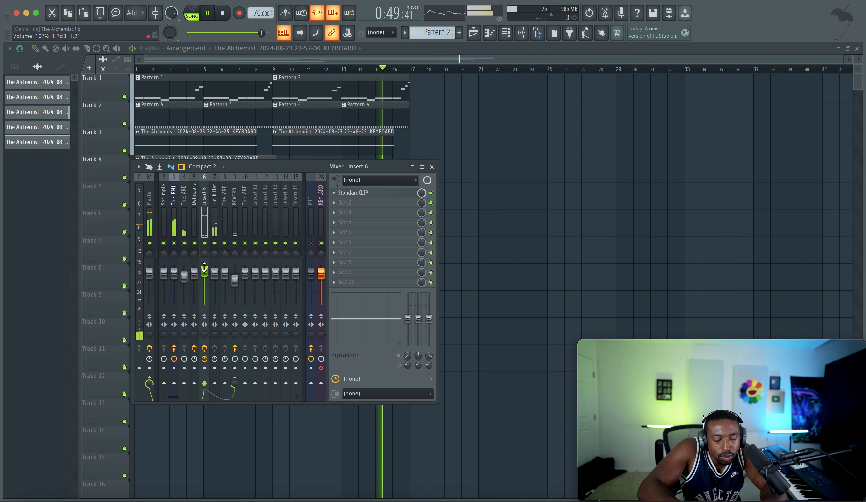
right_click(514, 208)
left_click(522, 33)
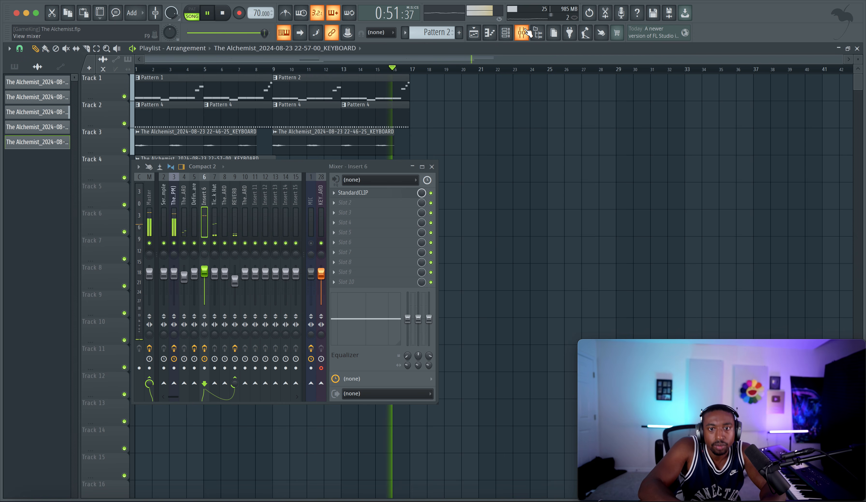
Step: Record a new keyboard take through the KEYBOARD mixer track from bar 1 to bar 9, turn off recording and restart playback
left_click(319, 196)
right_click(505, 186)
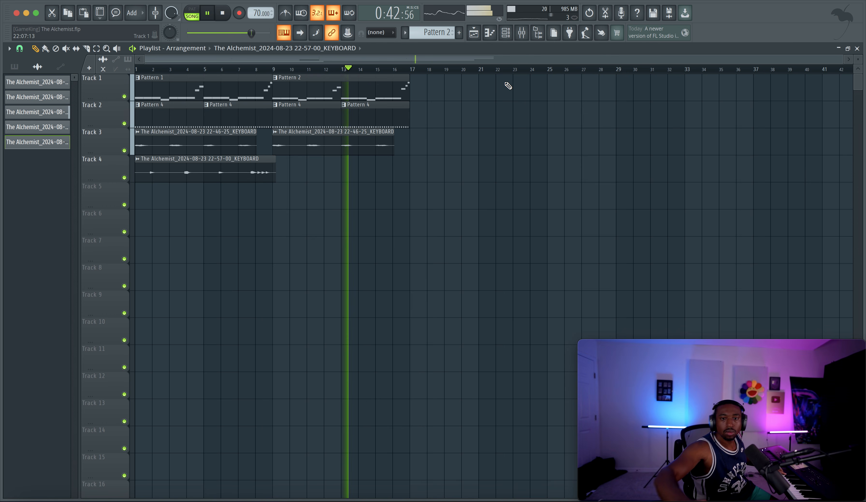
key("F9")
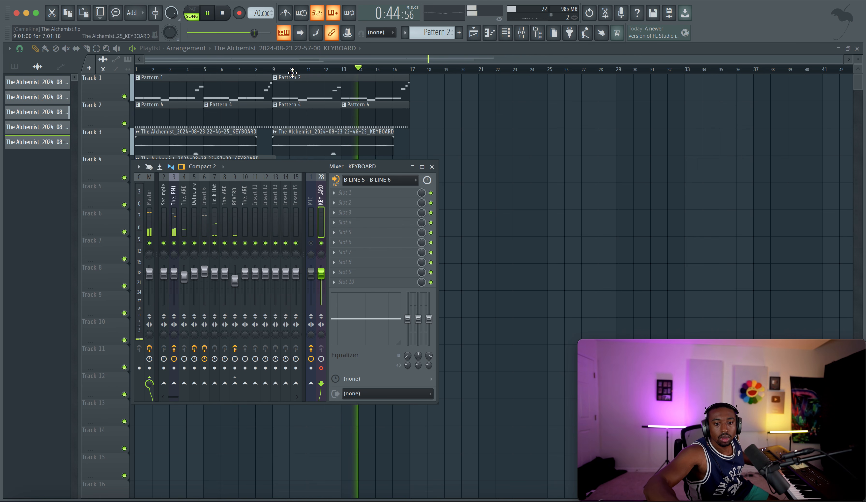
left_click(228, 13)
key("F9")
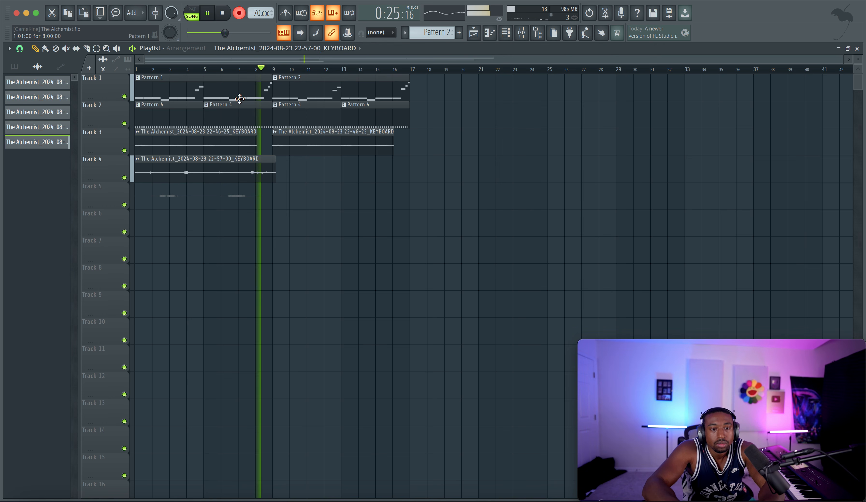
key("space")
left_click(245, 19)
key("space")
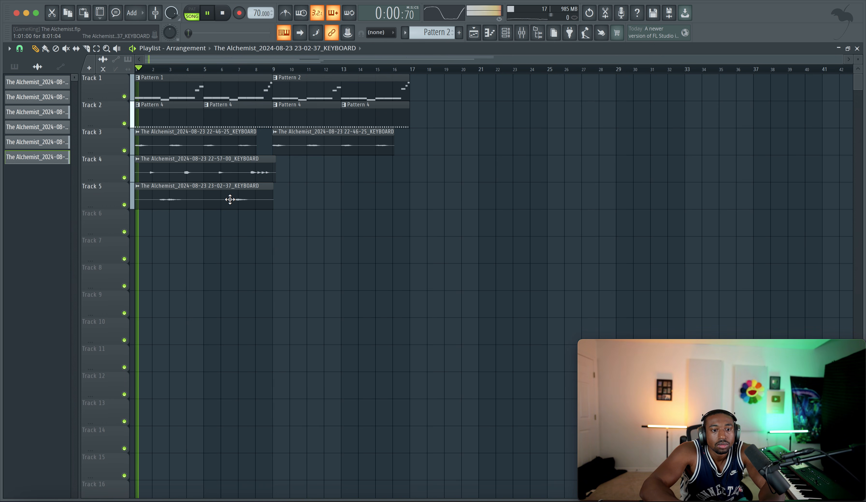
Step: Route the keyboard recording on playlist Track 5 to mixer track 11, send that track to REVERB and close the windows
double_click(230, 198)
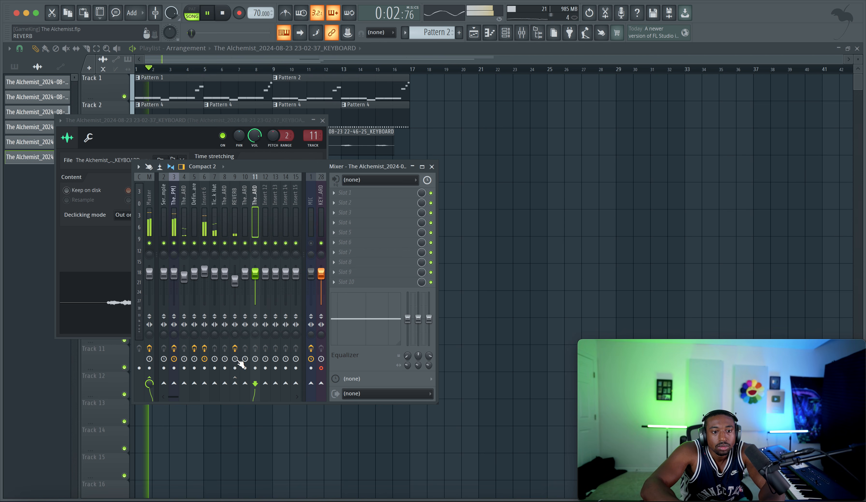
left_click(235, 383)
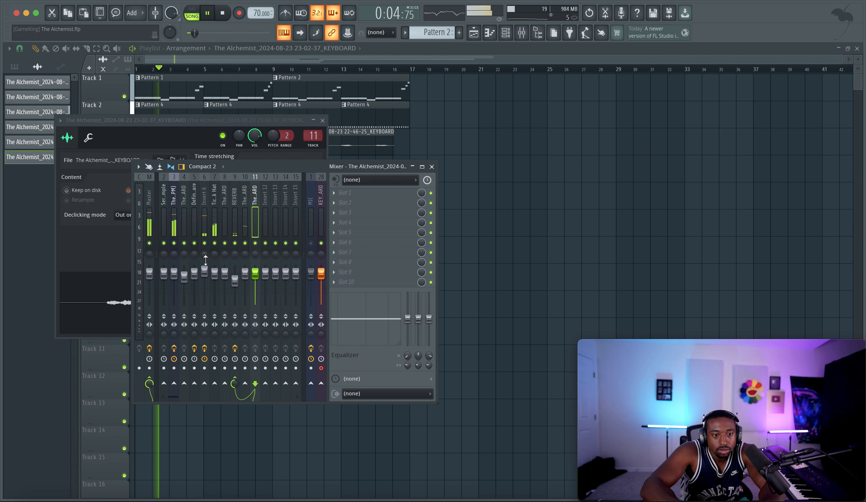
right_click(486, 211)
Step: Load Fruity Stereo Enhancer in effect slot 5 of The Big Drummer Boy mixer track
left_click(521, 32)
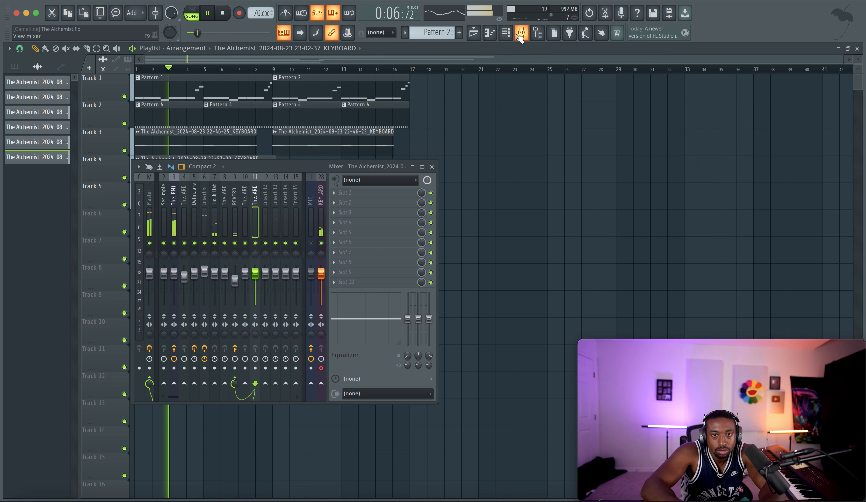
left_click(174, 225)
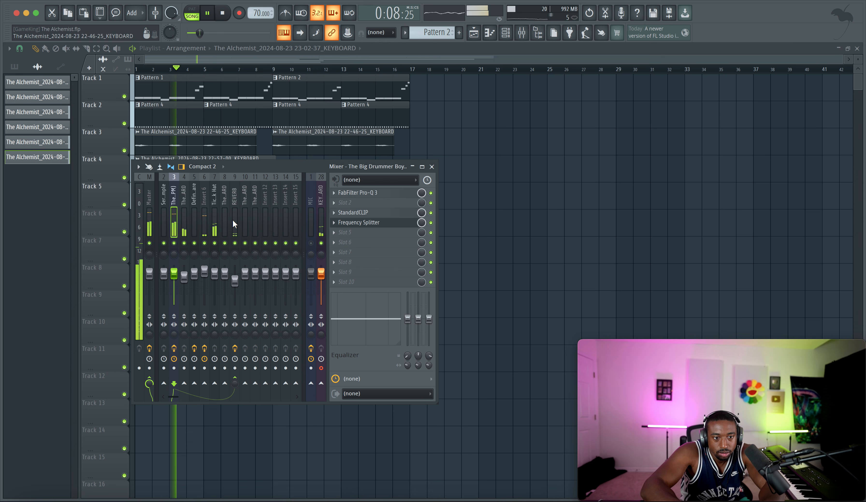
left_click(354, 233)
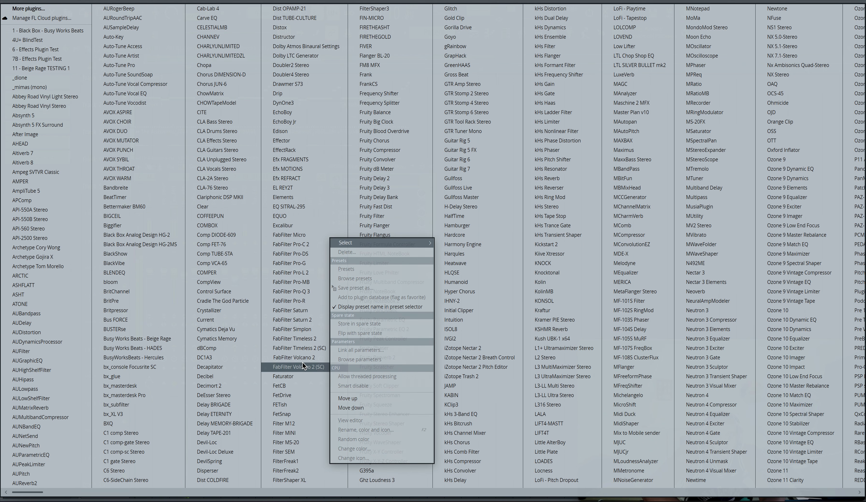
scroll(303, 361, "right", 3)
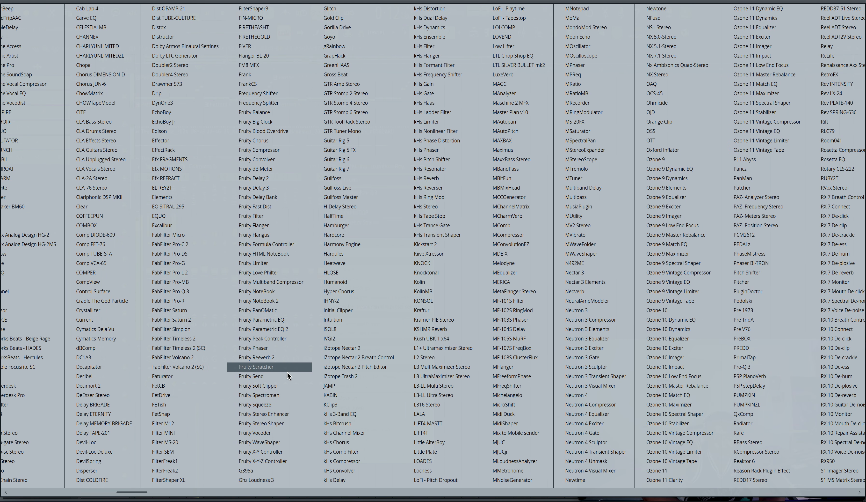
left_click(281, 414)
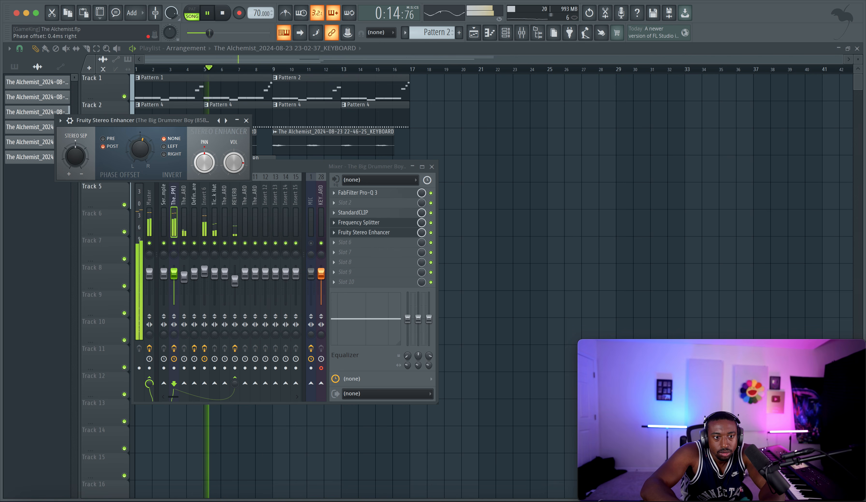
Step: Set the Stereo Enhancer's phase offset to about 18.1 ms right, invert the left channel and save the project
mouse_move(141, 150)
left_mouse_down()
mouse_move(144, 136)
mouse_move(144, 156)
left_mouse_up()
left_click(169, 149)
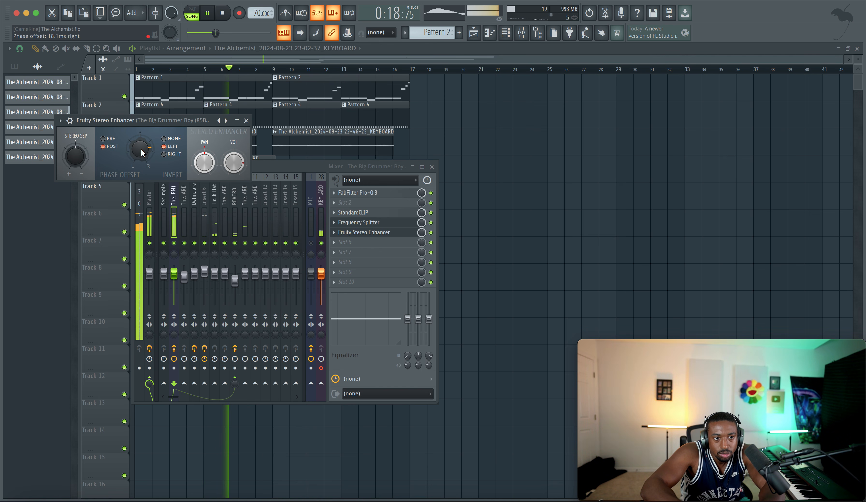
left_click(246, 121)
key("F9")
key("super+s")
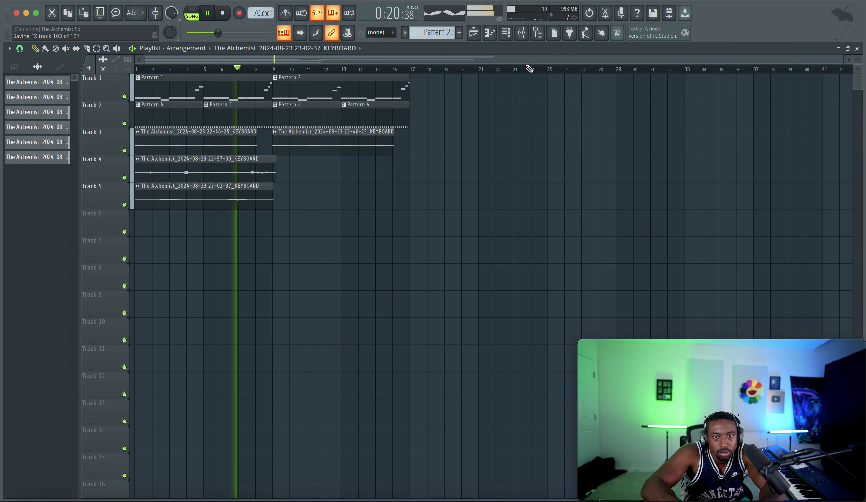
Step: Unmute the MIC track briefly in the mixer and restart the song from the beginning
key("F9")
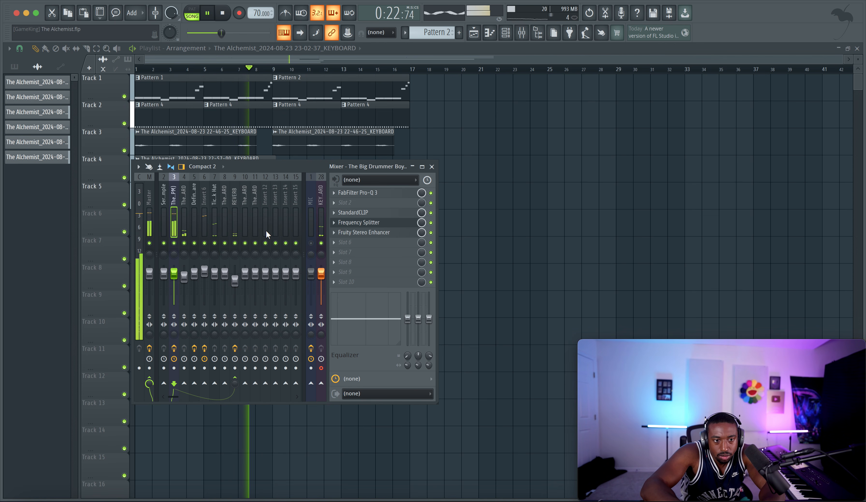
left_click(310, 243)
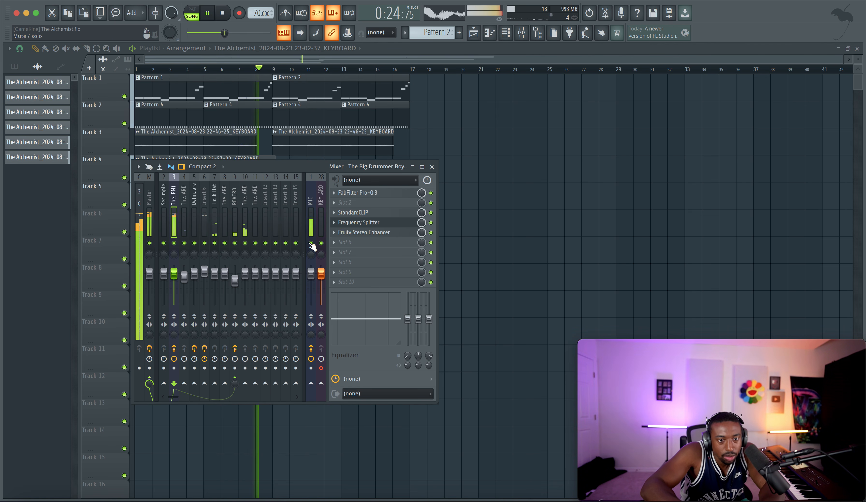
key("space")
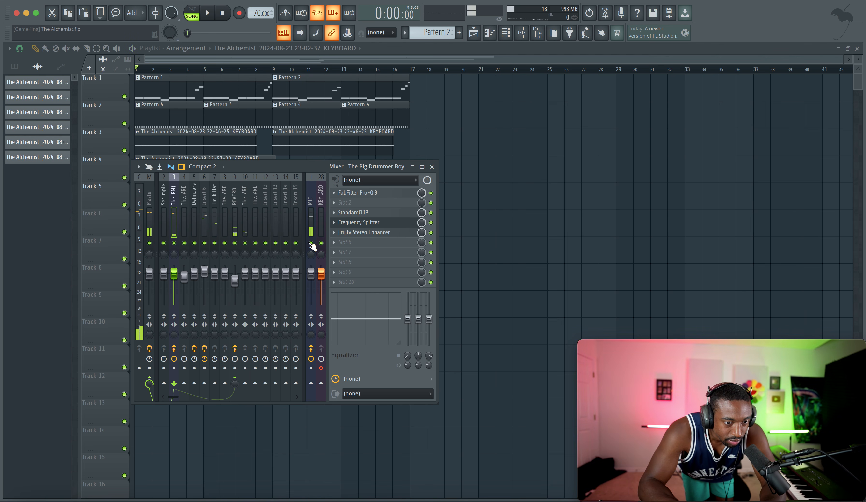
key("space")
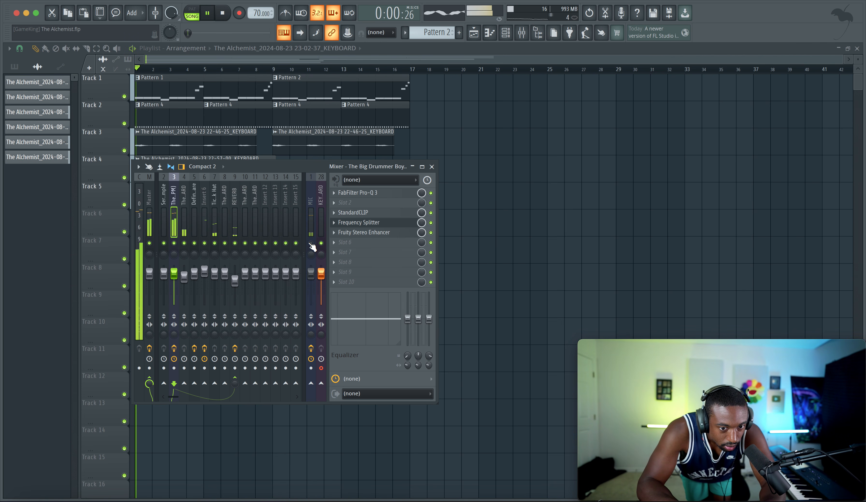
Step: Duplicate the keyboard recording on playlist Track 5 so the copy starts at bar 9
key("F9")
left_click(242, 197, "super")
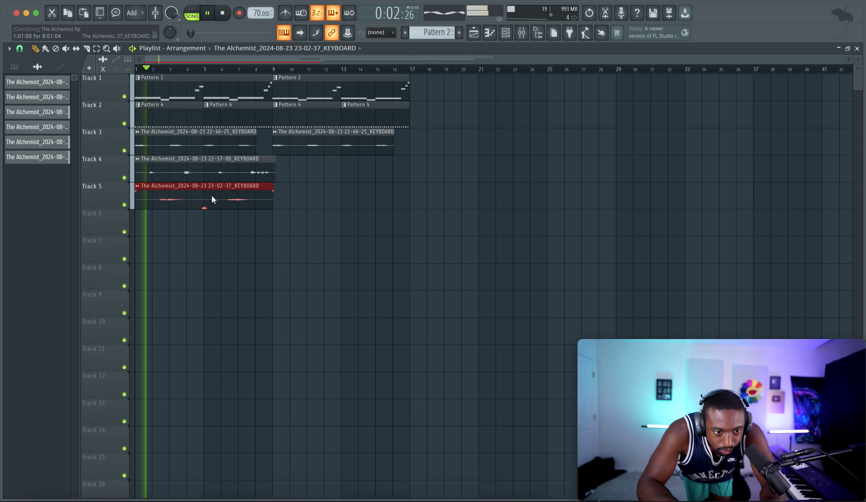
left_click_drag(182, 194, 332, 192)
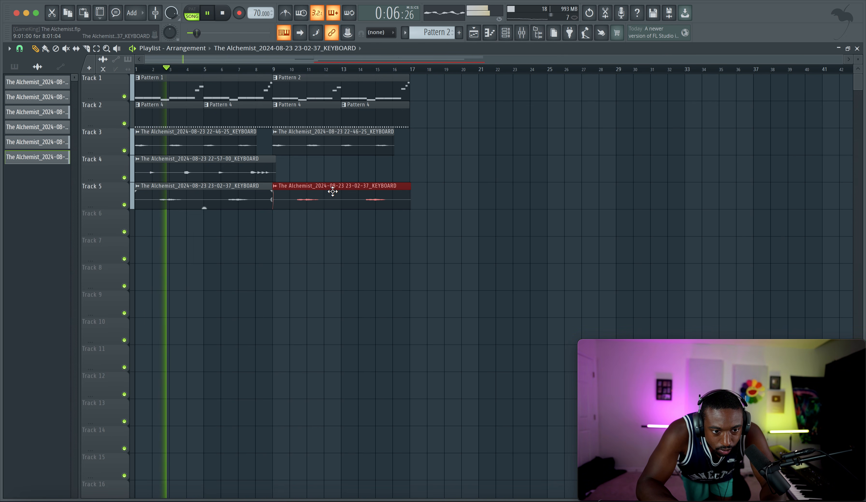
Step: Lower mixer track 11's fader slightly and load Fruity Delay 3 in the first effect slot of mixer track 10
double_click(333, 192)
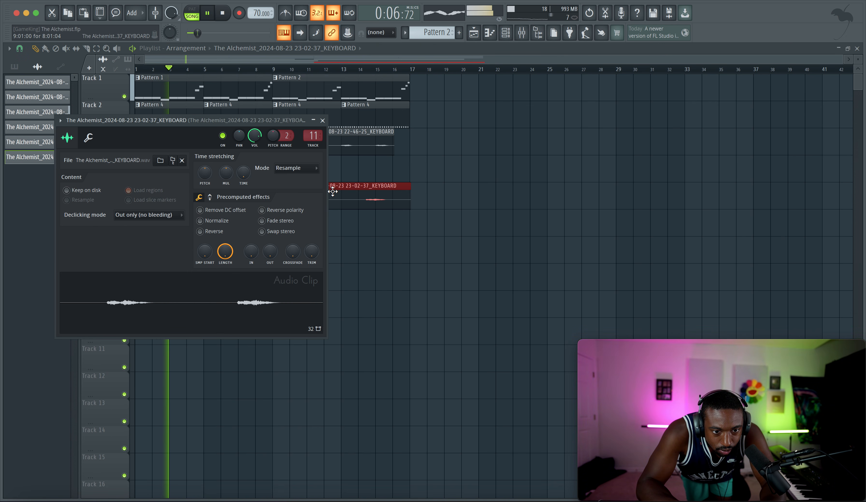
left_click(522, 33)
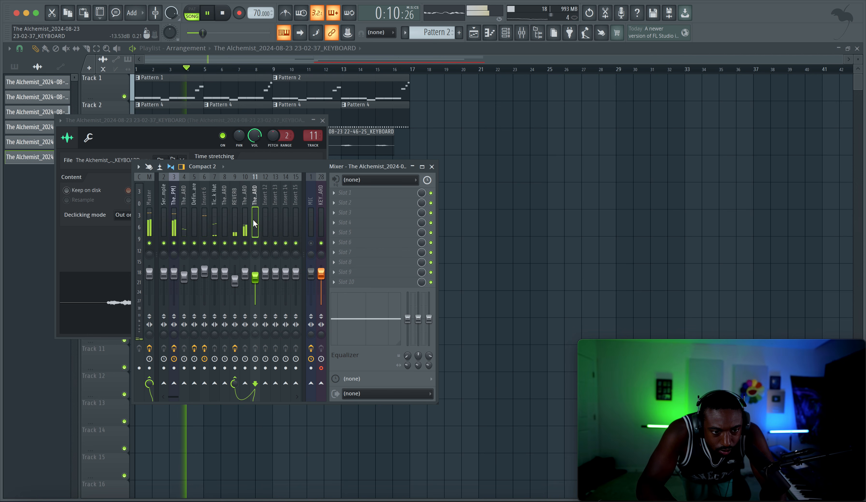
left_click(244, 221)
left_click(346, 195)
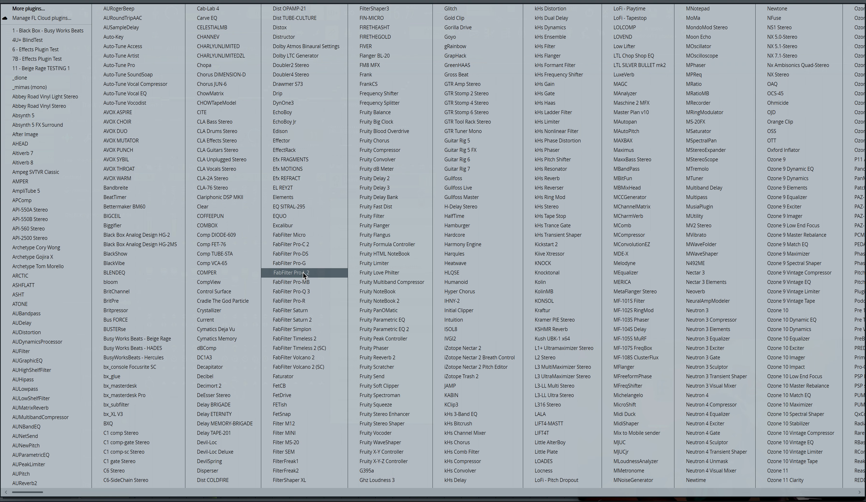
left_click(389, 191)
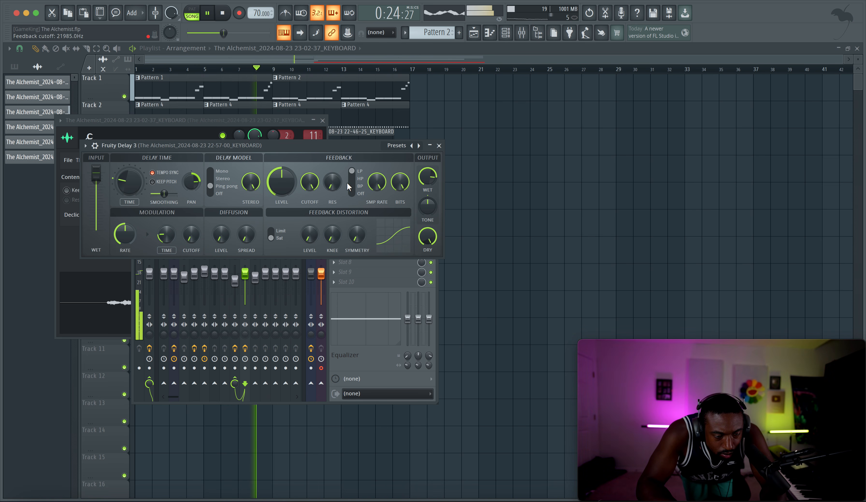
Step: Adjust Fruity Delay 3's delay time on mixer track 10 and replay the song from shortly before bar 8
left_click_drag(139, 184, 138, 193)
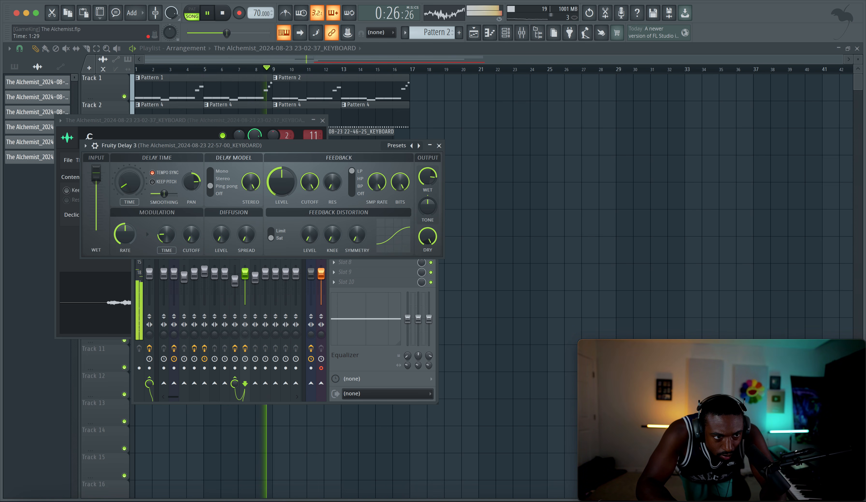
key("F12")
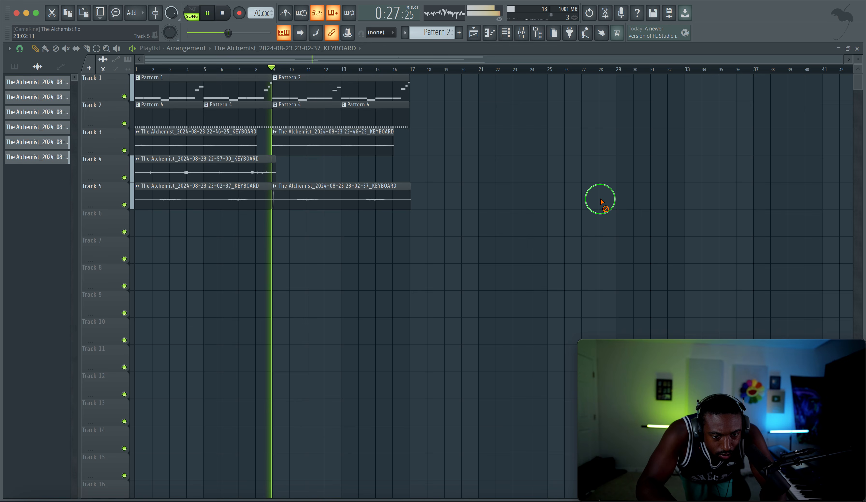
left_click(252, 71)
left_click(521, 32)
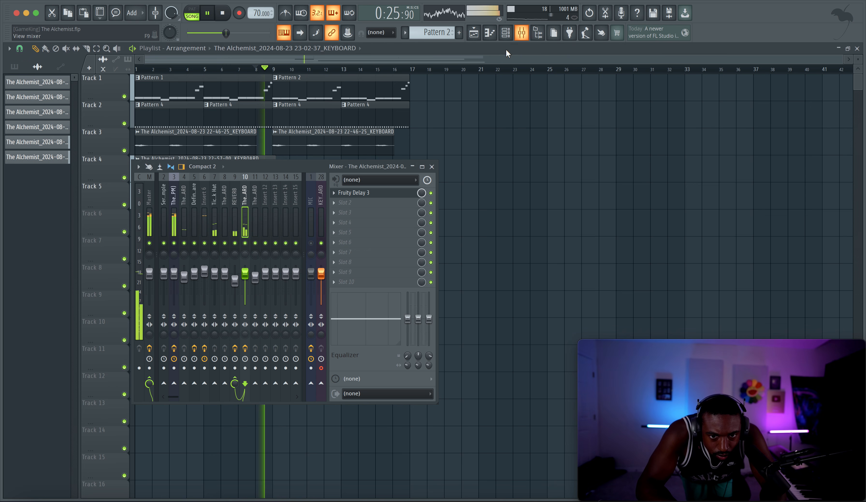
left_click(358, 192)
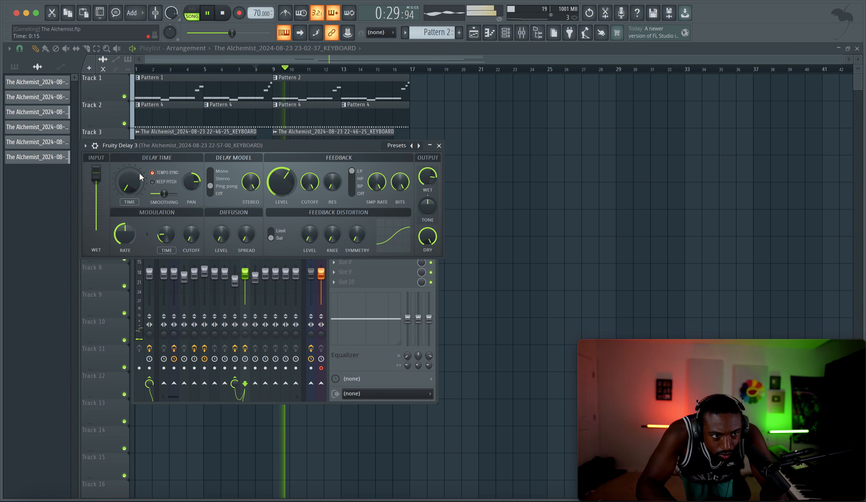
key("F12")
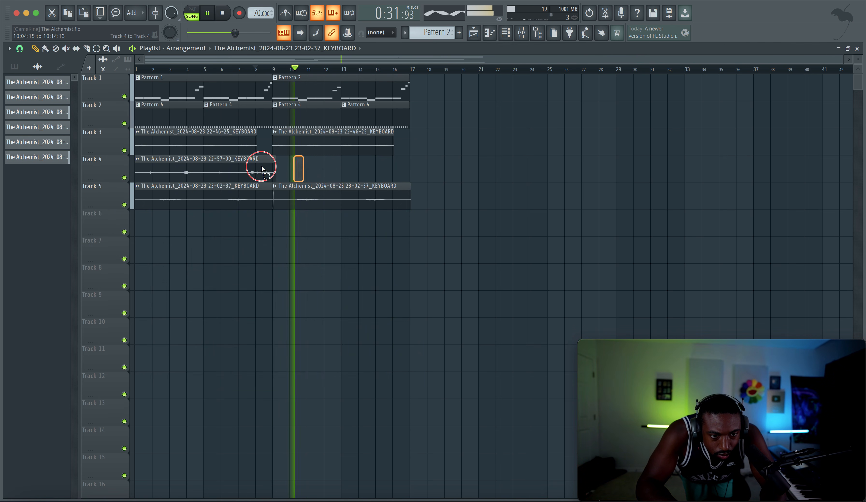
Step: Restart the song from the beginning and briefly mute playlist Track 1 to compare
left_click_drag(189, 165, 335, 167)
right_click(334, 166)
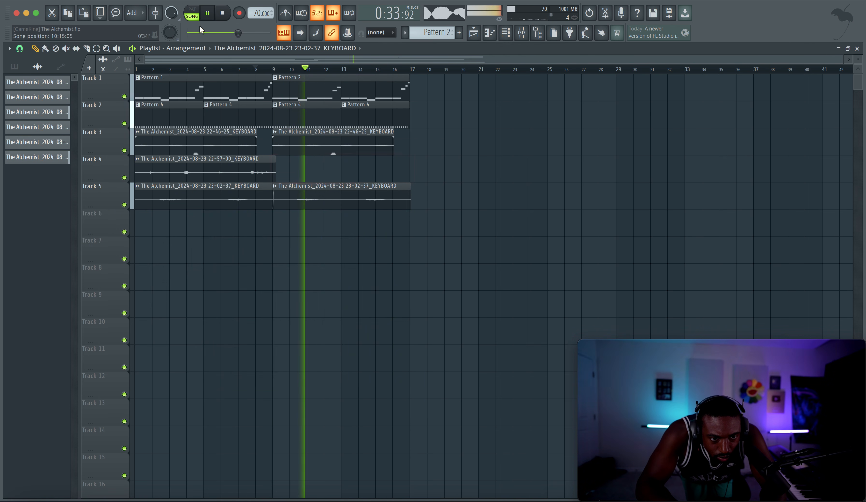
left_click(222, 13)
left_click(222, 13)
key("space")
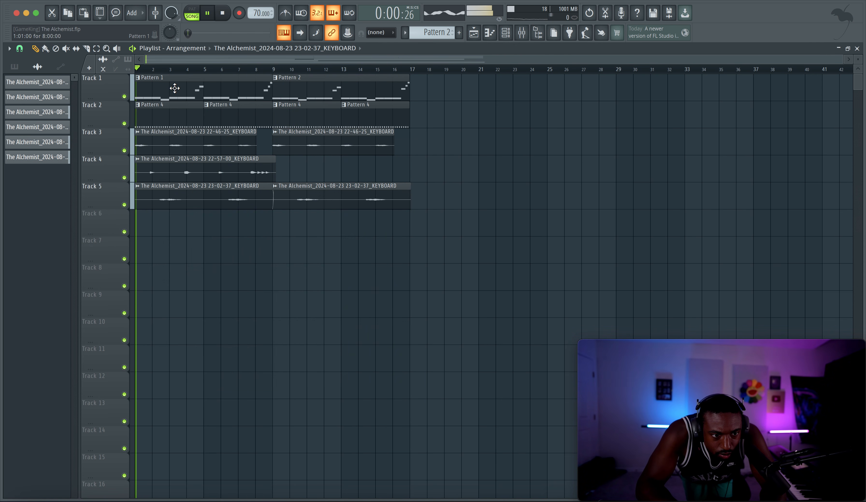
left_click(125, 96)
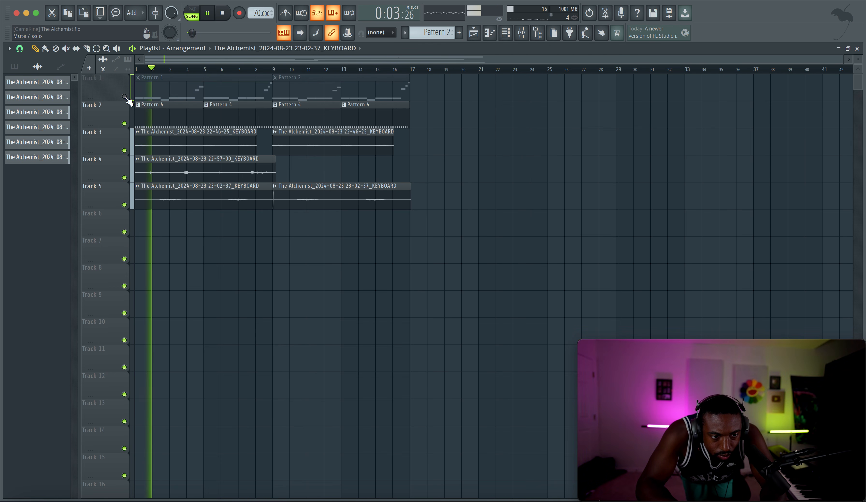
left_click(124, 97)
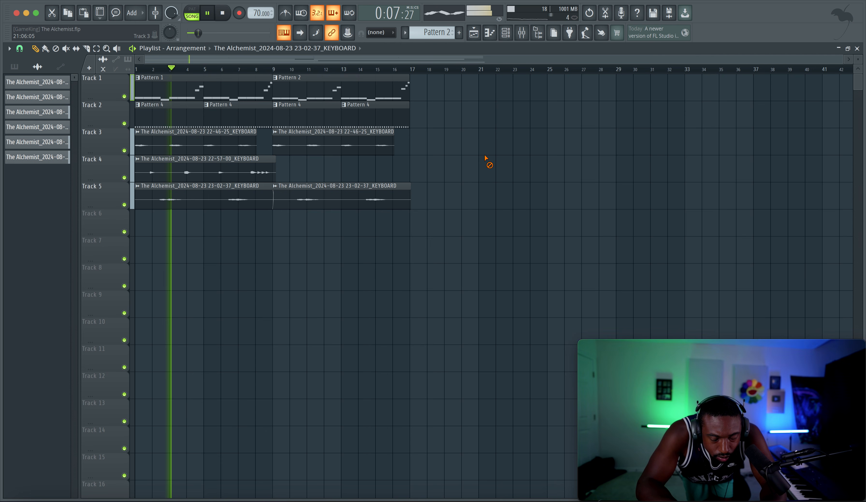
Step: Route The Big Drummer Boy (85BPM) channel to mixer track 12 and BWB WAVE 5 KICK (10)_2 to mixer track 13
left_click(522, 33)
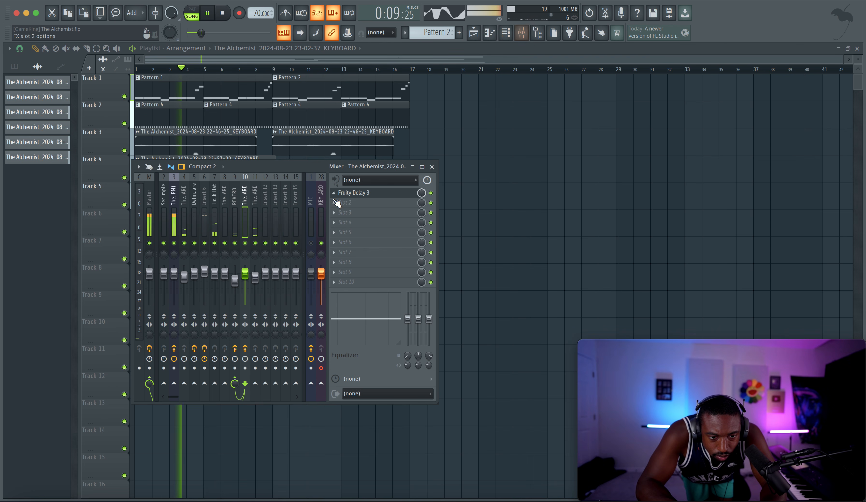
key("space")
left_click(175, 219)
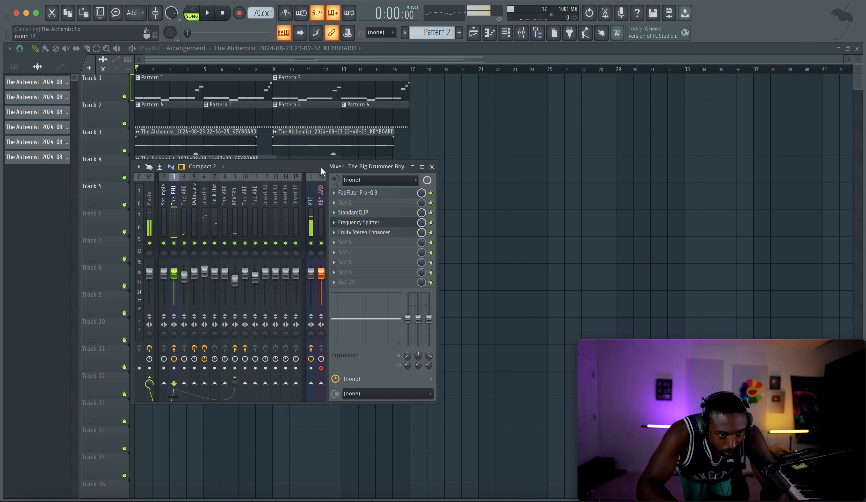
left_click(509, 35)
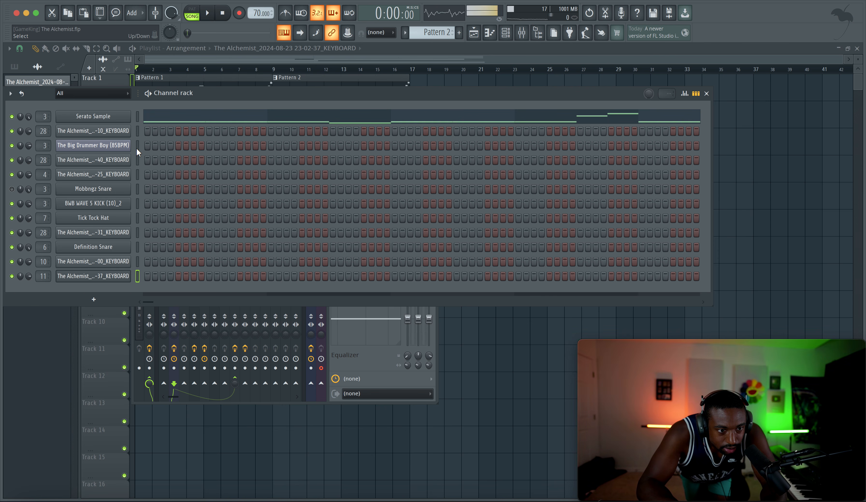
left_click(354, 358)
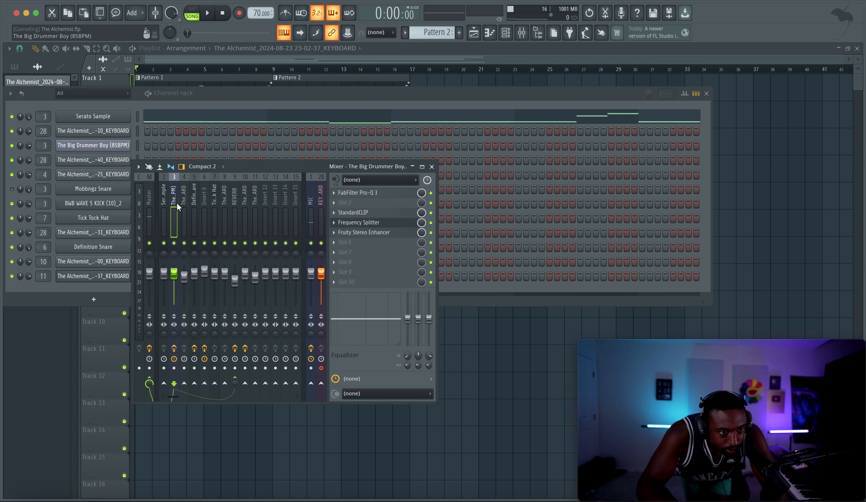
left_click(137, 147)
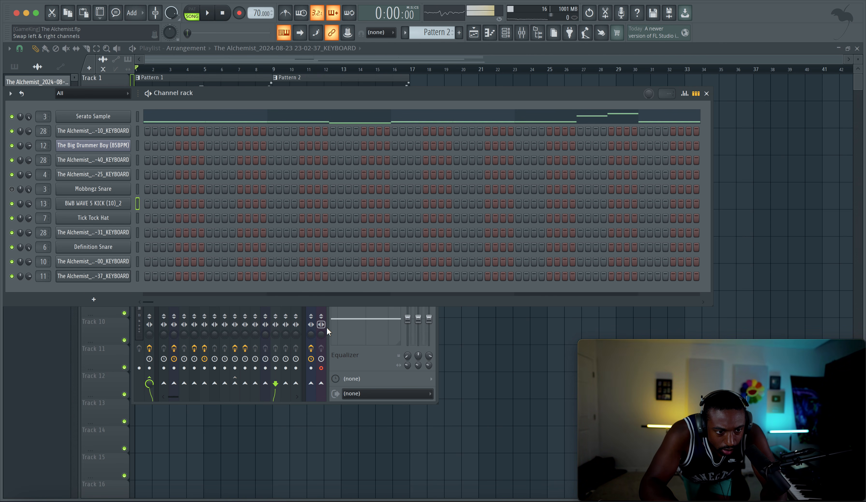
left_click(364, 359)
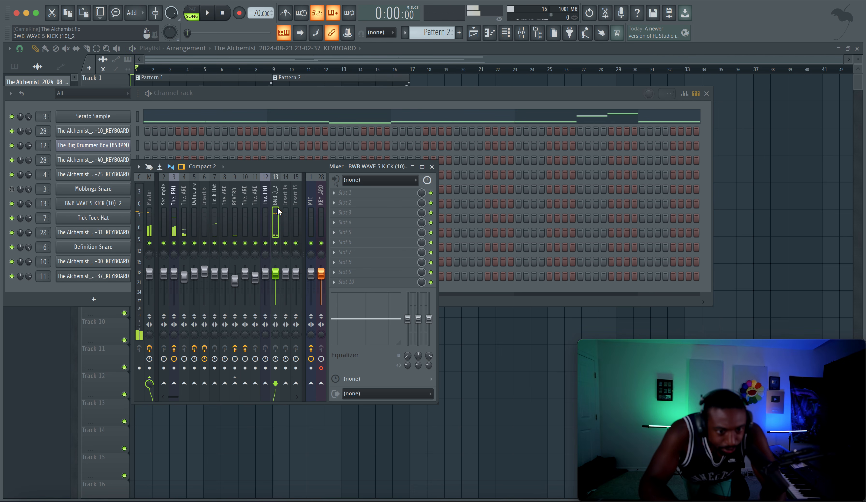
Step: Copy mixer track 3's saved track state with its effect chain onto mixer track 13
left_click(176, 215)
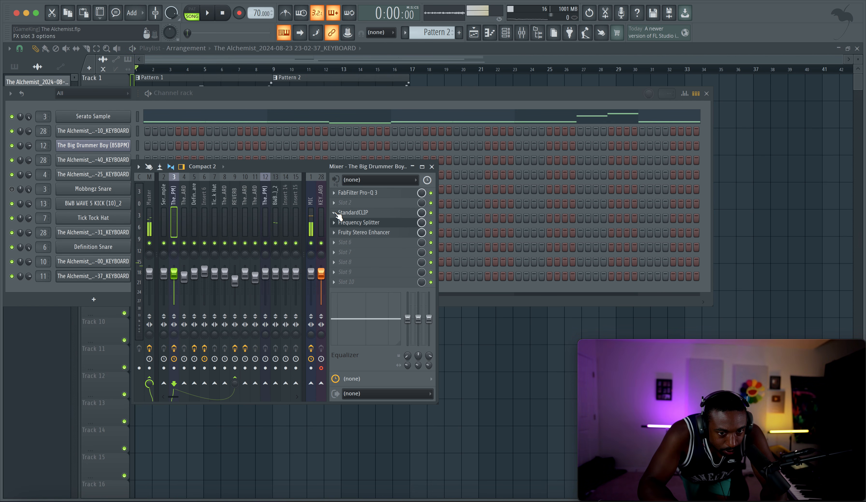
right_click(176, 205)
mouse_move(220, 244)
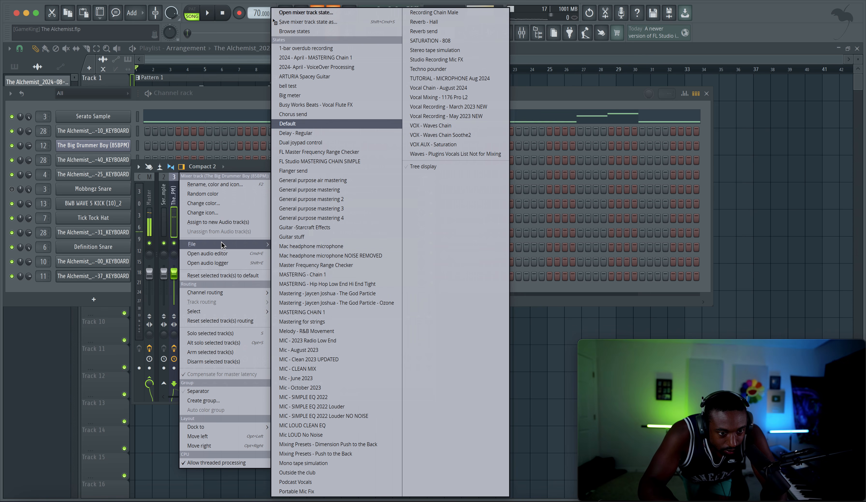
left_click_drag(323, 23, 275, 207)
Step: Rename mixer track 13 as Kick
right_click(274, 204)
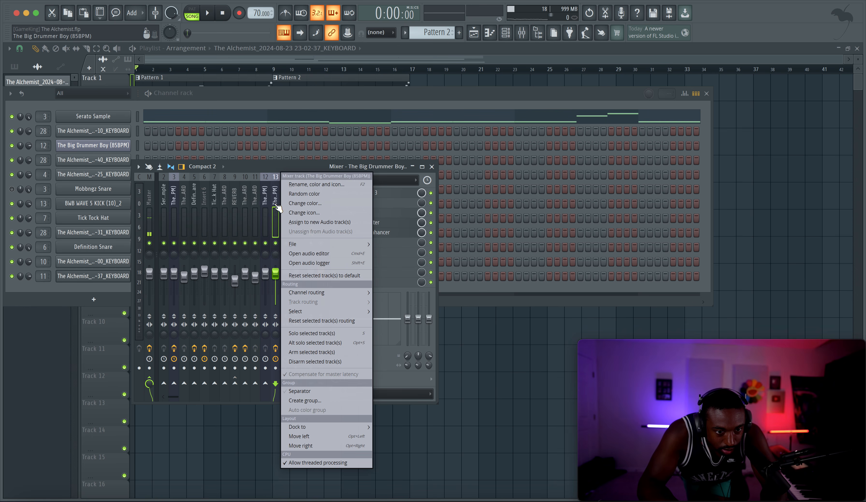
left_click(304, 184)
type("Kick")
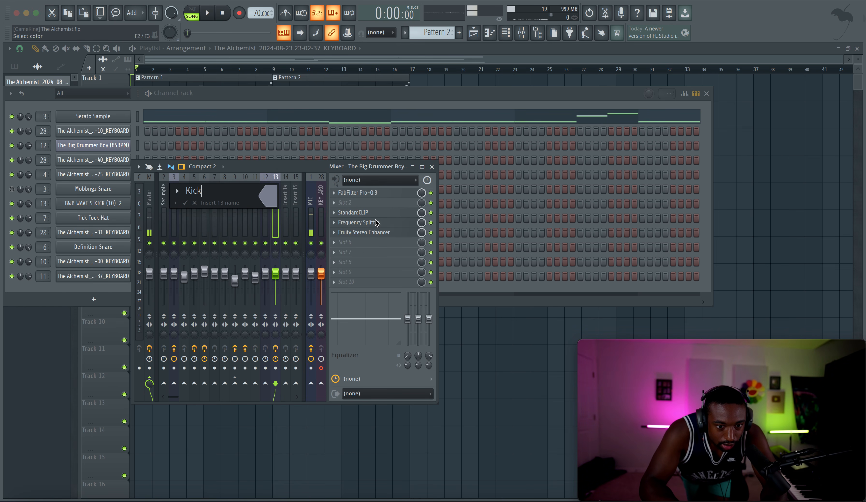
key("Return")
Step: Bypass Frequency Splitter and Fruity Stereo Enhancer on the Kick track and restart the song with only the playlist shown
left_click(432, 233)
key("space")
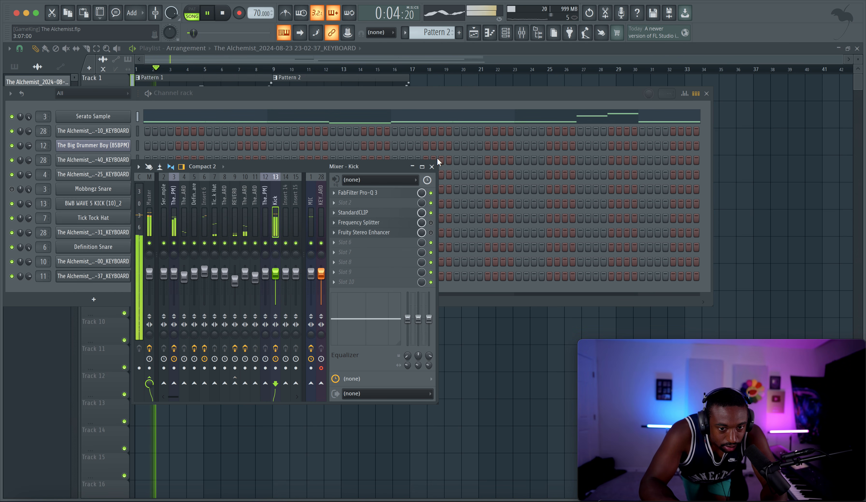
left_click(432, 167)
key("F6")
key("space")
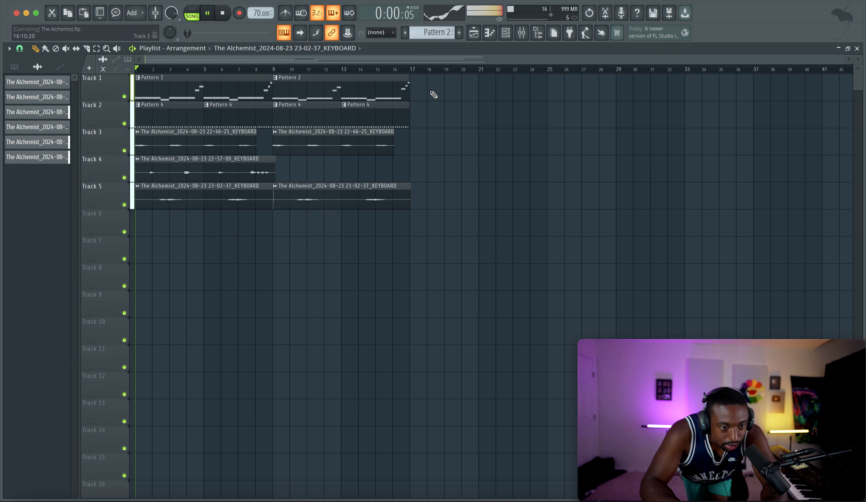
Step: Lower mixer track 3's fader slightly and briefly unmute the MIC track
key("F9")
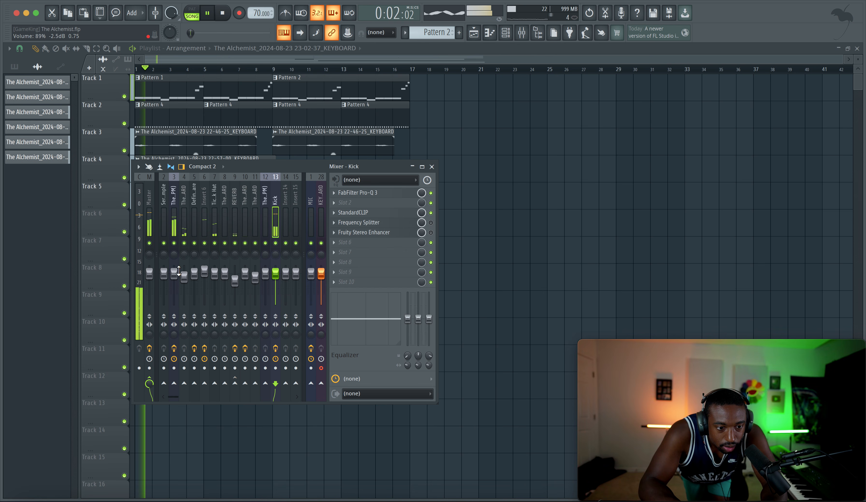
left_click_drag(178, 271, 179, 274)
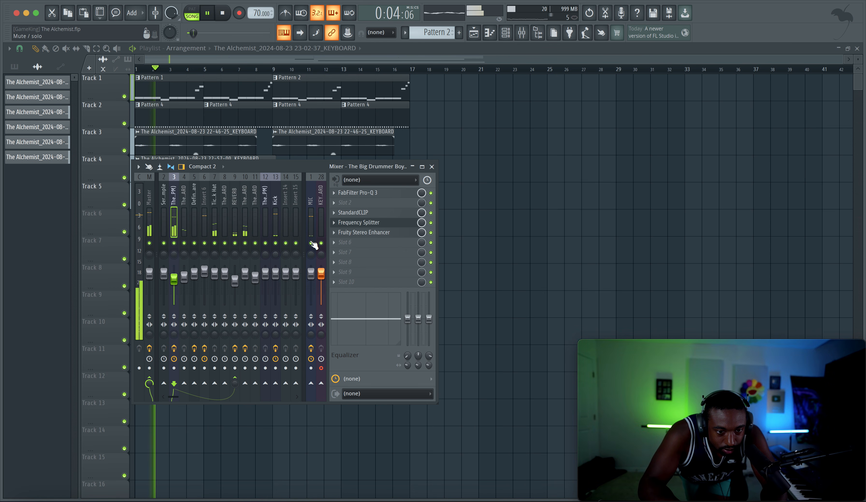
key("F9")
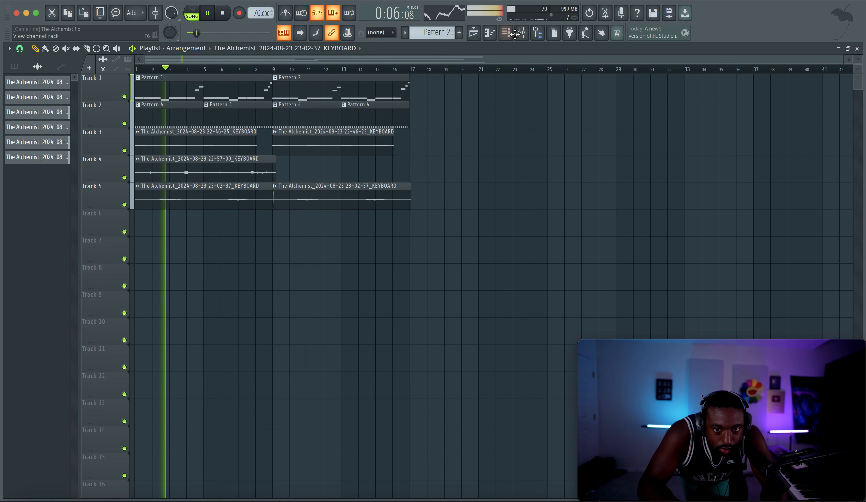
key("F9")
left_click(311, 243)
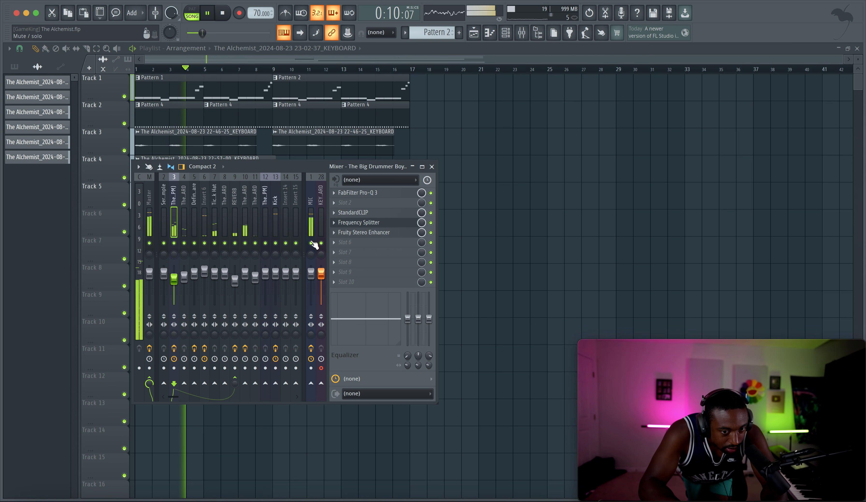
key("F9")
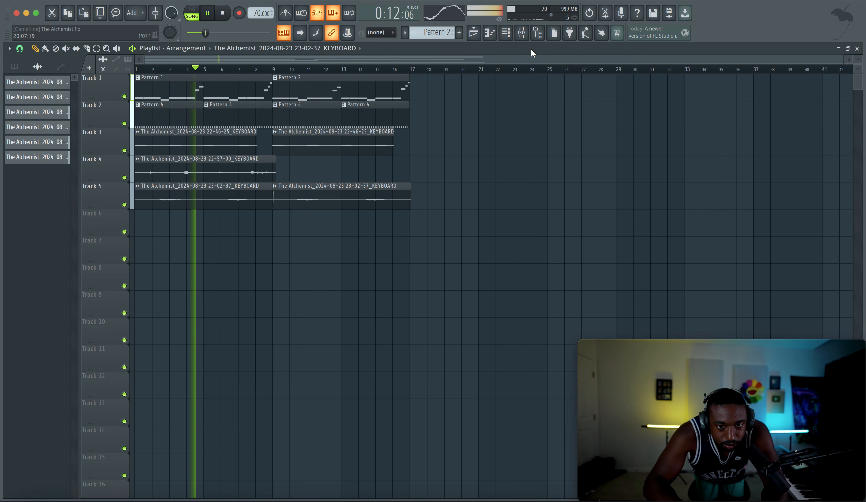
Step: Set the clip level of StandardCLIP on the Kick mixer track to -2.00 dB and close the plugin
left_click(522, 32)
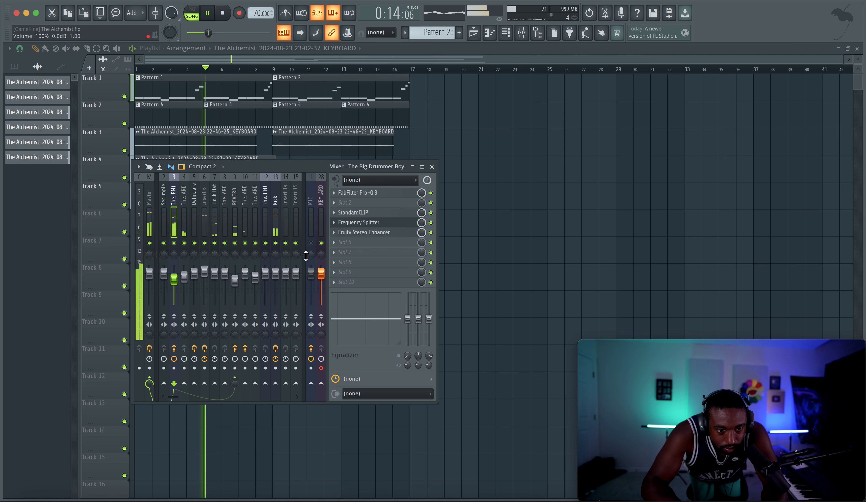
left_click(276, 214)
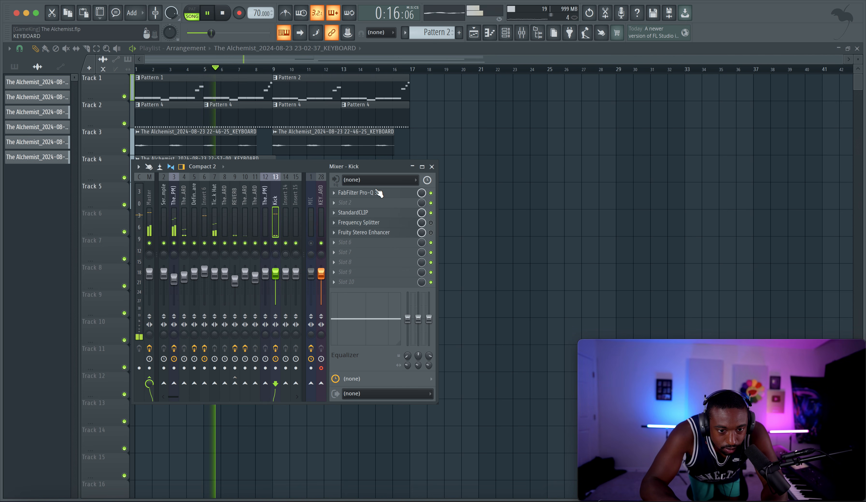
left_click(354, 212)
mouse_move(72, 130)
left_mouse_down()
mouse_move(73, 121)
mouse_move(73, 131)
left_mouse_up()
left_click(412, 168)
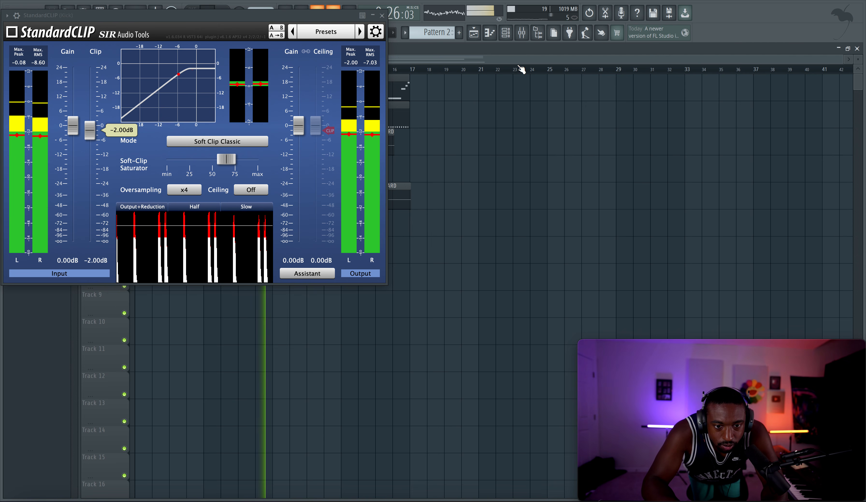
left_click(381, 15)
key("F9")
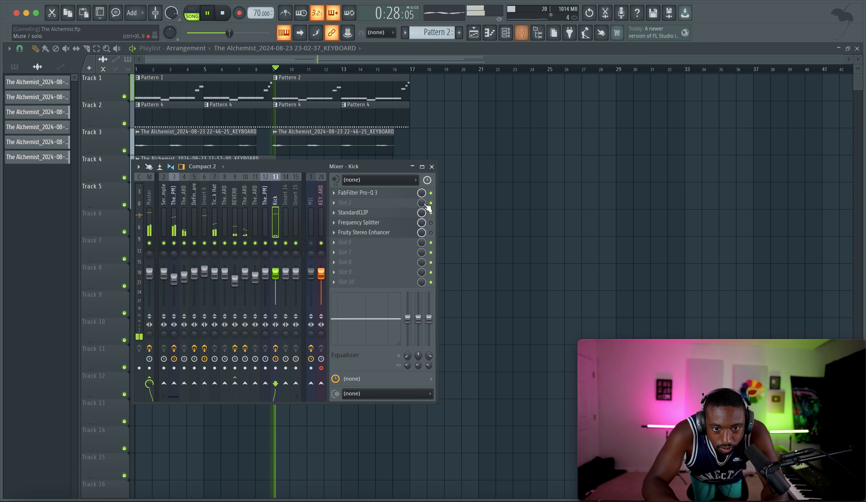
Step: Load Spectre in the Kick track's second effect slot and adjust its frequency bands
left_click(378, 202)
scroll(378, 203, "down", 6)
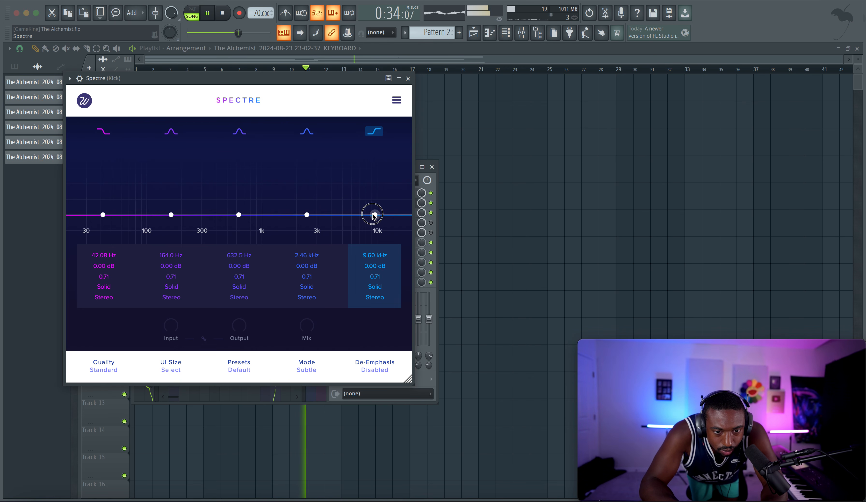
left_click_drag(374, 214, 182, 209)
left_click(408, 78)
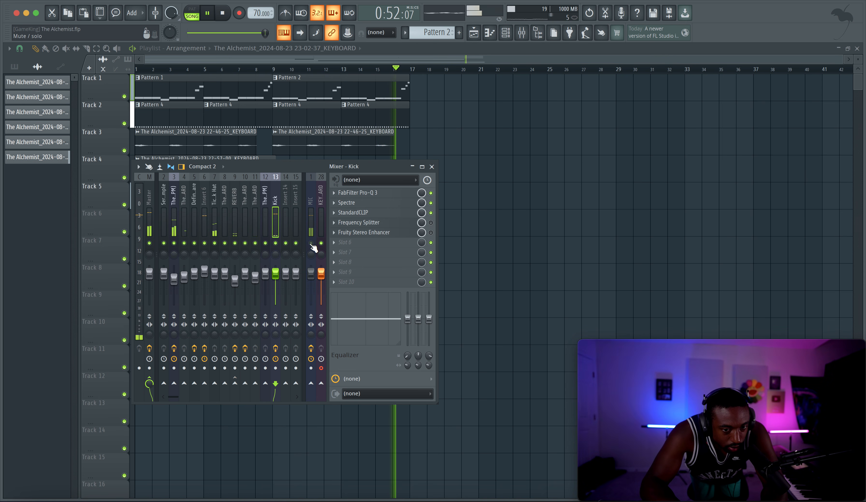
key("F9")
key("F9")
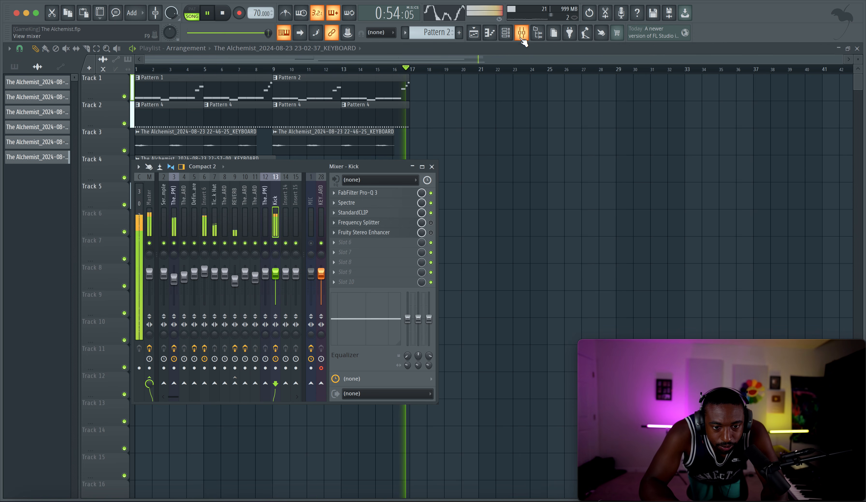
key("F9")
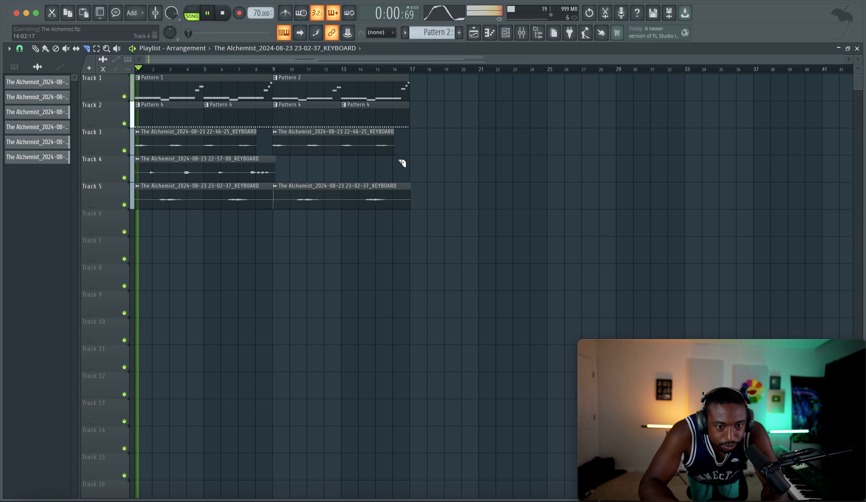
left_click(505, 33)
left_click(522, 33)
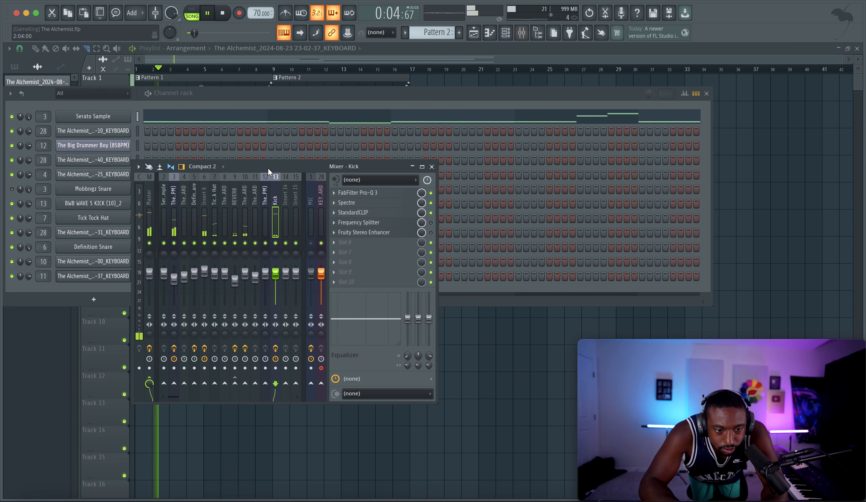
key("F12")
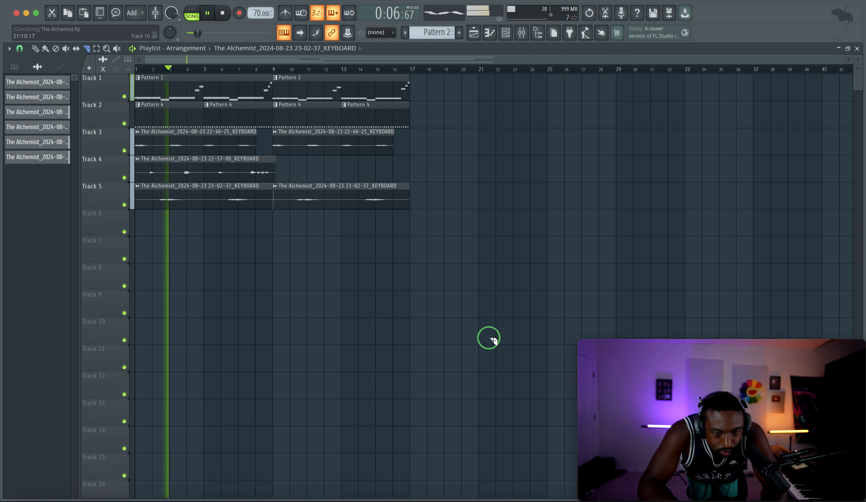
Step: Record a full-length keyboard take from the KEYBOARD mixer input onto Track 6 of the playlist
left_click(46, 49)
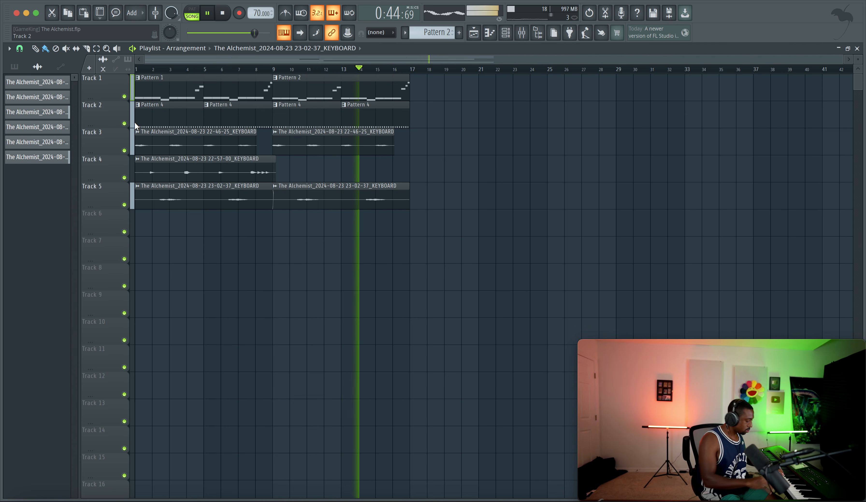
key("space")
left_click(519, 33)
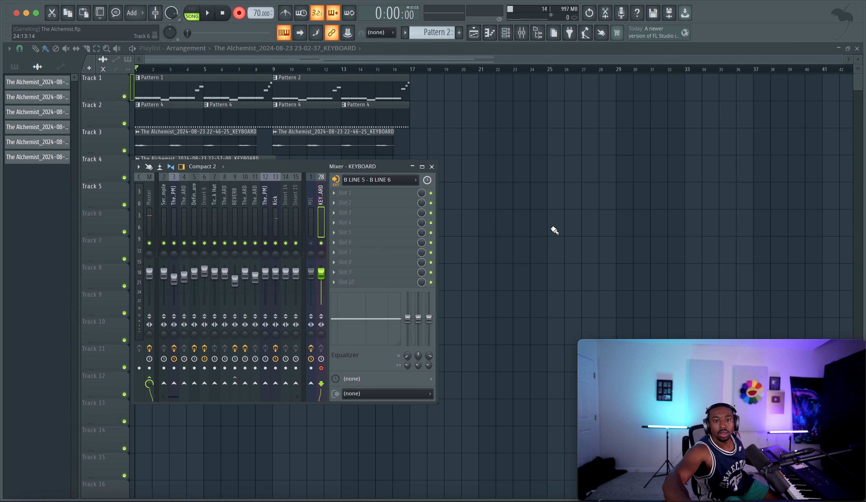
right_click(564, 237)
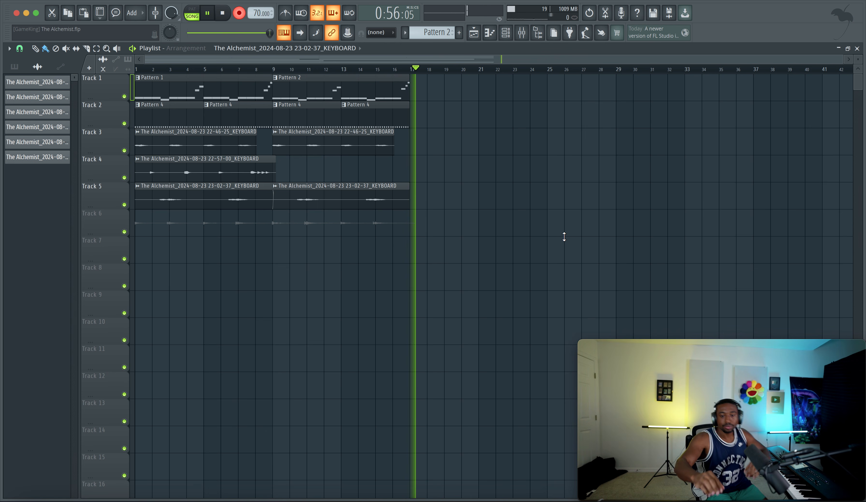
key("space")
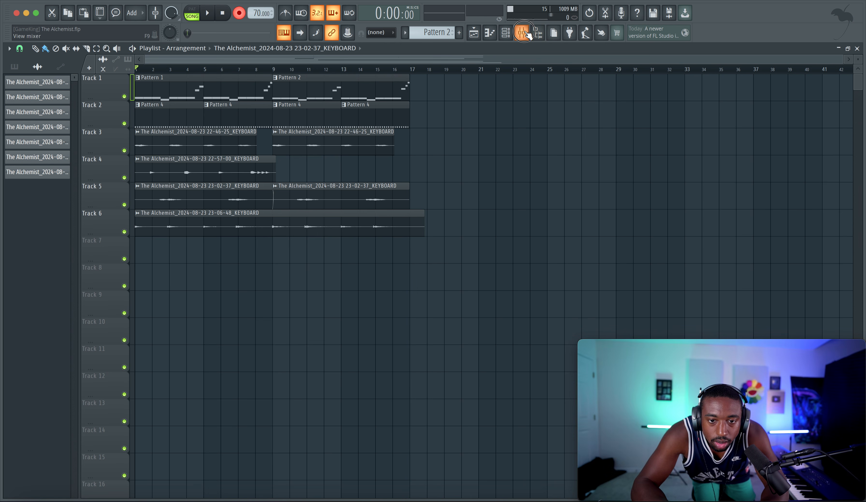
Step: Trim the new Track 6 keyboard recording to end at bar 17 and route it to mixer track 14
key("F9")
key("F9")
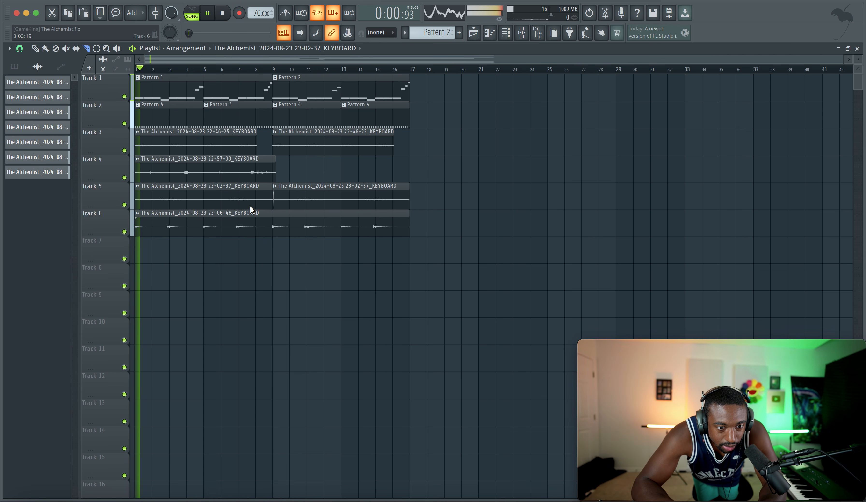
double_click(240, 215)
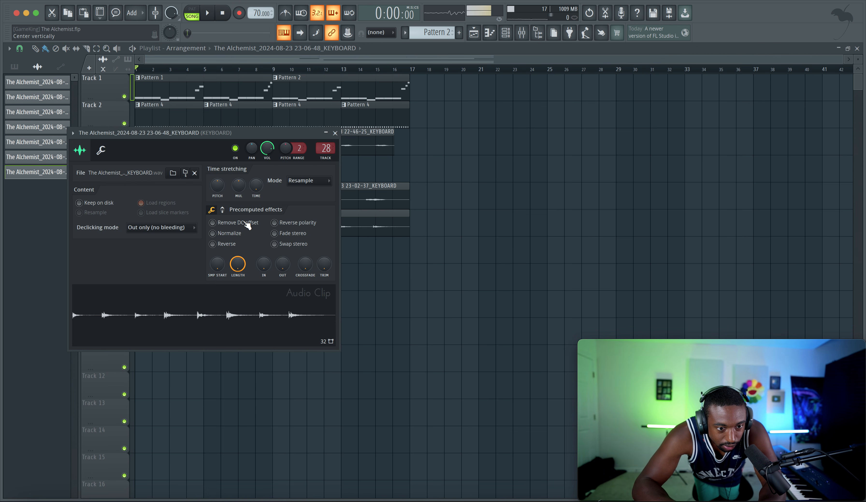
key("super+l")
right_click(499, 199)
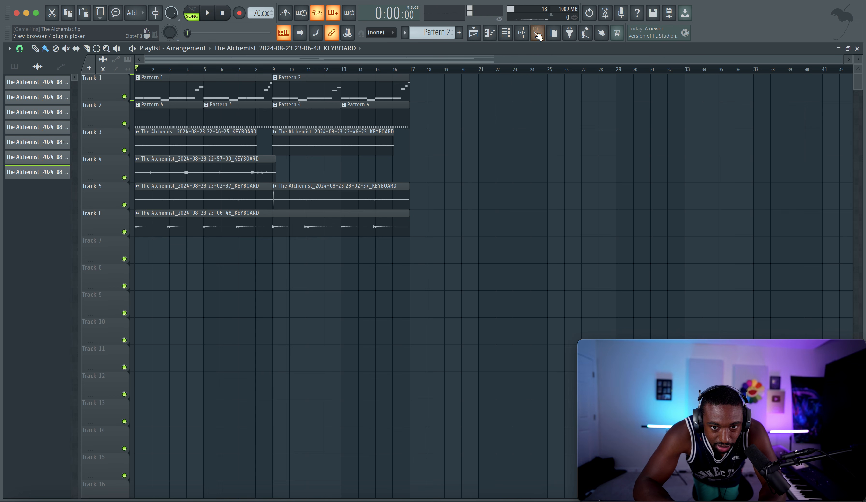
Step: Load Busy Works Beats - HADES in the first effect slot of mixer track 14, adjust its vibrato and other controls, and close it
left_click(522, 32)
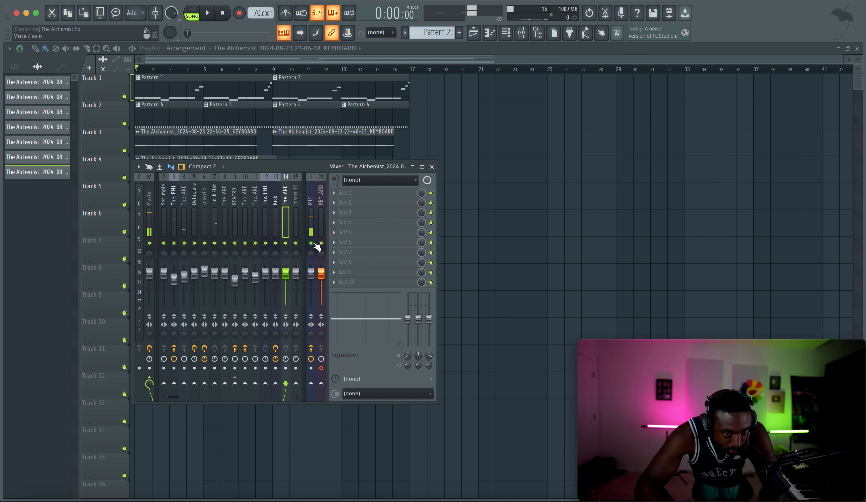
key("space")
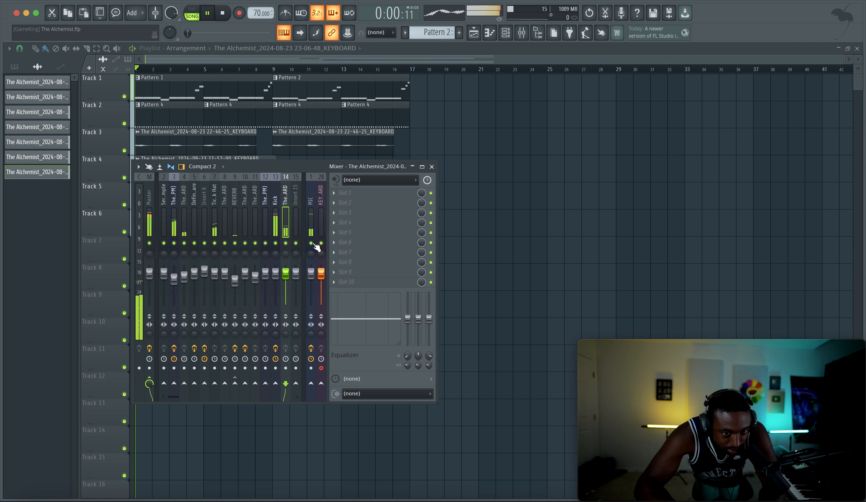
left_click(344, 194)
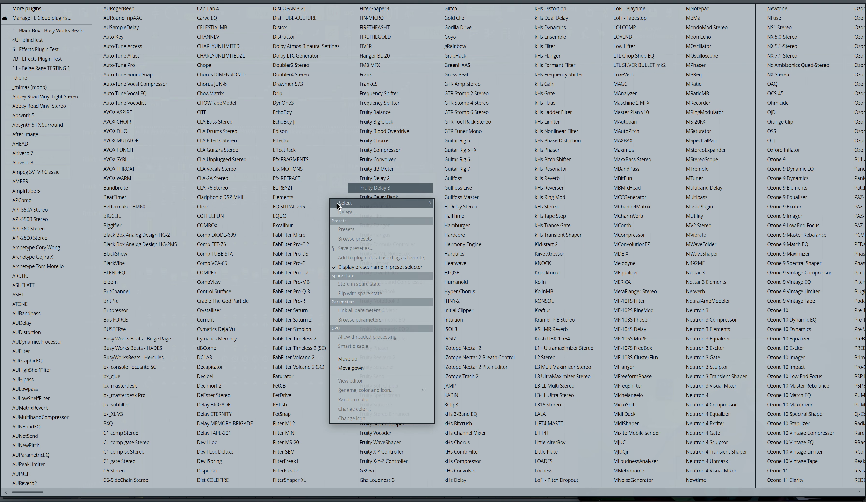
left_click(168, 348)
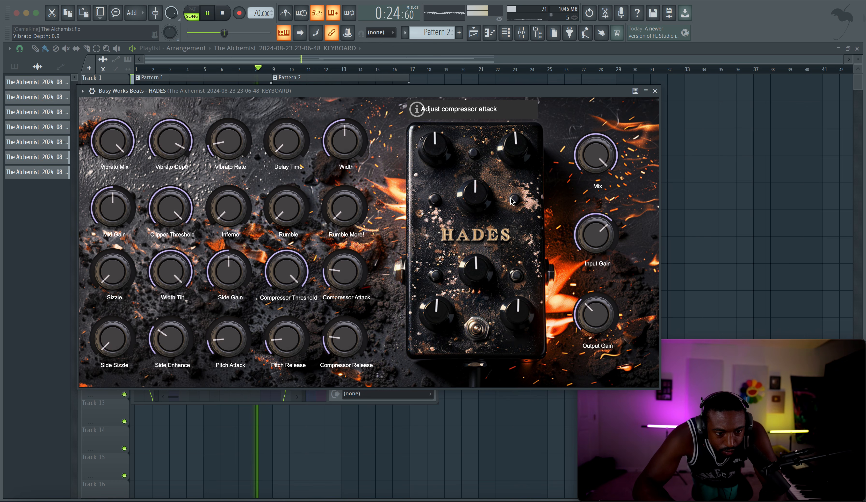
left_click(655, 91)
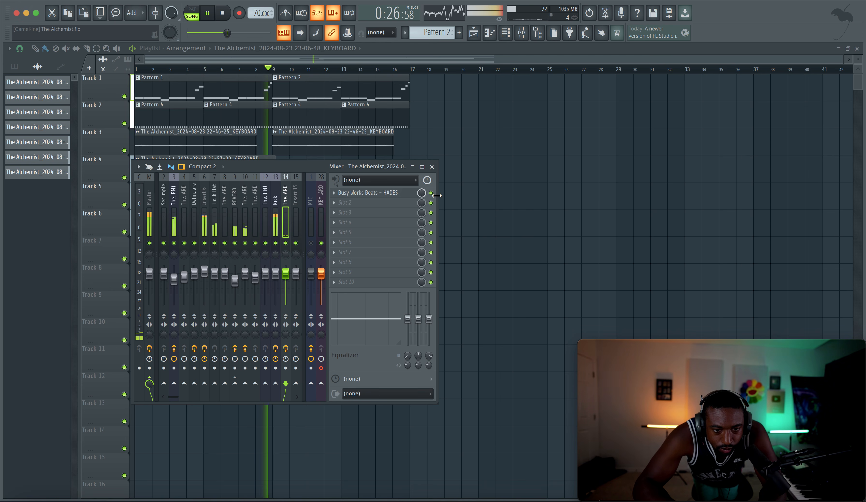
left_click(505, 228)
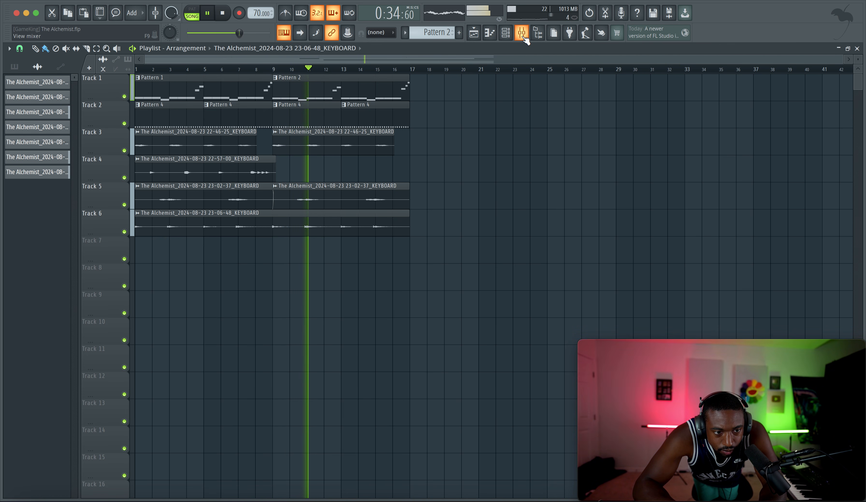
Step: Check the timing settings of the BWB WAVE 5 KICK (10)_2 channel and the sample settings of the Definition Snare channel
left_click(505, 37)
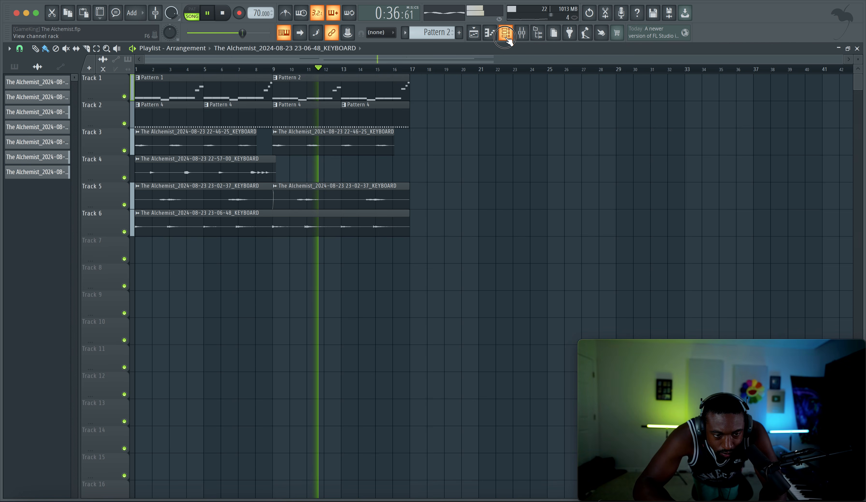
left_click(522, 32)
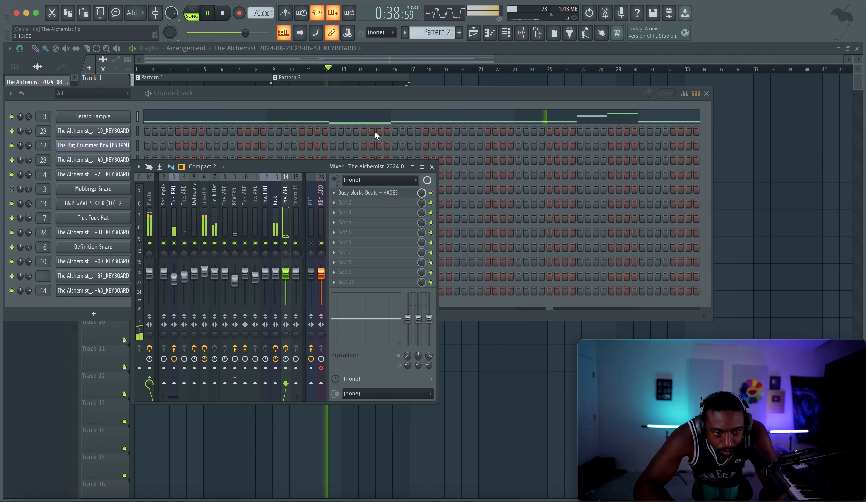
left_click(107, 203)
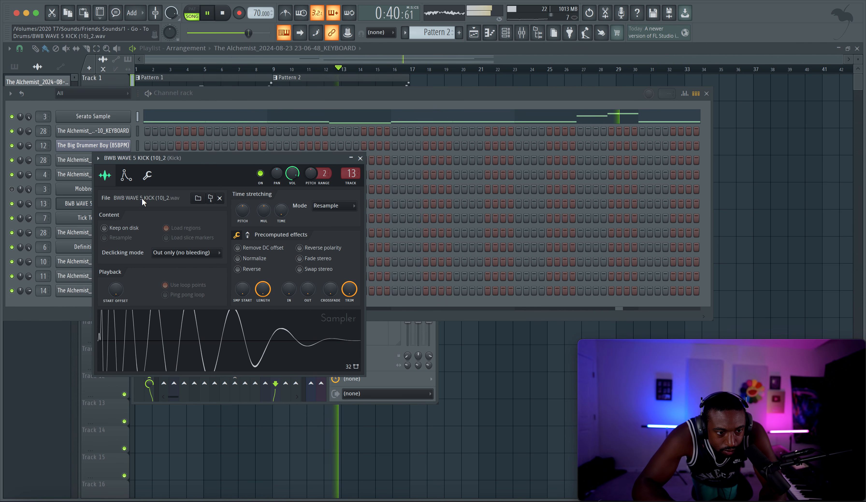
left_click(148, 175)
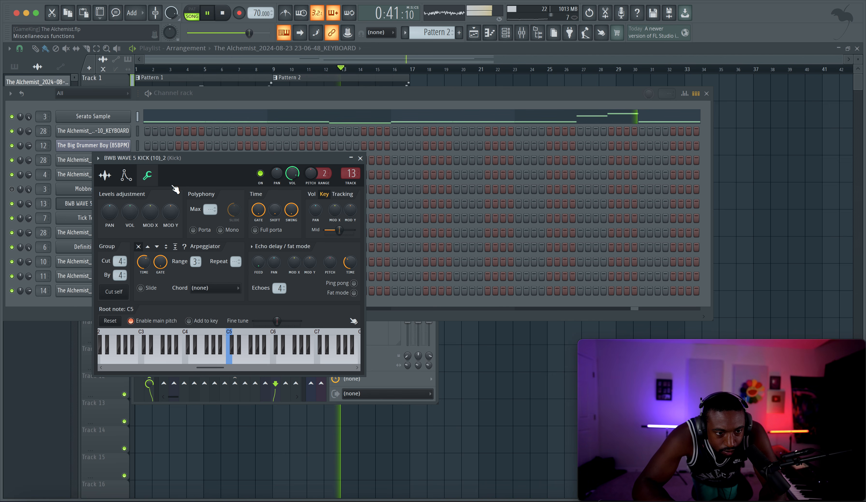
left_click(360, 158)
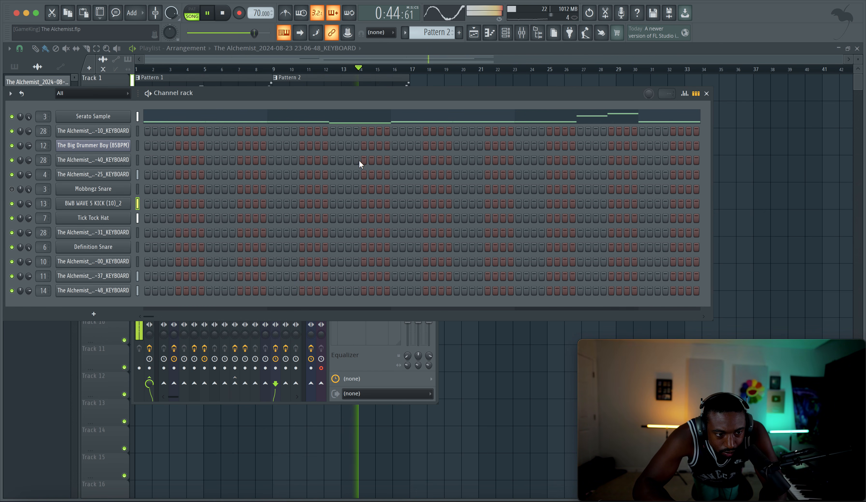
left_click(118, 248)
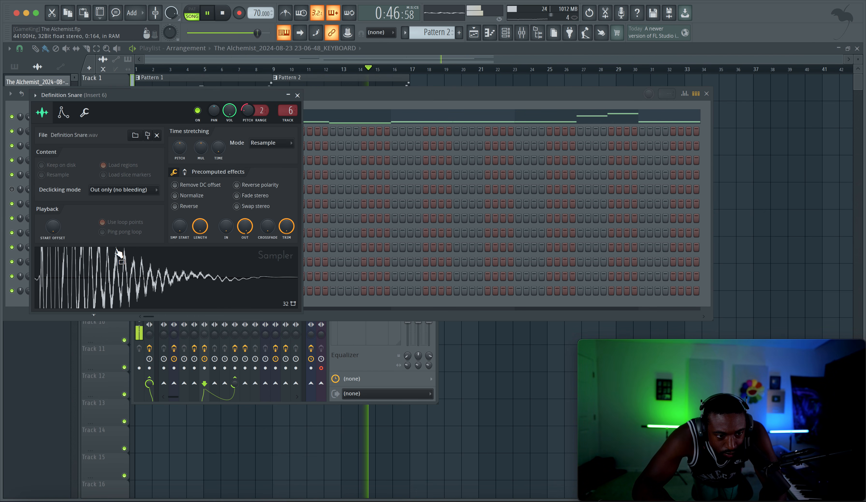
left_click(298, 95)
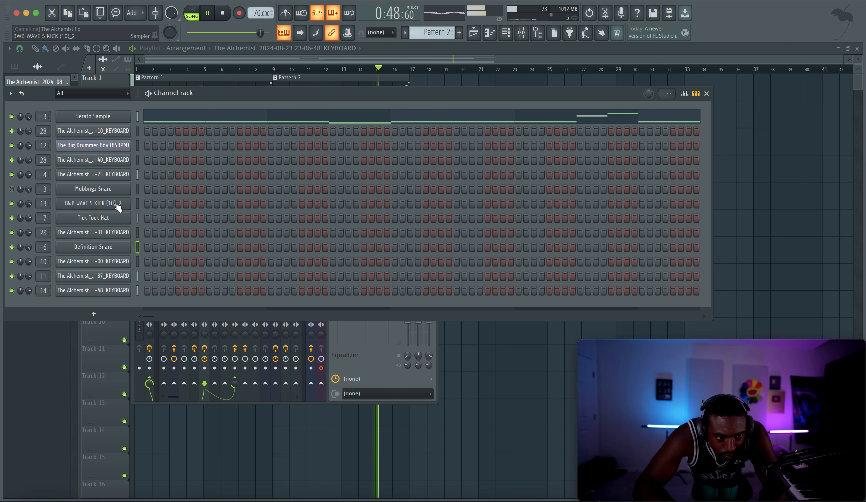
Step: Raise the time shift of the BWB WAVE 5 KICK (10)_2 channel slightly, close its settings and bring the mixer forward
left_click(117, 204)
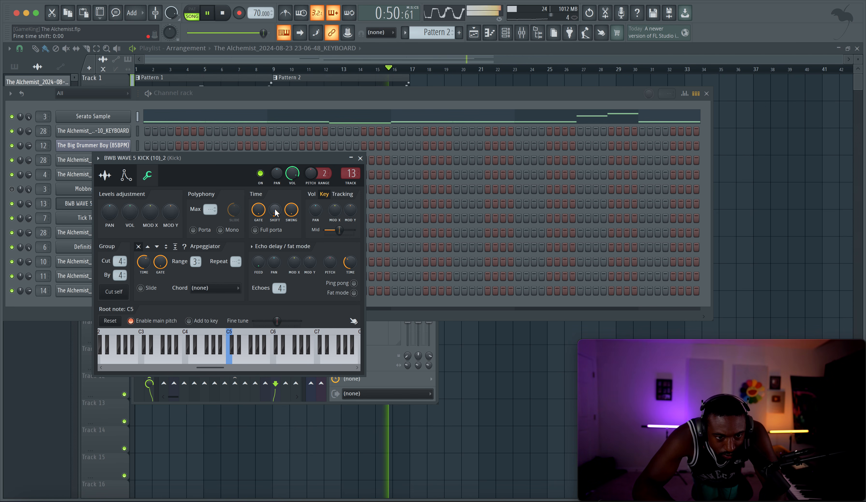
left_click_drag(275, 209, 275, 208)
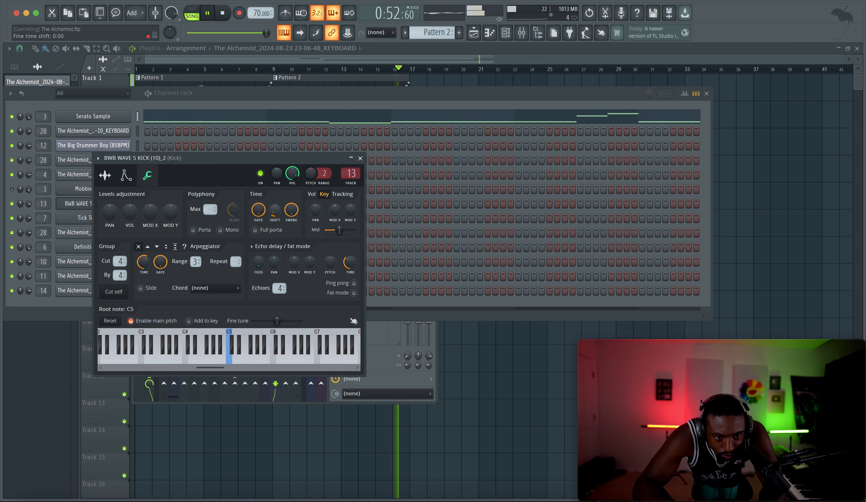
left_click(360, 157)
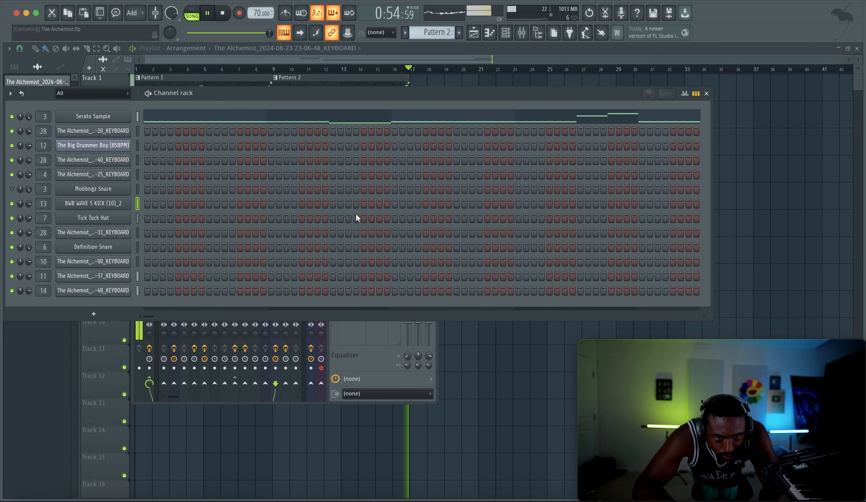
left_click(355, 360)
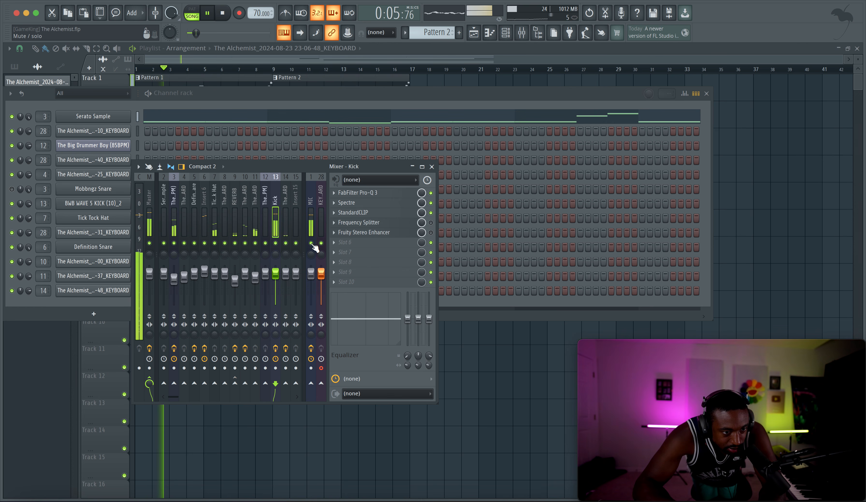
Step: Fine-tune the kick channel's time shift during playback and return to the playlist
left_click(102, 204)
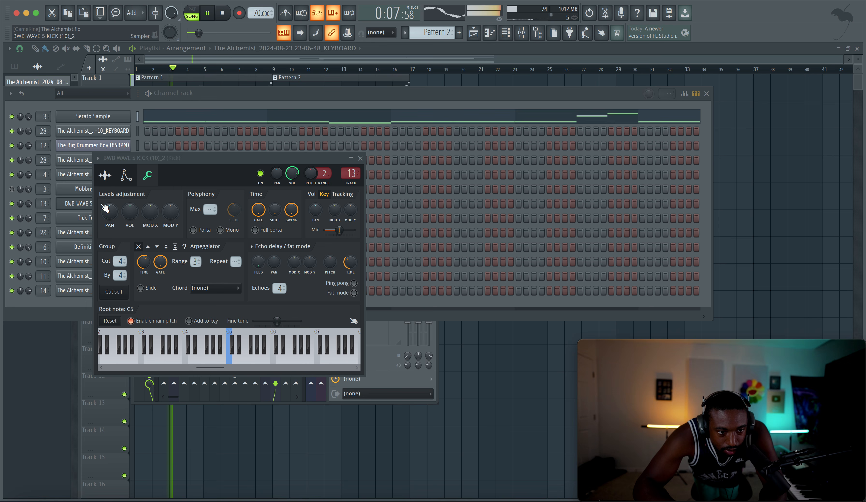
left_click(361, 158)
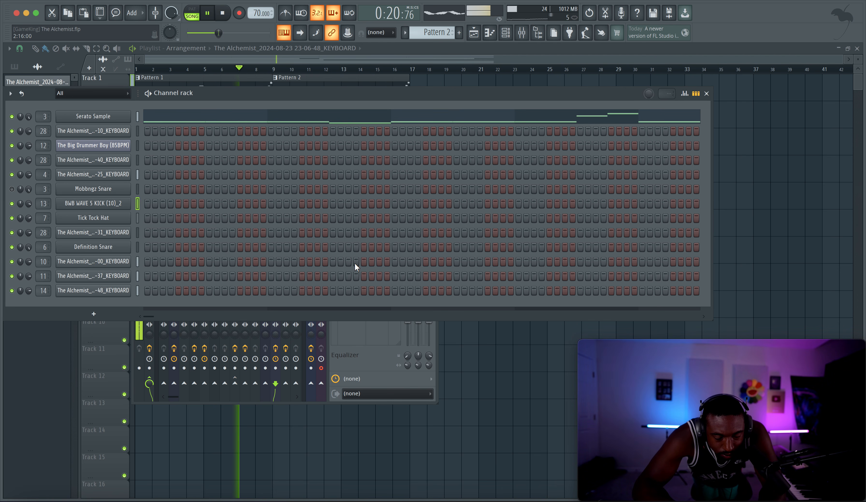
left_click(117, 203)
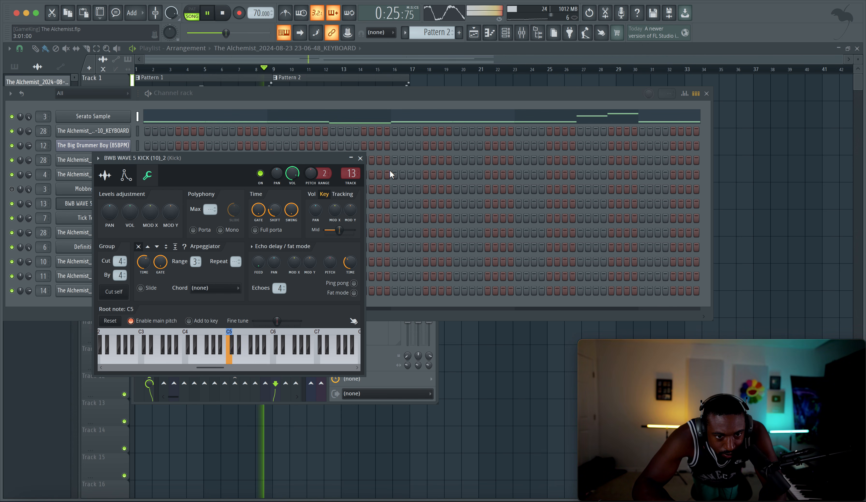
left_click(361, 158)
left_click(467, 342)
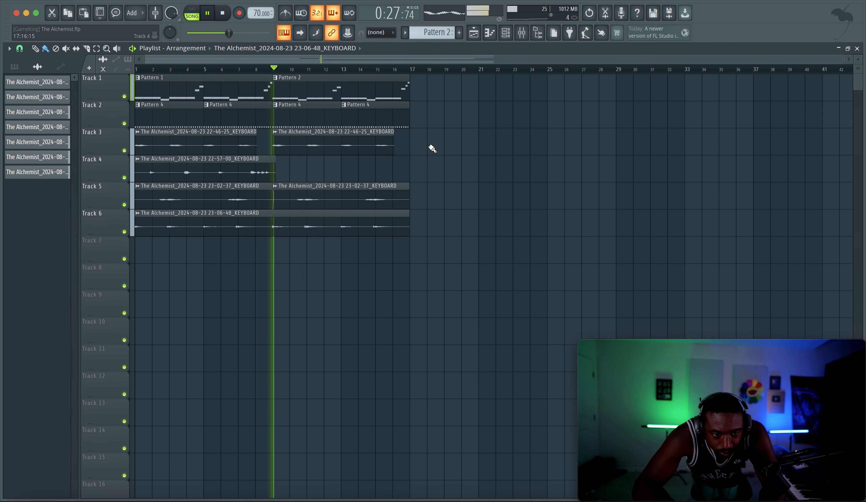
Step: Open the Tick Tock Hat channel's settings and show its mixer track
left_click(505, 33)
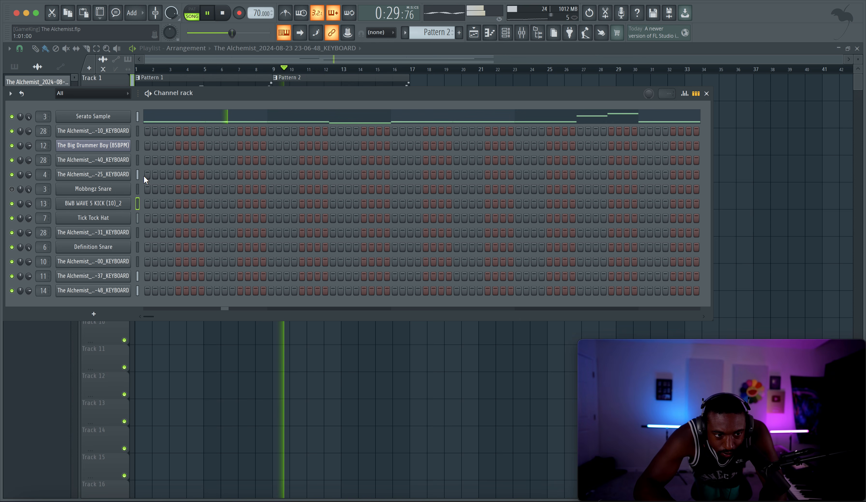
left_click(123, 220)
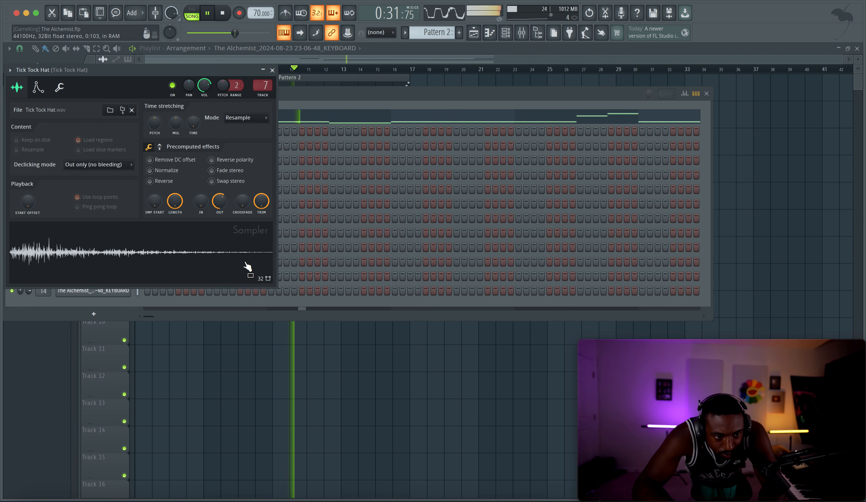
left_click(244, 358)
left_click(522, 32)
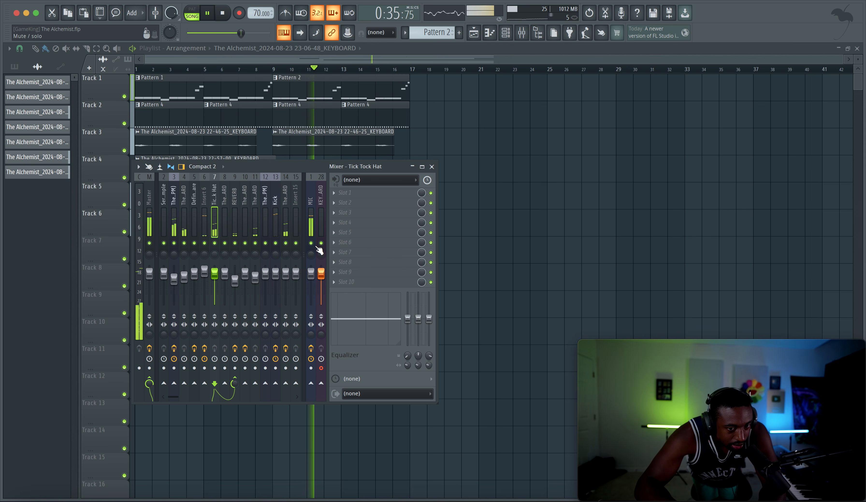
Step: Duplicate the full 16-bar arrangement on Tracks 1 to 6 so it repeats from bar 17, and save the project
key("F9")
key("space")
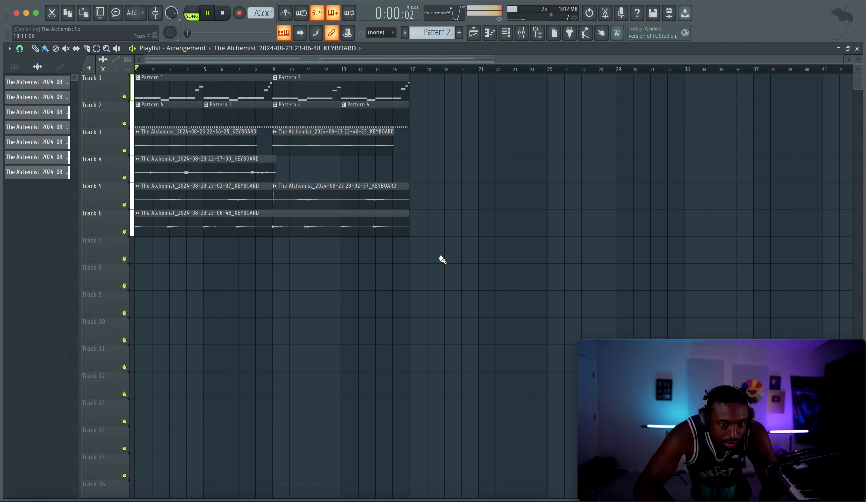
left_click_drag(457, 251, 90, 71)
key("ctrl+b")
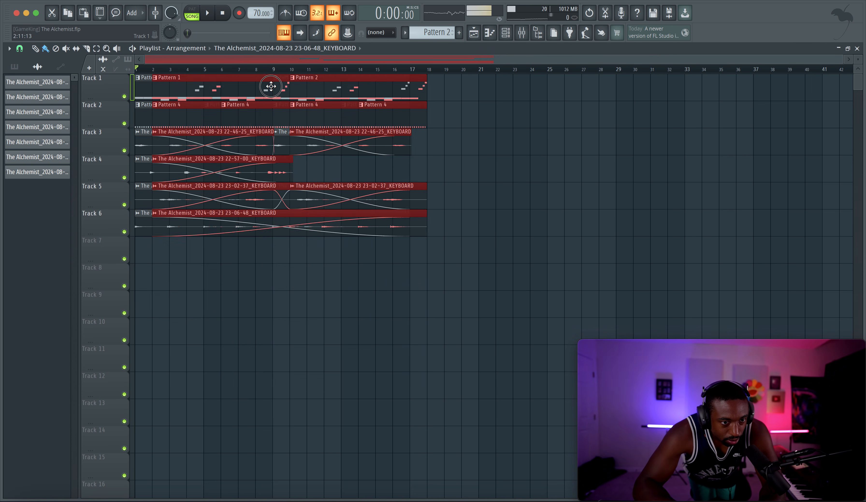
key("space")
key("F9")
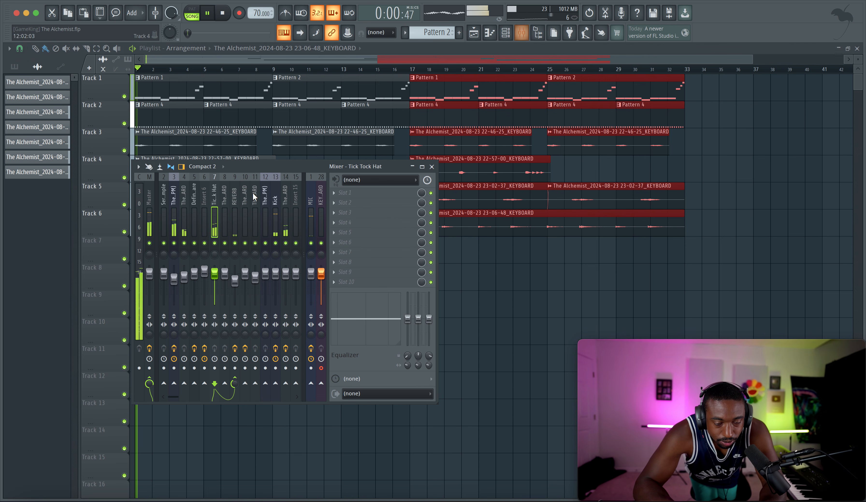
right_click(531, 259)
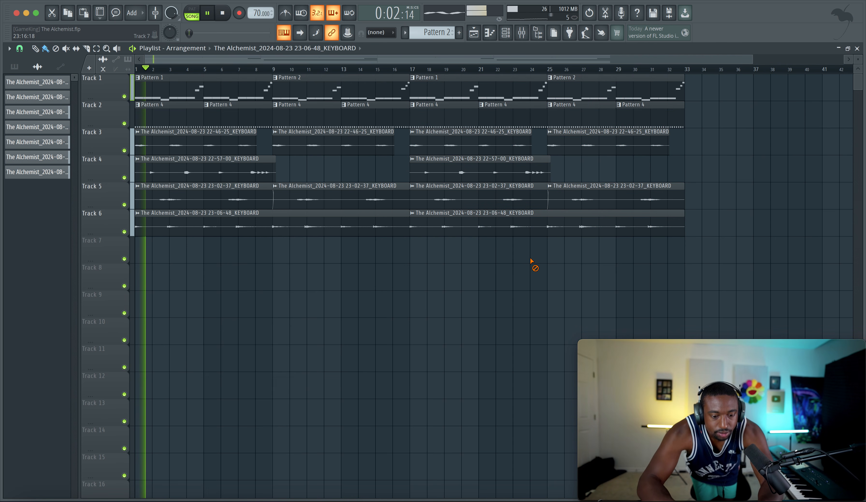
key("ctrl+s")
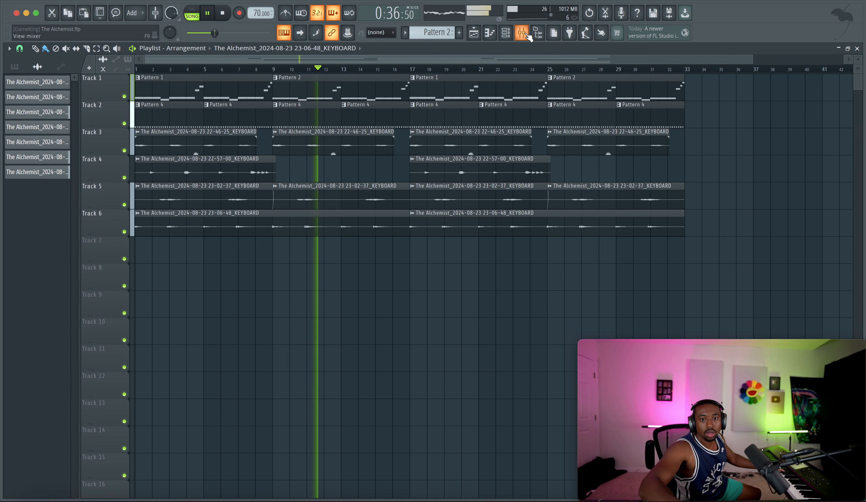
Step: Record a new keyboard take on Track 7, starting at bar 8 and stopping just after bar 17
key("F9")
key("space")
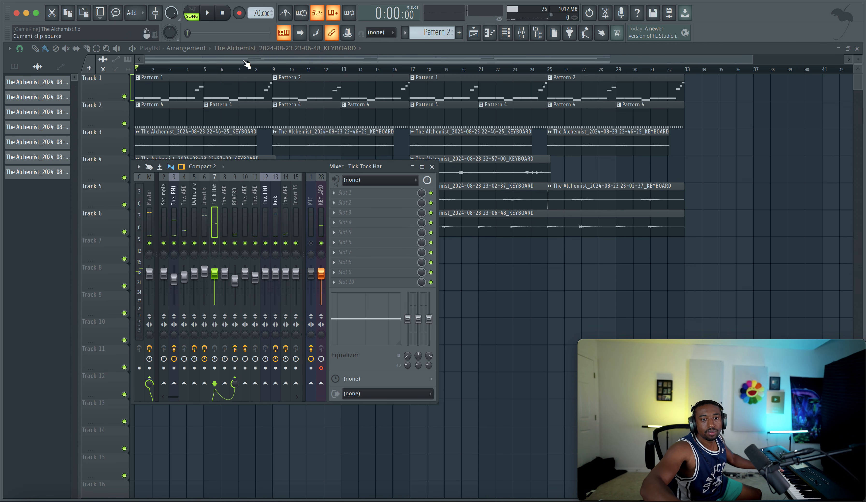
left_click(257, 70)
left_click(239, 12)
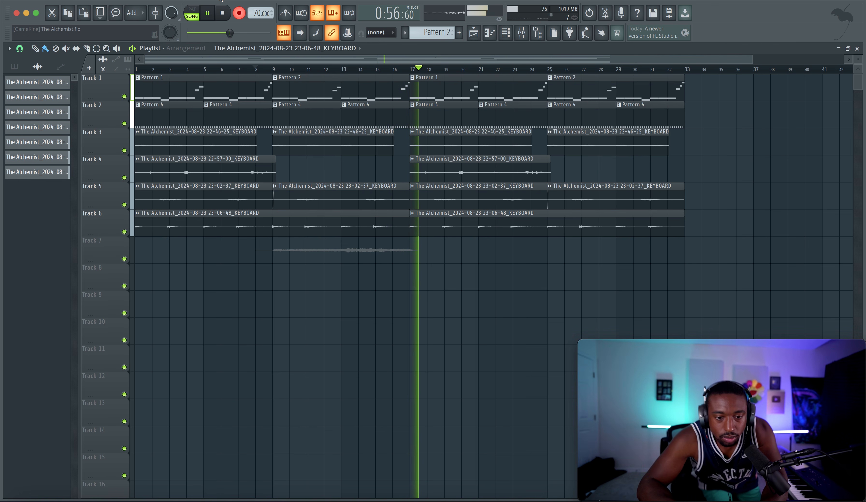
left_click(239, 11)
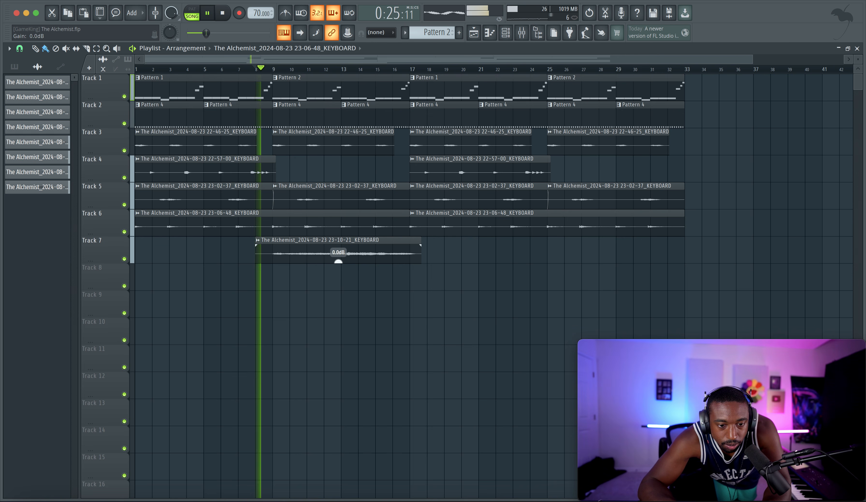
Step: Route the recorded Track 7 keyboard clip to mixer track 15 and lower its clip gain to -3.4 dB
double_click(344, 250)
key("F9")
right_click(502, 294)
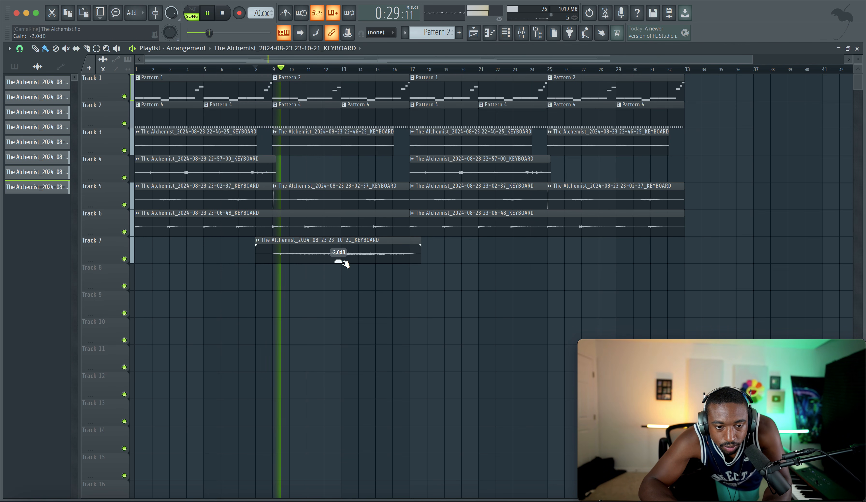
left_click_drag(338, 261, 343, 311)
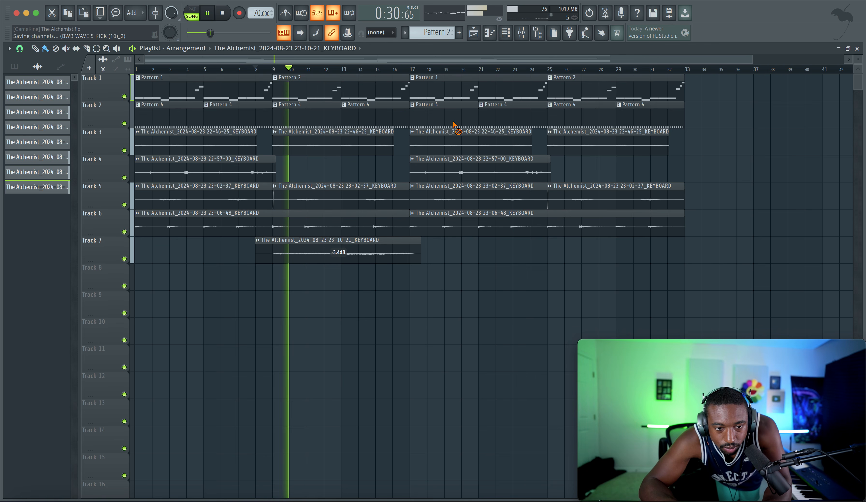
left_click(522, 32)
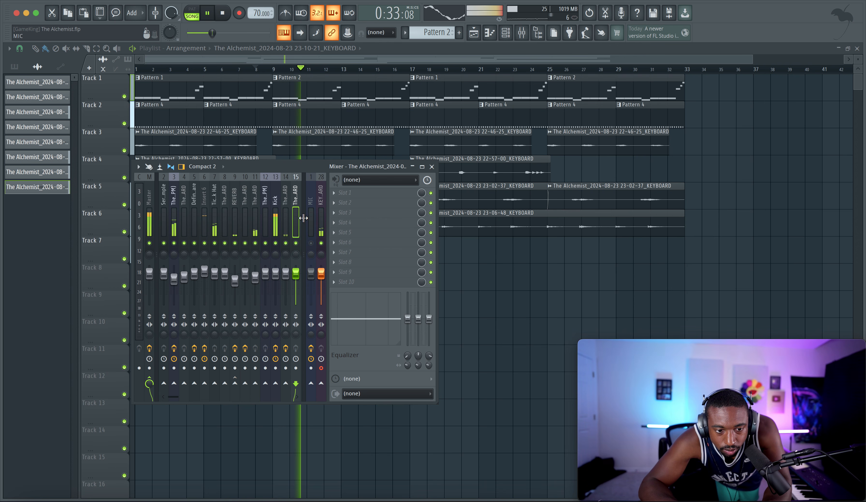
key("space")
key("F9")
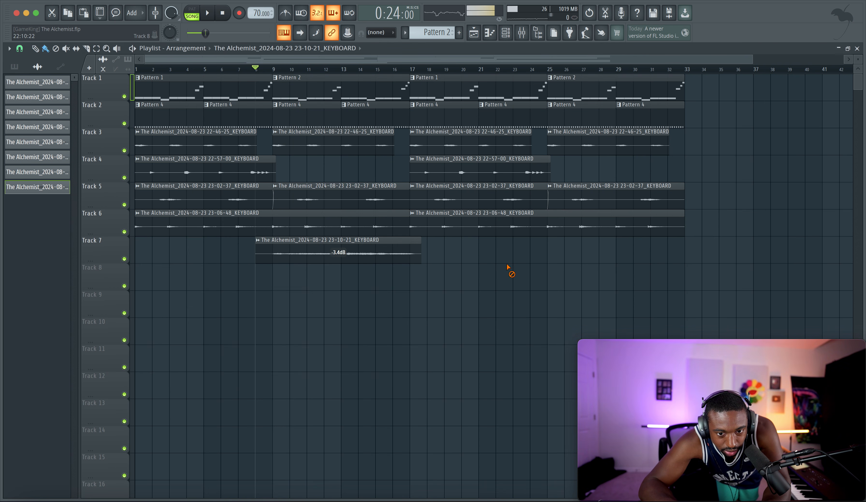
Step: Switch all audio clips in the project to Stretch mode with the macro
left_click(226, 0)
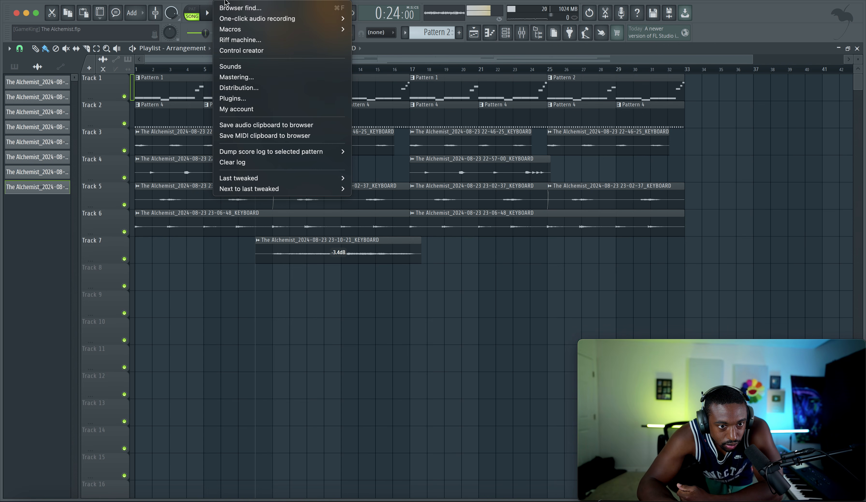
mouse_move(241, 29)
mouse_move(446, 109)
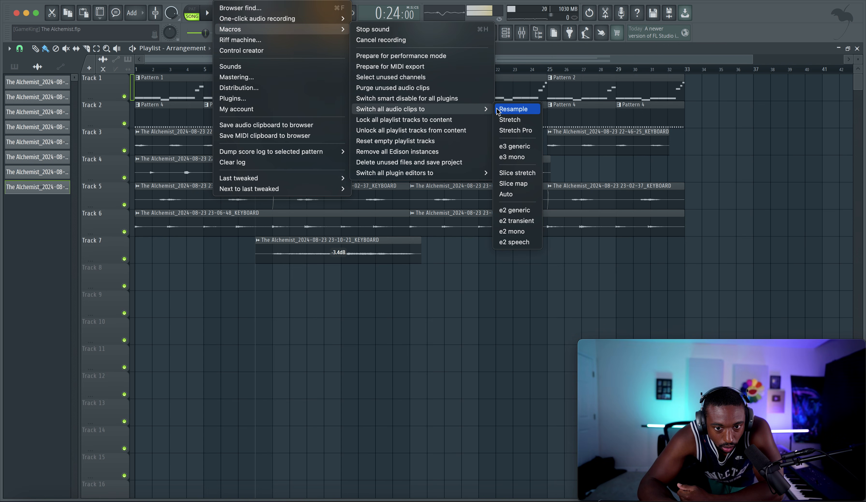
left_click(519, 121)
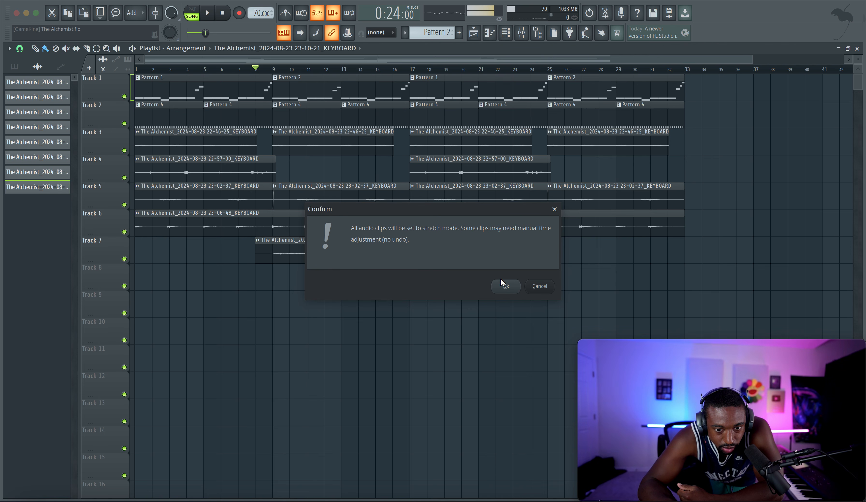
key("Return")
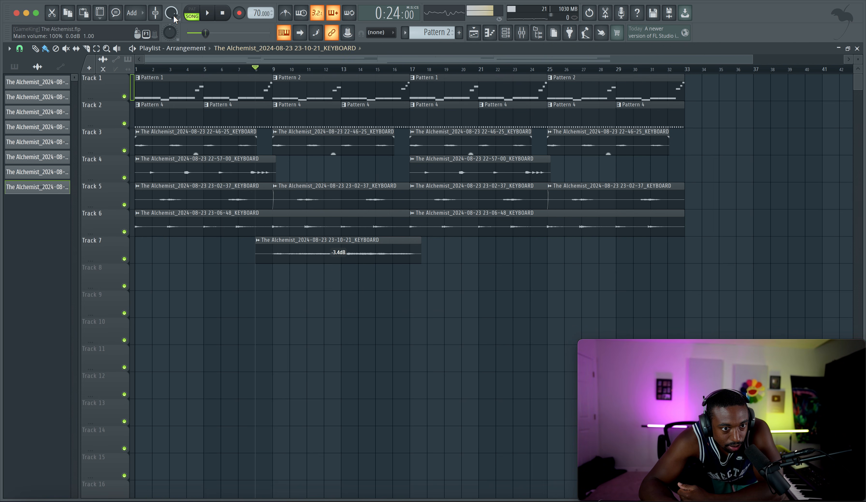
Step: Switch all audio clips in the project to Resample mode with the macro
left_click(222, 0)
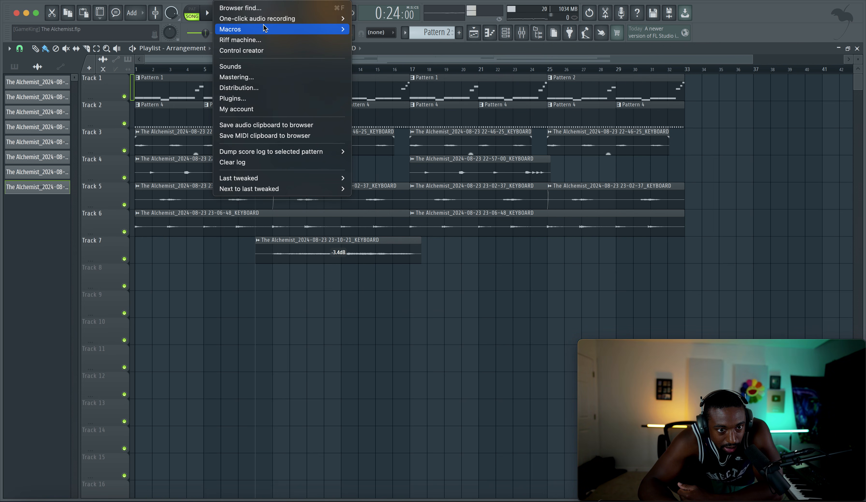
mouse_move(275, 28)
mouse_move(428, 109)
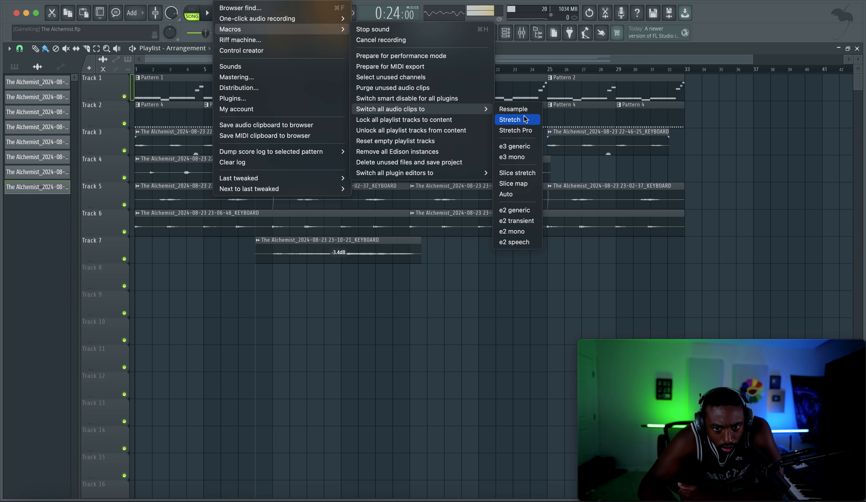
left_click(523, 114)
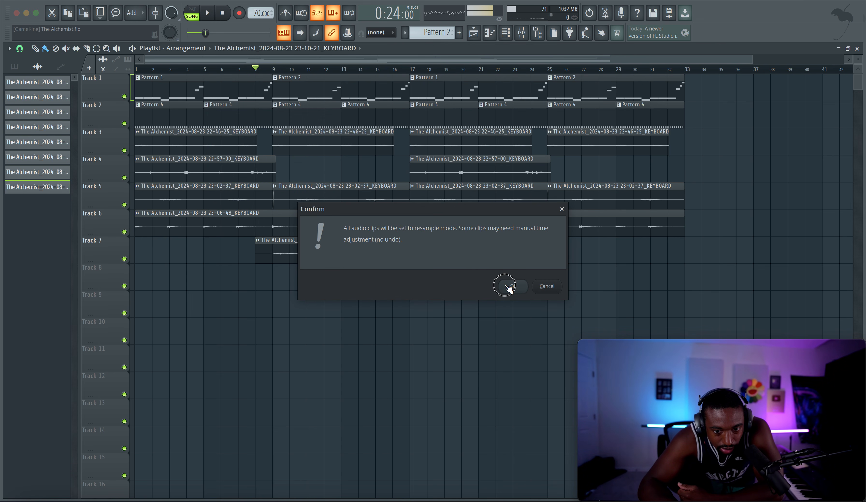
key("Return")
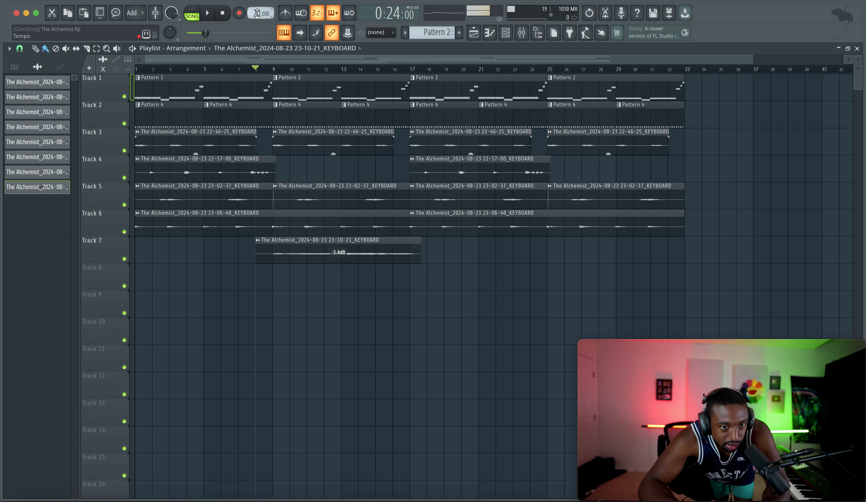
Step: Lower the project tempo to 63 BPM and audition the arrangement from bar 8
scroll(258, 14, "down", 7)
key("space")
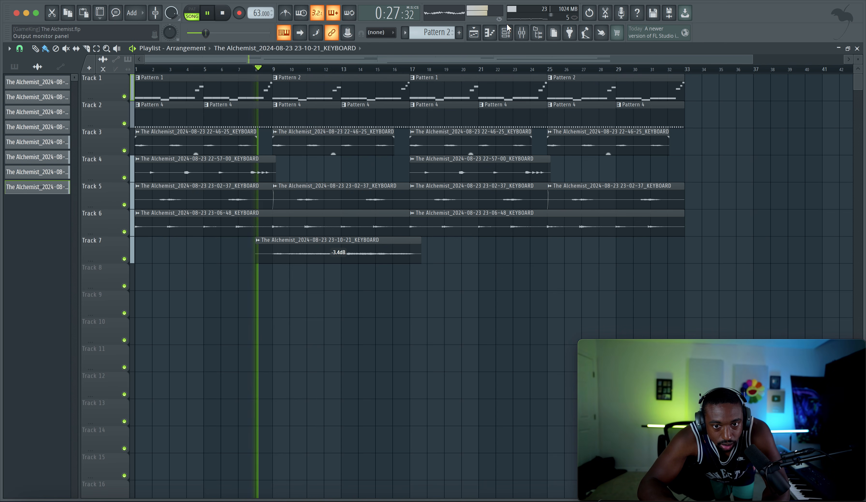
key("F9")
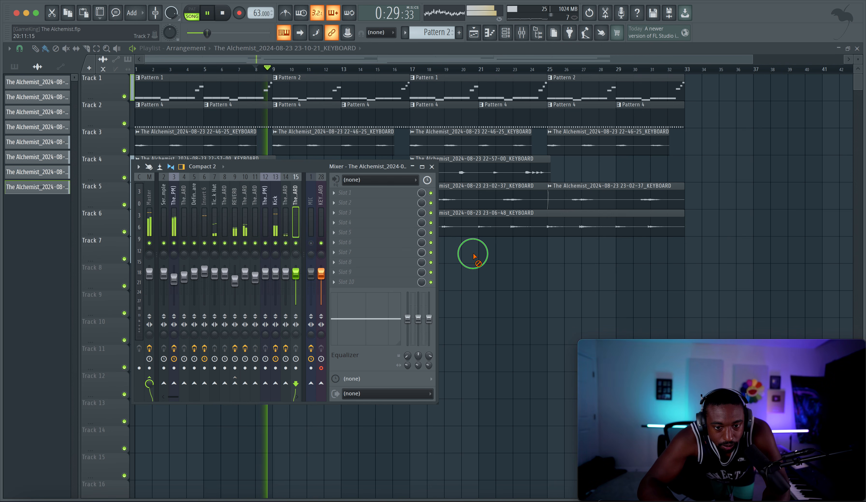
key("F9")
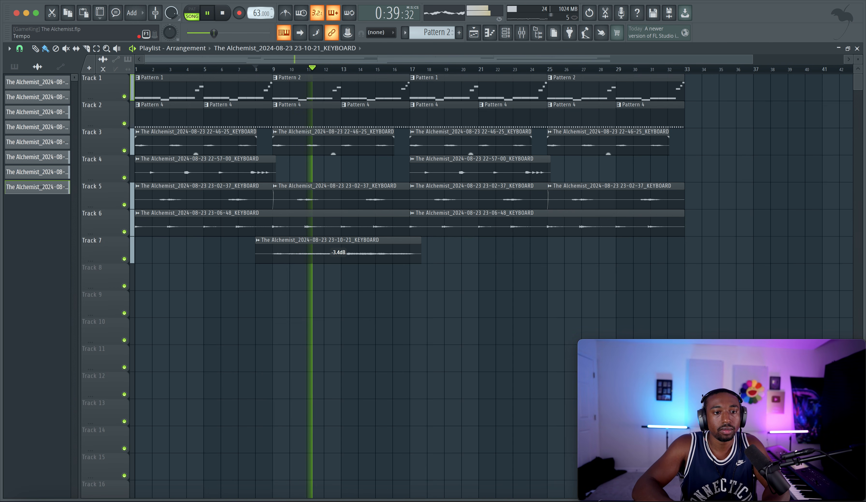
Step: Raise the project tempo to 77 BPM and audition the arrangement from the beginning
mouse_move(257, 13)
left_mouse_down()
mouse_move(257, 0)
mouse_move(258, 18)
left_mouse_up()
left_click(224, 14)
key("space")
double_click(224, 15)
key("space")
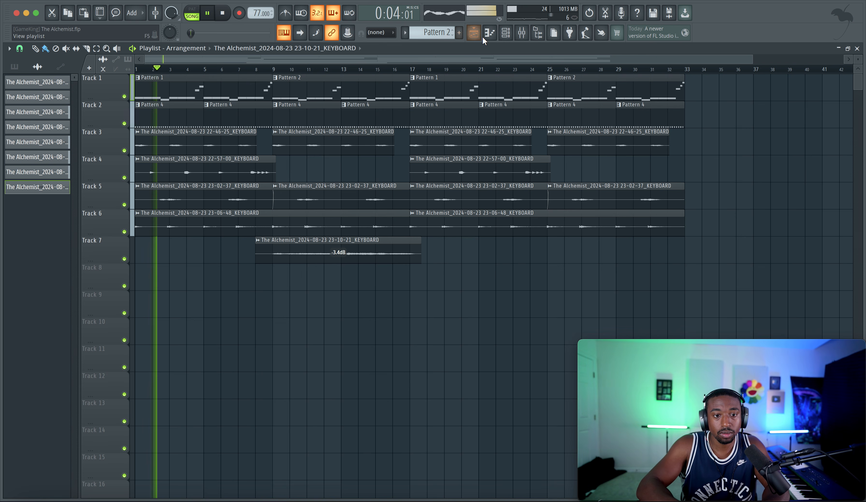
Step: Stop playback, restore the project tempo to 70 BPM and audition the start of the arrangement
key("space")
key("F9")
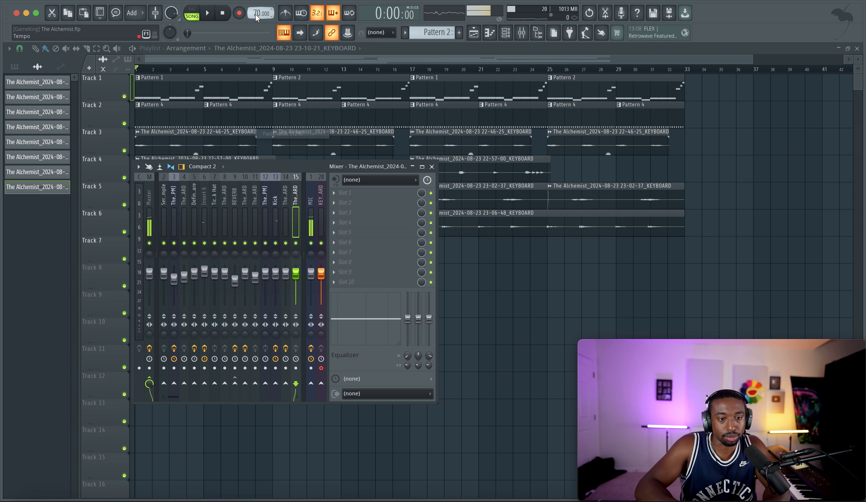
key("space")
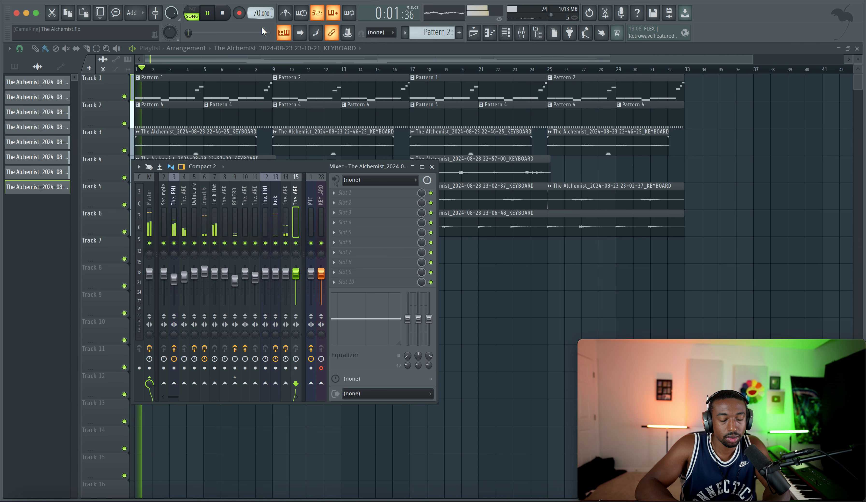
key("space")
key("F9")
Step: Set the playlist's time selection to bars 1 through 16 and briefly solo Track 2
left_click_drag(207, 88, 357, 87)
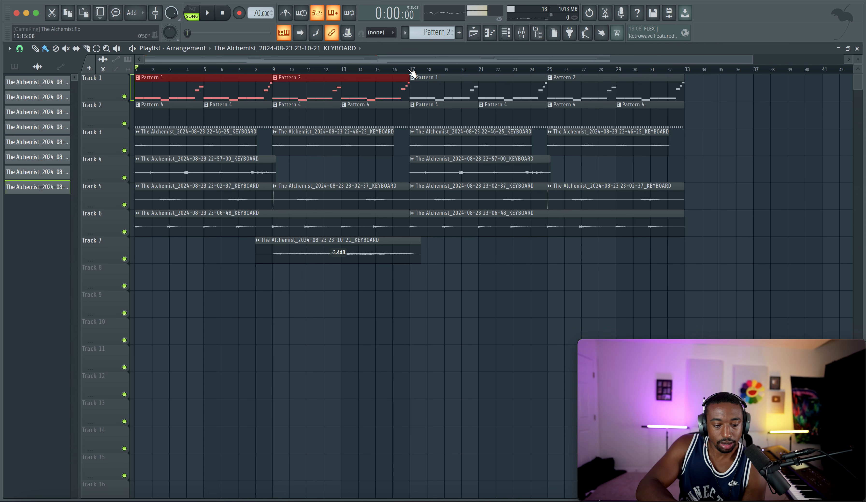
left_click_drag(412, 73, 104, 69)
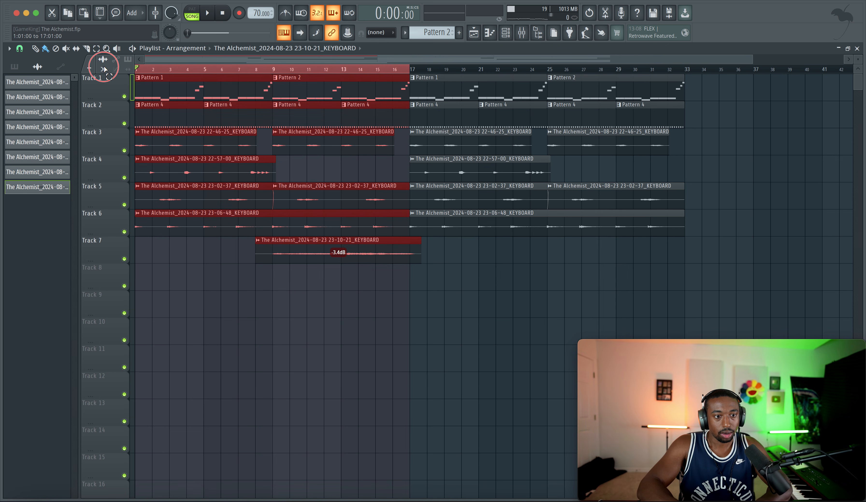
right_click(124, 123)
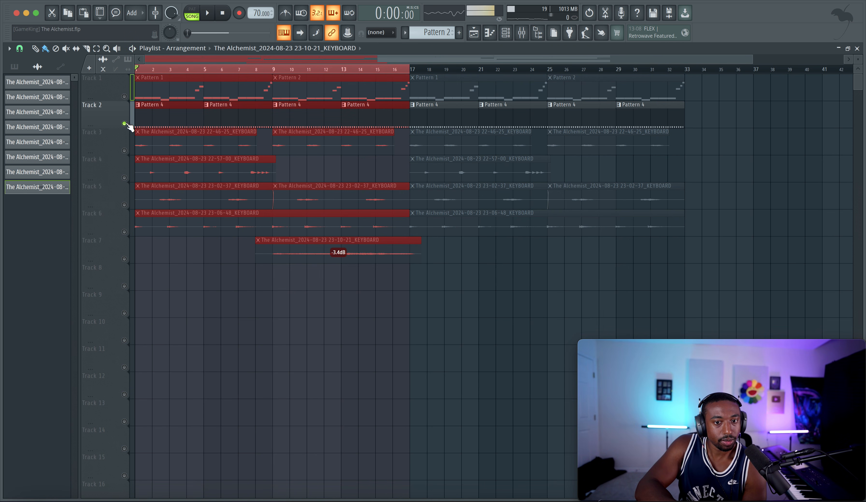
right_click(125, 124)
left_click(214, 302)
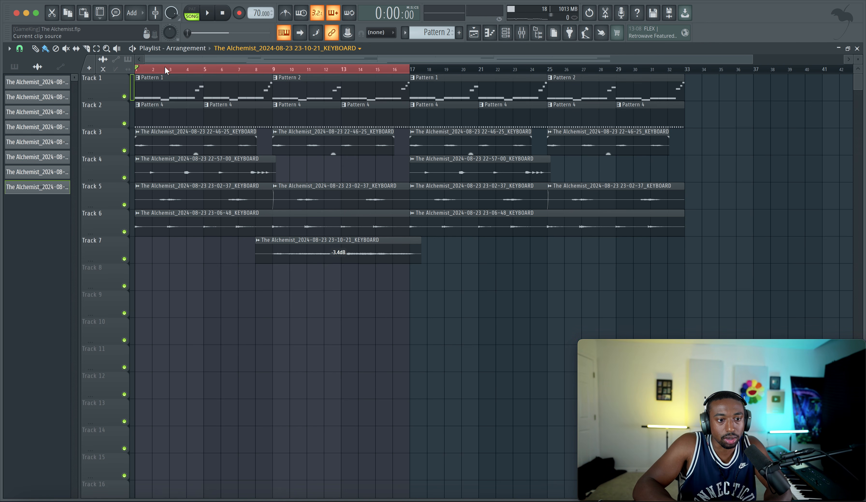
Step: Mute Track 1 and audition the remaining tracks at 59 BPM and again at 70 BPM
left_click(124, 96)
key("space")
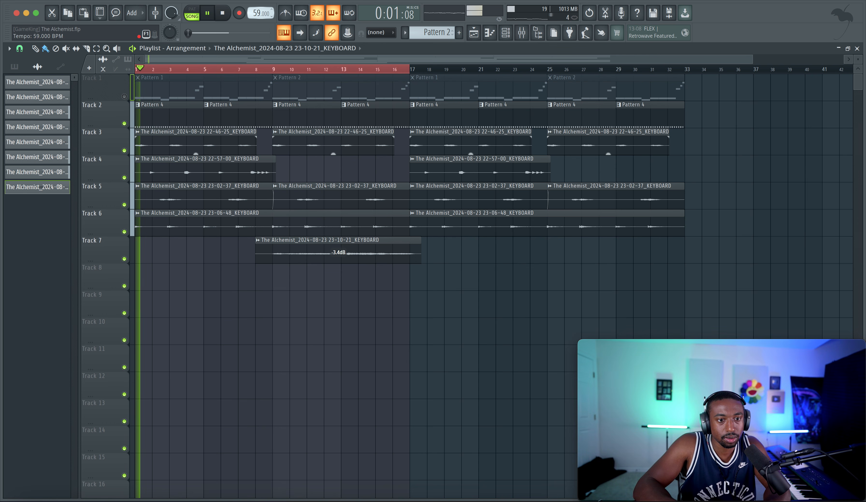
key("space")
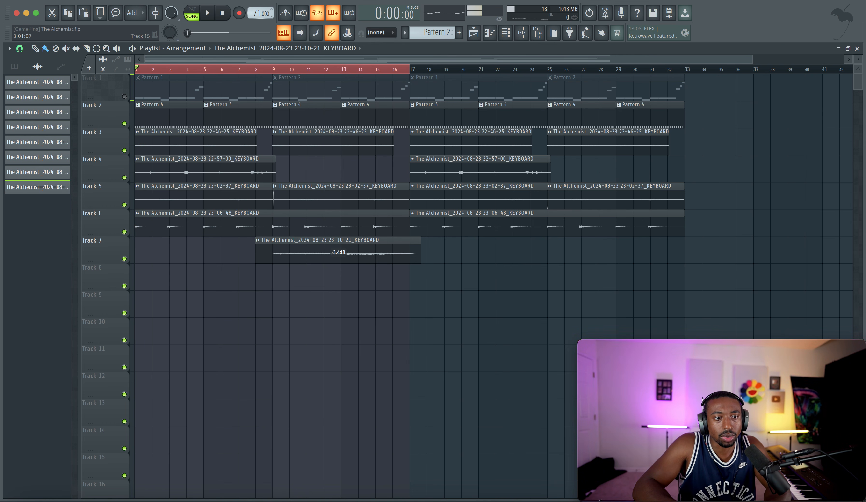
key("space")
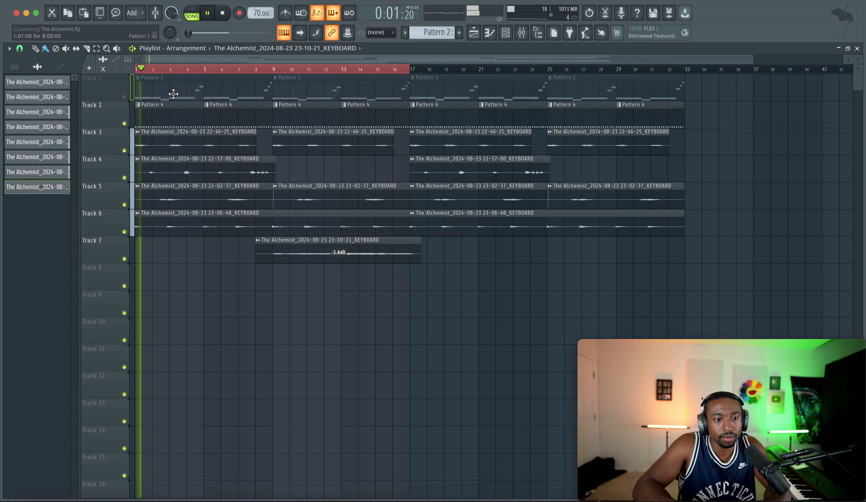
key("space")
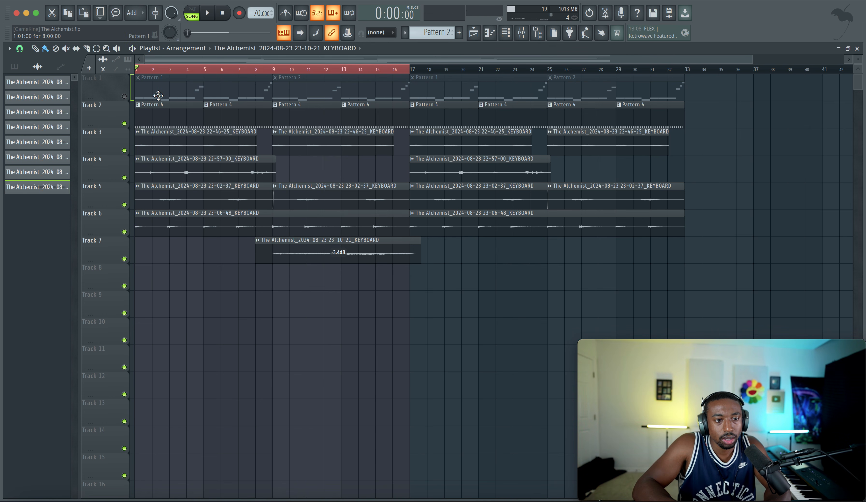
Step: Solo Track 1 and play its patterns from the beginning
left_click(131, 96)
left_click(125, 95, "ctrl")
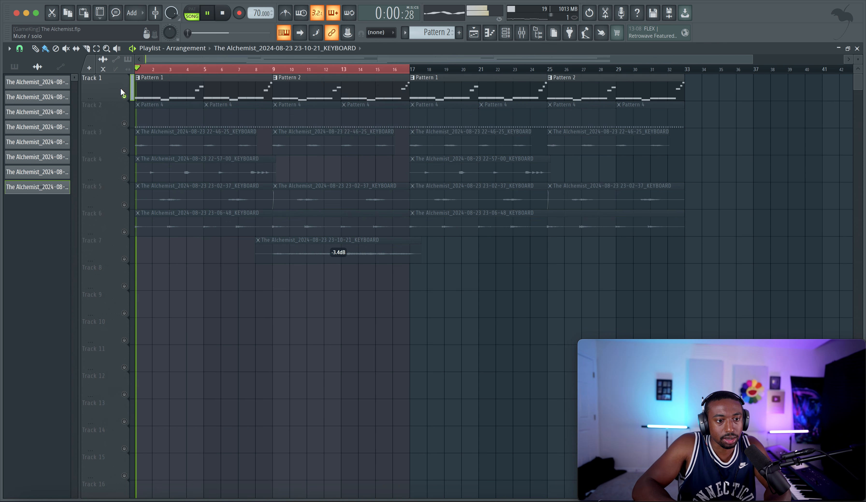
Step: Consolidate the selected bars 1 through 16 of Track 1 into an audio clip and set its time-stretching mode to Stretch
right_click(117, 82)
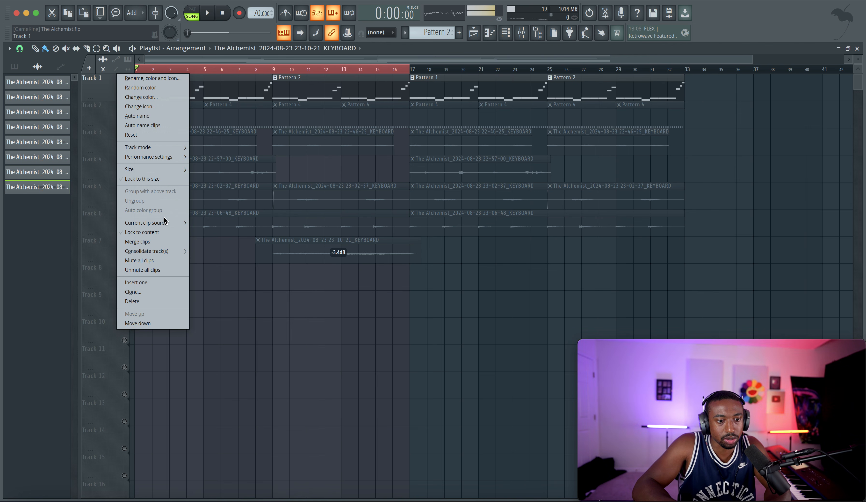
left_click(208, 252)
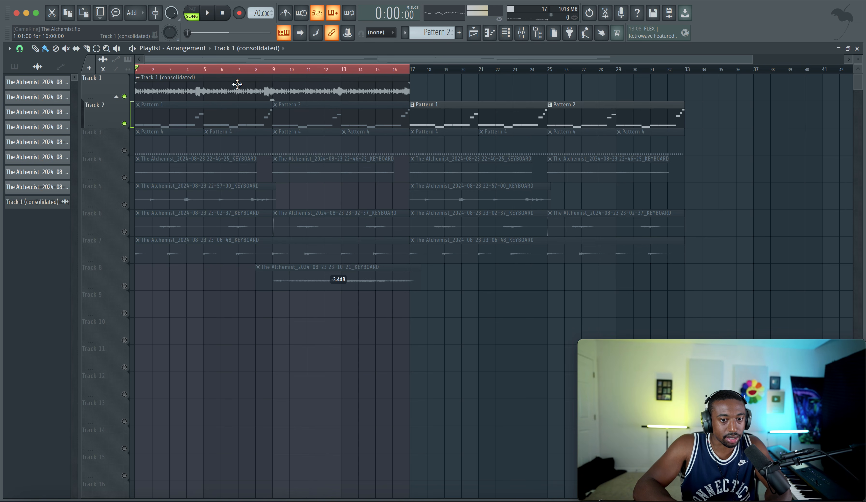
double_click(238, 84)
left_click(342, 210)
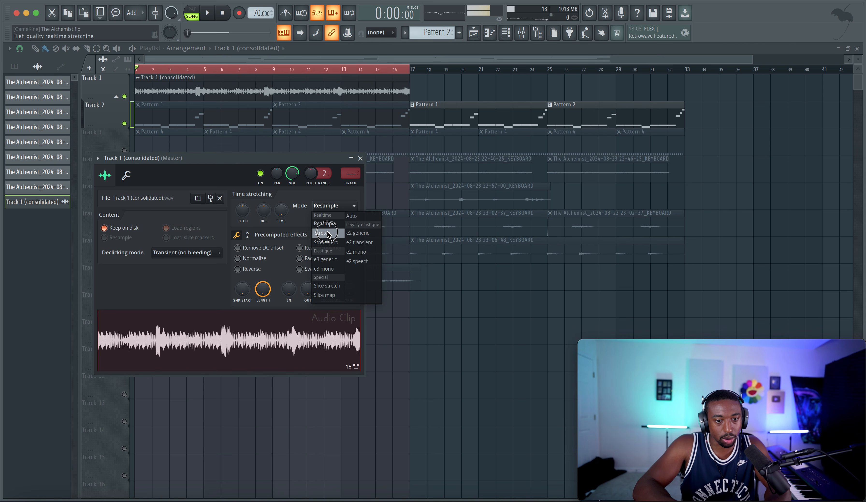
left_click(330, 234)
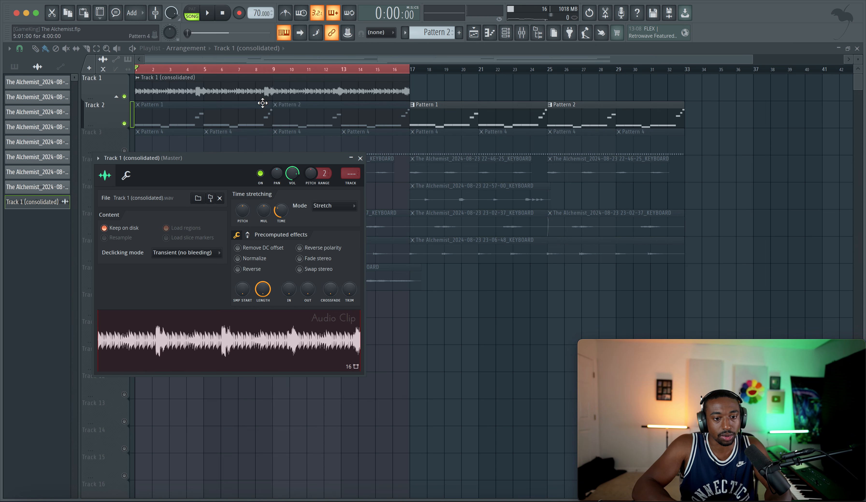
Step: Set the consolidated Track 1 clip's time-stretching mode to Resample and close its settings
left_click(329, 207)
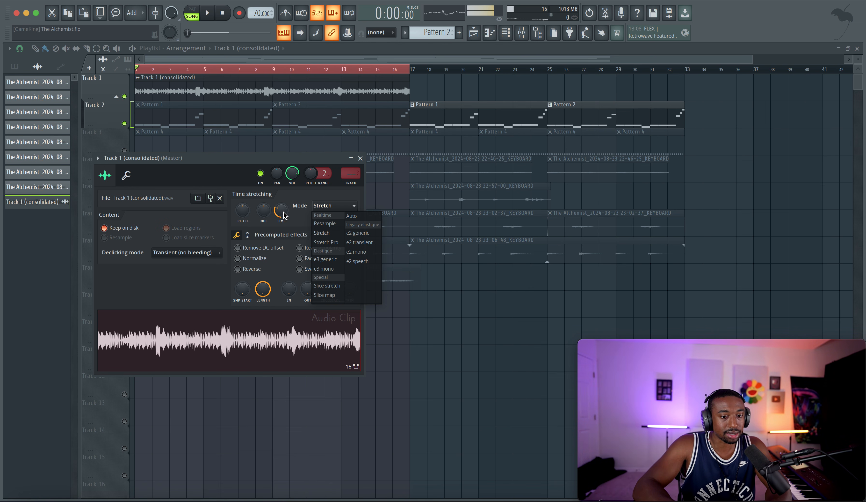
left_click(325, 224)
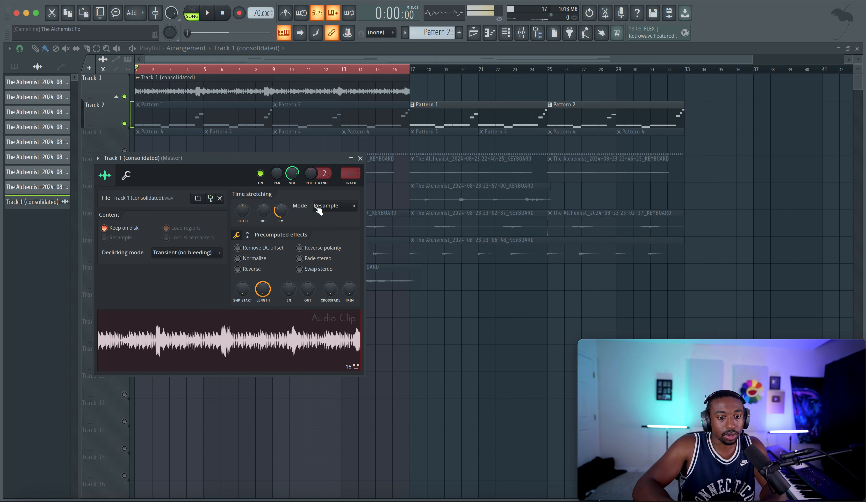
left_click(328, 209)
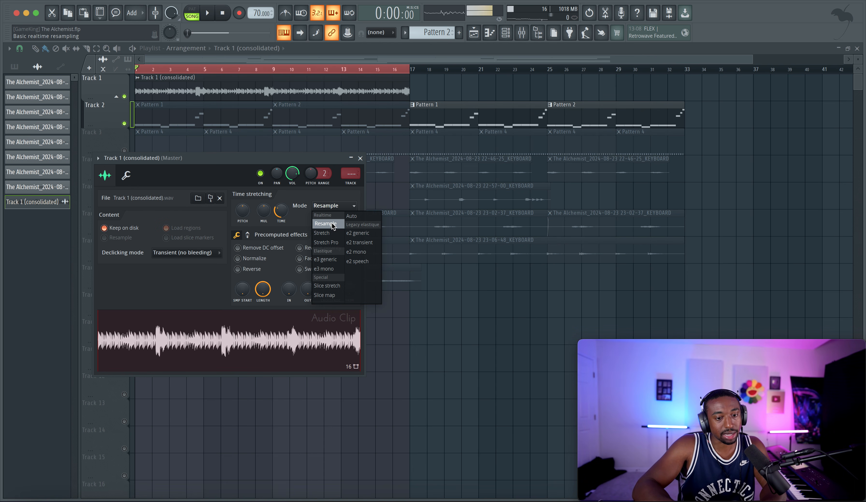
left_click(289, 200)
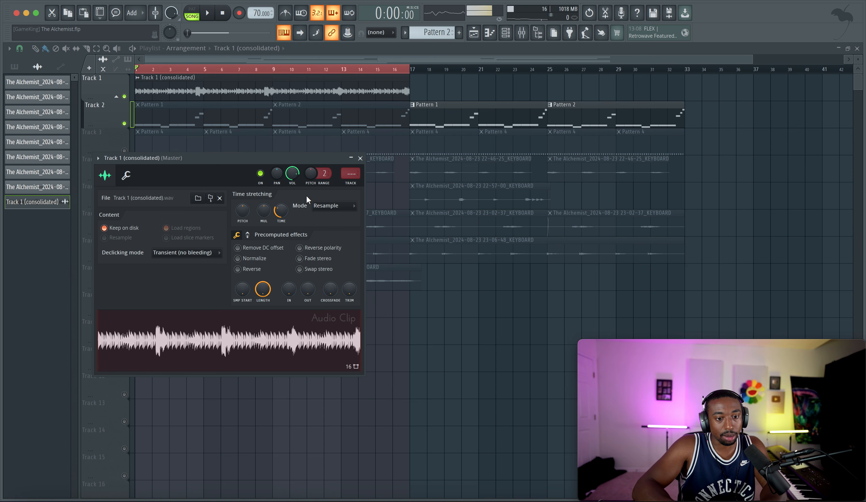
left_click(360, 158)
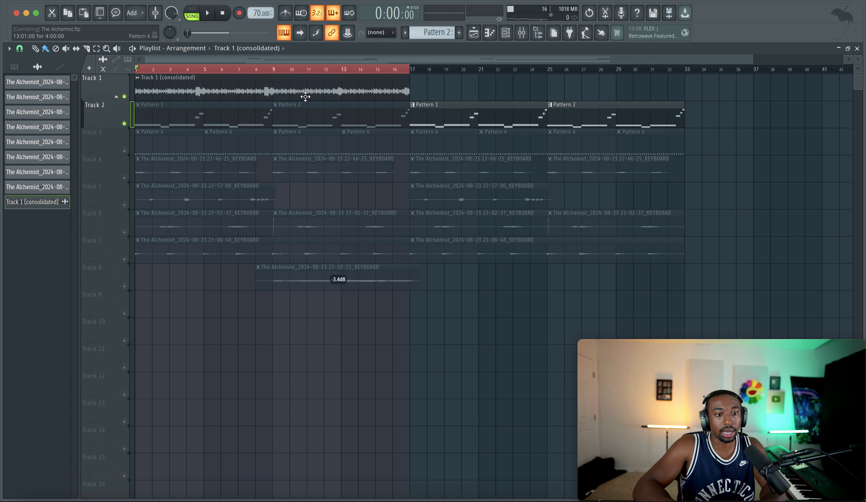
Step: Re-enable all tracks, play the arrangement from the start and lower the project tempo to 62 BPM
right_click(125, 123)
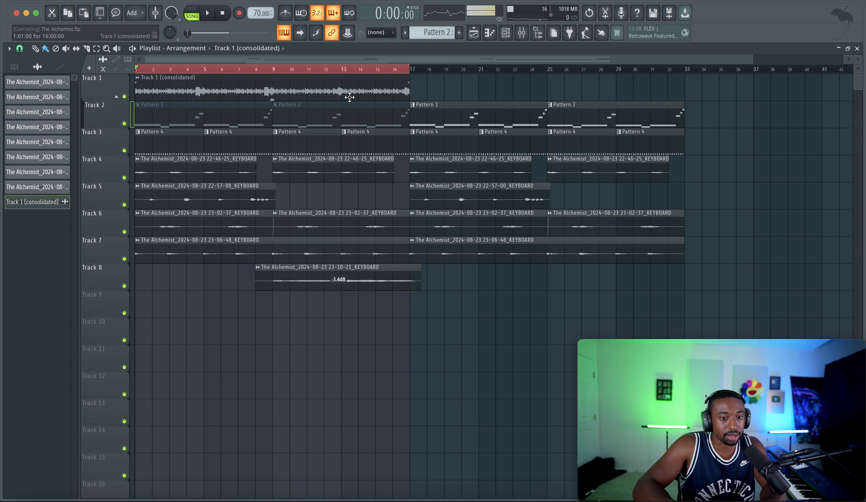
key("space")
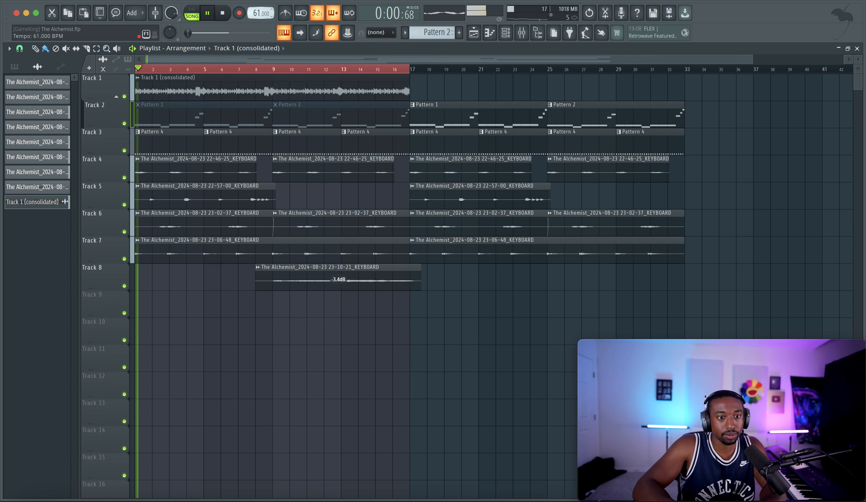
left_click(521, 33)
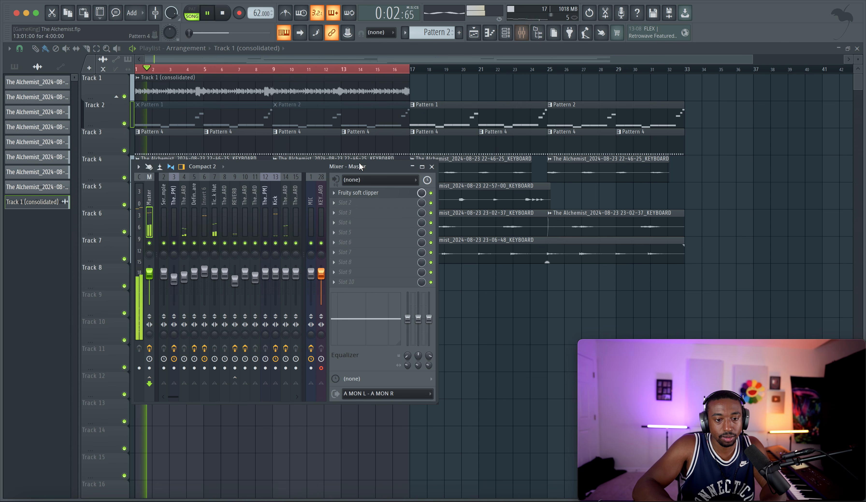
key("F9")
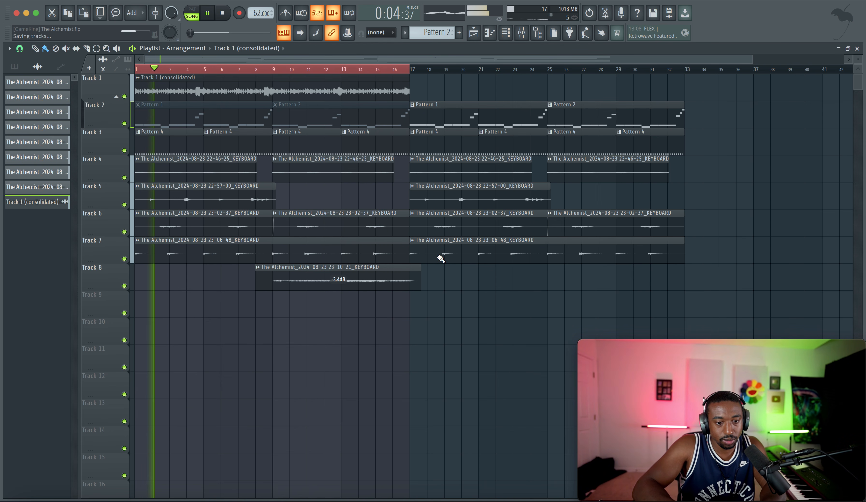
Step: Clear the playlist's time selection and mute the Pattern 1 and Pattern 2 clips on Track 2 from bar 17
right_click(435, 70)
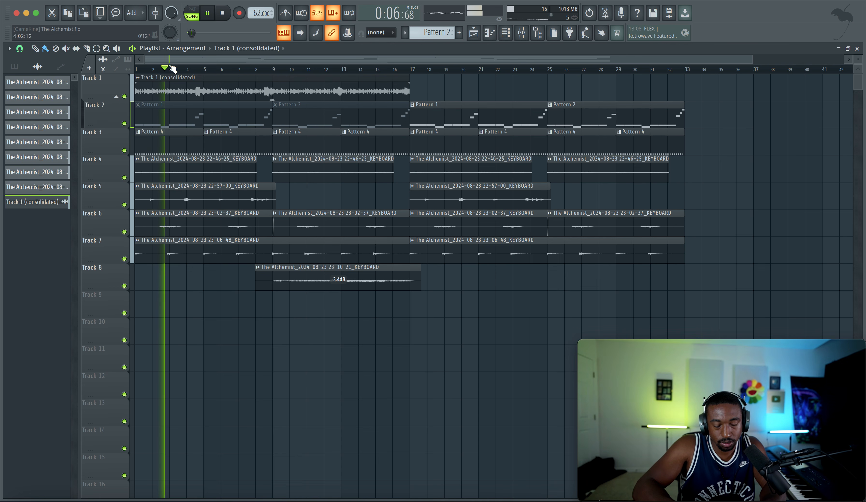
left_click(66, 49)
left_click_drag(456, 113, 565, 114)
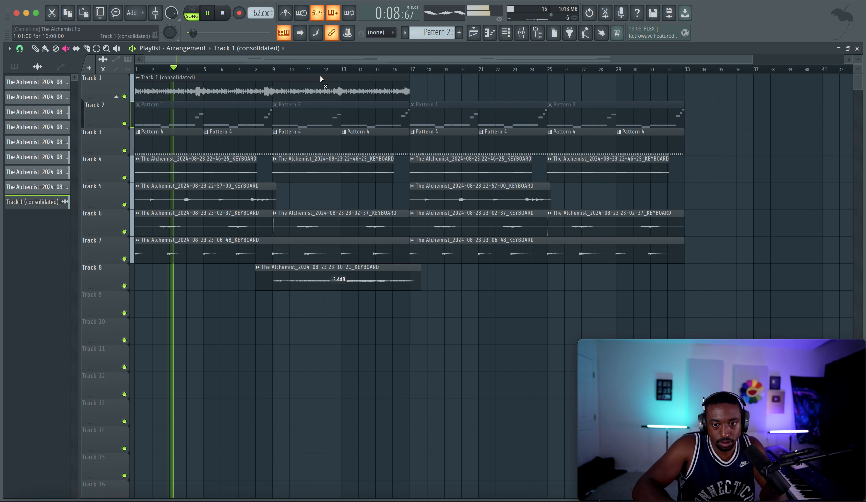
Step: Copy the consolidated audio clip on Track 1 so the duplicate starts at bar 17
left_click(36, 49)
left_click(241, 94, "ctrl")
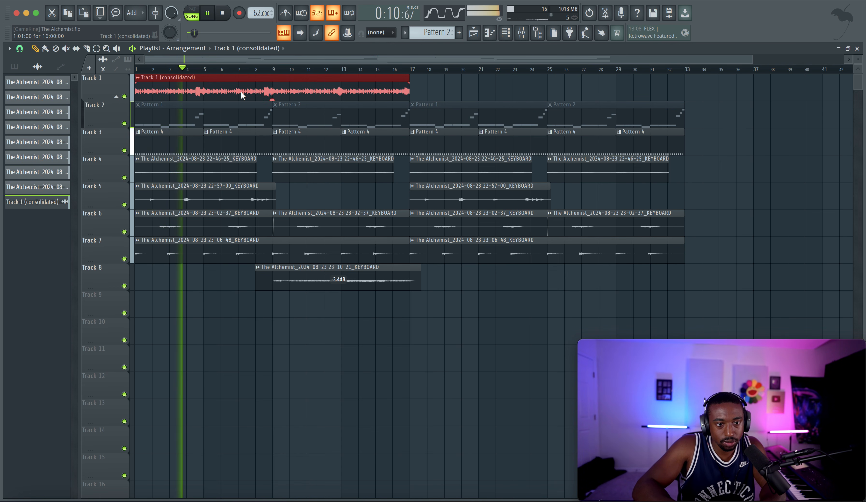
left_click_drag(241, 94, 516, 89)
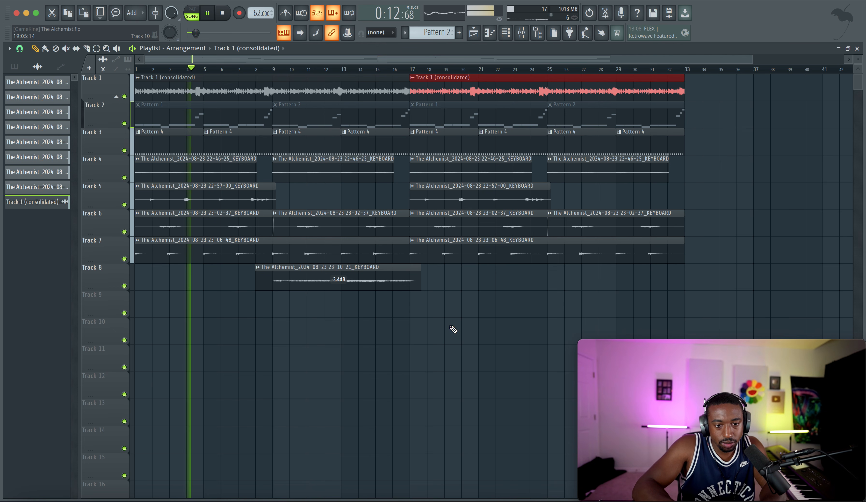
left_click(451, 327, "ctrl")
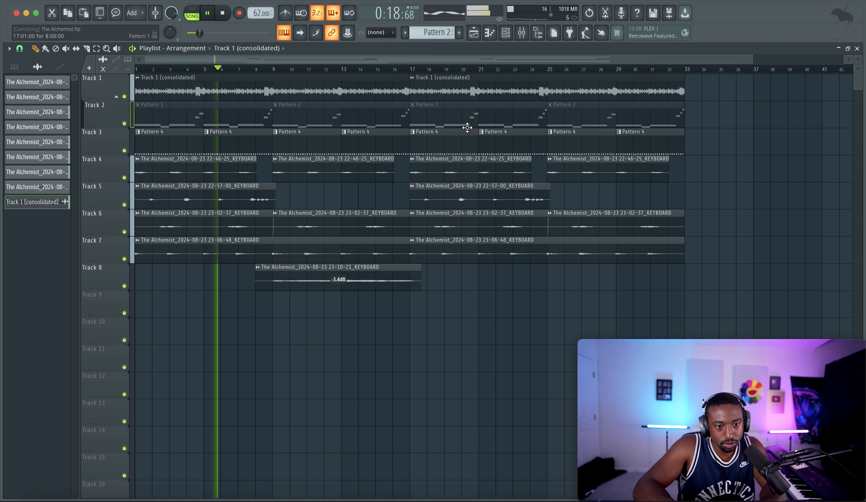
Step: Look over the audio channels and the mixer, and restart playback from the beginning at 62 BPM
left_click(505, 32)
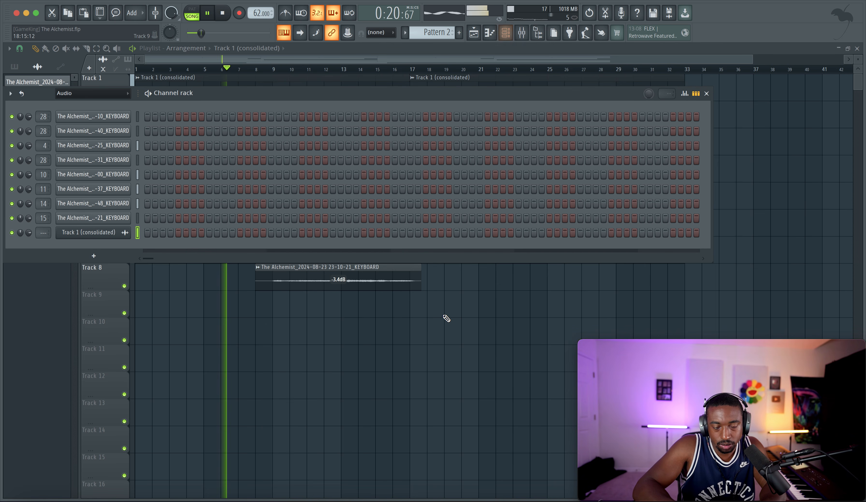
key("F6")
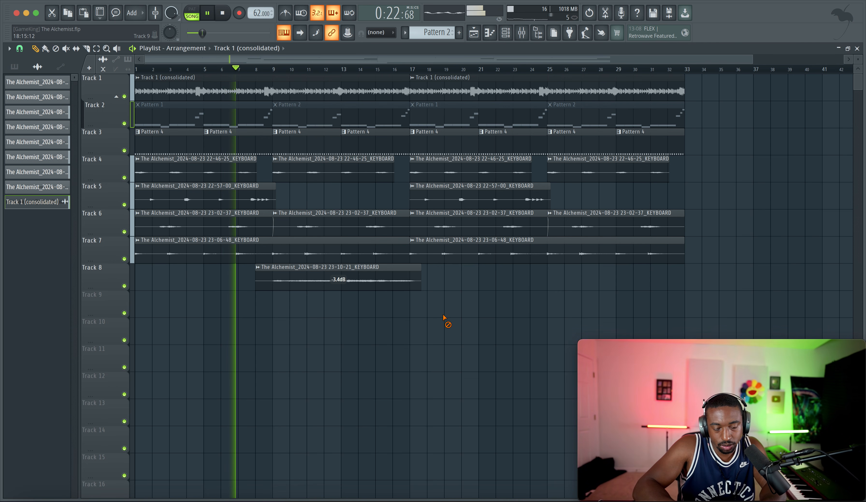
left_click(522, 32)
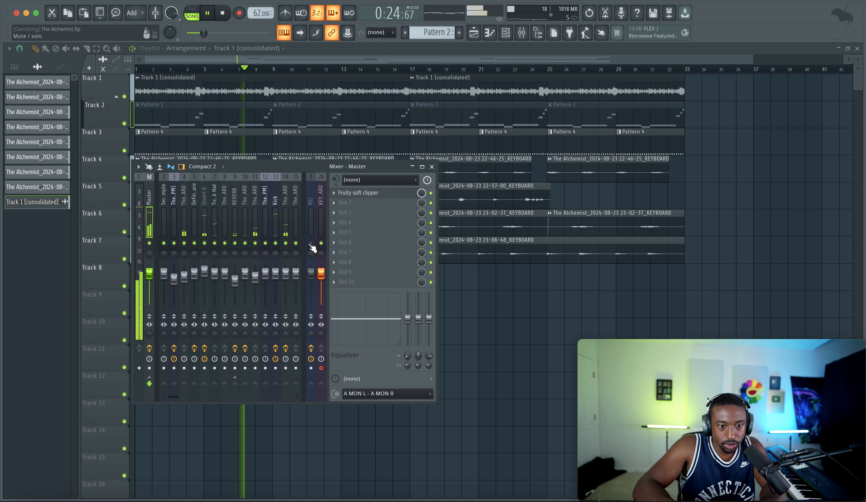
key("space")
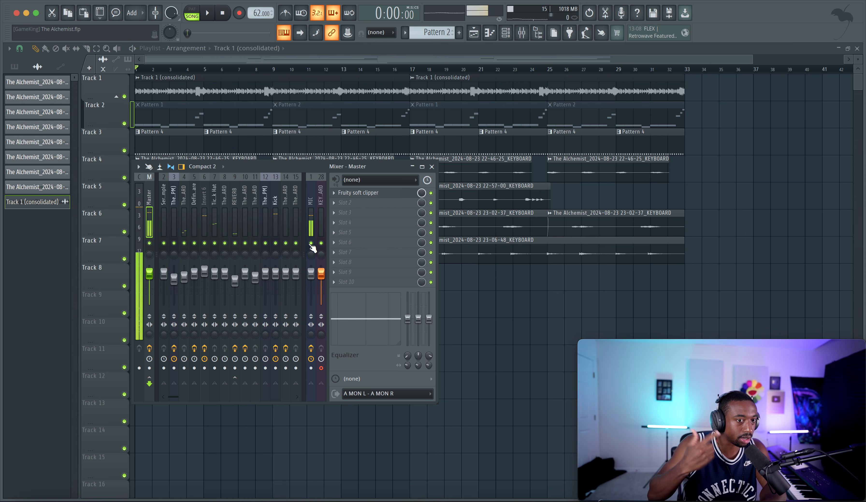
key("space")
right_click(505, 319)
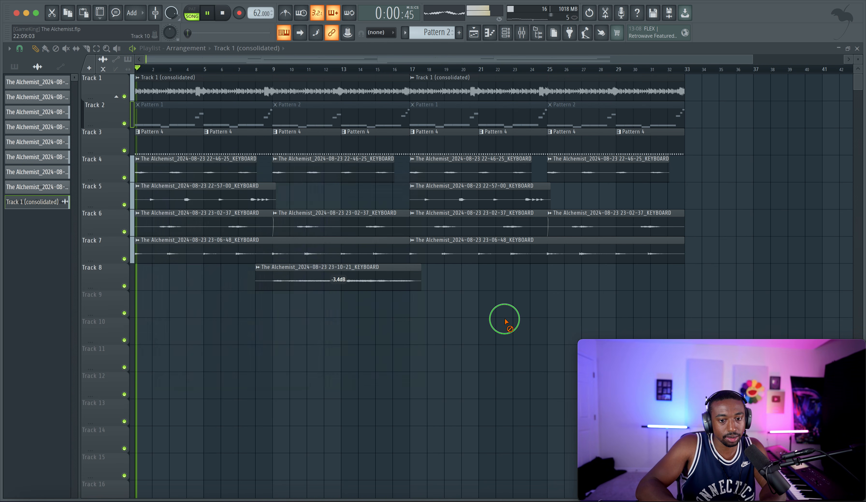
Step: Slip the audio inside the first consolidated clip earlier so its sound starts exactly on bar 1
scroll(158, 58, "up", 10)
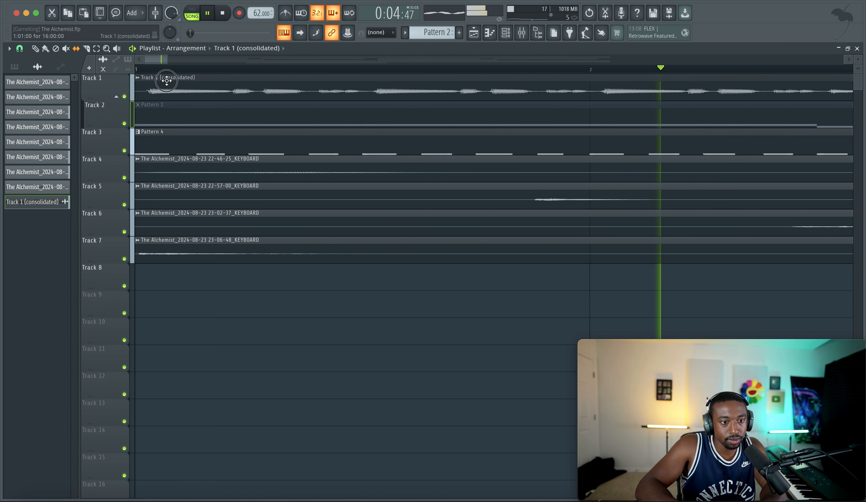
left_click_drag(173, 88, 160, 88)
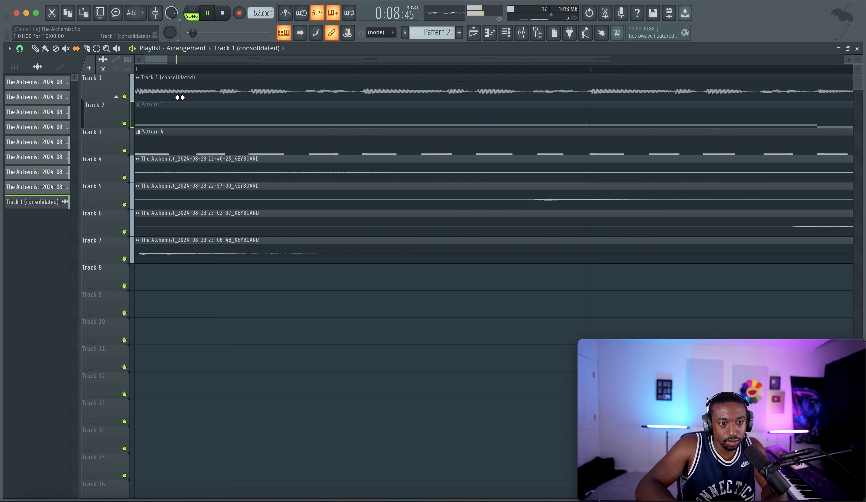
scroll(180, 97, "down", 8)
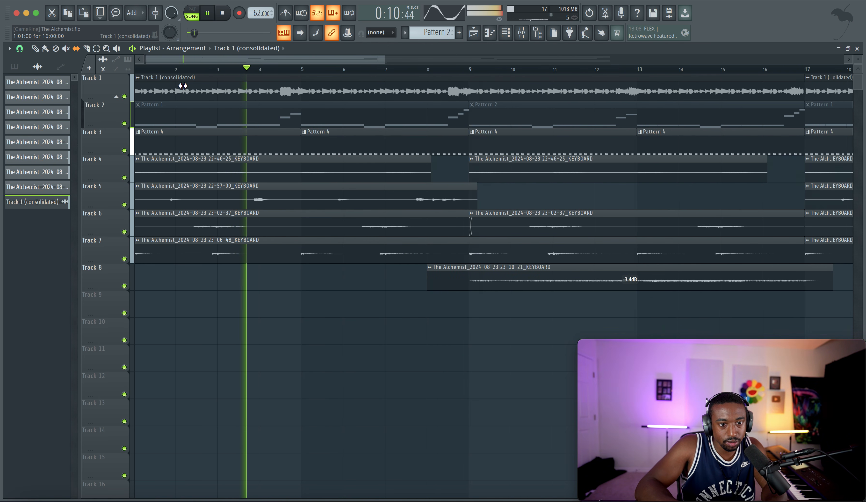
scroll(368, 92, "up", 8)
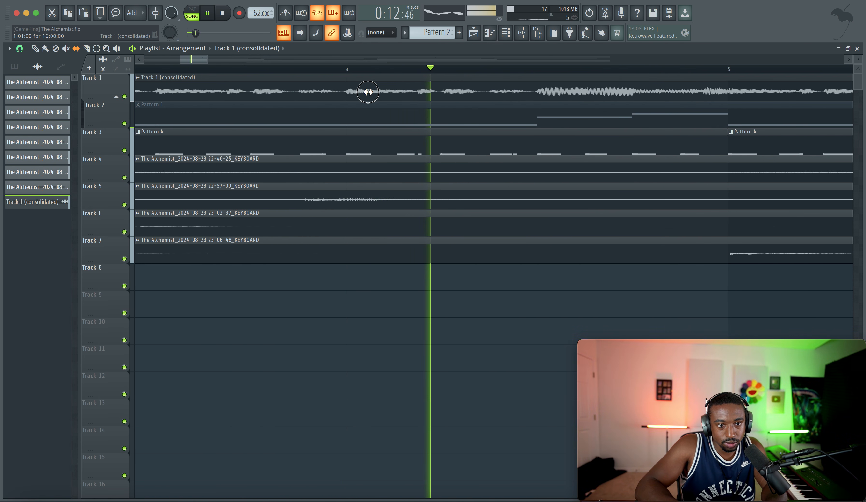
scroll(382, 92, "down", 5)
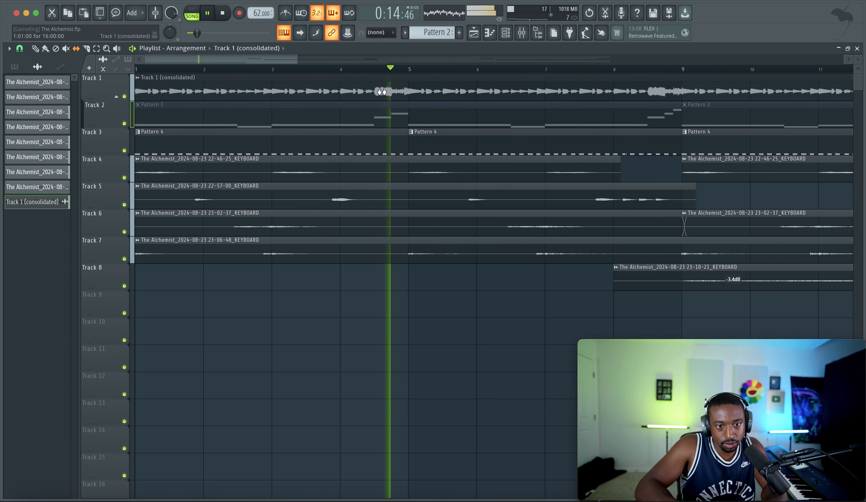
scroll(382, 92, "down", 6)
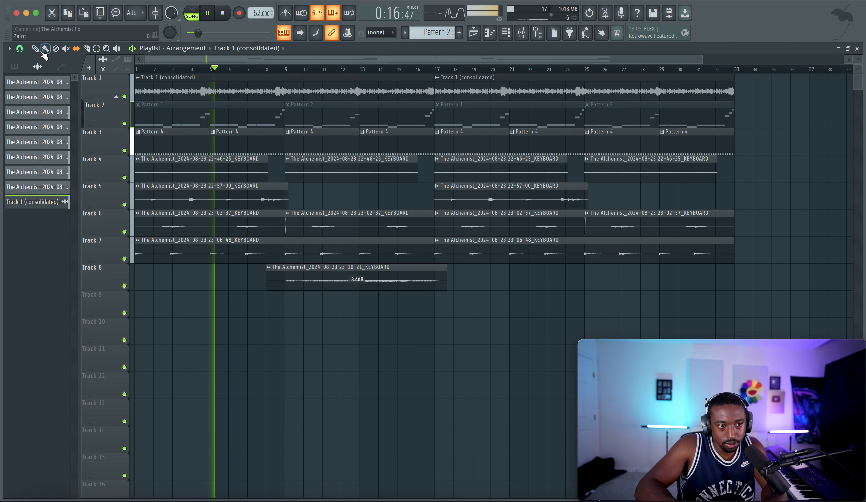
Step: Replace the second consolidated clip on Track 1 with a copy of the slipped clip at bar 17
right_click(480, 85)
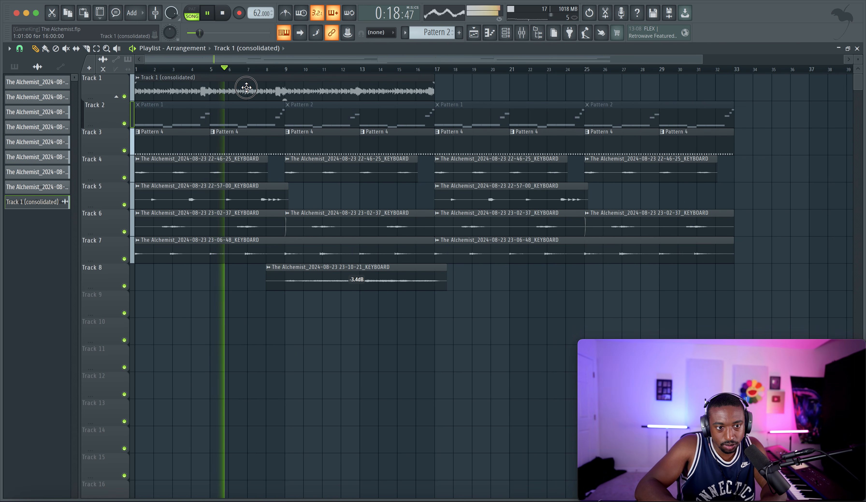
left_click_drag(246, 88, 546, 86)
right_click(772, 149)
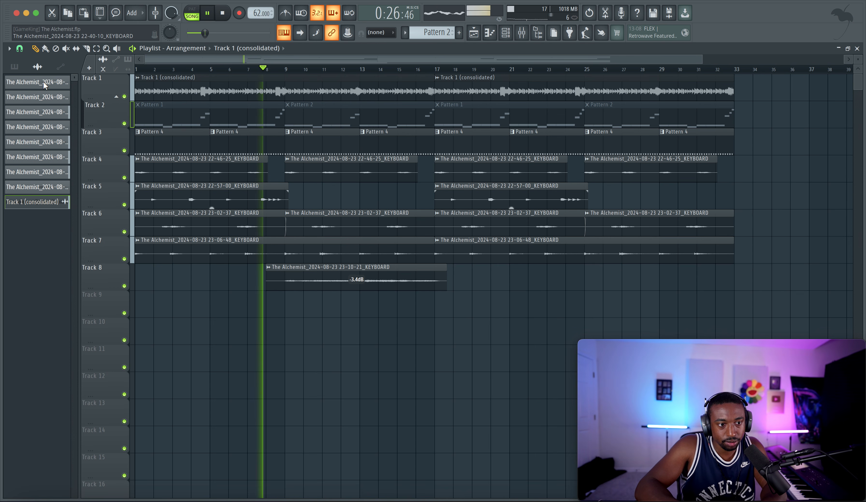
Step: Color all audio clip sources with a gradient running from Deep Pink (#EA15AF) to blue
right_click(38, 142)
left_click(104, 177)
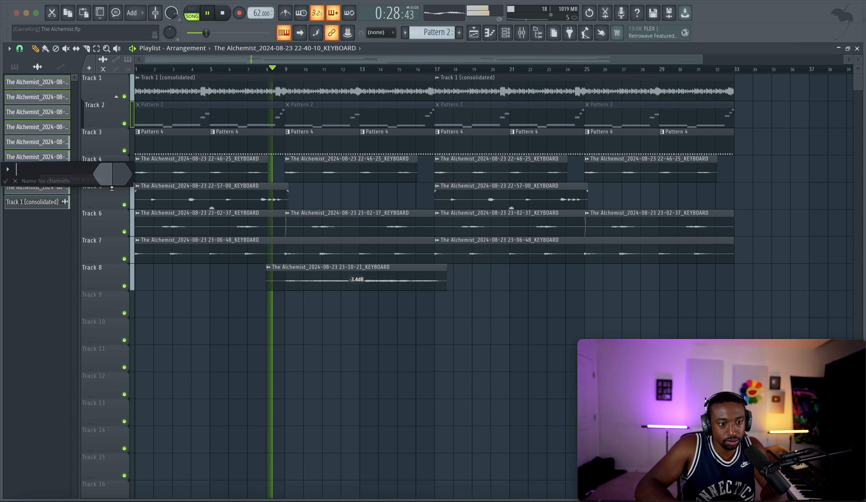
left_click(103, 174)
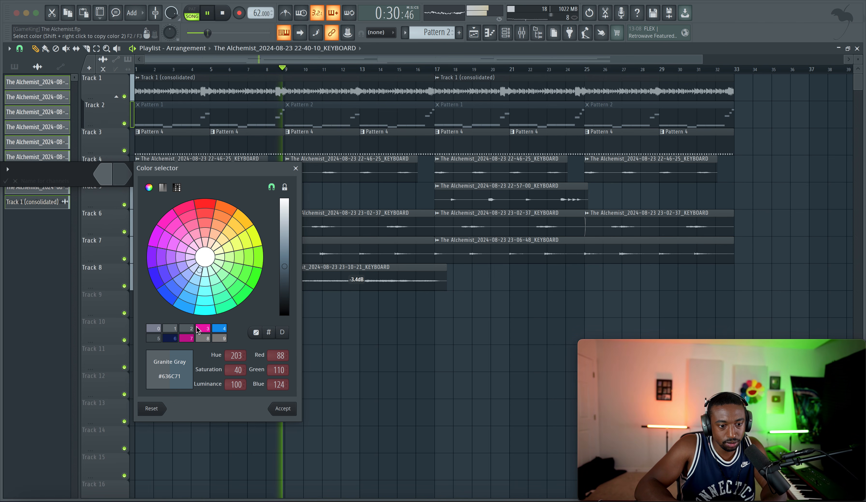
left_click(204, 329)
key("Return")
left_click(124, 181)
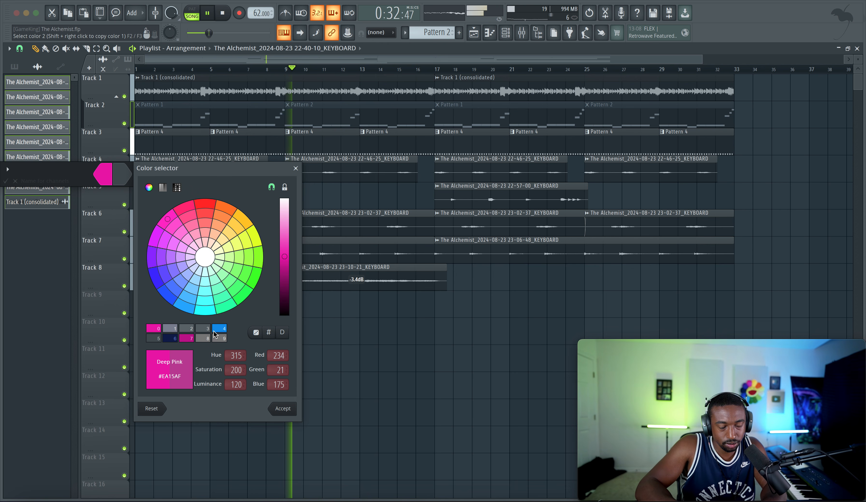
left_click(171, 281)
key("Return")
key("Return")
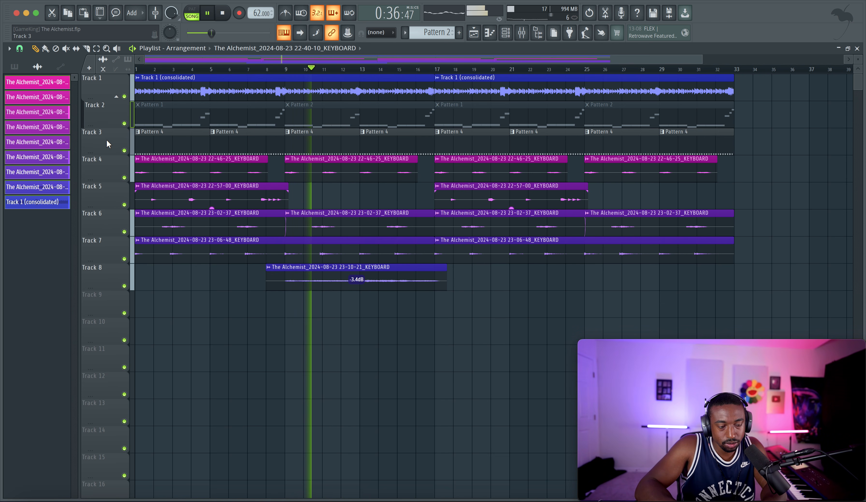
Step: Set the send level from mixer Insert 6 to the REVERB track to about 73% and return to the playlist
left_click(521, 33)
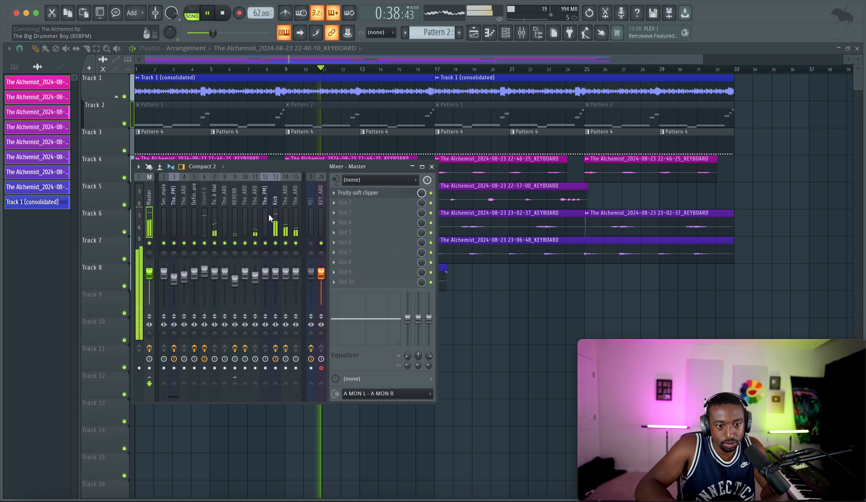
left_click(204, 215)
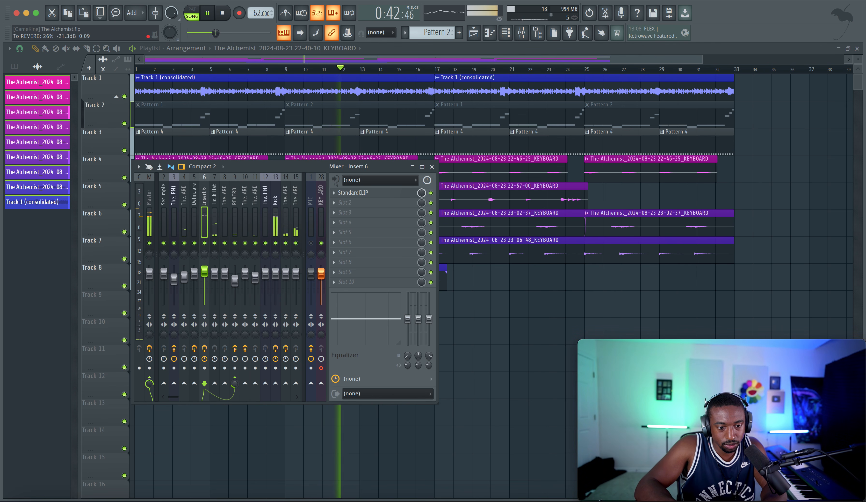
left_click_drag(235, 383, 235, 382)
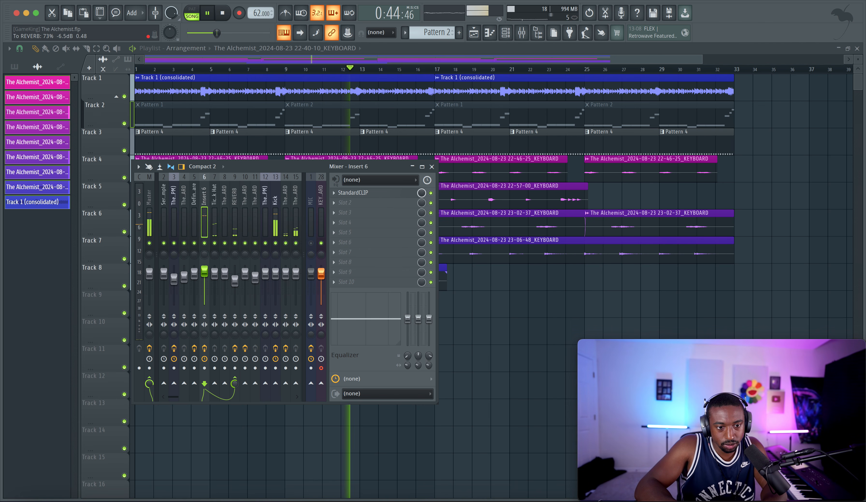
key("F9")
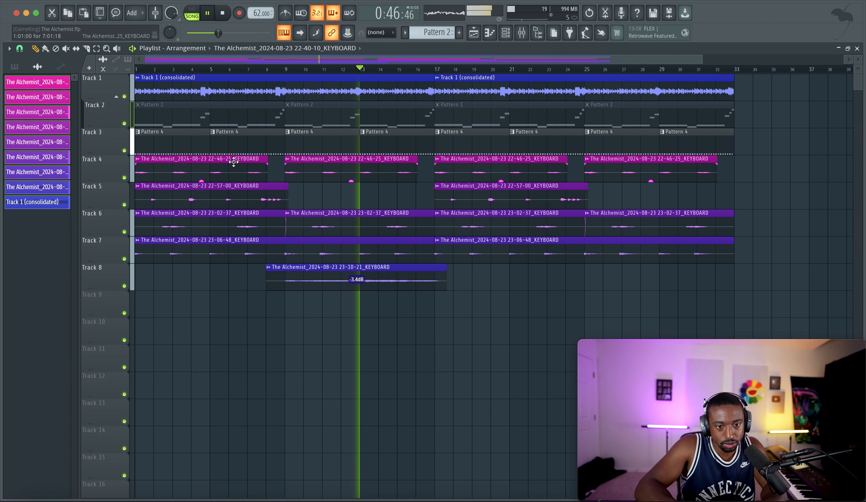
left_click(521, 32)
key("F9")
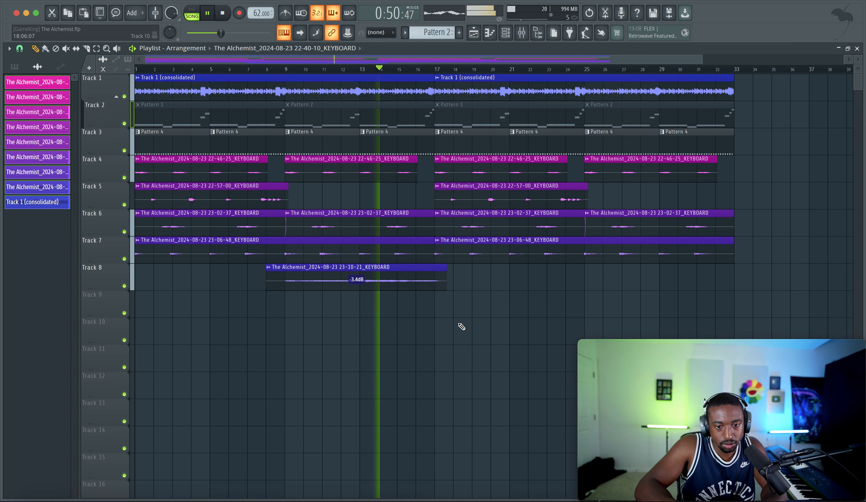
scroll(459, 327, "down", 2)
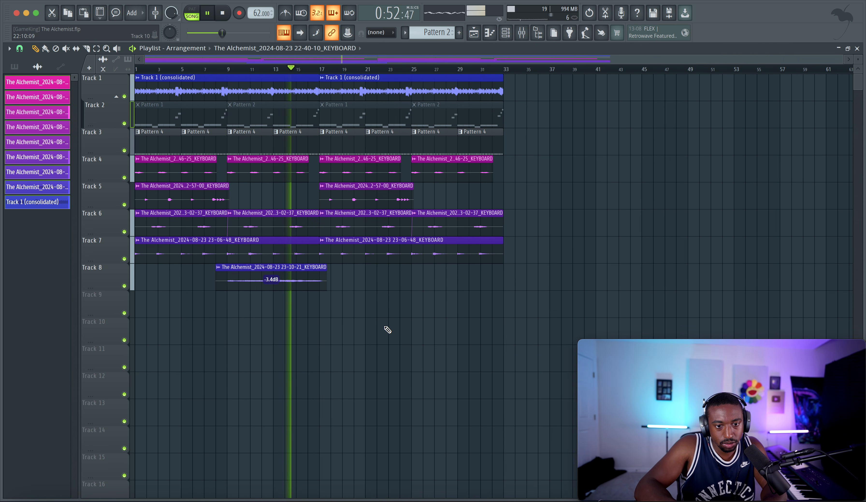
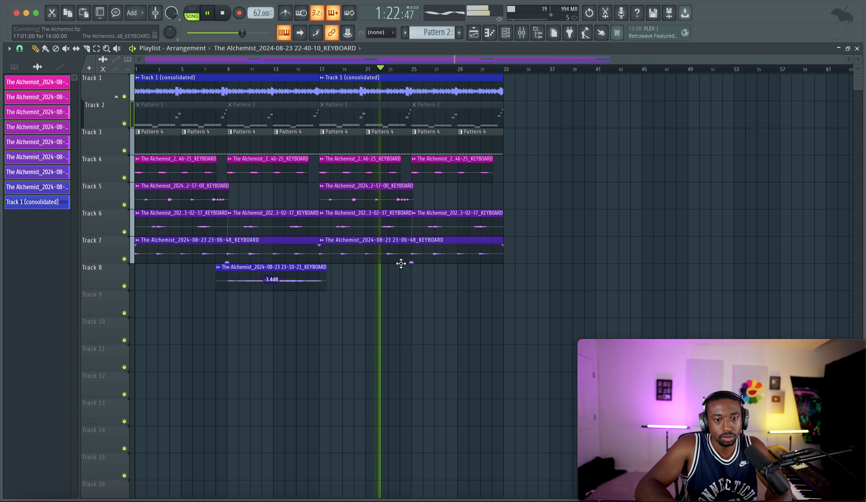
Step: Show all channels in the channel rack and check which mixer track the Tick Tock Hat is routed to
left_click(506, 32)
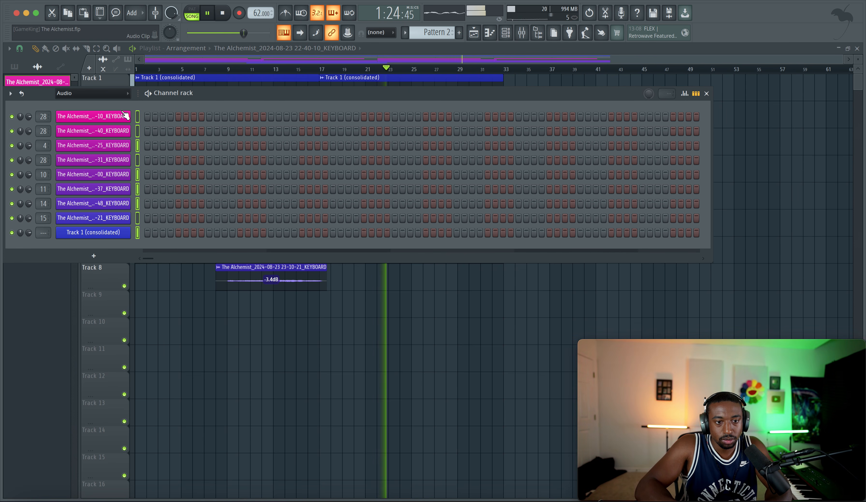
left_click(93, 93)
left_click(92, 104)
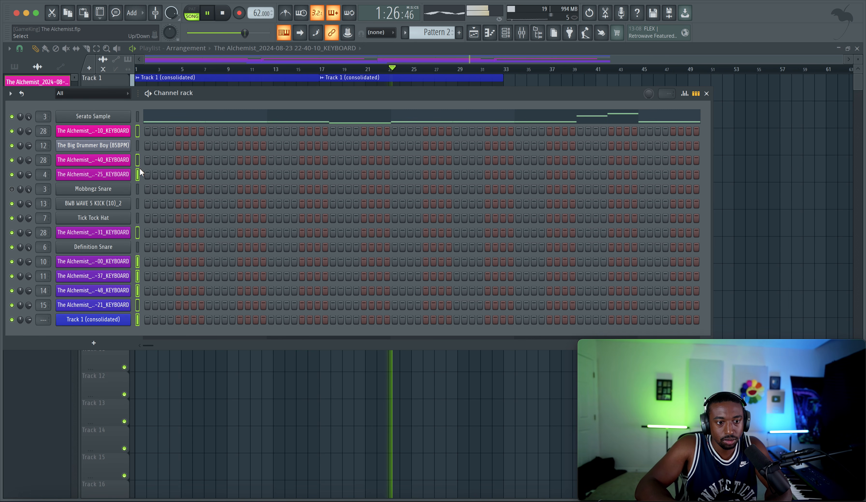
left_click(103, 217)
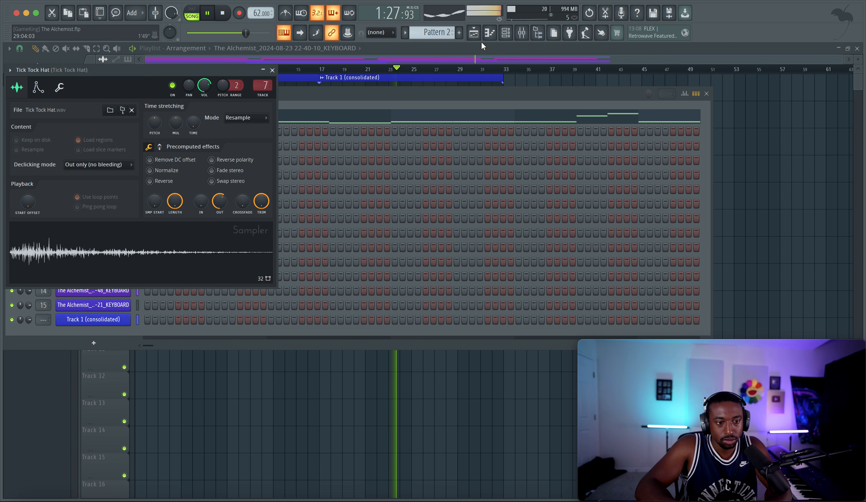
left_click(522, 32)
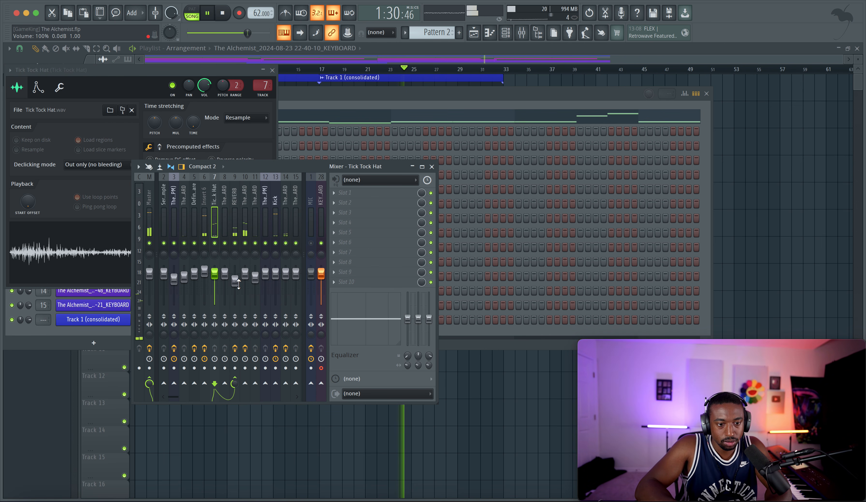
scroll(221, 208, "down", 3)
scroll(221, 208, "down", 2)
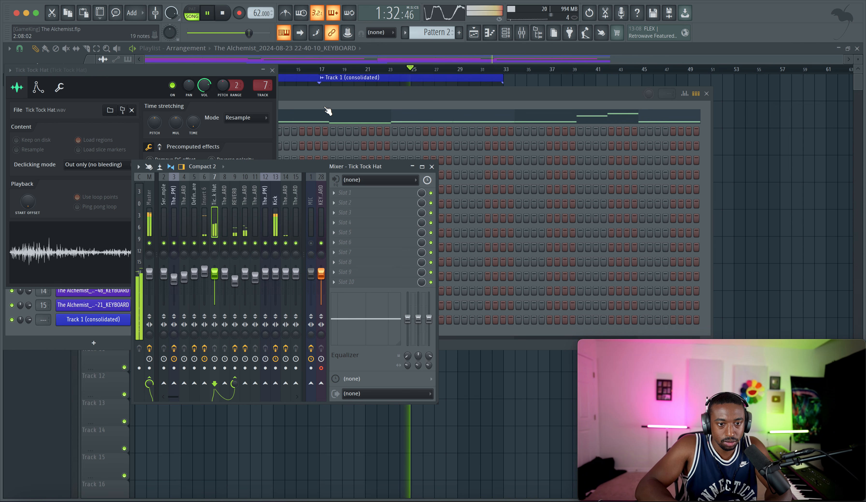
Step: Route the Track 1 (consolidated) channel to mixer track 16
left_click(306, 109)
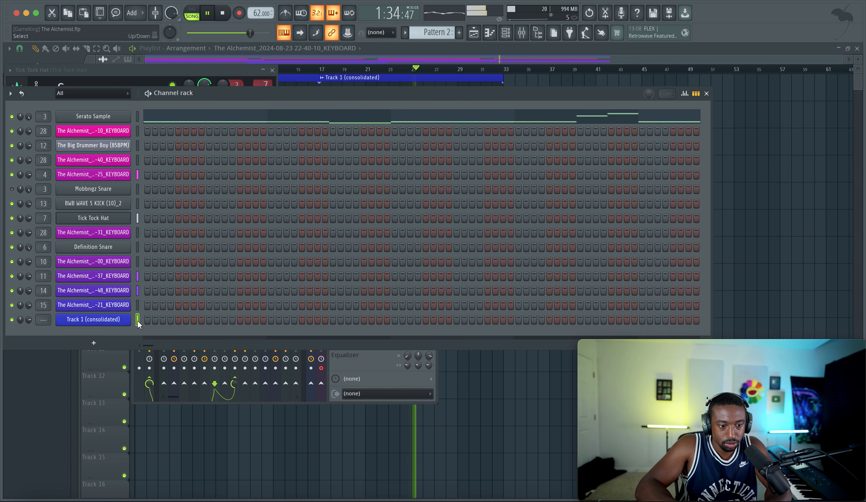
key("ctrl+l")
left_click(356, 367)
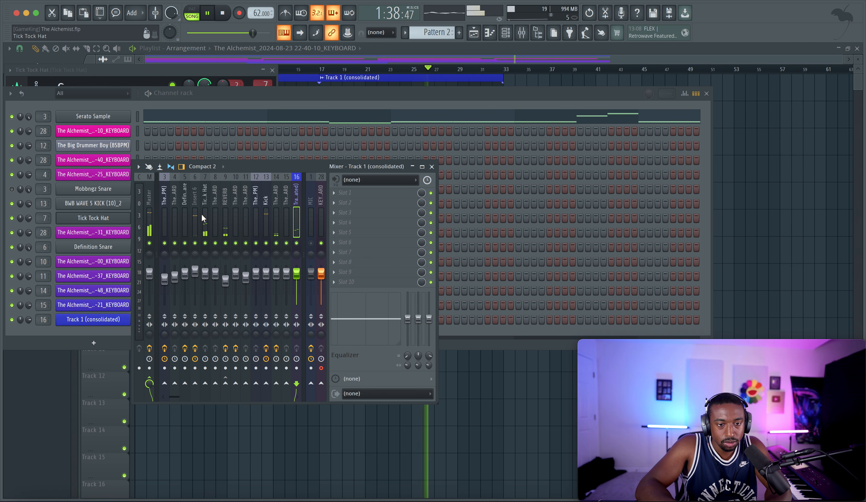
Step: Reroute the Tick Tock Hat channel to mixer track 3 with the Big Drummer Boy drums and return to the playlist
left_click(169, 196)
left_click(105, 218)
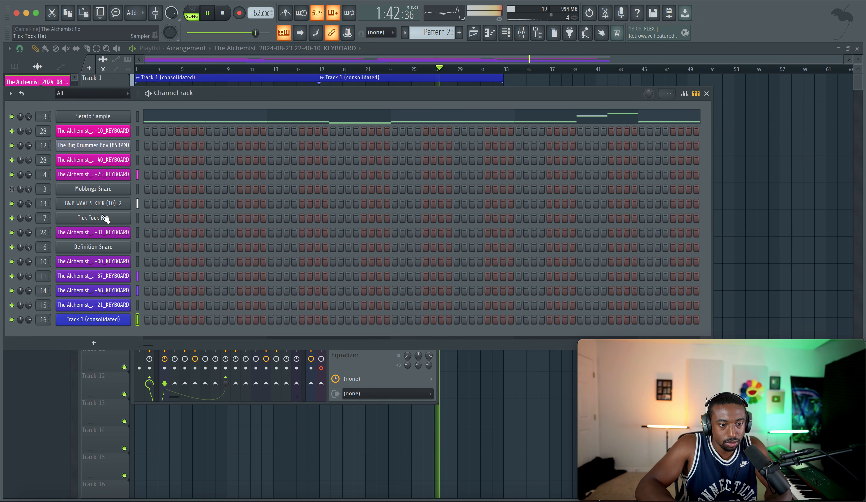
left_click(105, 218)
left_click_drag(265, 83, 265, 91)
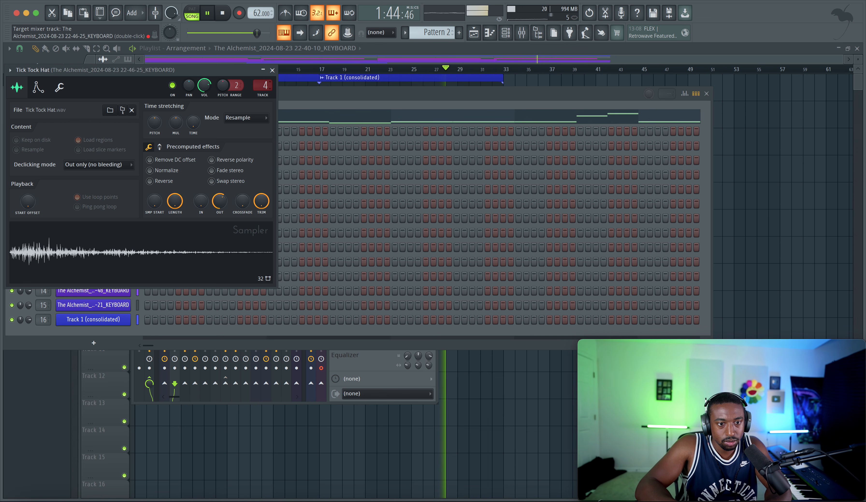
left_click(273, 70)
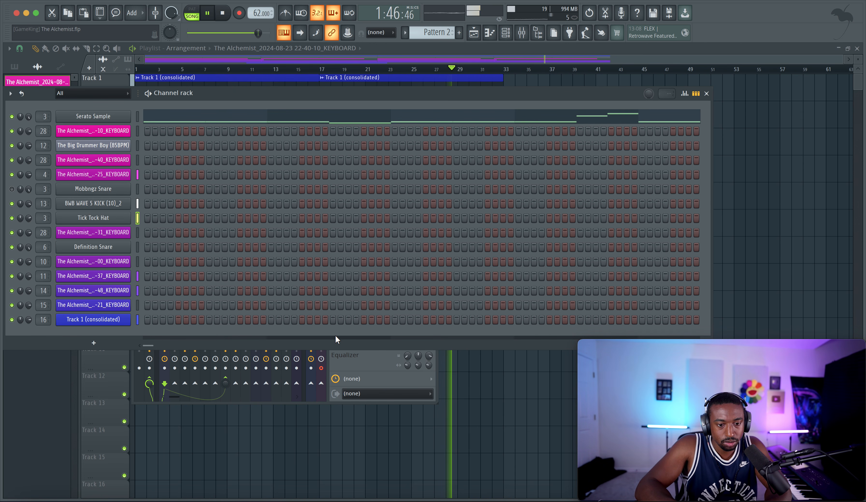
left_click(324, 414)
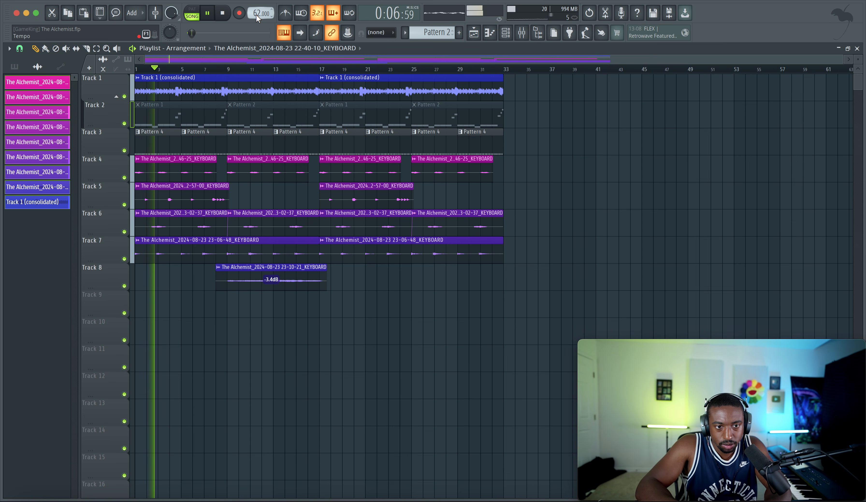
Step: Stop playback and create an automation clip for the project tempo
left_click(527, 38)
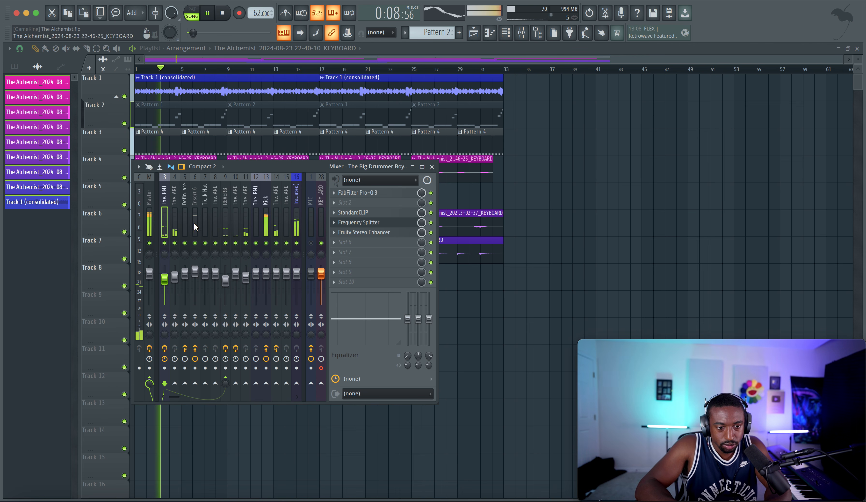
key("space")
key("F9")
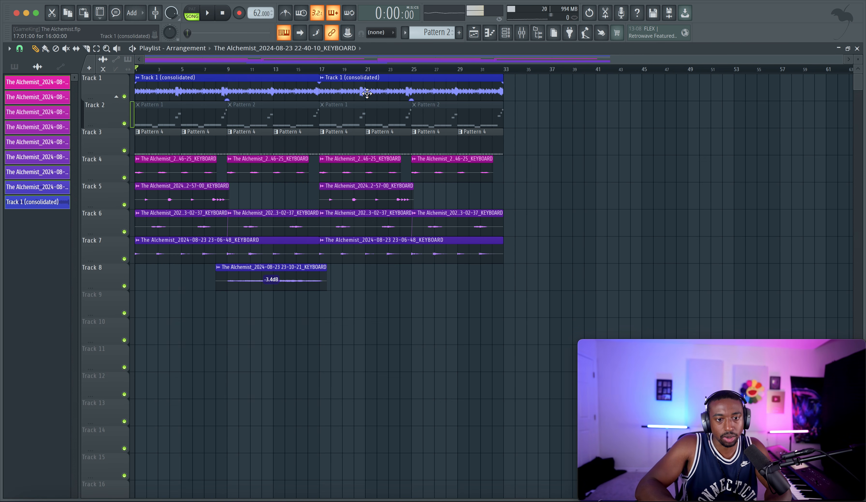
right_click(260, 13)
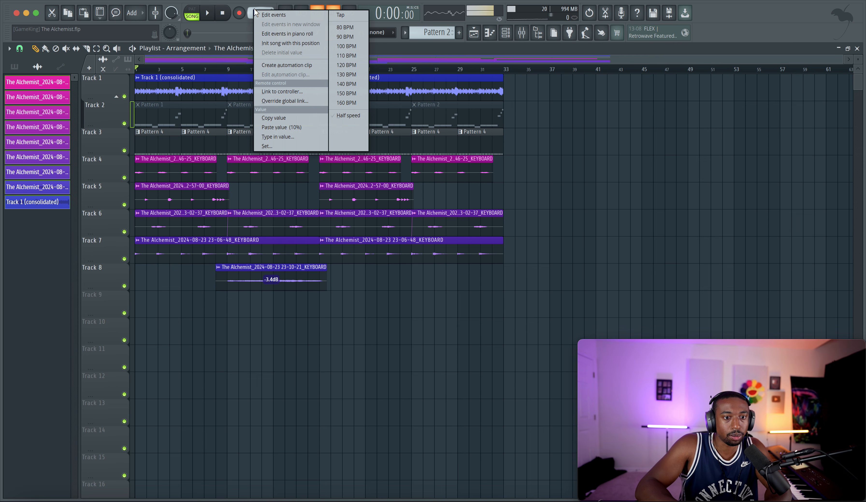
left_click(300, 66)
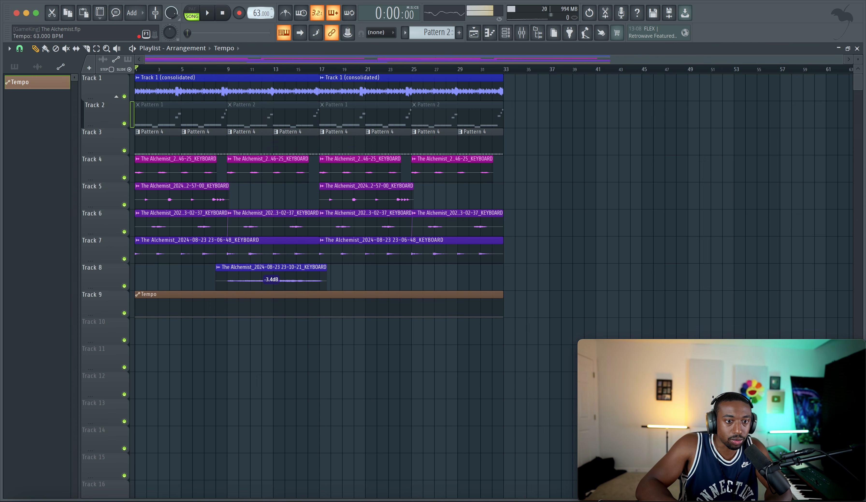
Step: Raise the project tempo and copy its value
left_click_drag(258, 13, 258, 10)
right_click(259, 12)
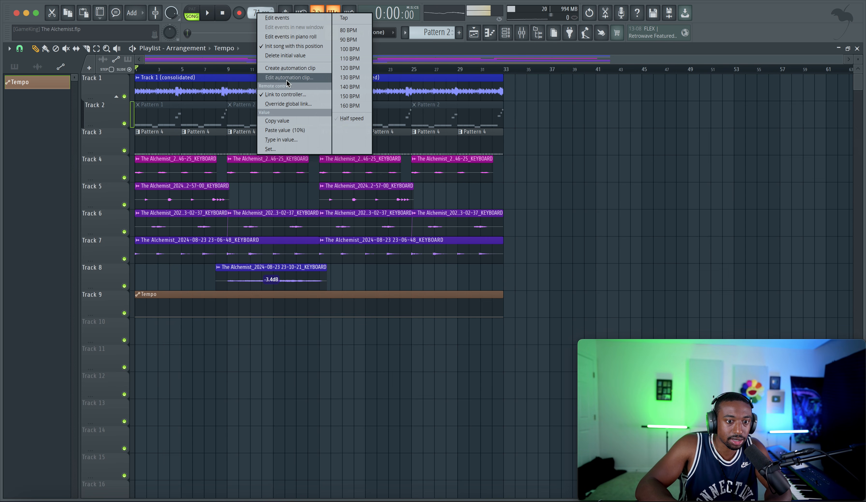
left_click(287, 121)
Step: Extend the Tempo clip on Track 9 to bar 63 and add an automation point at bar 33 in Hold mode
left_click_drag(502, 294, 849, 294)
right_click(505, 300)
right_click(504, 301)
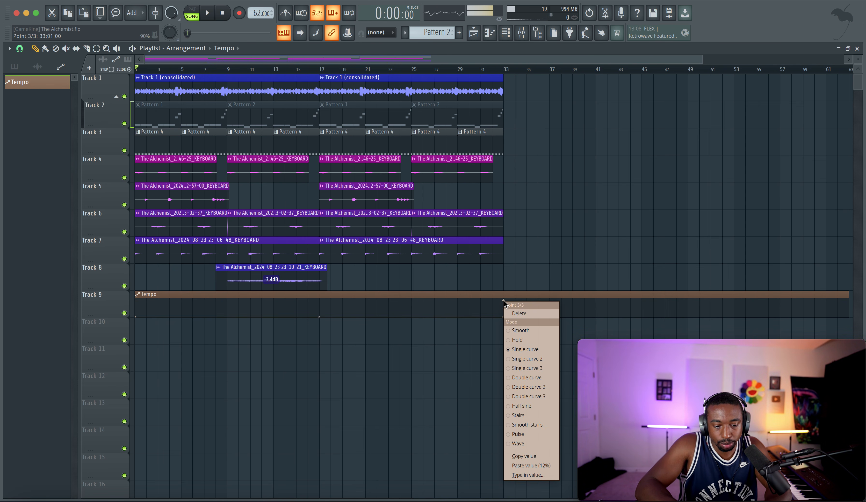
left_click(504, 300)
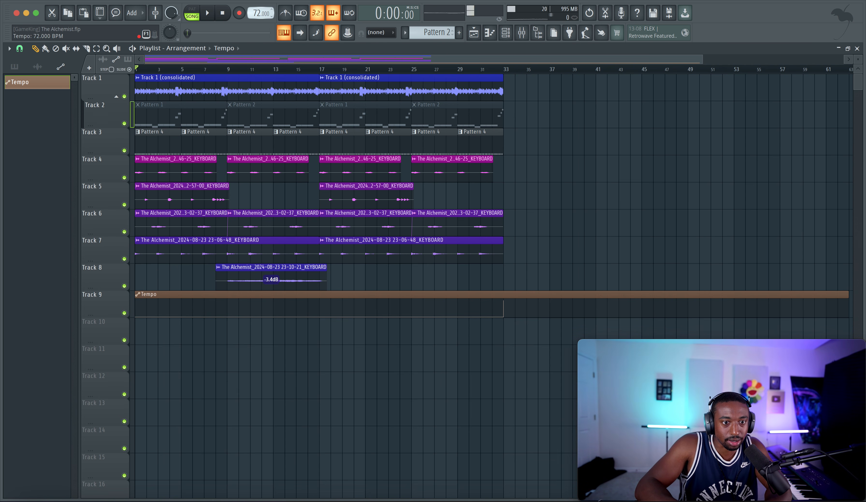
Step: Copy a tempo value of 70 BPM and paste it into the Tempo clip's point at bar 33
right_click(259, 14)
left_click(278, 123)
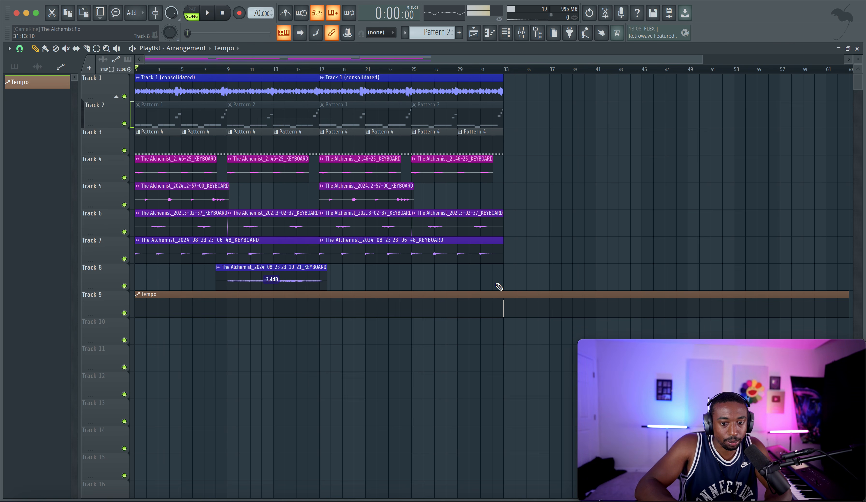
right_click(504, 300)
left_click(531, 465)
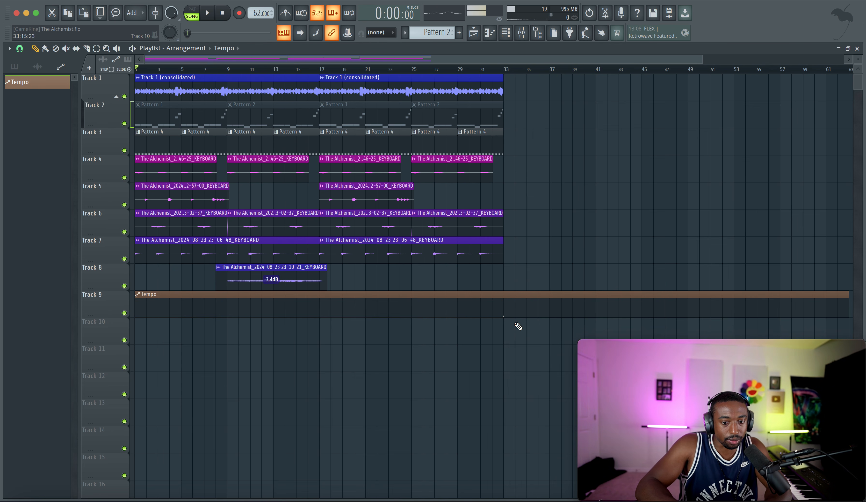
Step: Paste the copied tempo value into the Tempo clip's end point at bar 63
scroll(518, 327, "down", 3)
left_click_drag(510, 313, 511, 310)
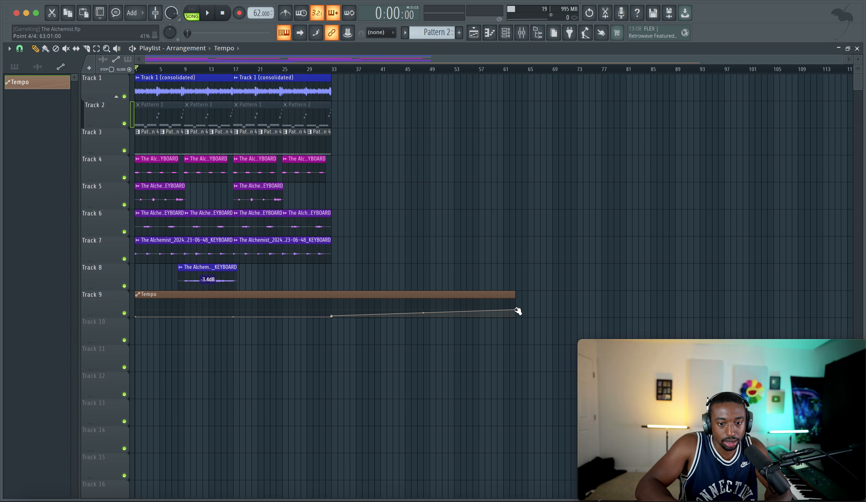
right_click(518, 311)
left_click(543, 474)
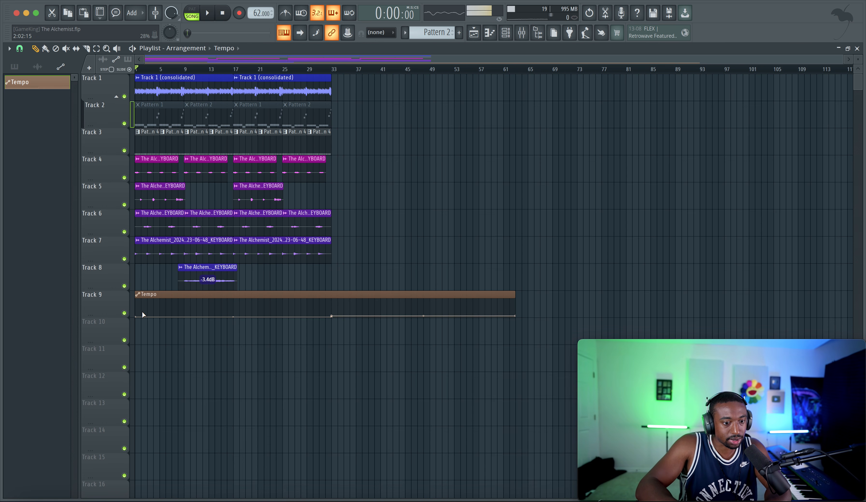
Step: Duplicate all clips on Tracks 1 to 8 starting at bar 33 and extend the Tempo clip to bar 65
left_click_drag(353, 272, 135, 75)
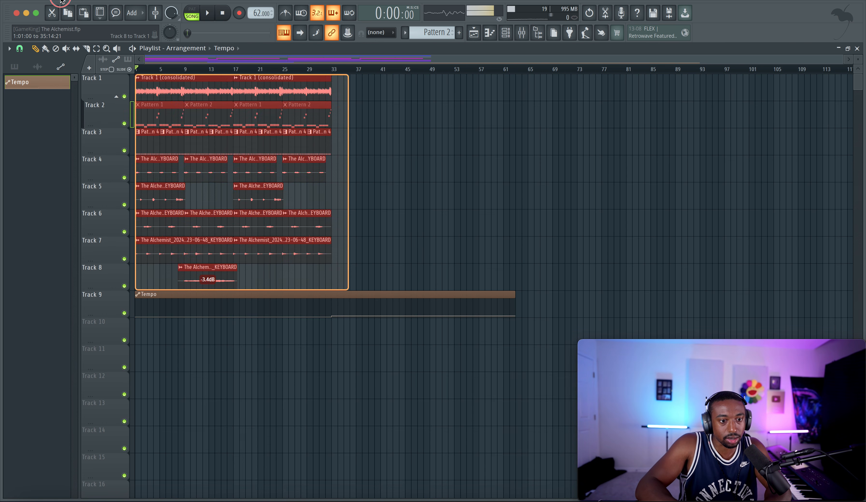
left_click_drag(201, 113, 370, 88)
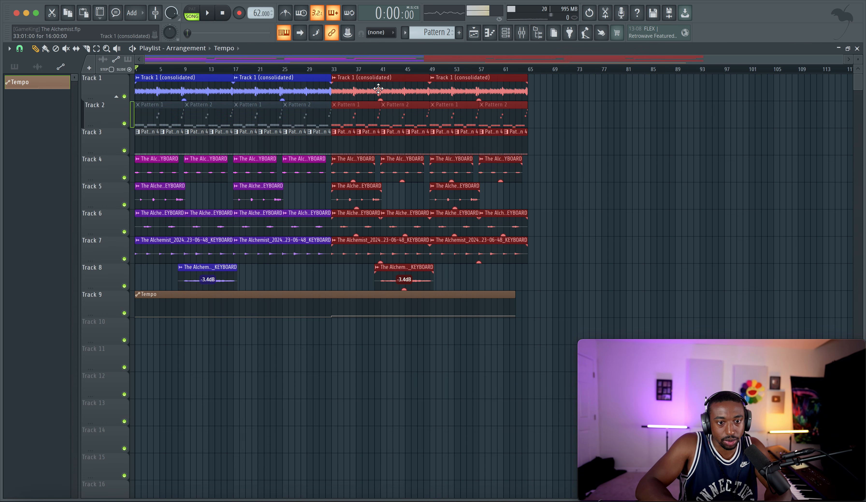
left_click(524, 295)
left_click_drag(523, 295, 528, 295)
Step: Return from the mixer to the playlist and play the extended arrangement from the start
left_click(522, 33)
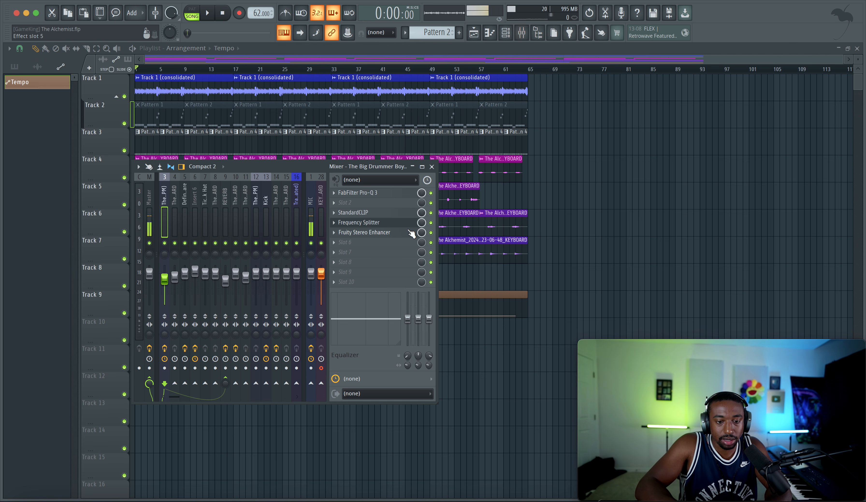
key("F9")
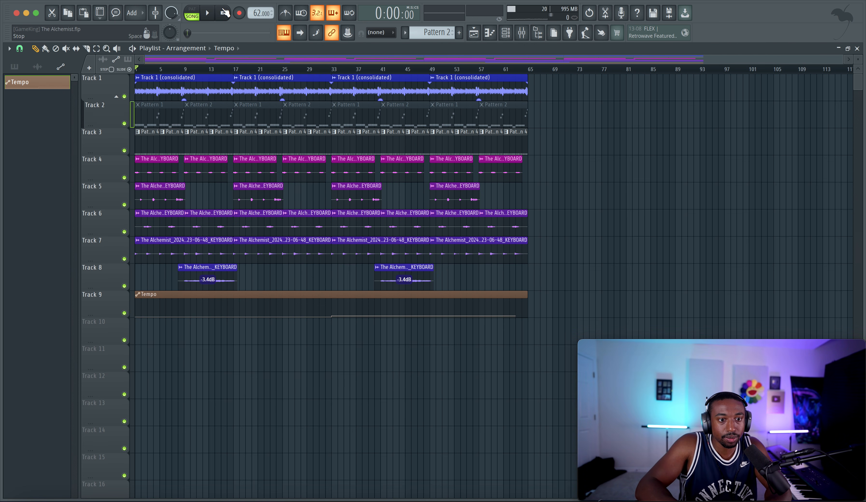
key("space")
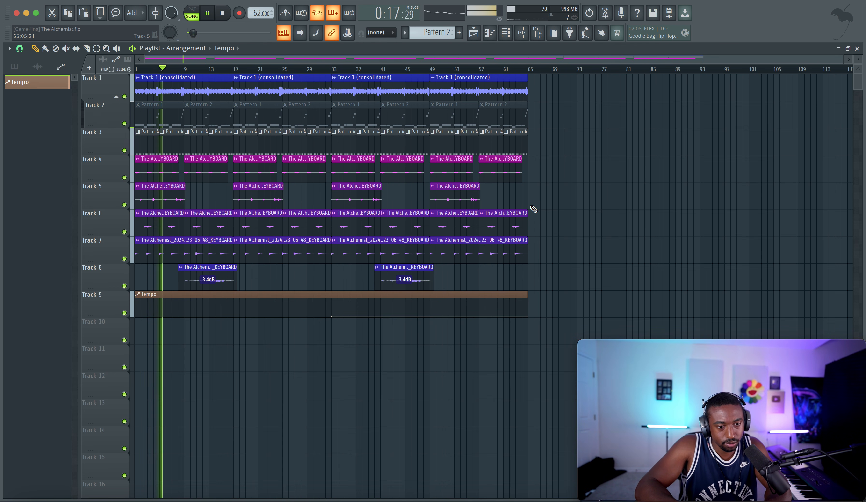
Step: Show all channels, raise the BWB WAVE 5 KICK (10)_2 channel's volume slightly, and save the project
key("F6")
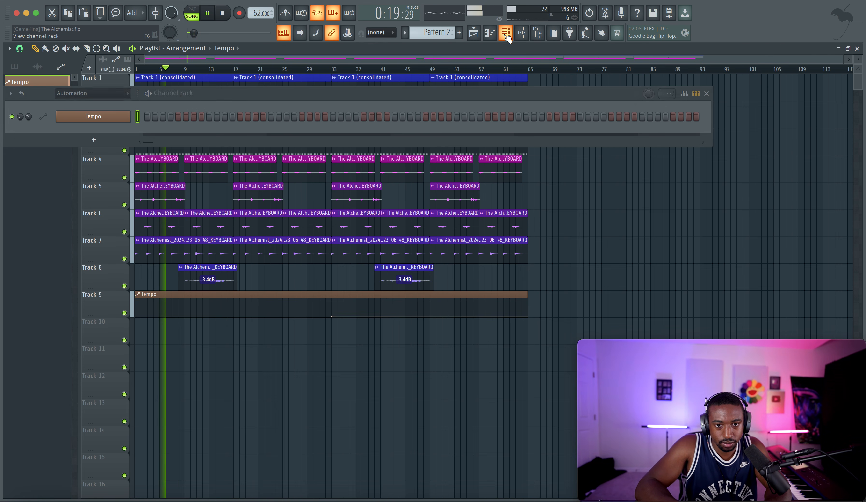
left_click(92, 93)
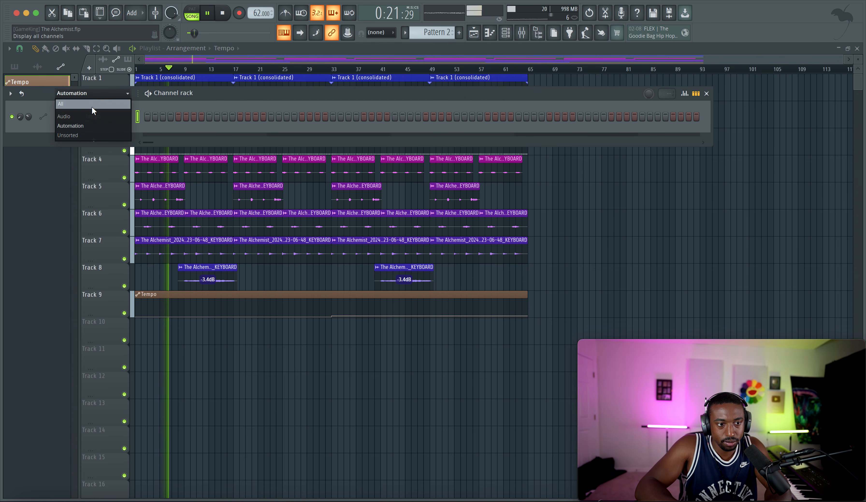
left_click(92, 104)
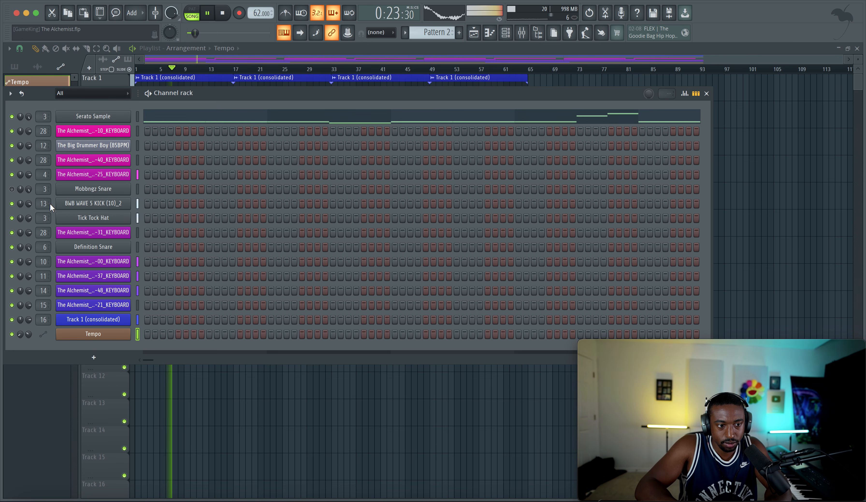
right_click(31, 202)
key("c")
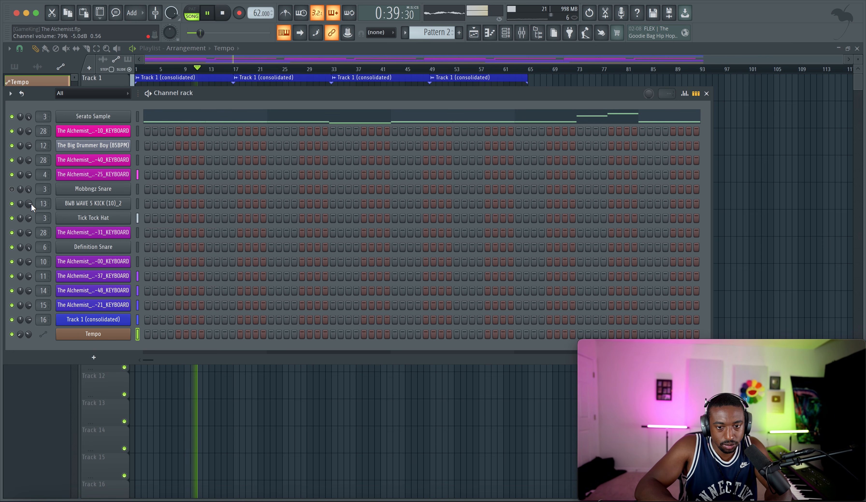
left_click_drag(31, 203, 31, 200)
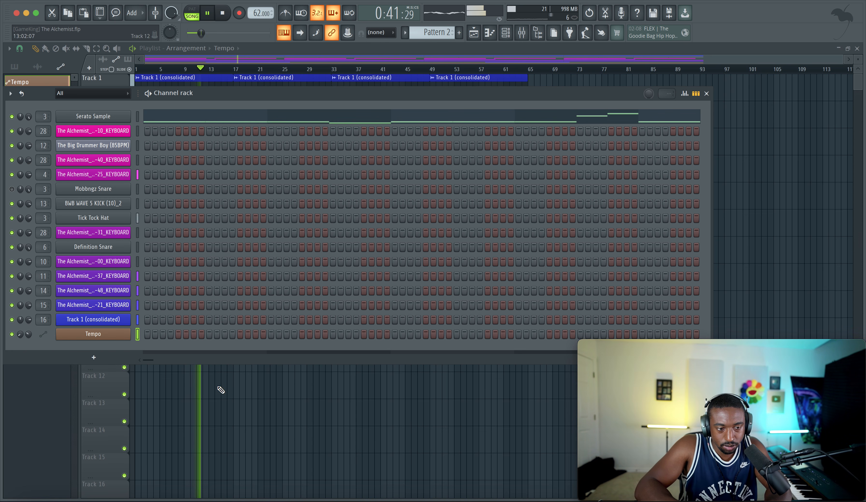
key("F6")
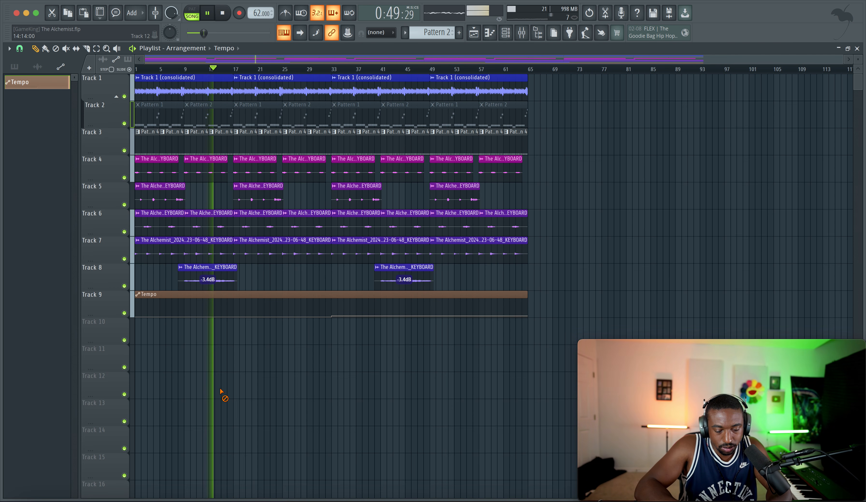
key("ctrl+s")
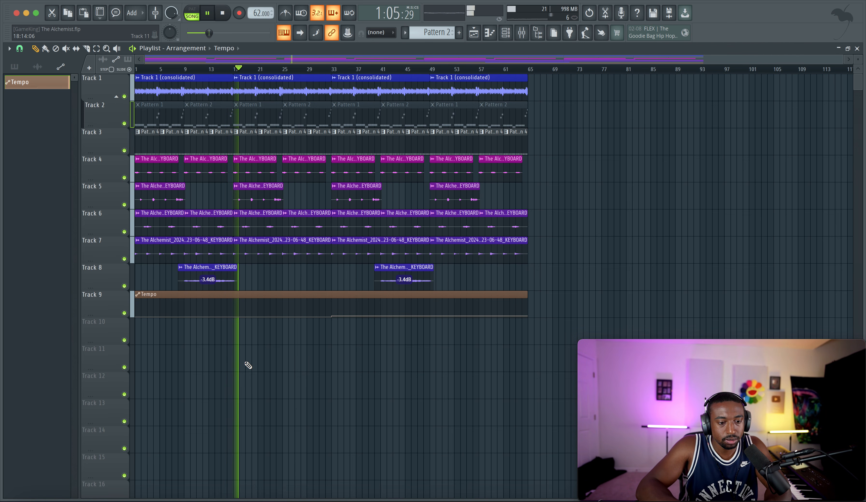
Step: Recolor the Tempo automation clip on Track 9 to the saved blue swatch and save the project
left_click(138, 294)
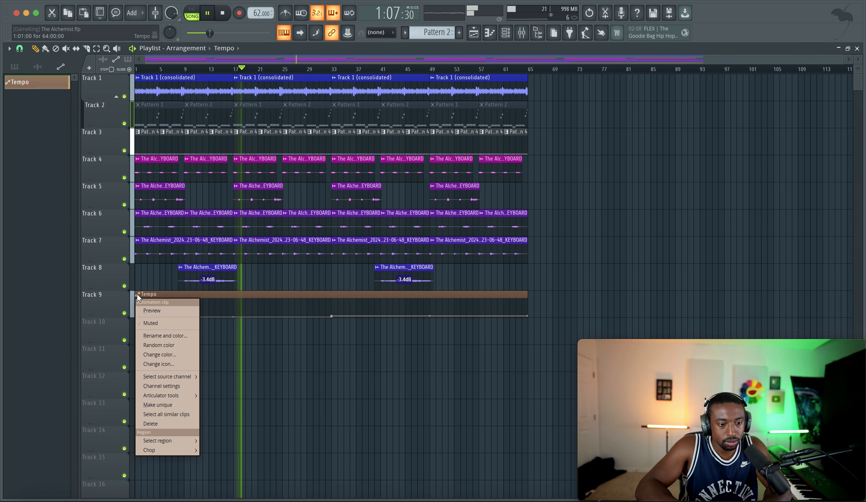
left_click(162, 336)
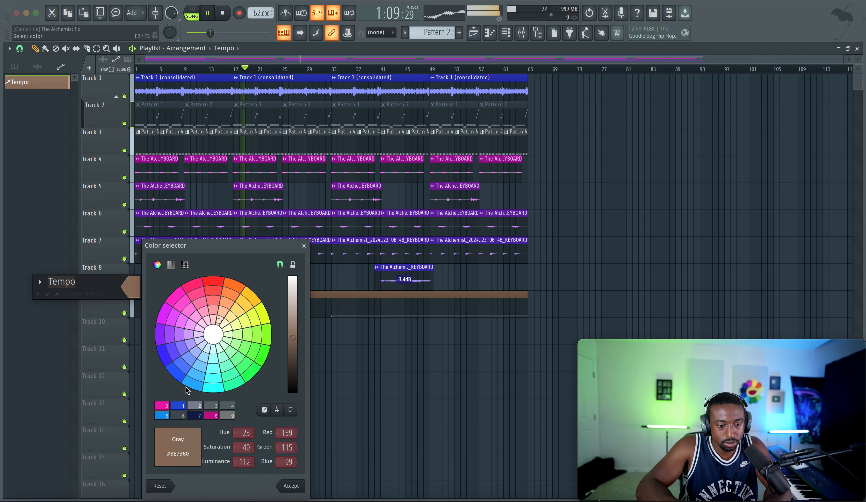
left_click(177, 406)
key("Return")
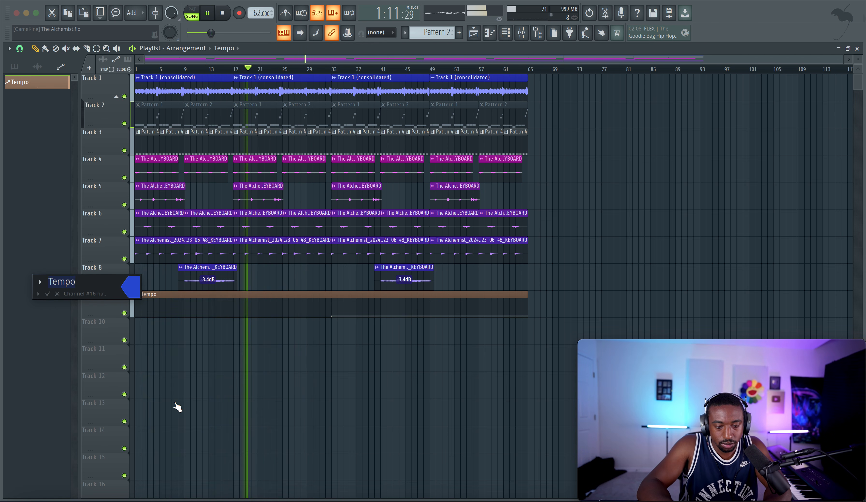
key("Return")
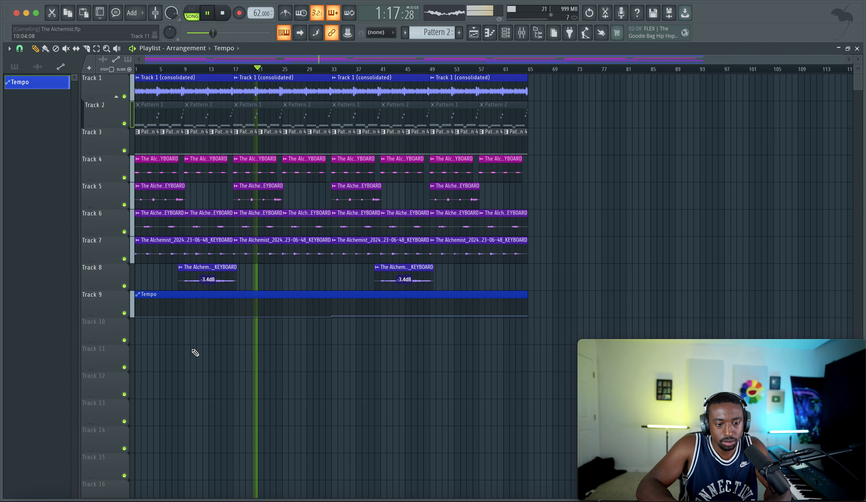
key("ctrl+s")
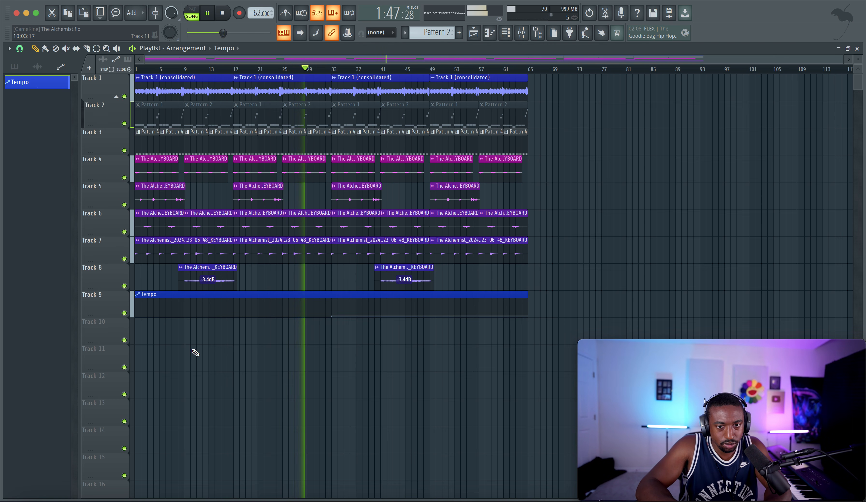
Step: Check the Master and The Big Drummer Boy mixer tracks during playback, return to the playlist, and save the project
left_click(532, 37)
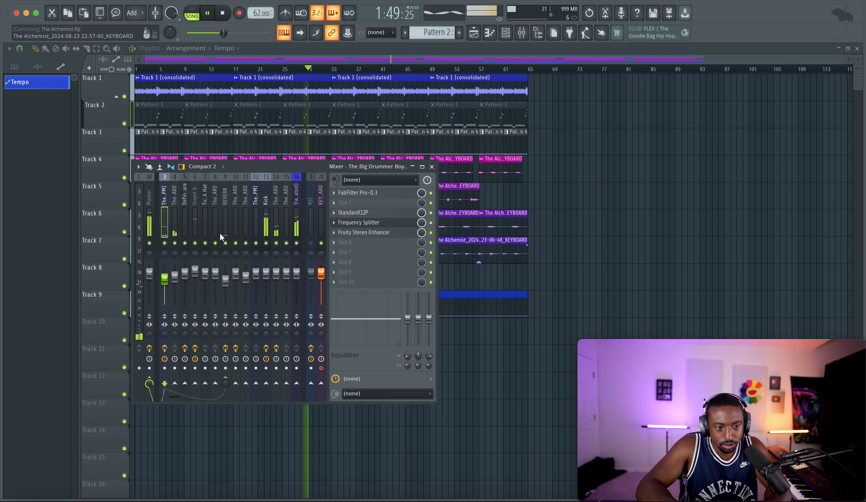
left_click(155, 213)
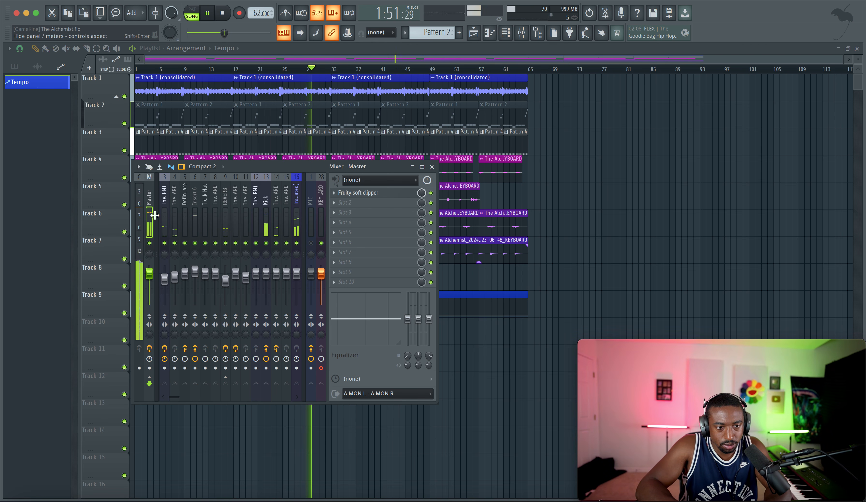
left_click(162, 214)
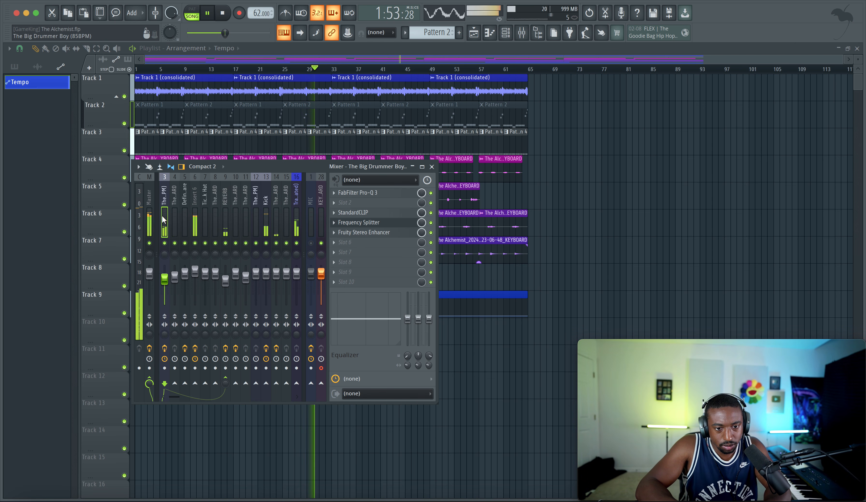
key("F9")
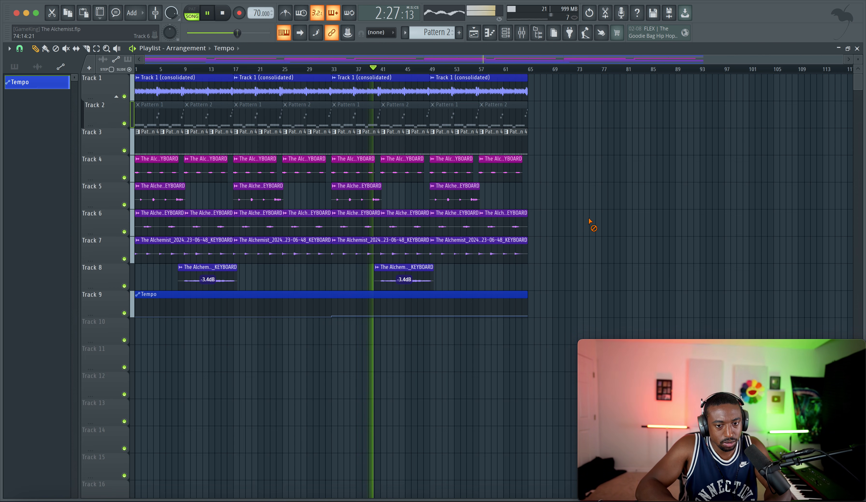
key("super+s")
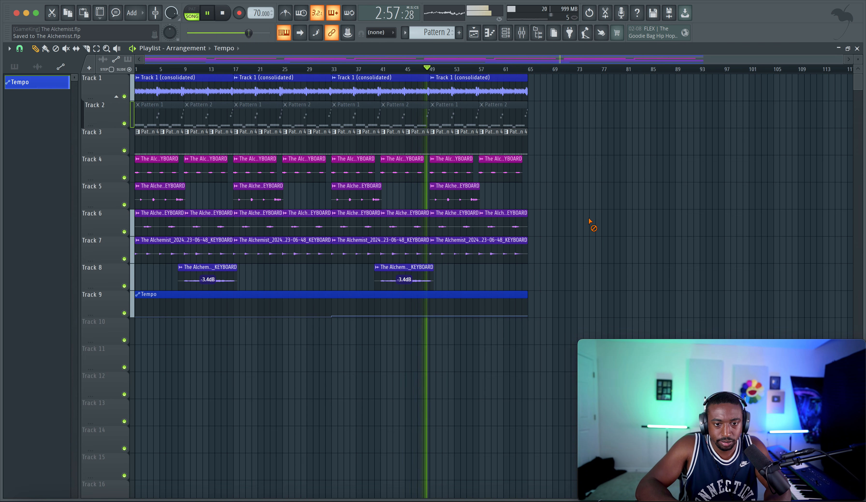
Step: Route the Track 8 keyboard clip's channel to mixer track 14, which carries the HADES effect, and close its settings
double_click(410, 268)
left_click(521, 33)
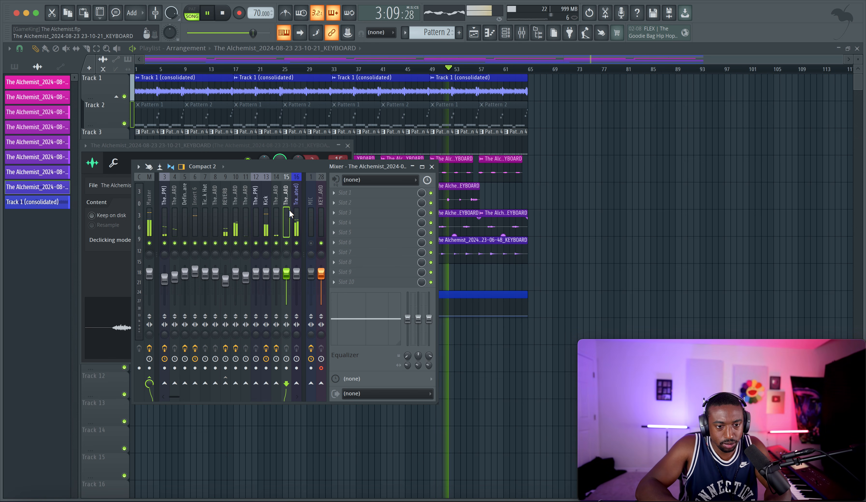
left_click(280, 209)
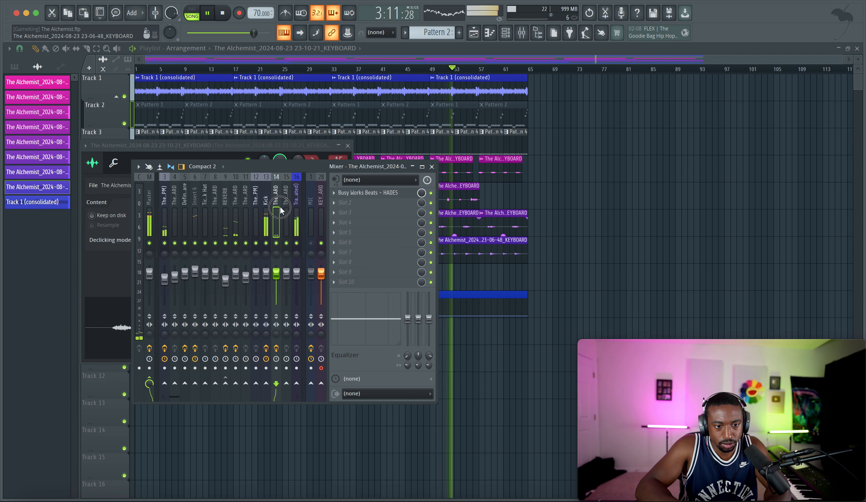
left_click(286, 210)
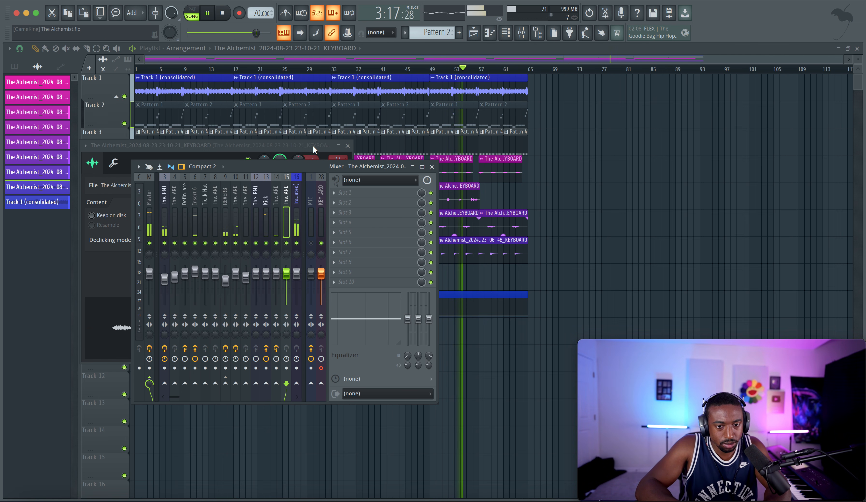
left_click(280, 211)
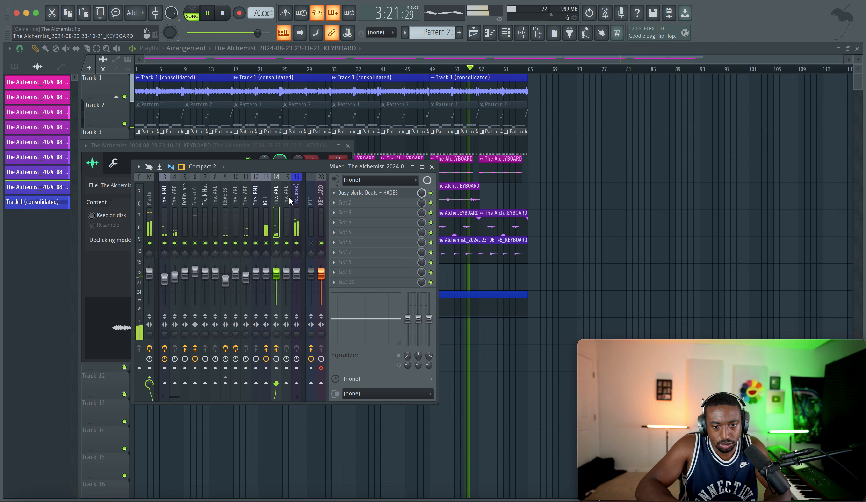
left_click(326, 146)
scroll(334, 158, "down", 1)
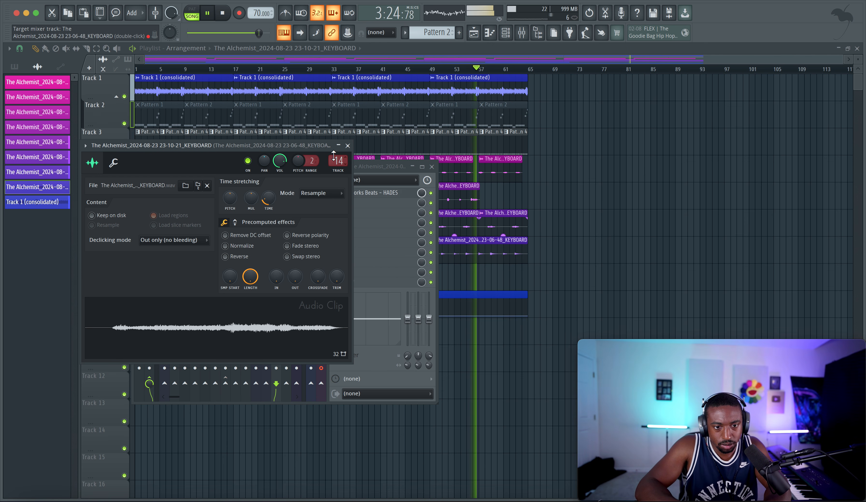
left_click(590, 211)
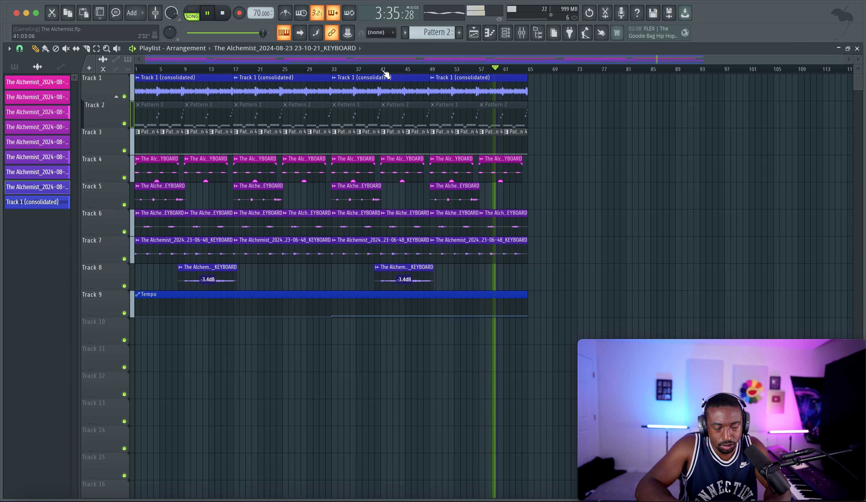
Step: Play the arrangement from bar 41 to listen to the rerouted Track 8 keyboard
scroll(385, 73, "up", 5)
scroll(385, 72, "down", 3)
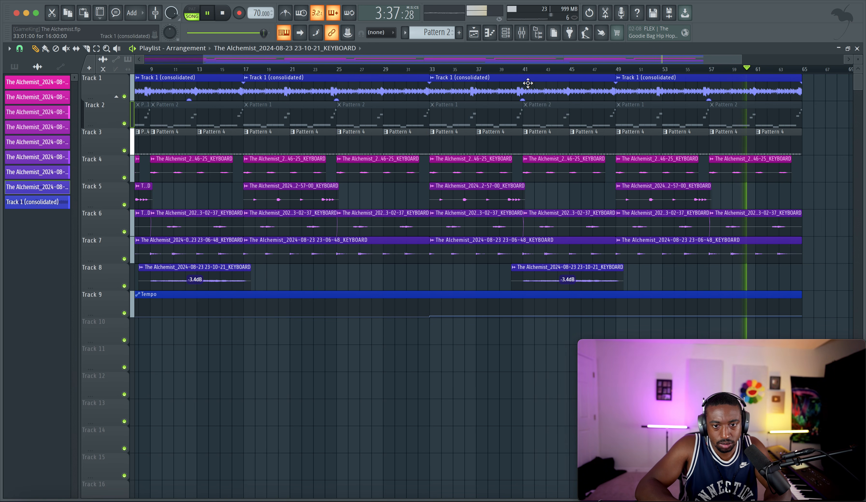
scroll(522, 76, "right", 5)
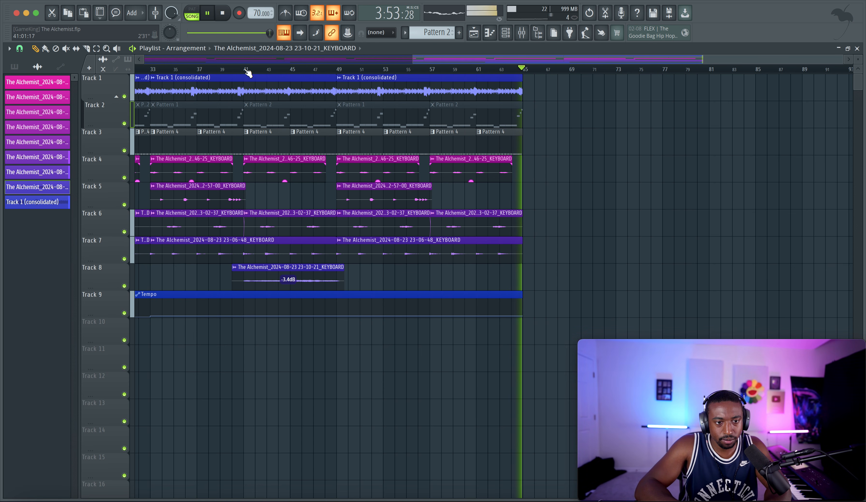
left_click(247, 69)
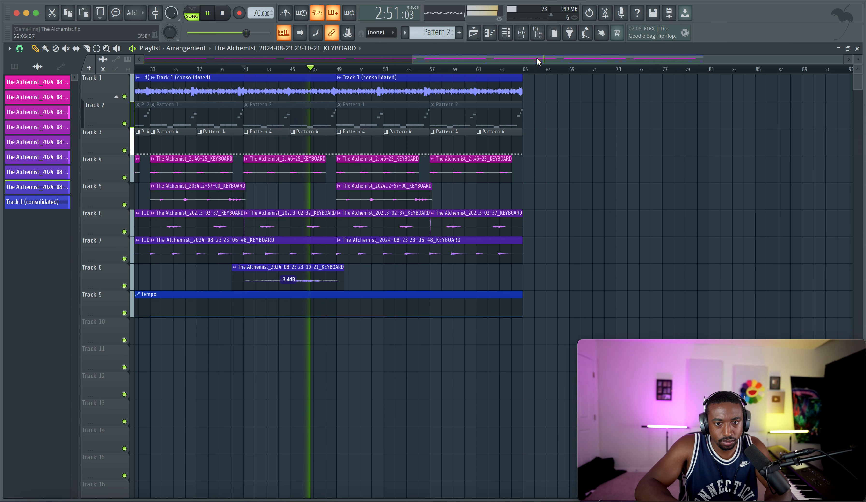
Step: Review the HADES effect settings on mixer track 14, return to the playlist, and stop playback with the song position at the start
left_click(521, 32)
left_click(367, 192)
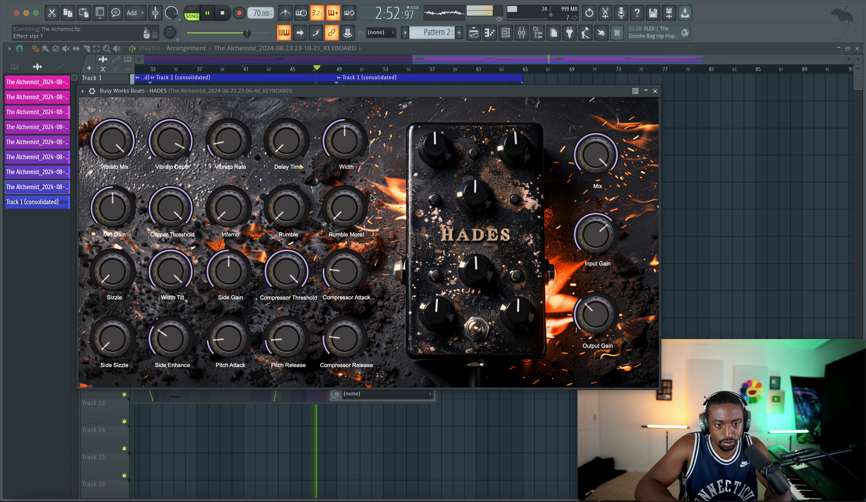
left_click(655, 91)
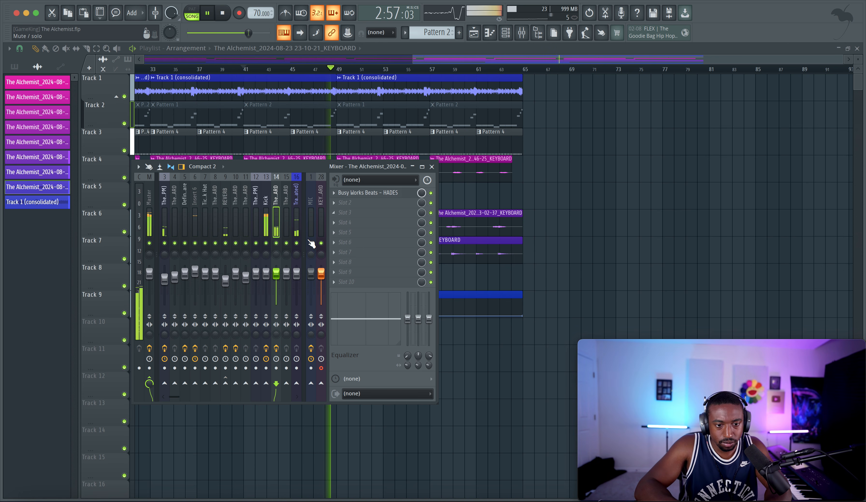
key("space")
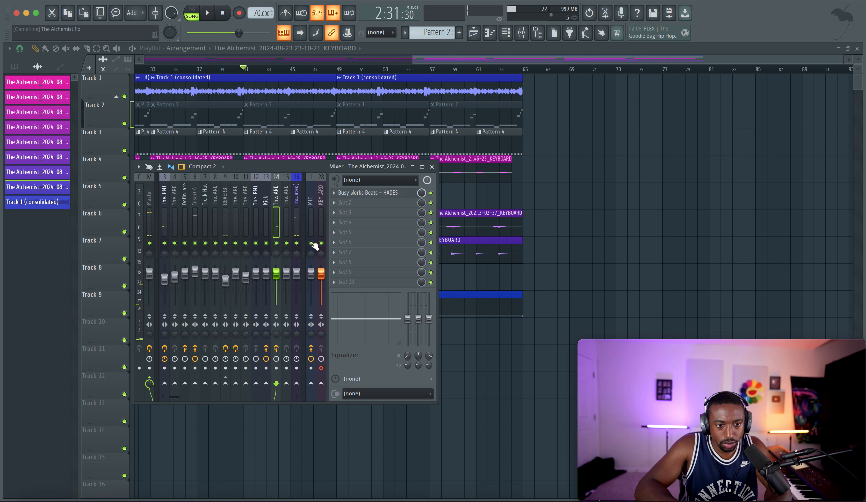
key("F9")
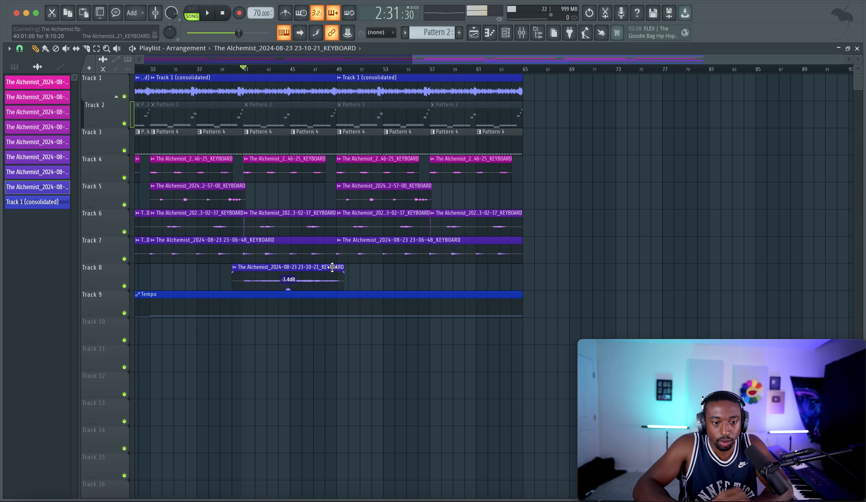
left_click(227, 15)
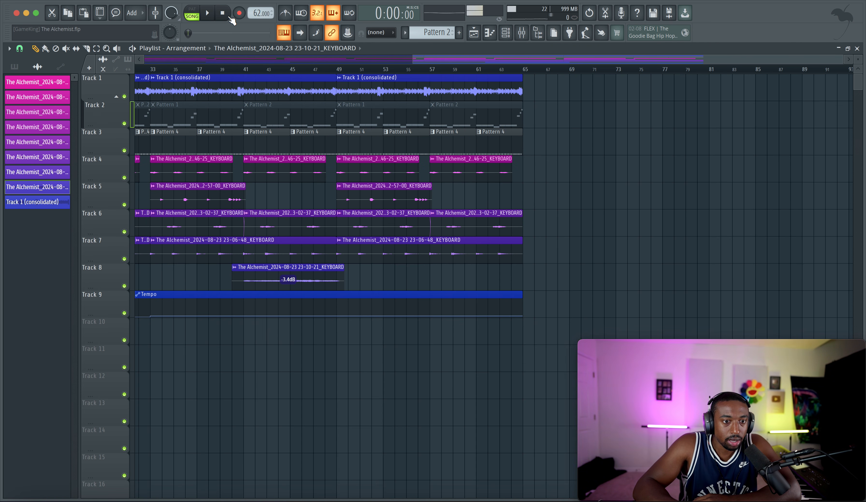